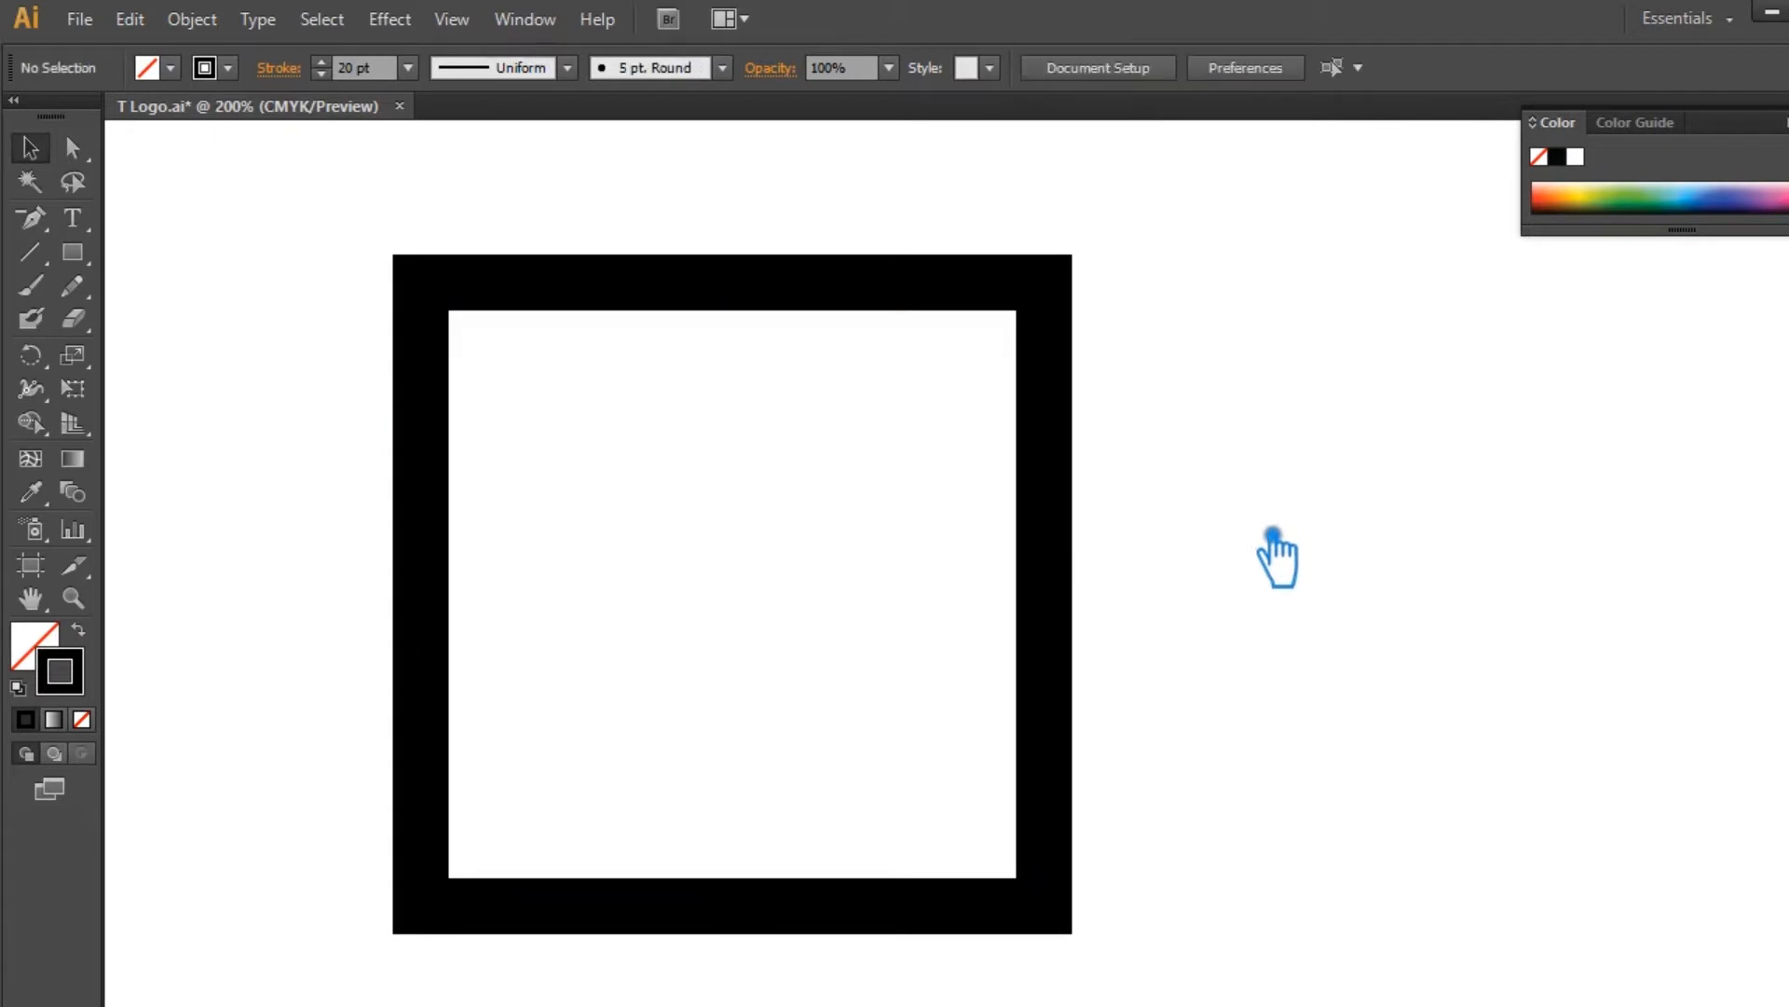
# Step: Draw a tall rectangle about 55 by 171 px inside the square, standing on the square's bottom edge left of centre
pyautogui.click(73, 253)
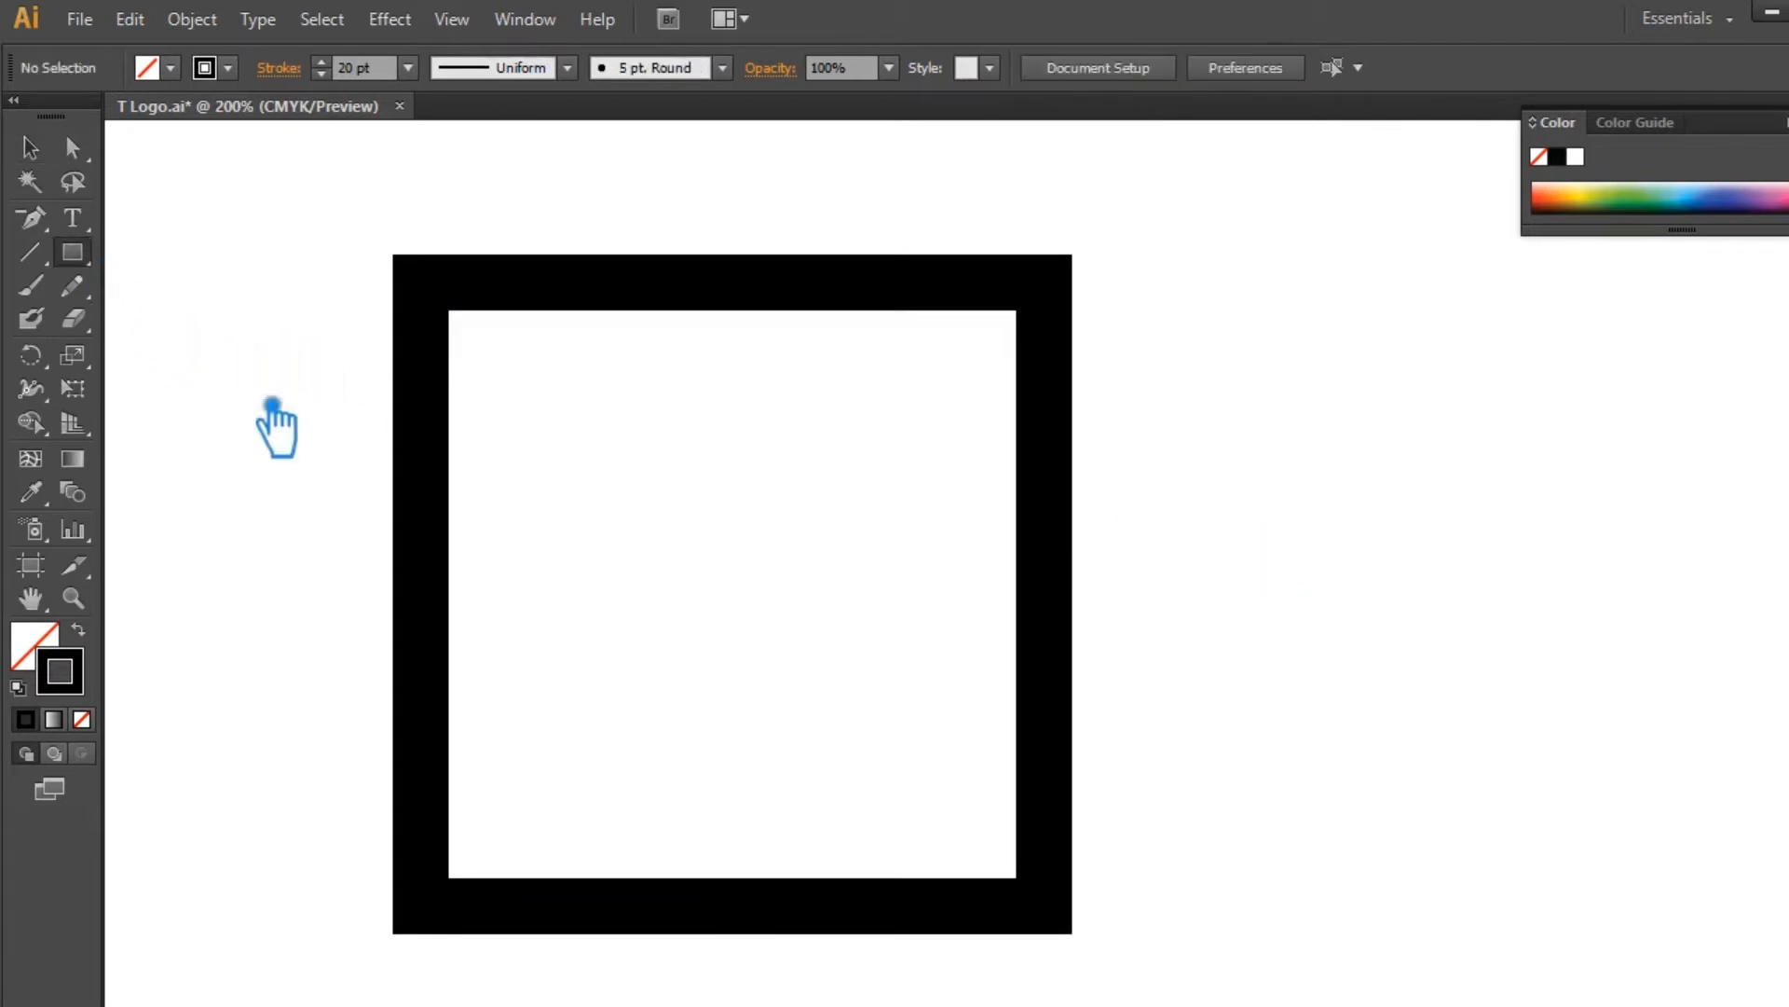
pyautogui.moveTo(632, 905); pyautogui.dragTo(558, 438)
pyautogui.hotkey('ctrl', 'z')
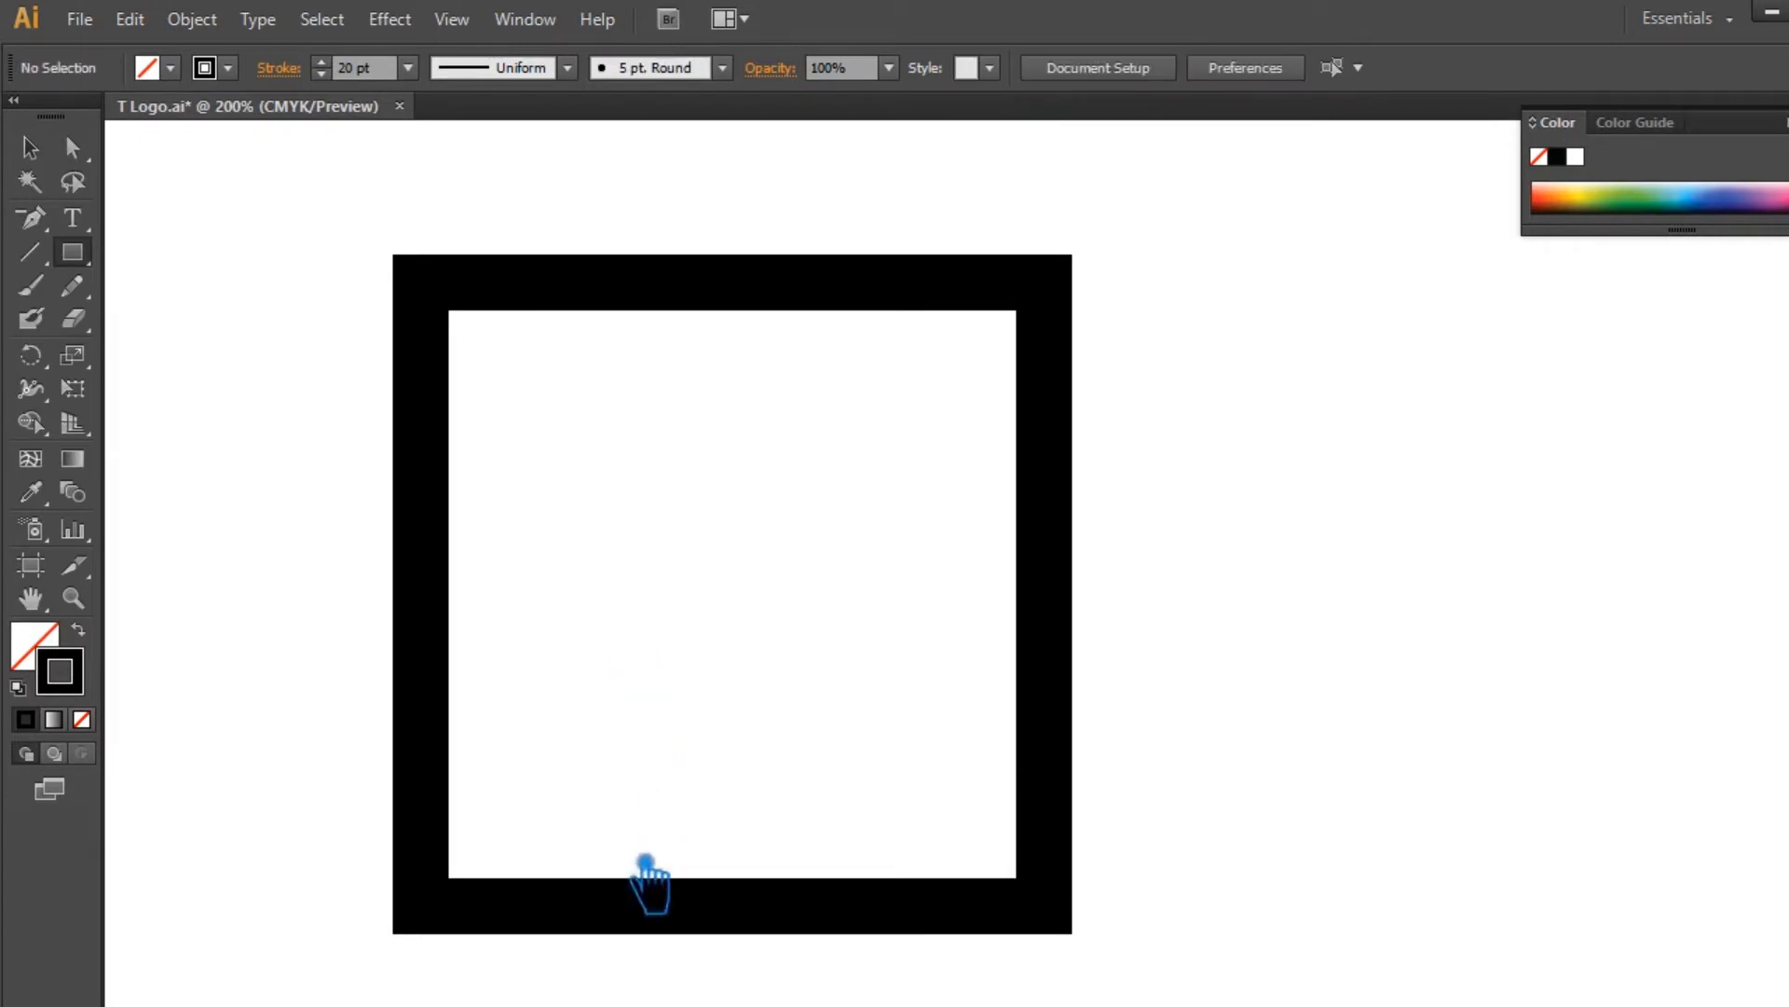
pyautogui.moveTo(660, 905)
pyautogui.mouseDown()
pyautogui.moveTo(539, 515)
pyautogui.moveTo(536, 441)
pyautogui.mouseUp()
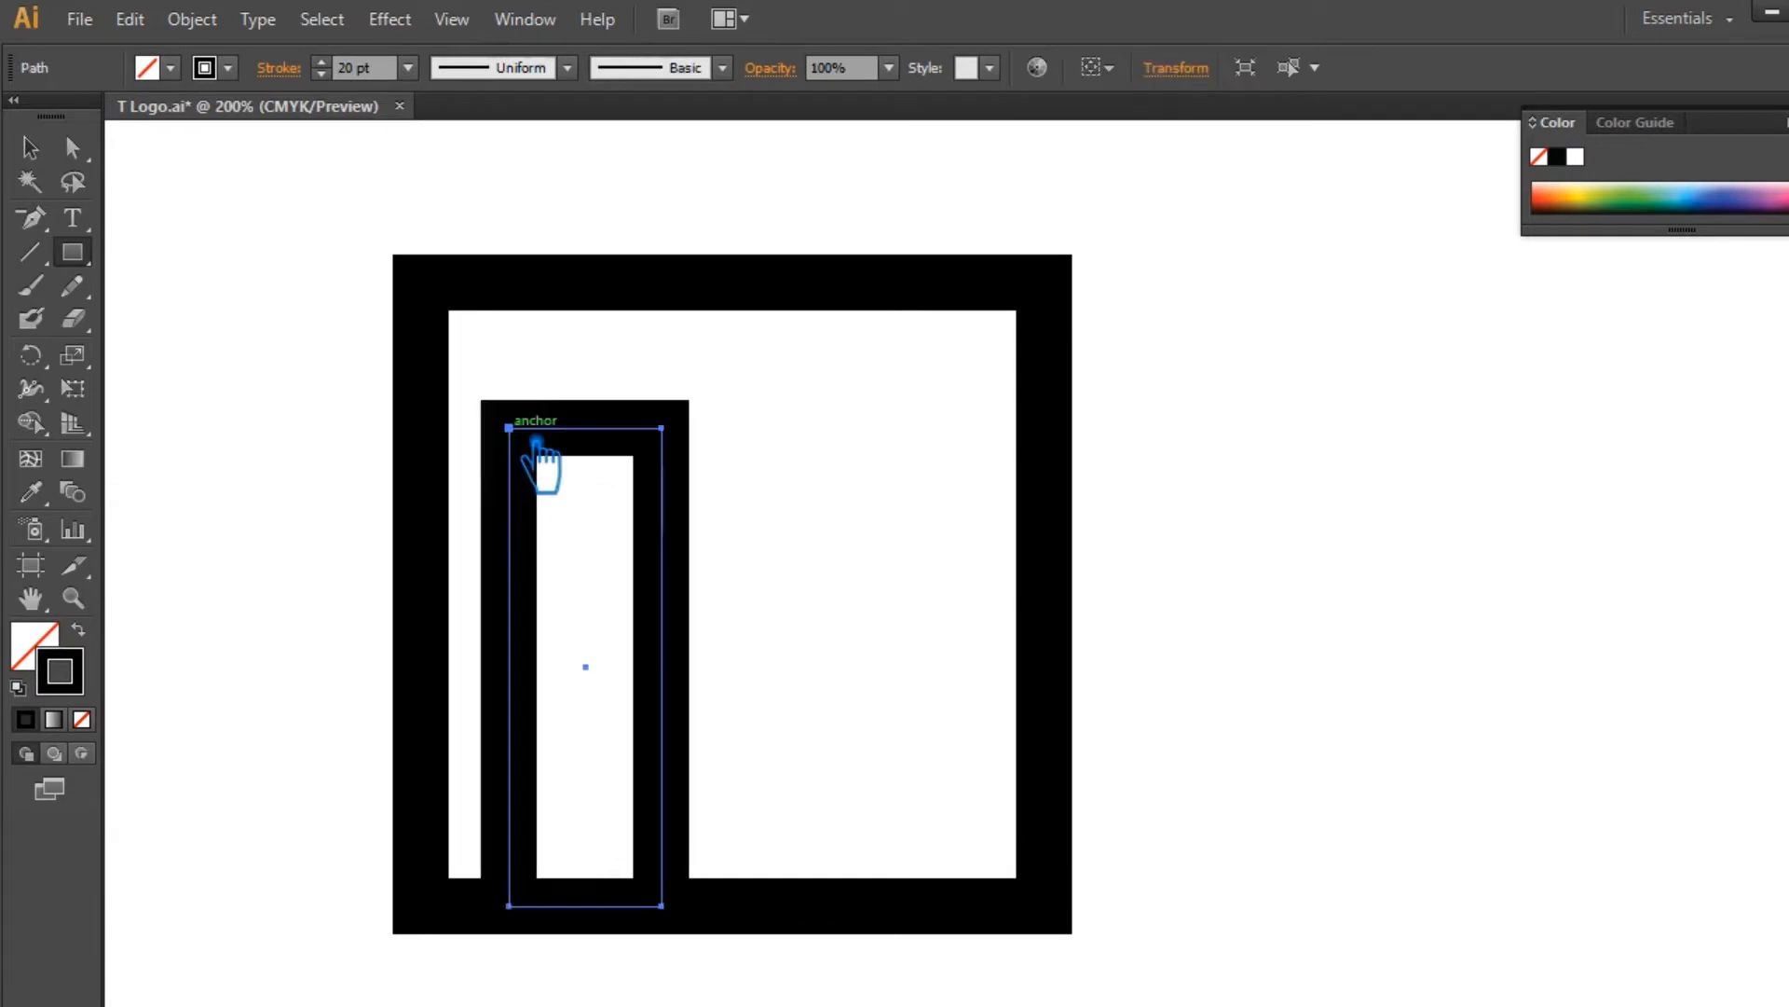
# Step: Nudge the tall inner rectangle slightly right, widening its gap from the square's left side
pyautogui.click(26, 147)
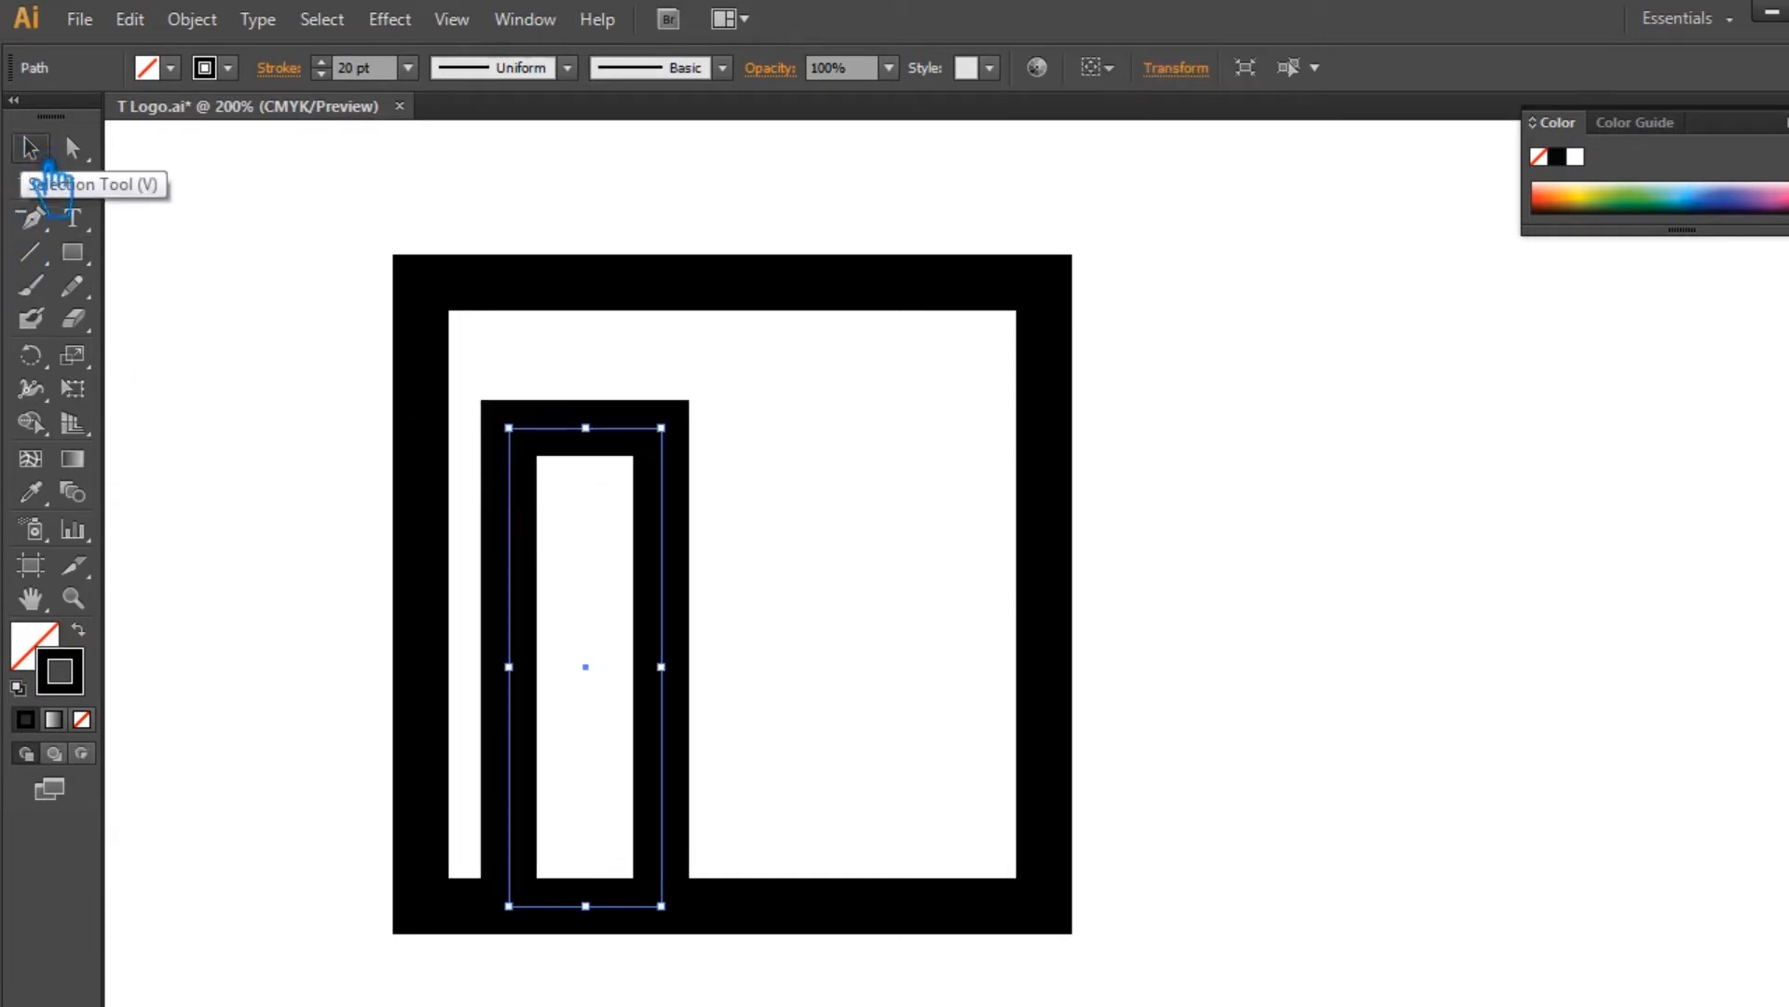
pyautogui.press('Right')
pyautogui.press('Right')
pyautogui.press('Right')
pyautogui.press('Right')
pyautogui.press('Right')
pyautogui.press('Right')
pyautogui.press('Right')
pyautogui.press('Right')
pyautogui.press('Right')
pyautogui.press('Right')
pyautogui.press('Right')
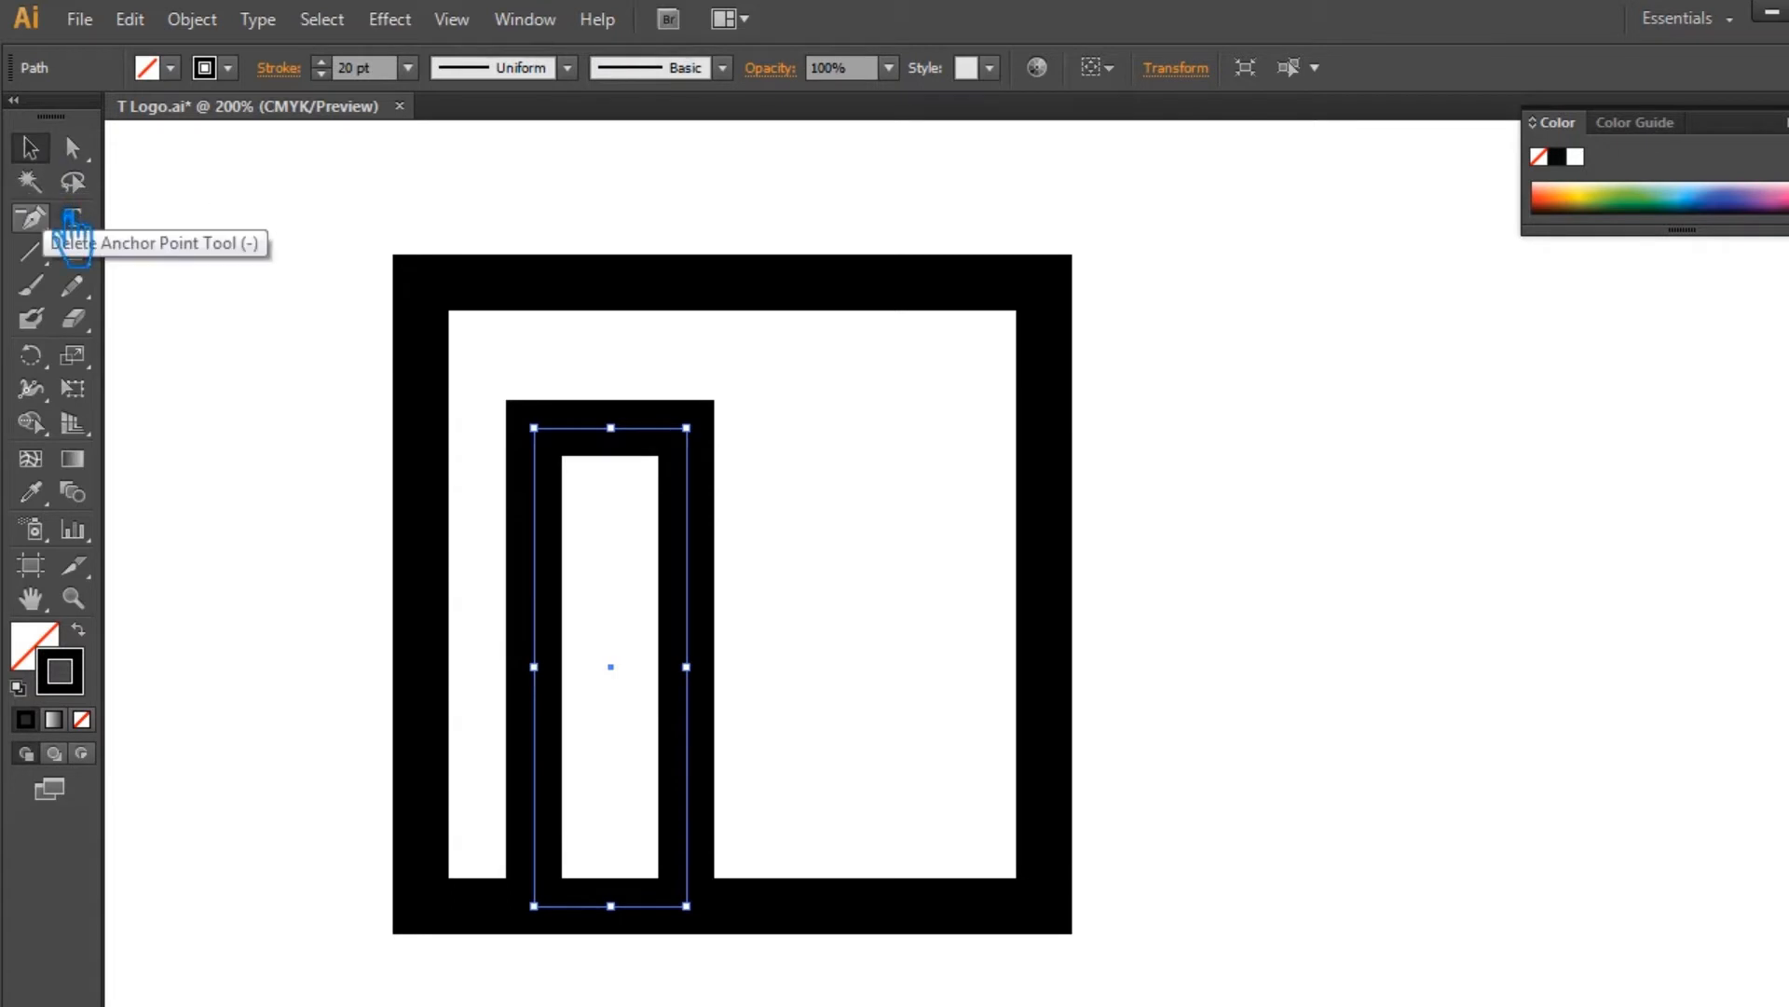
# Step: Duplicate the tall inner rectangle into the right half of the square and group the two rectangles
pyautogui.moveTo(717, 781)
pyautogui.mouseDown()
pyautogui.moveTo(1018, 776)
pyautogui.moveTo(976, 780)
pyautogui.mouseUp()
pyautogui.keyDown('shift'); pyautogui.click(716, 694); pyautogui.keyUp('shift')
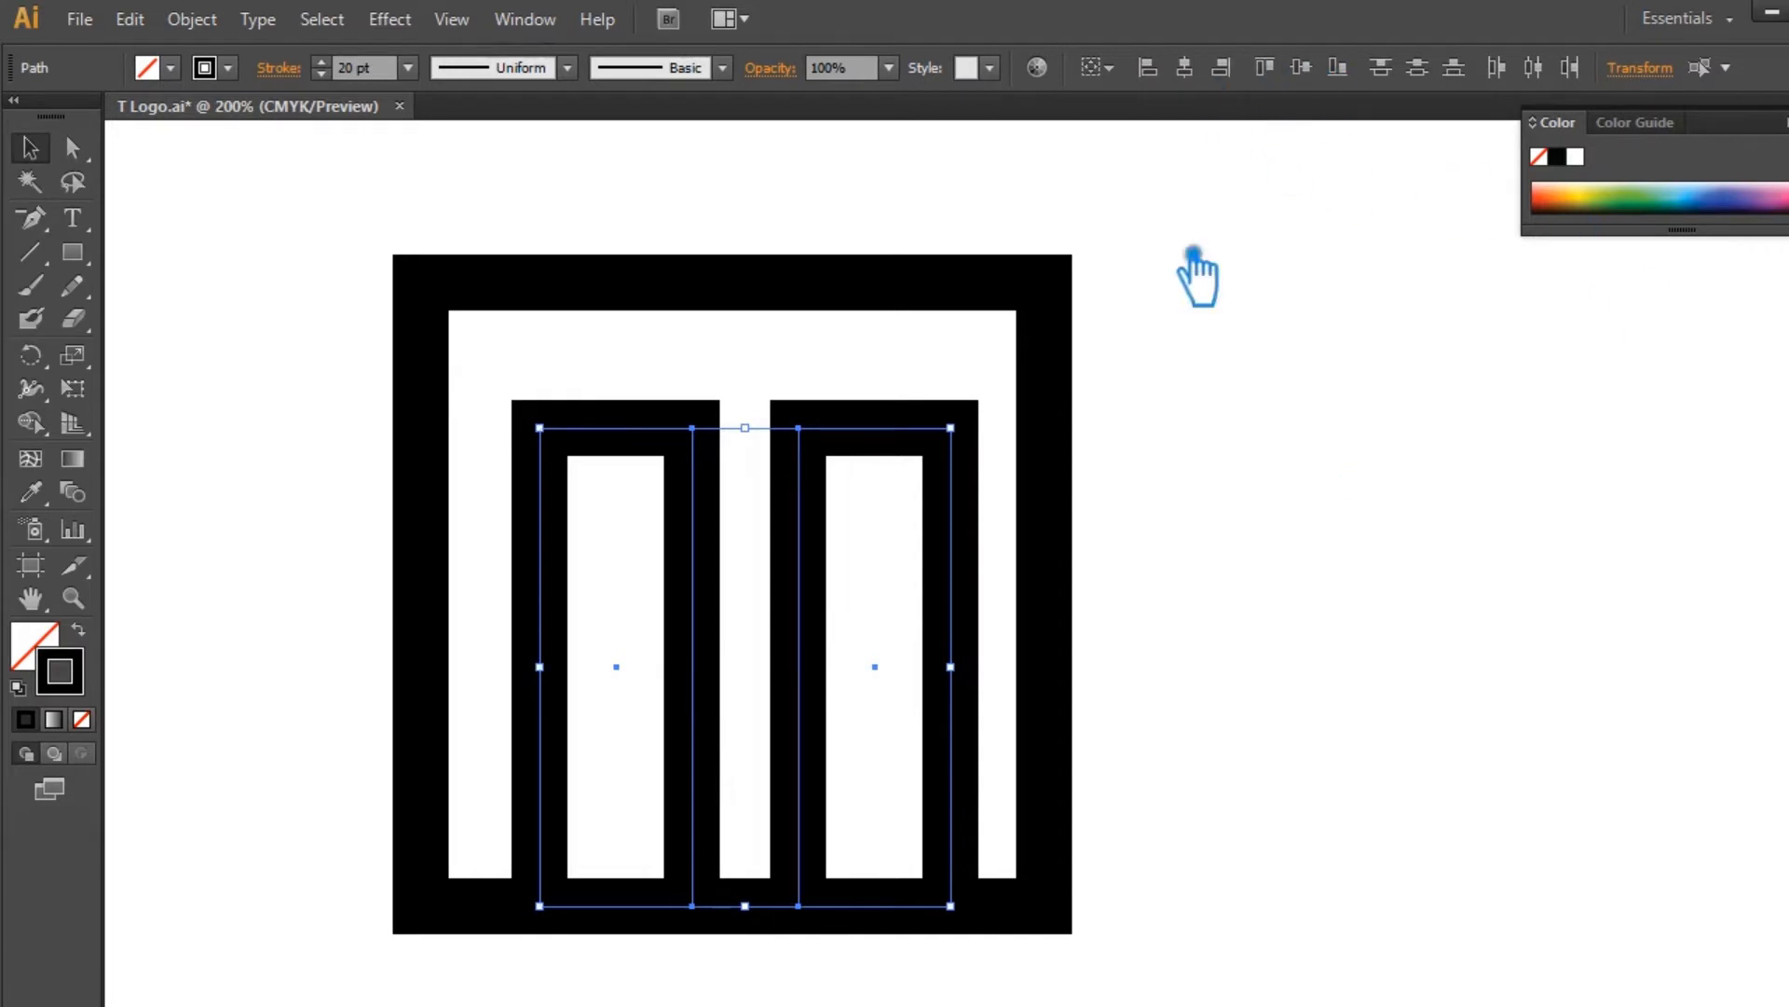
pyautogui.click(1193, 559)
# Step: Align the outer square and the grouped inner rectangles on a common horizontal centre
pyautogui.moveTo(1240, 881); pyautogui.dragTo(477, 430)
pyautogui.click(1185, 67)
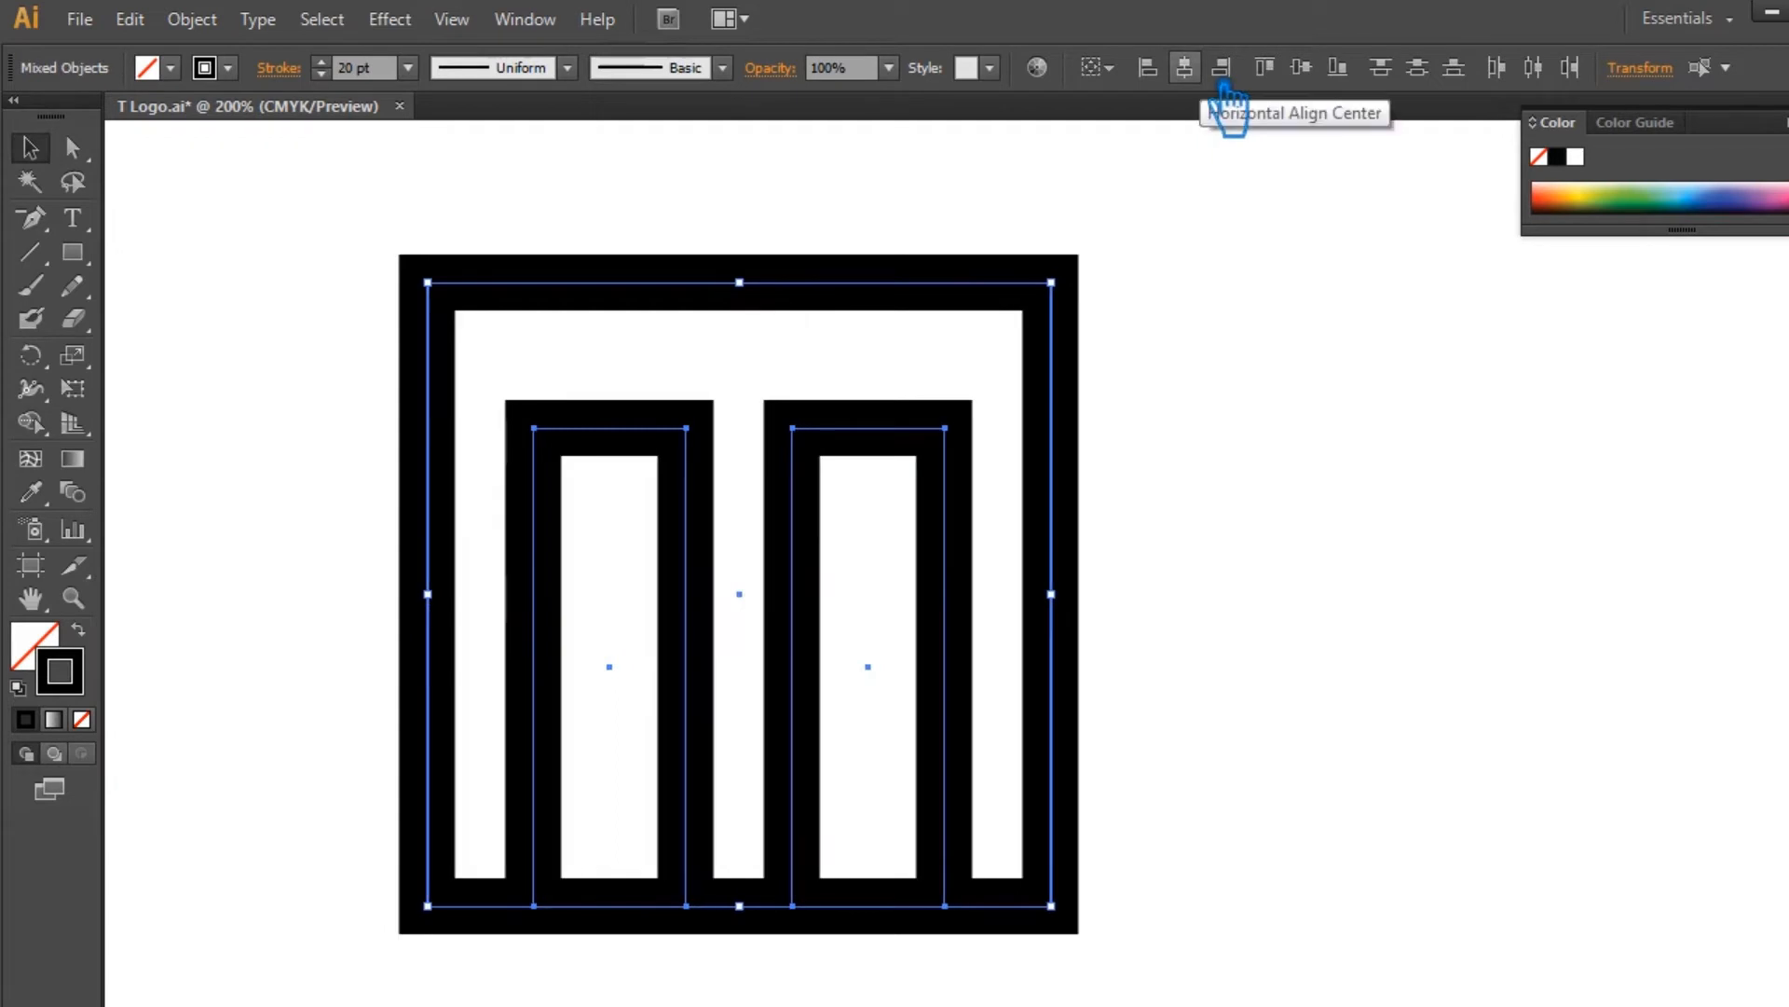
pyautogui.click(1290, 601)
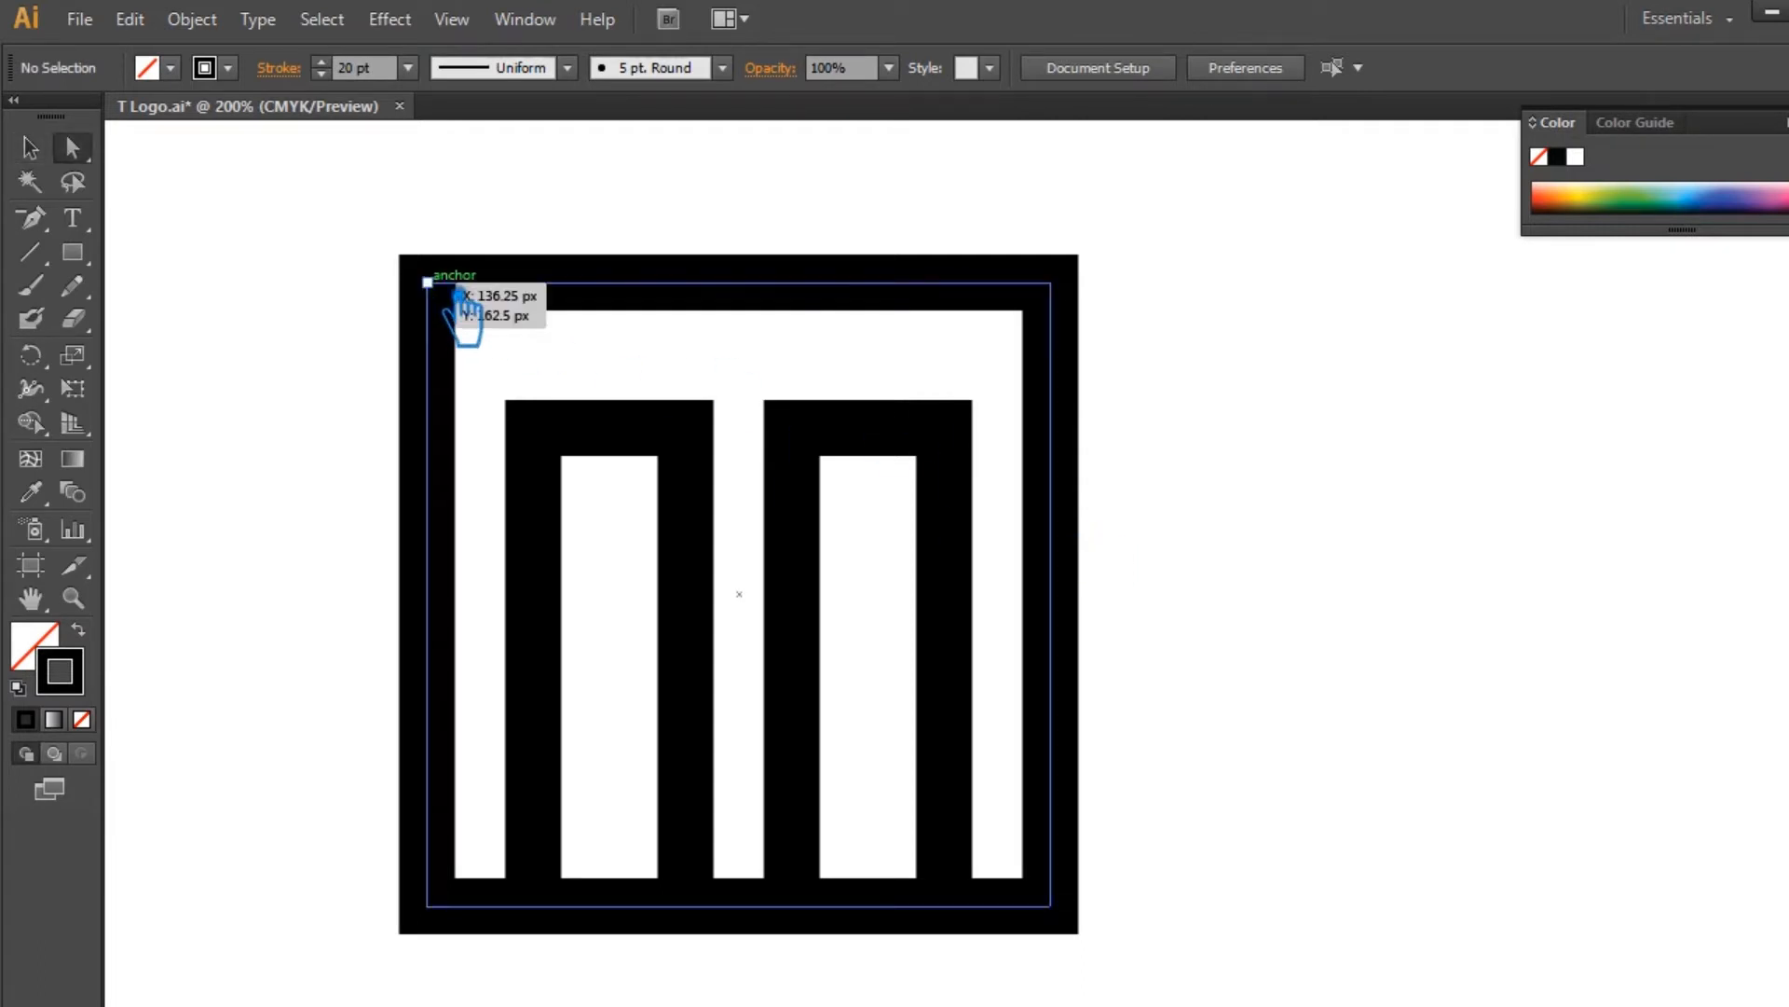
# Step: Lower the outer square's top edge toward the inner rectangles by moving its two top anchor points down, and save the file
pyautogui.click(452, 298)
pyautogui.keyDown('shift'); pyautogui.click(1053, 284); pyautogui.keyUp('shift')
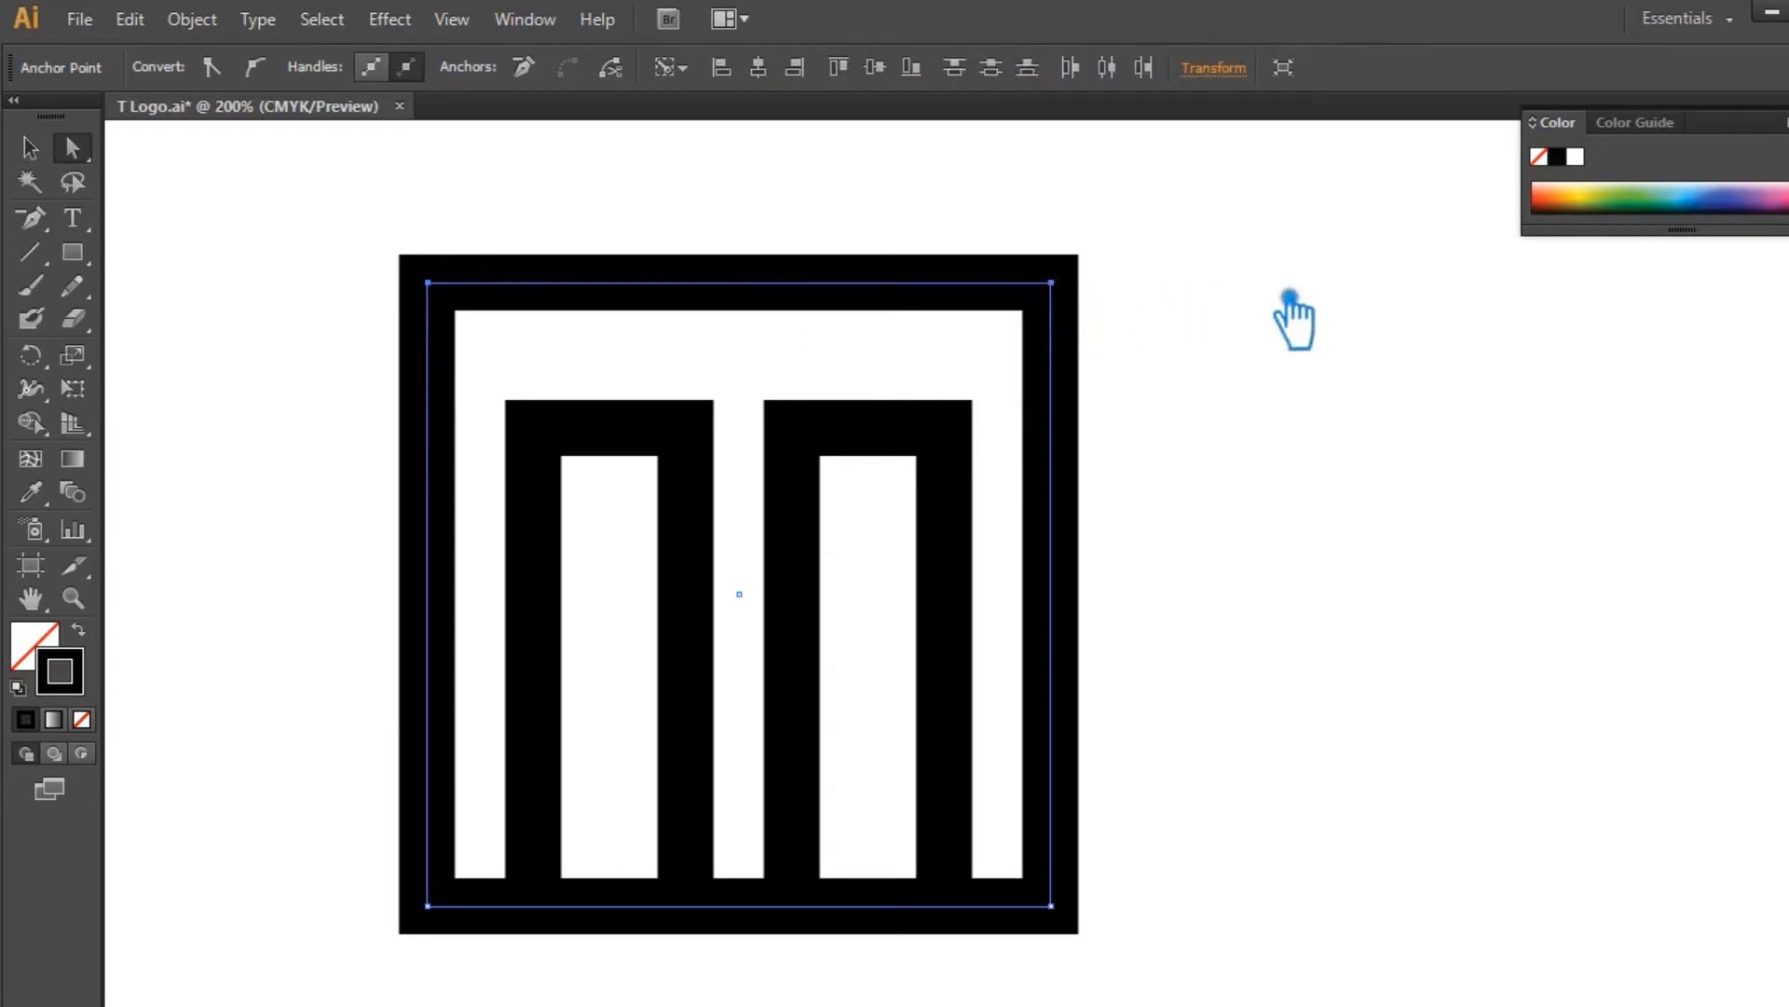
pyautogui.press('Down')
pyautogui.press('Down')
pyautogui.press('Down')
pyautogui.press('Down')
pyautogui.press('Down')
pyautogui.press('Down')
pyautogui.press('Down')
pyautogui.press('Down')
pyautogui.press('Down')
pyautogui.press('Down')
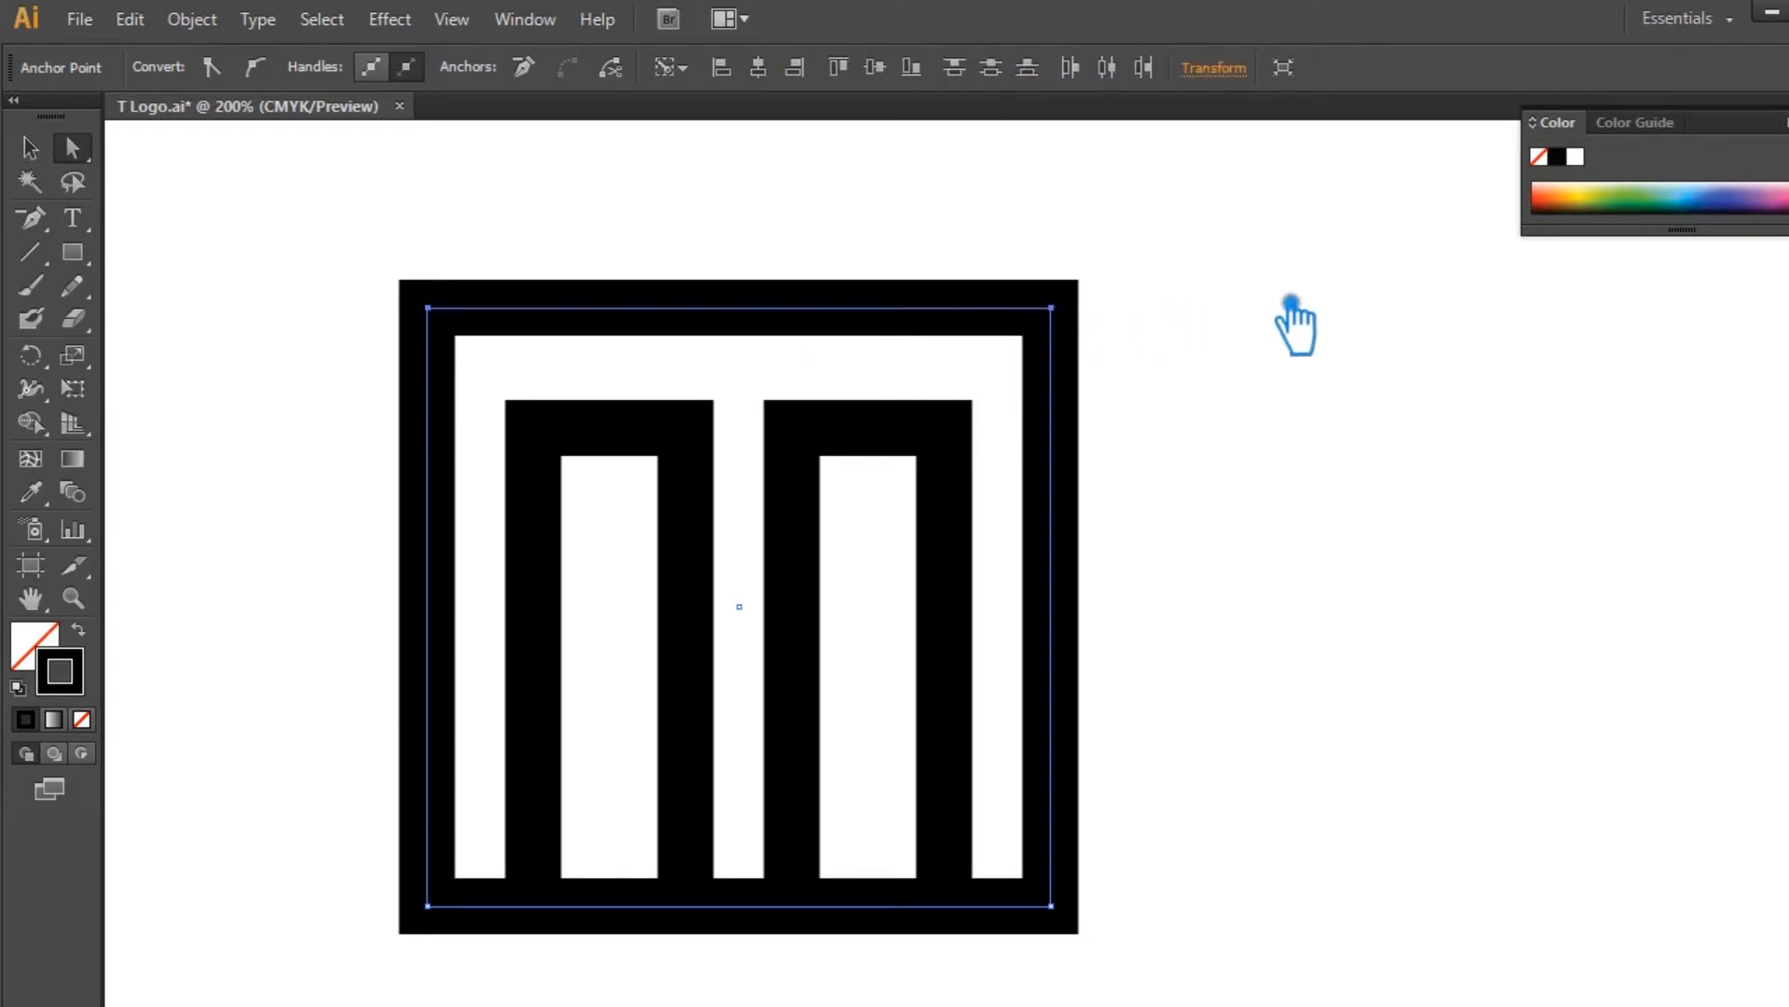
pyautogui.press('Down')
pyautogui.press('Down')
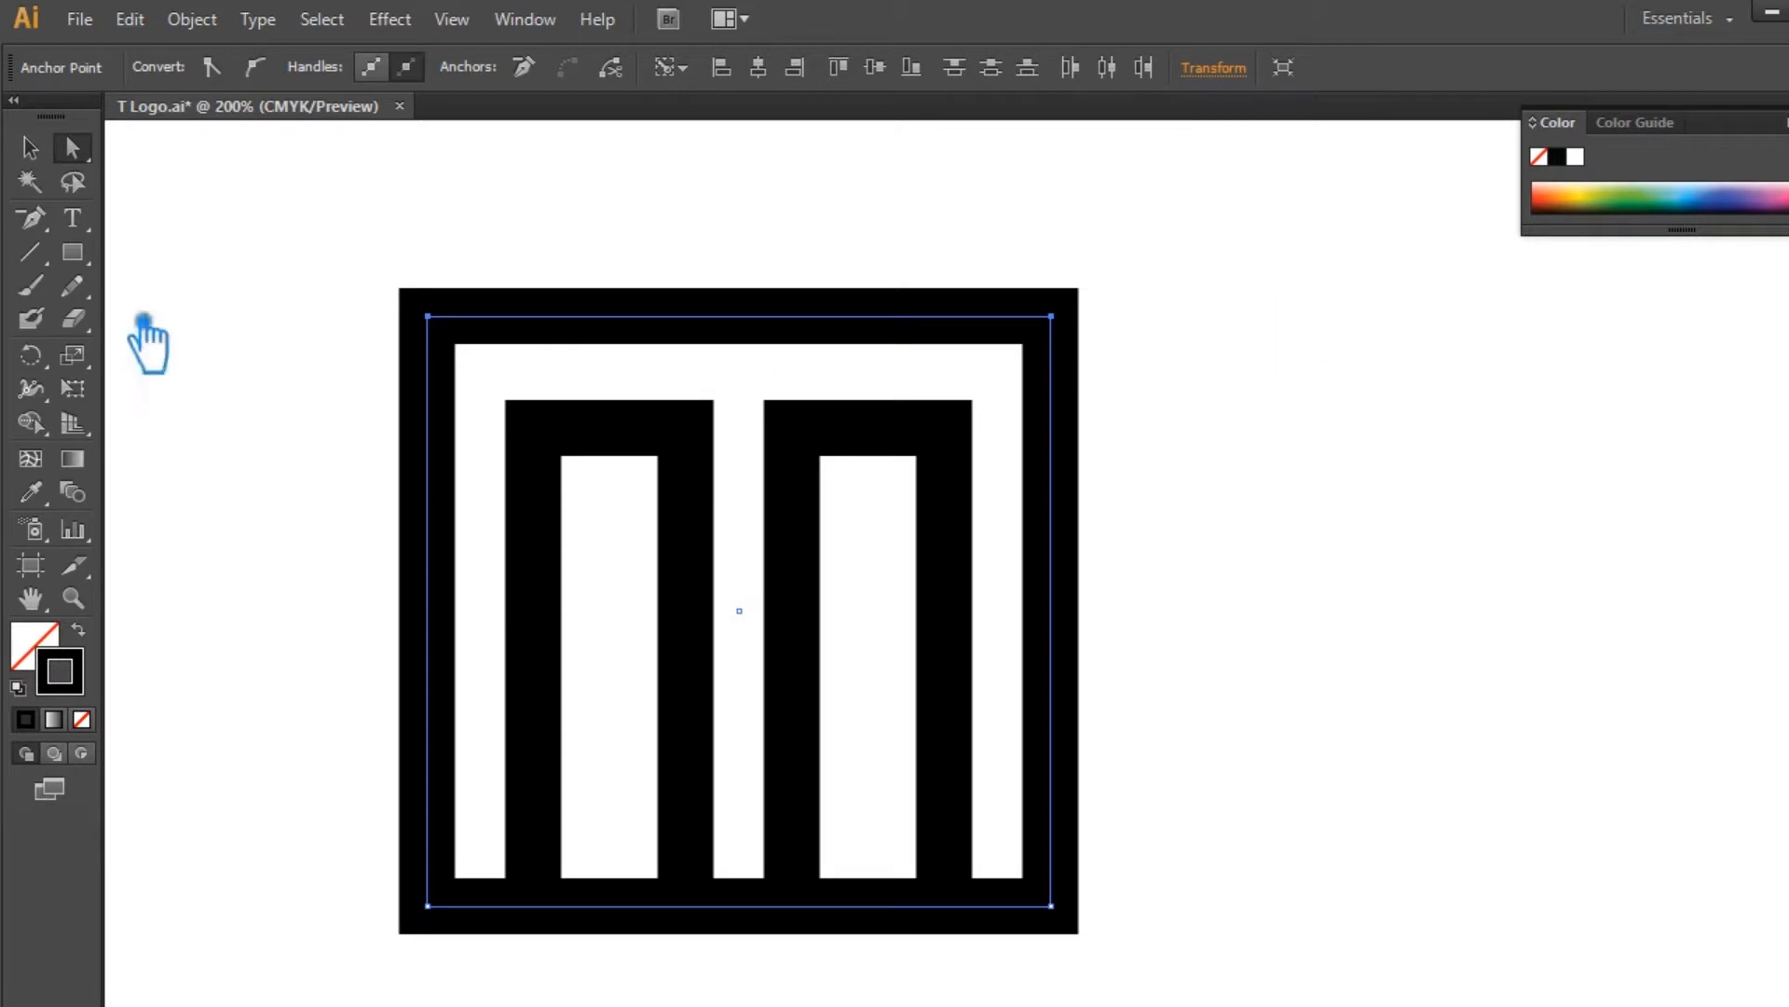
pyautogui.click(32, 149)
pyautogui.click(353, 285)
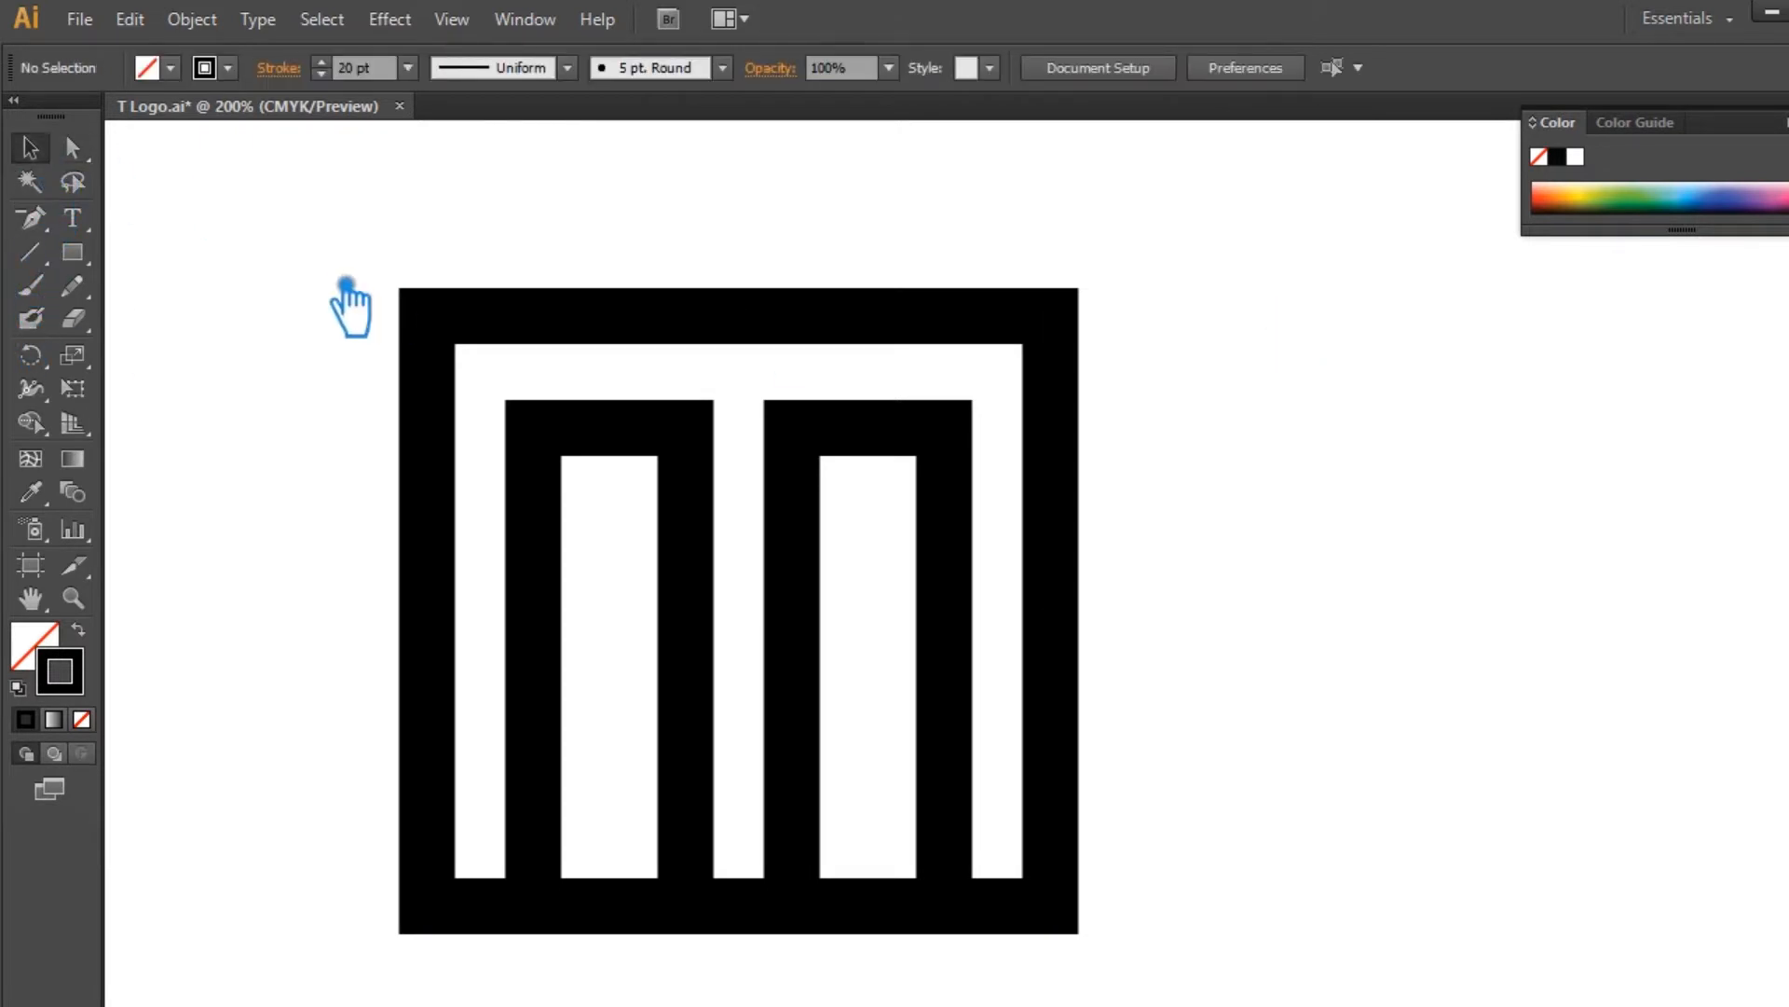
pyautogui.hotkey('ctrl', 's')
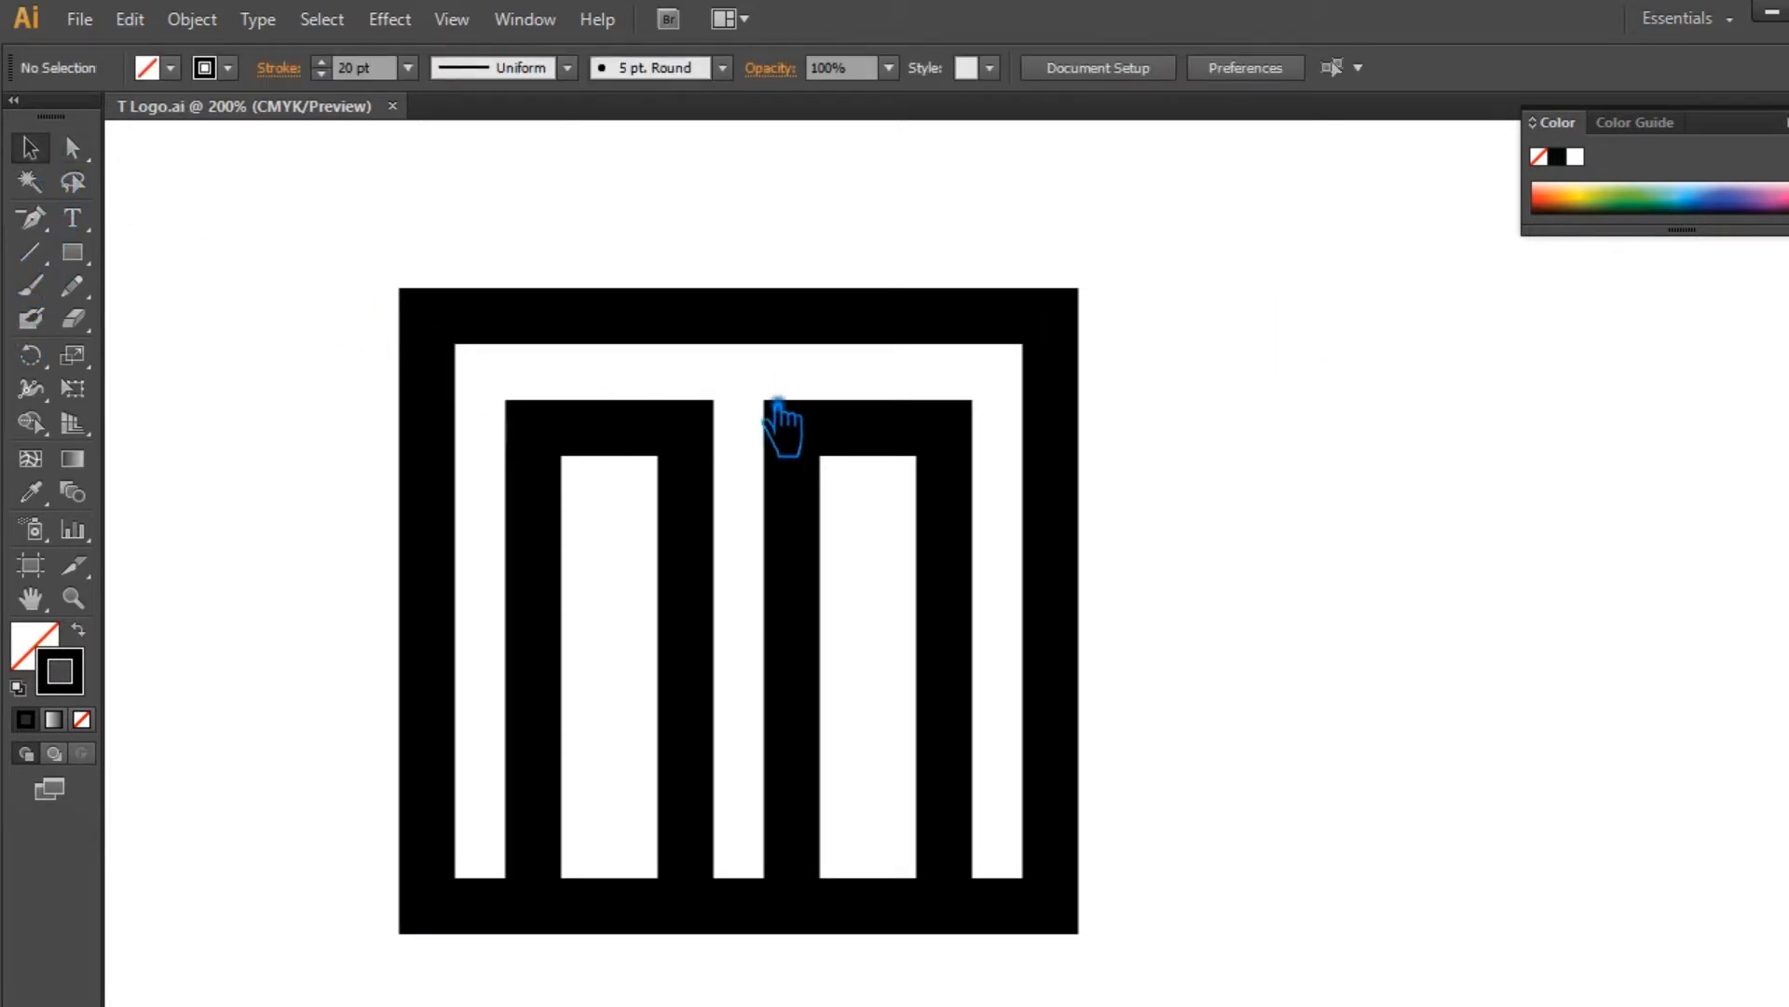
# Step: Show the rulers and place a horizontal guide across the middle of the logo
pyautogui.hotkey('ctrl', 'r')
pyautogui.moveTo(633, 130); pyautogui.dragTo(770, 616)
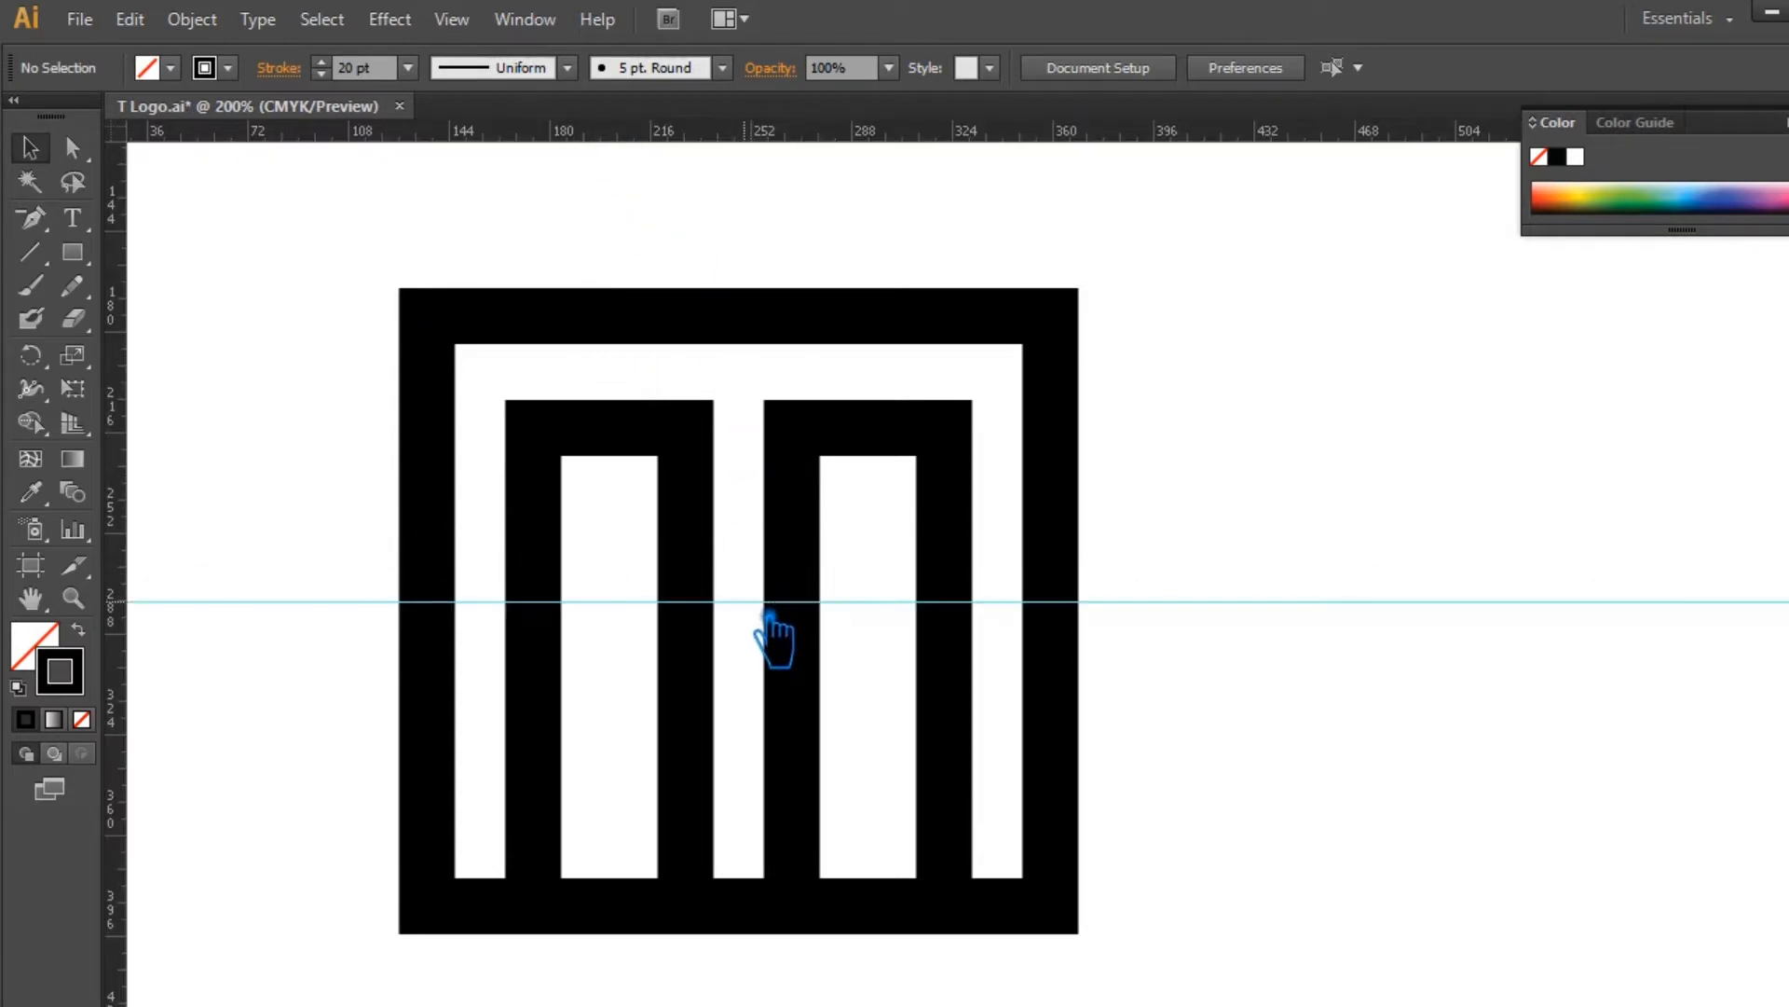
# Step: Ungroup the two inner rectangles
pyautogui.click(707, 589)
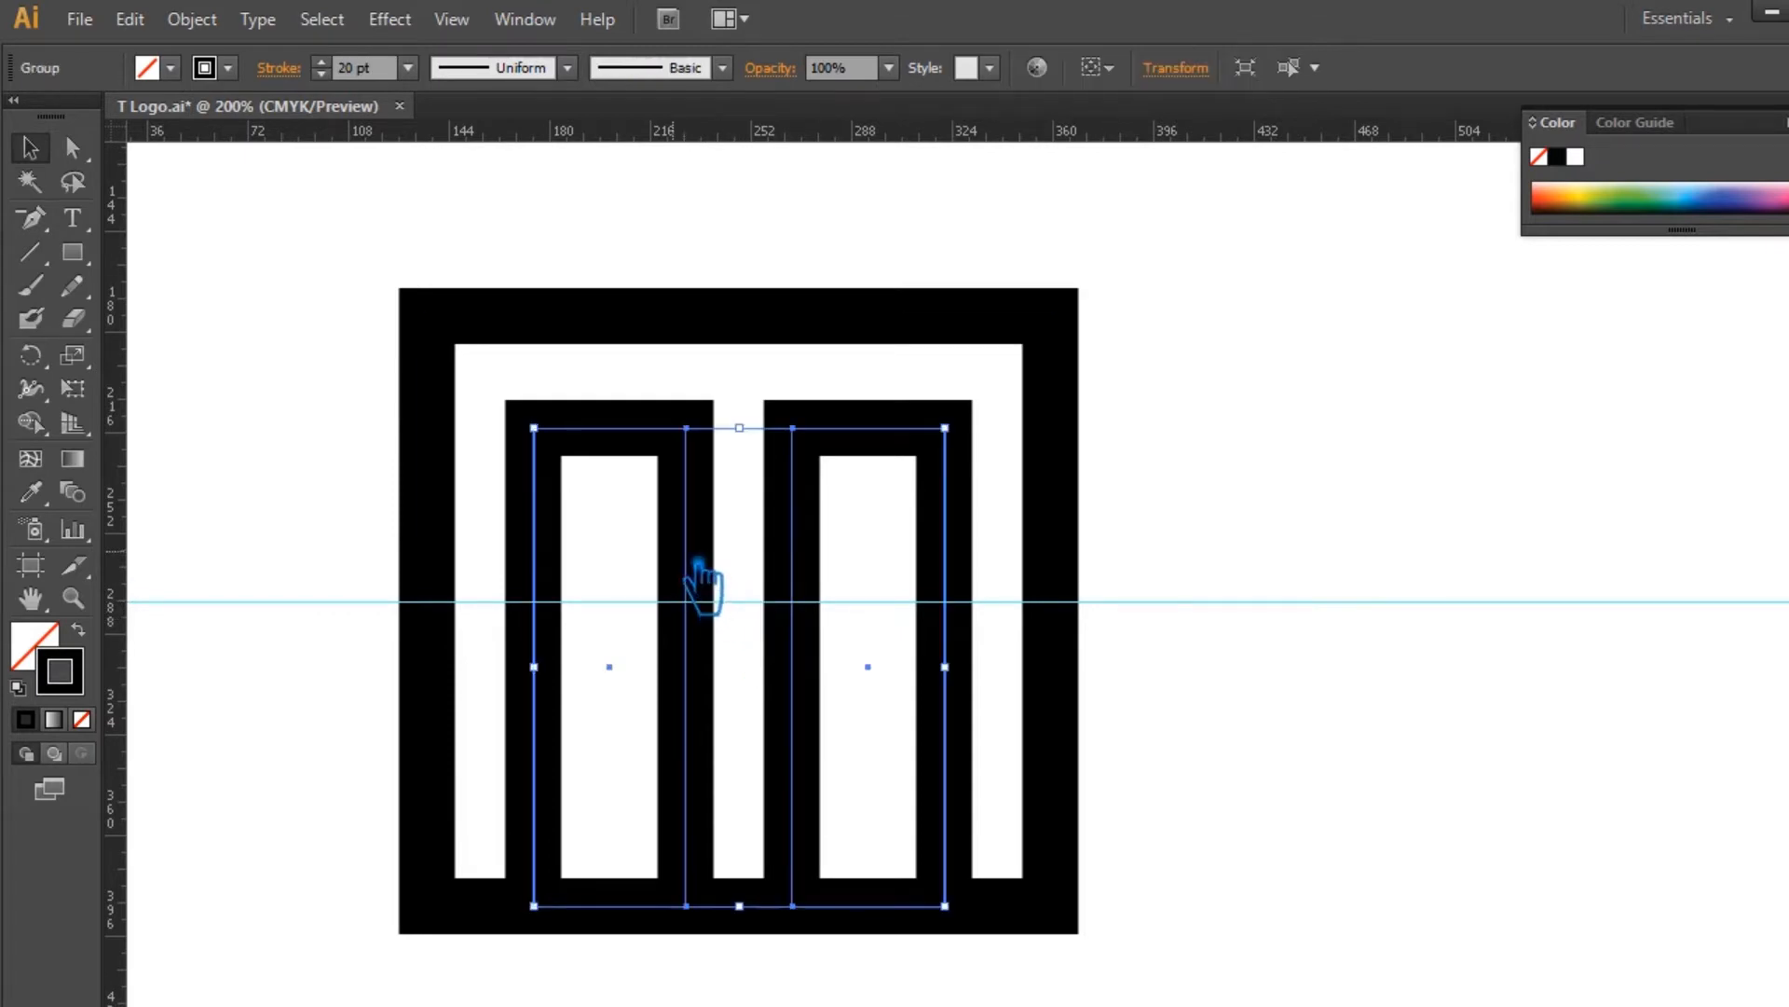
pyautogui.rightClick(688, 518)
pyautogui.click(799, 688)
pyautogui.click(1250, 491)
# Step: Place a vertical guide through the centre of each inner rectangle and save the file
pyautogui.click(619, 456)
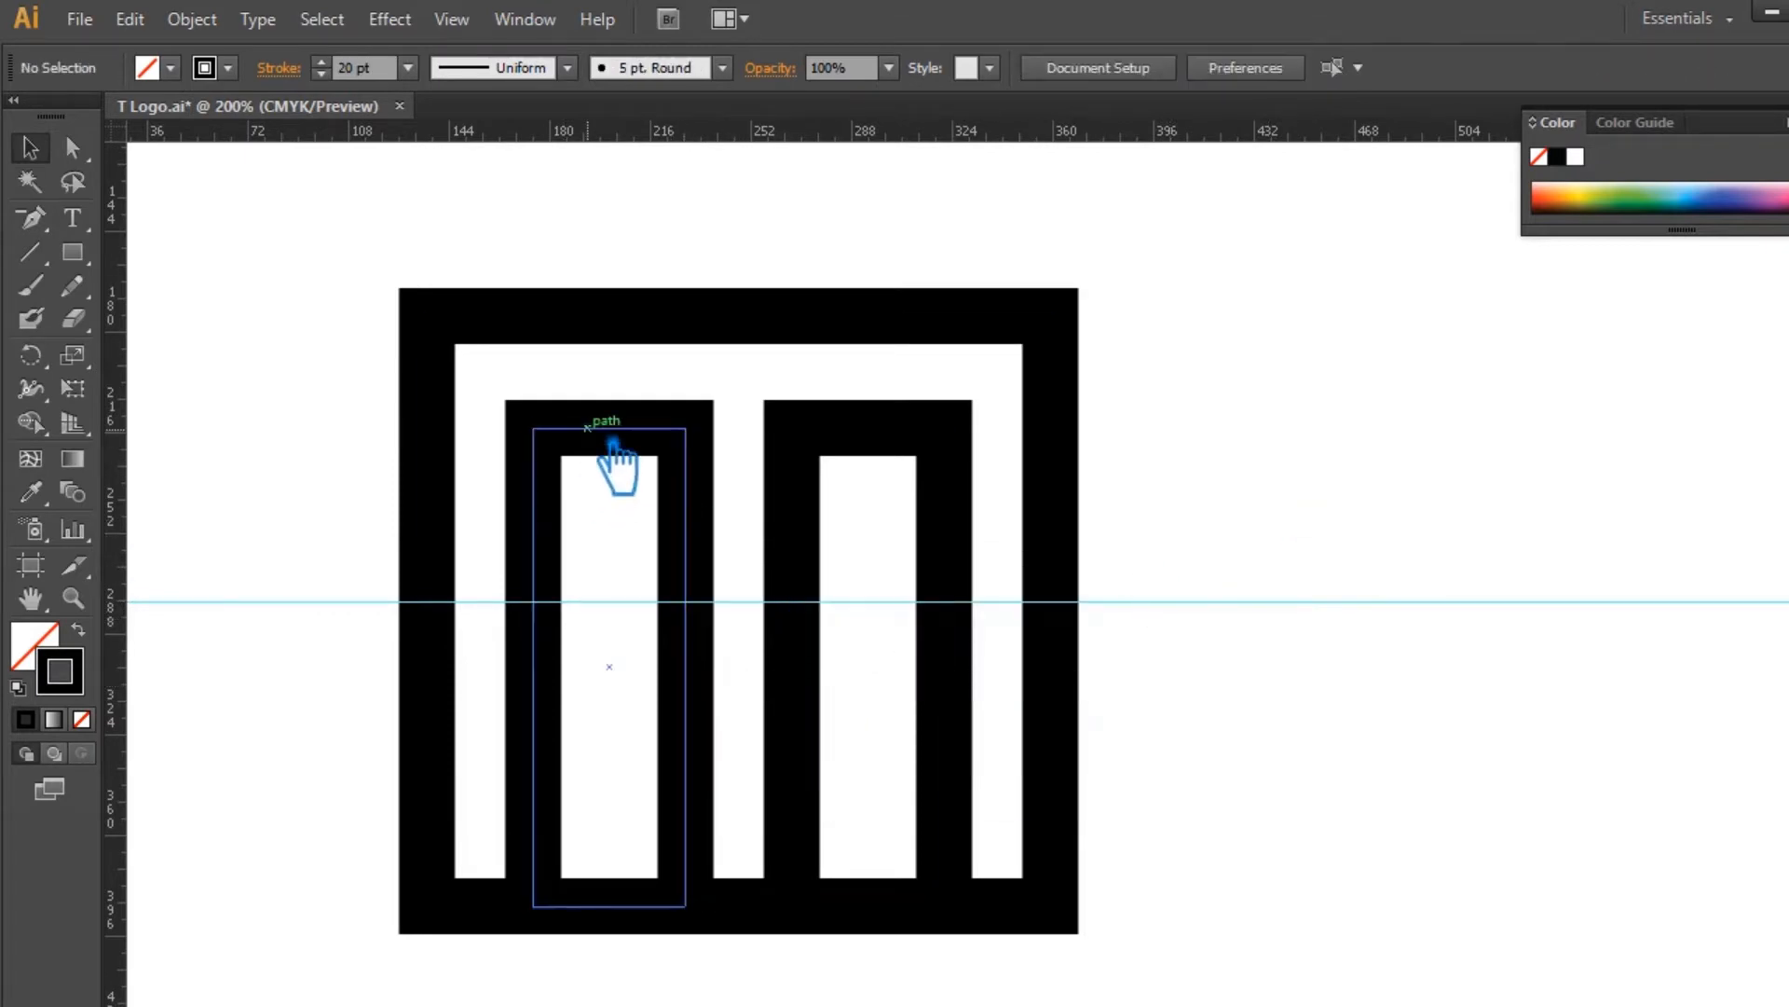
pyautogui.moveTo(147, 814); pyautogui.dragTo(636, 677)
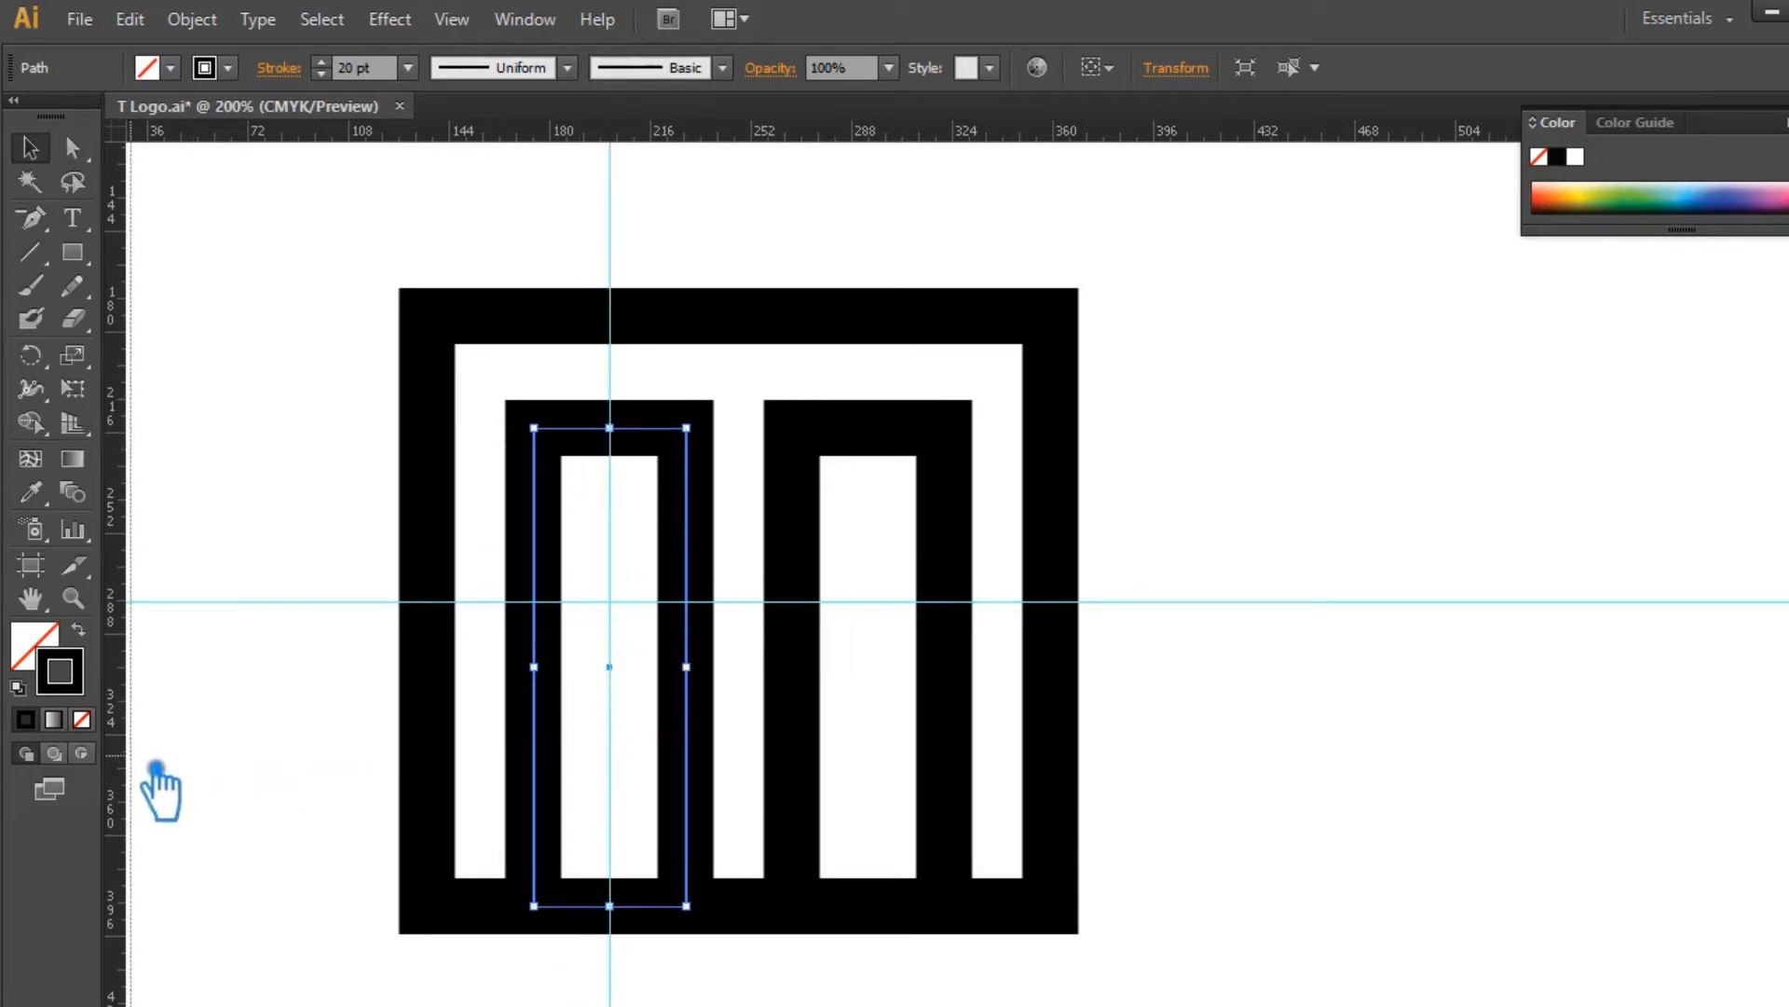
pyautogui.click(826, 755)
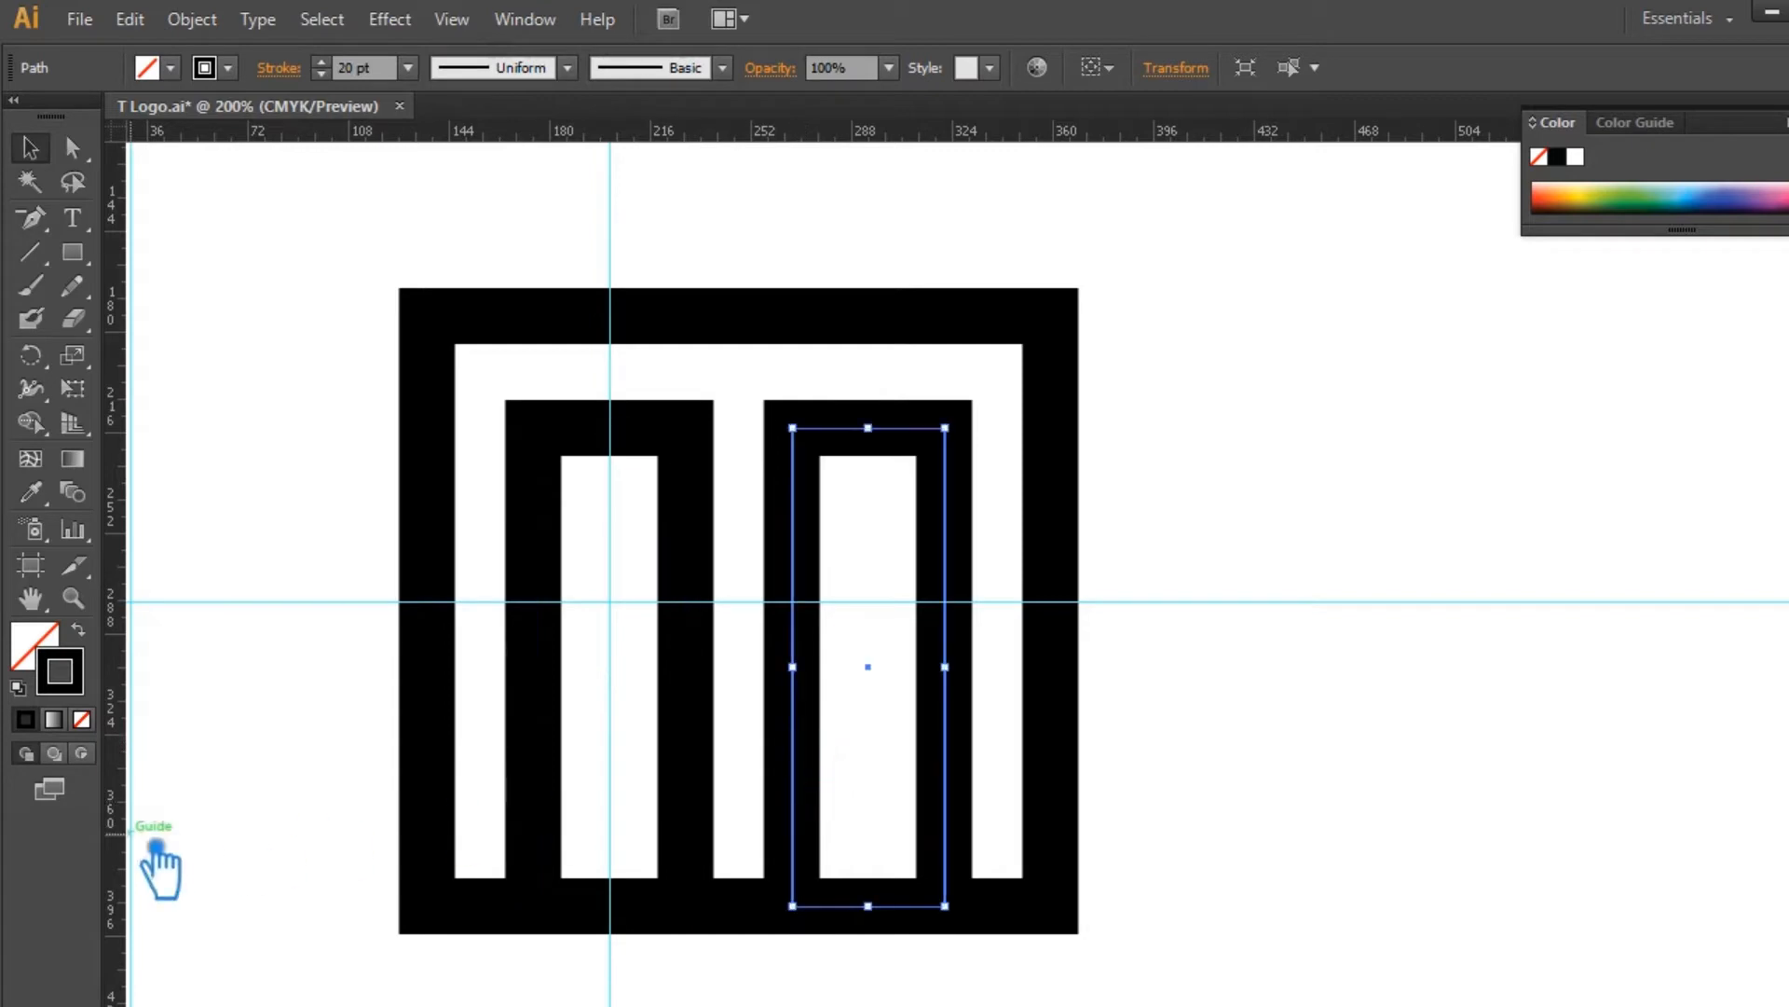
pyautogui.moveTo(149, 834); pyautogui.dragTo(892, 682)
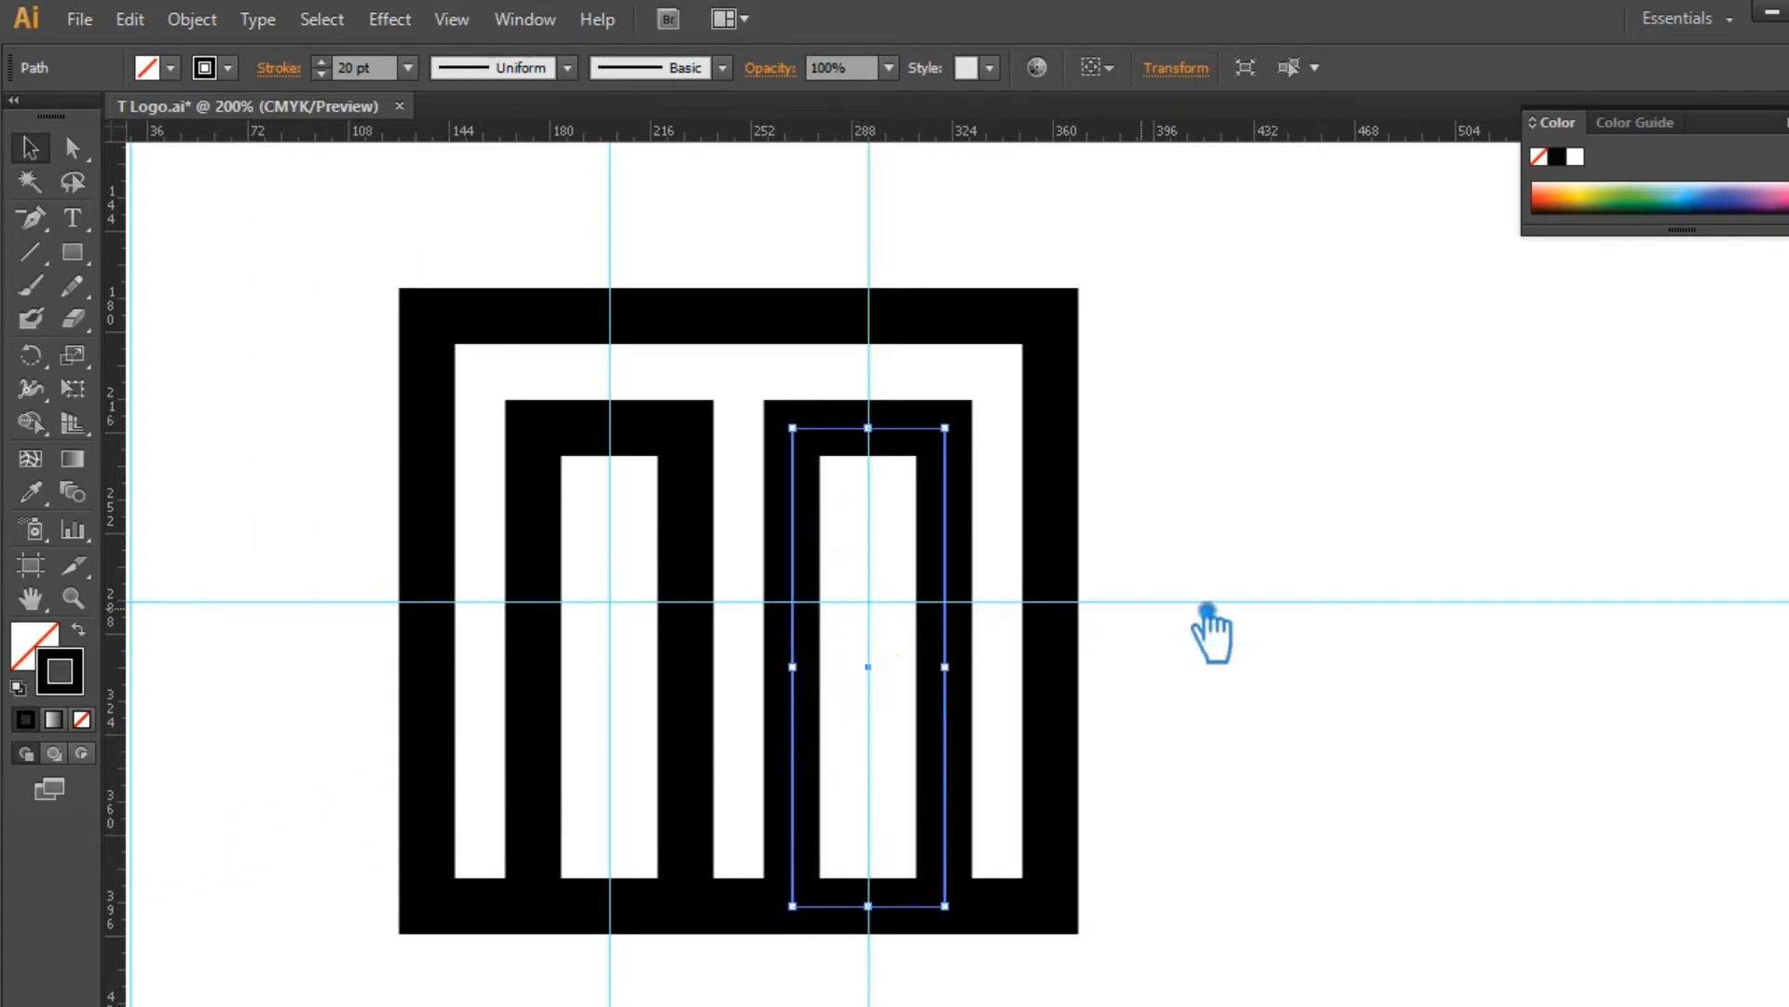
pyautogui.click(1316, 593)
pyautogui.hotkey('ctrl', 's')
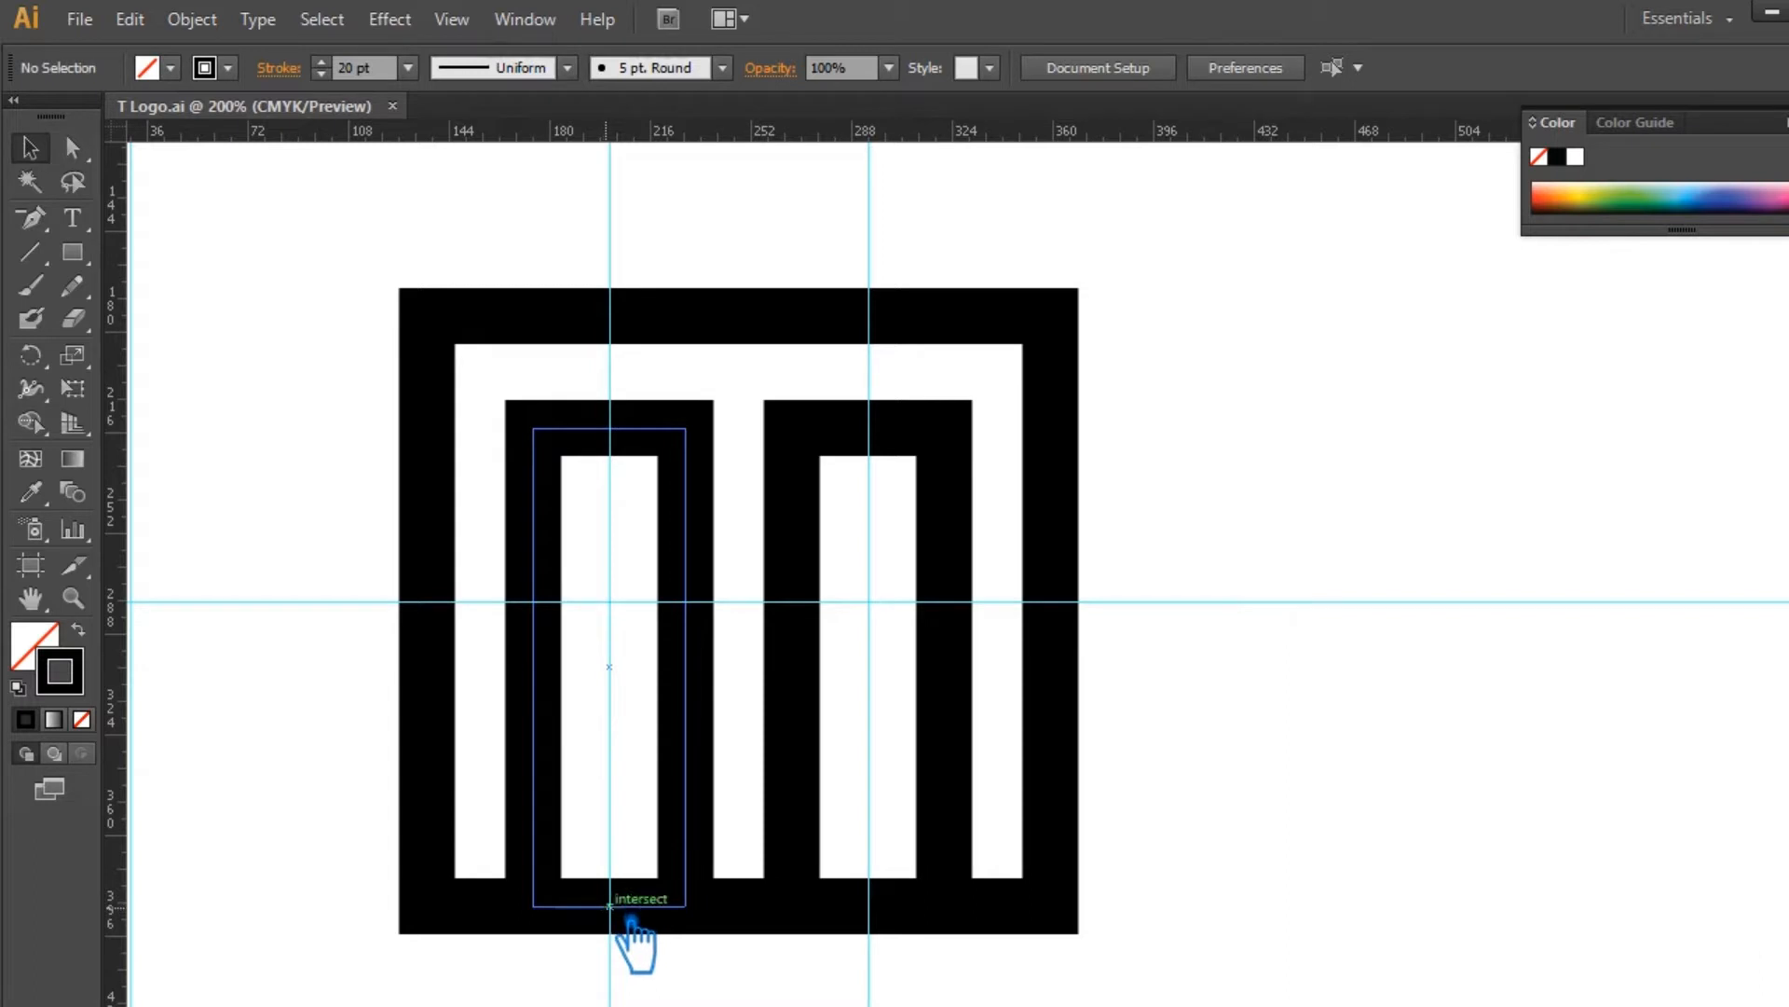
# Step: Open the left inner rectangle's bottom by adding an anchor point at the edge's midpoint on the guide and deleting it
pyautogui.click(653, 918)
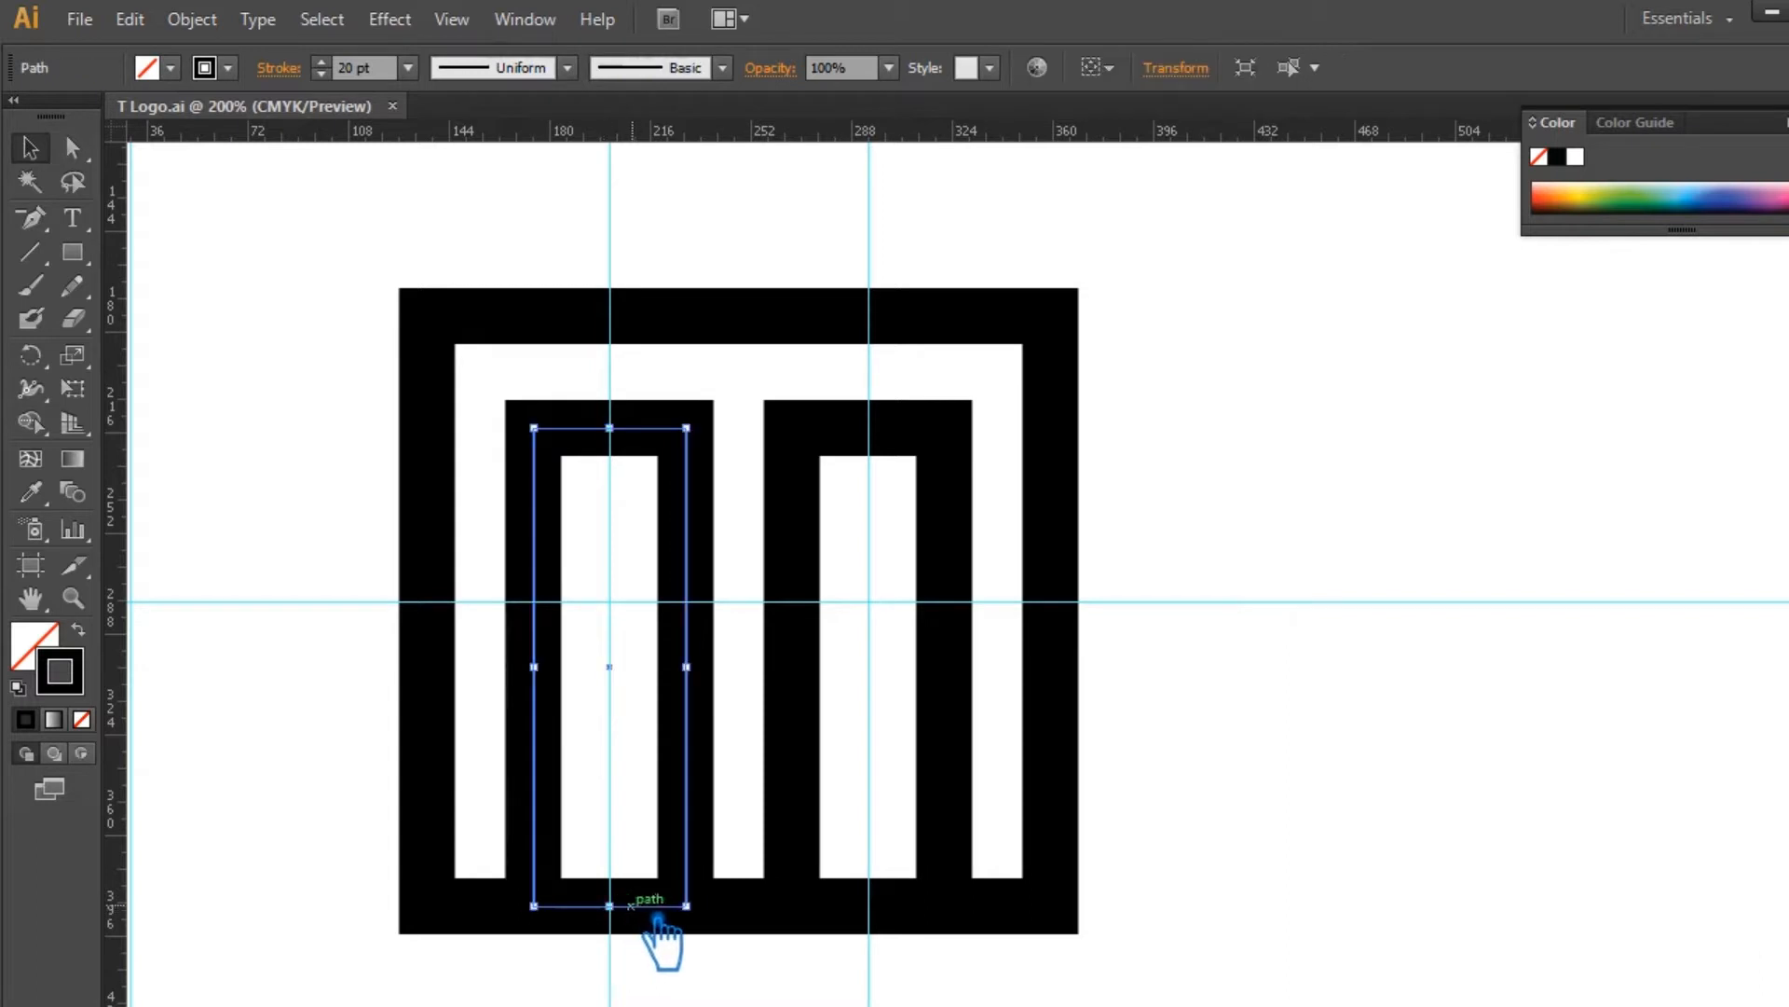
pyautogui.press('p')
pyautogui.click(636, 923)
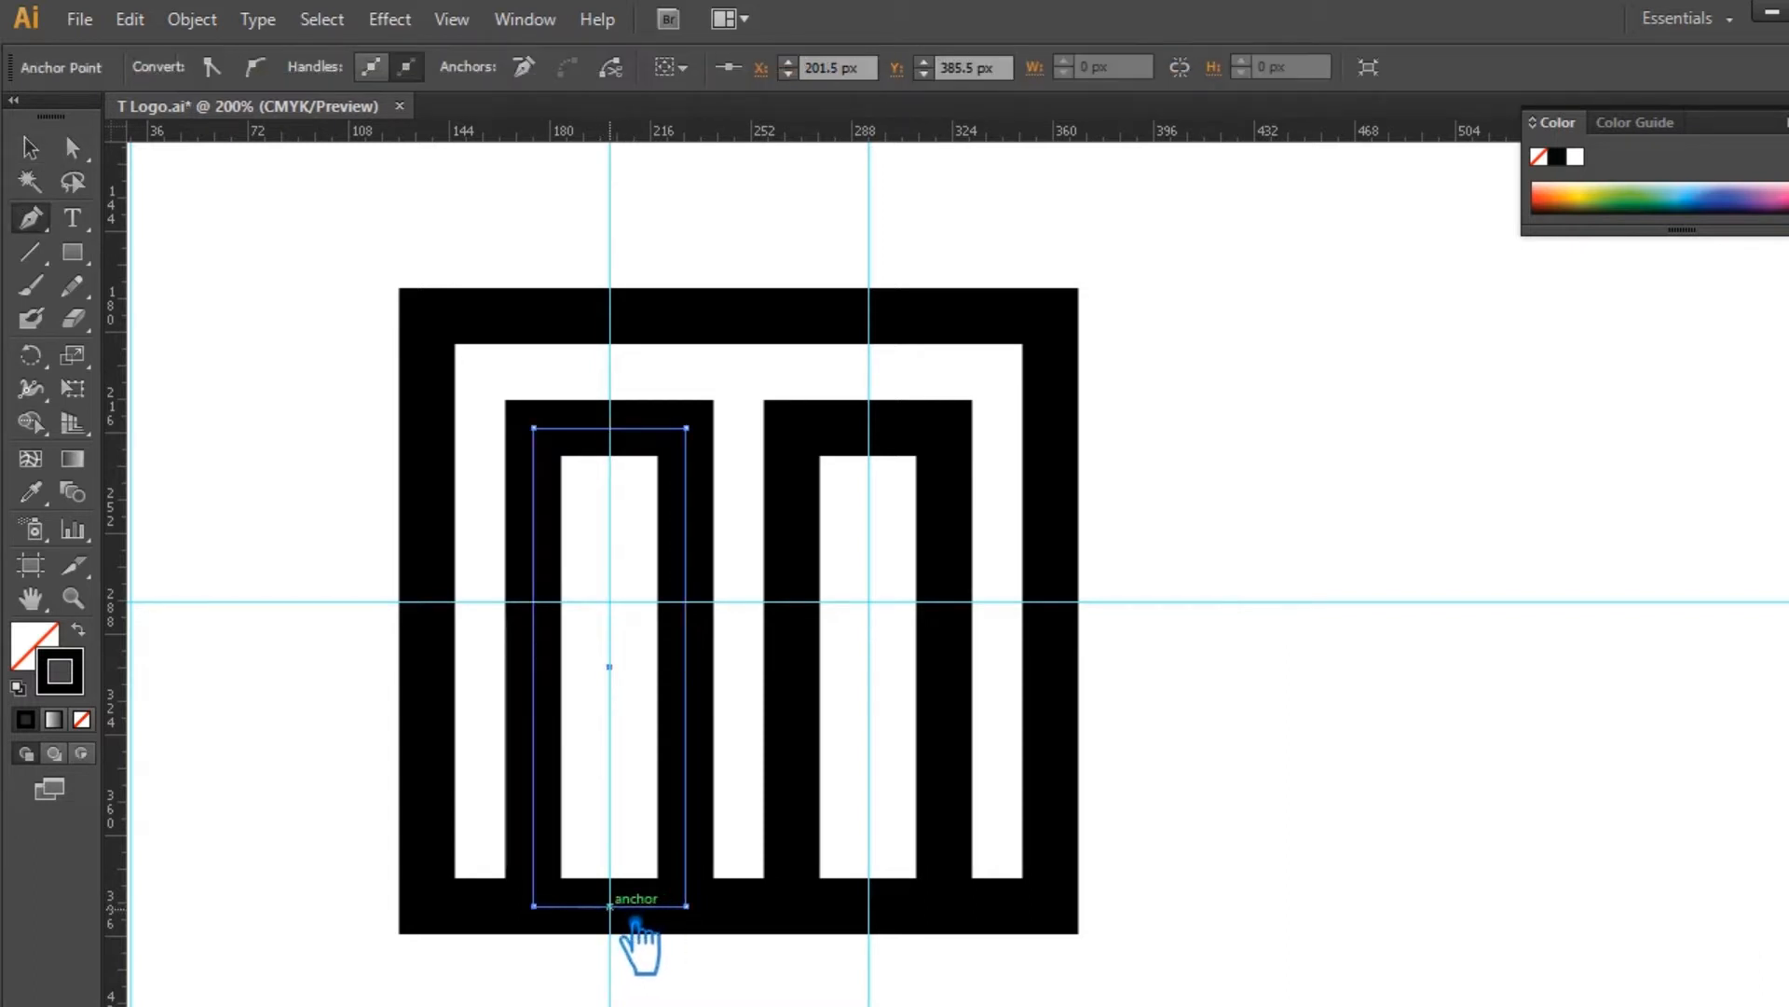
pyautogui.press('Delete')
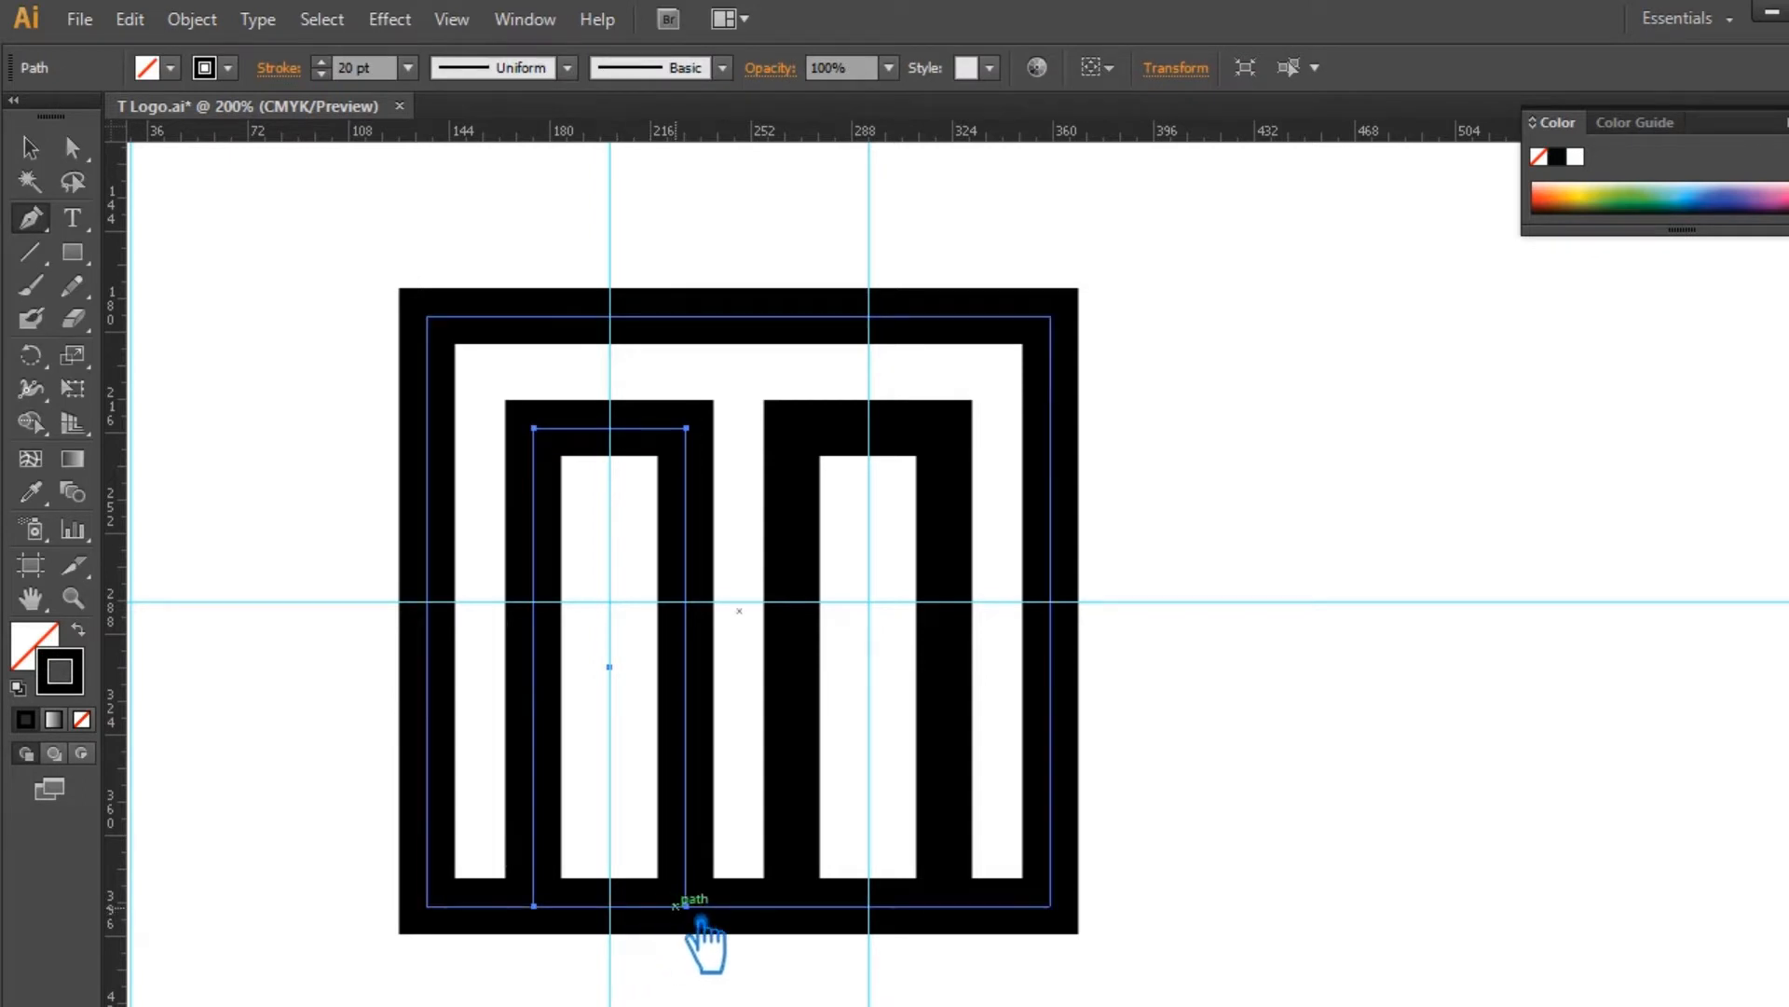
# Step: Open the right inner rectangle's bottom by adding an anchor point at the edge's midpoint on the guide and deleting it
pyautogui.press('v')
pyautogui.click(972, 878)
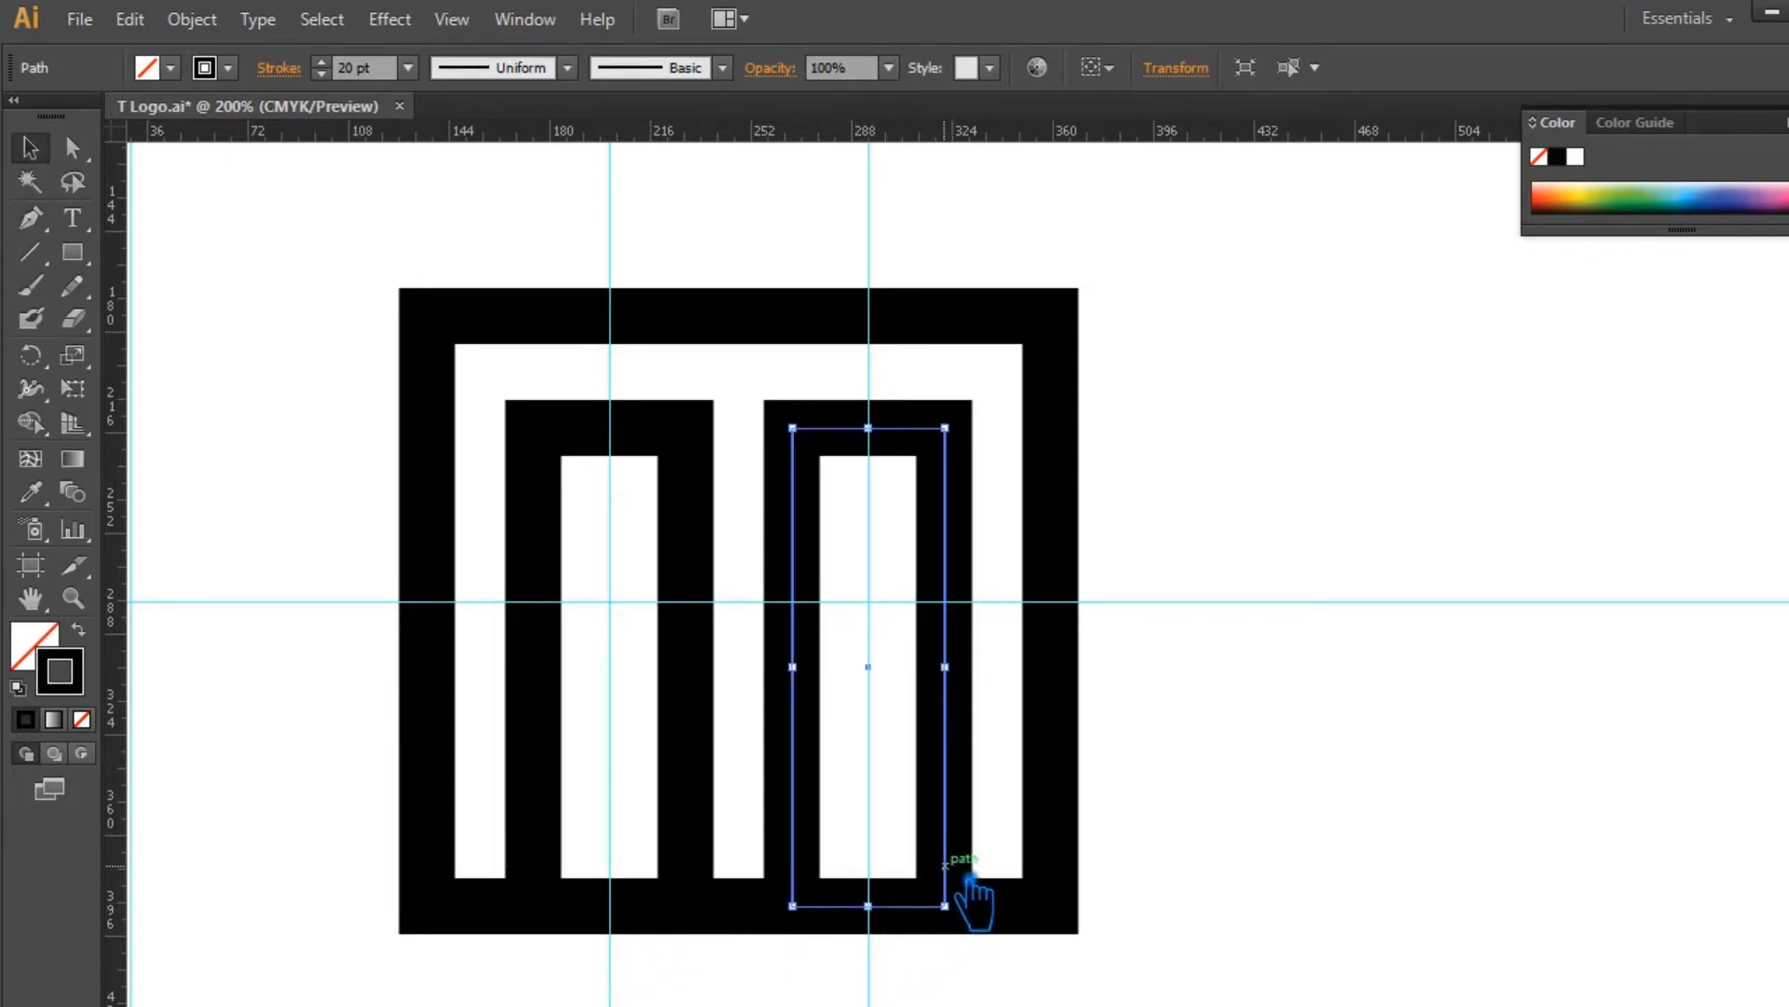
pyautogui.press('p')
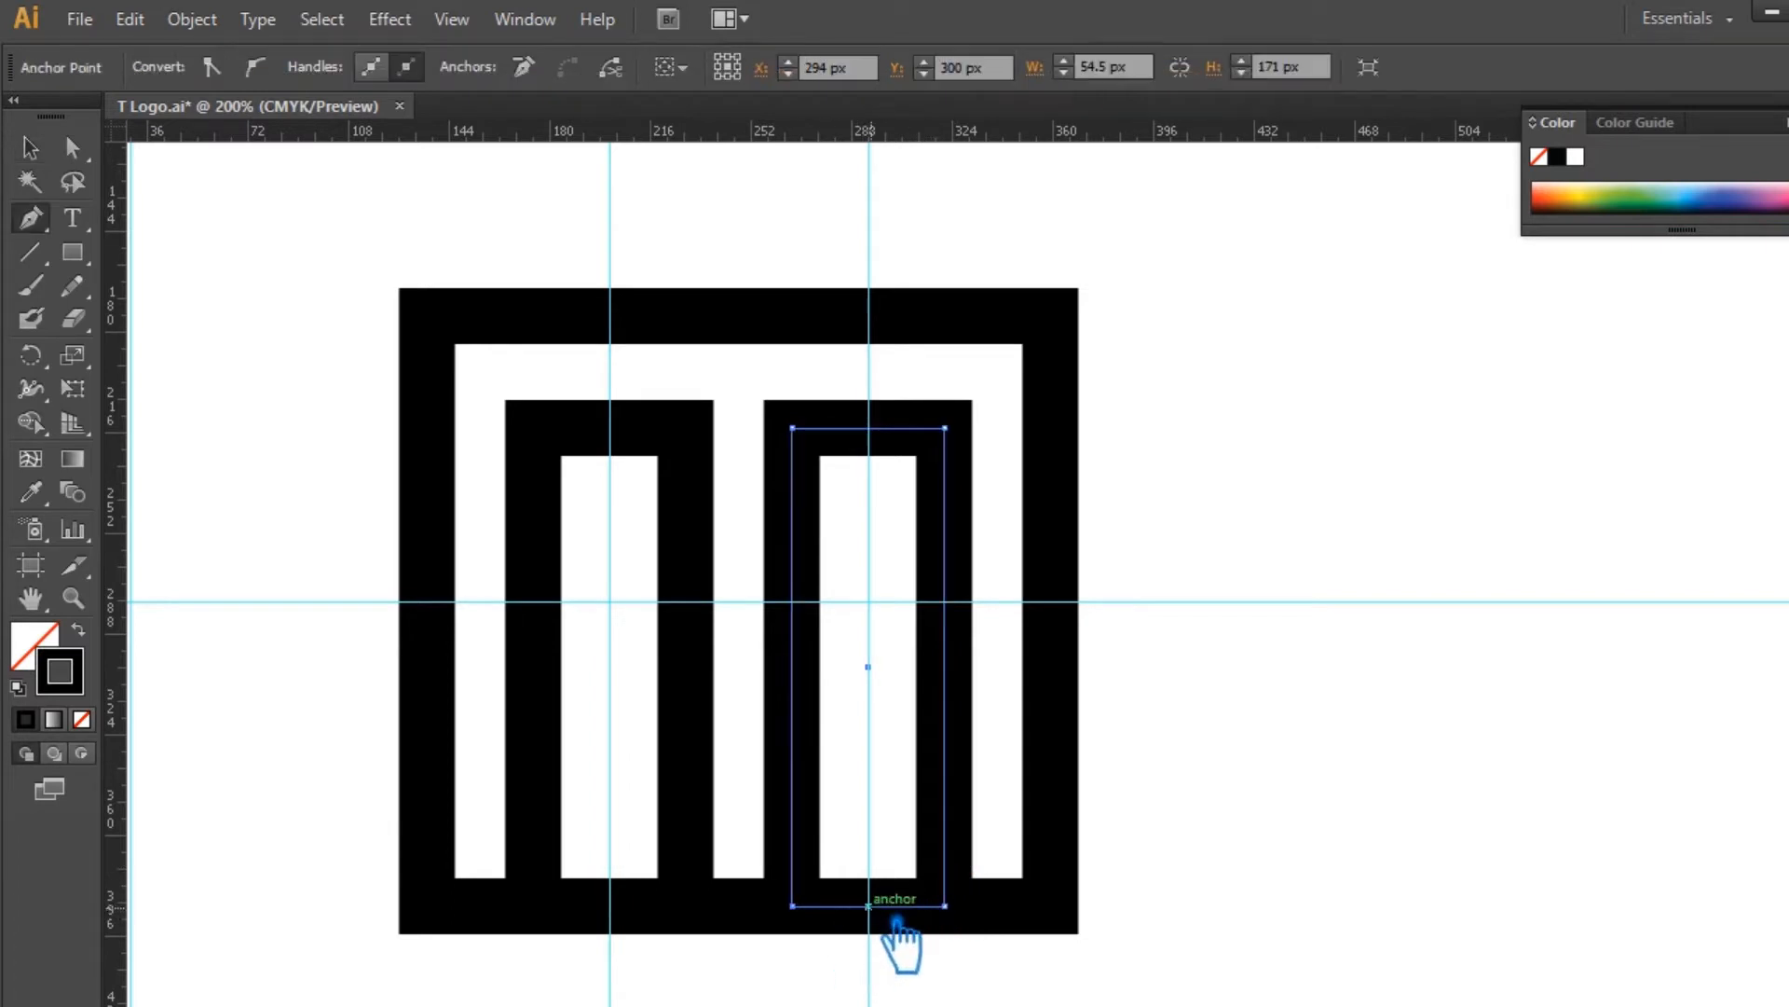
pyautogui.press('Delete')
pyautogui.click(33, 149)
pyautogui.click(1084, 753)
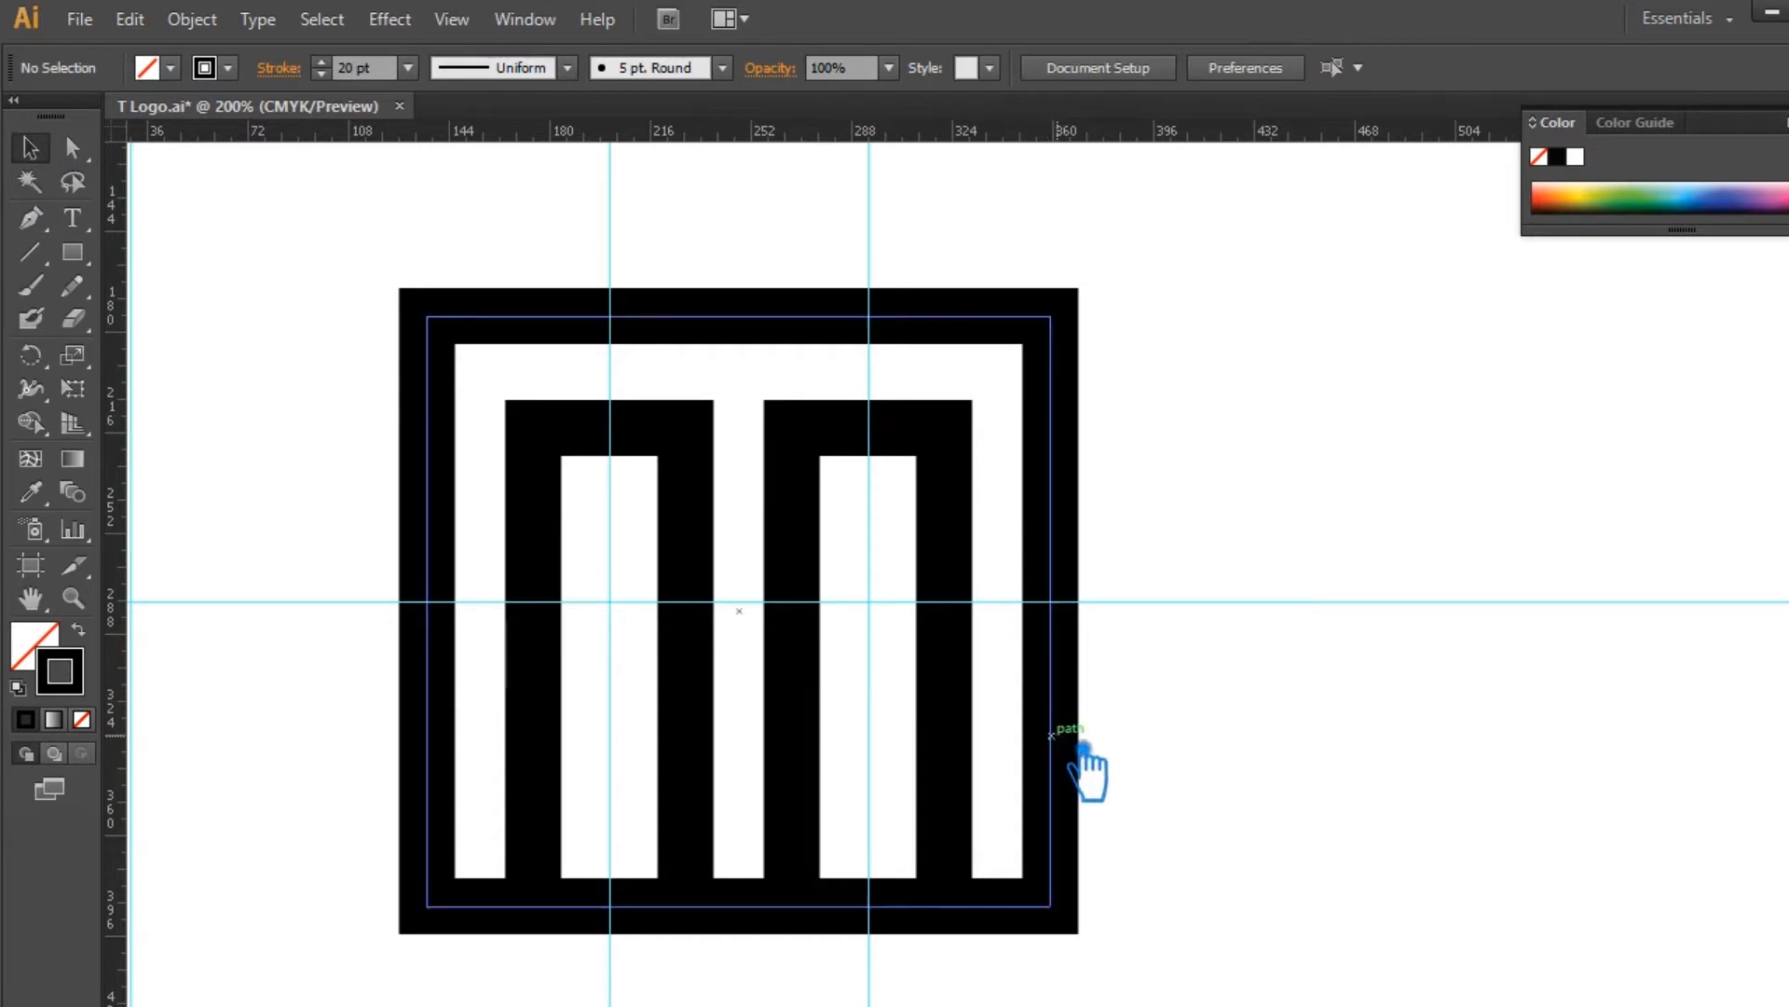
# Step: Add anchor points to the outer rectangle's bottom edge where the two vertical guides cross it
pyautogui.click(1072, 755)
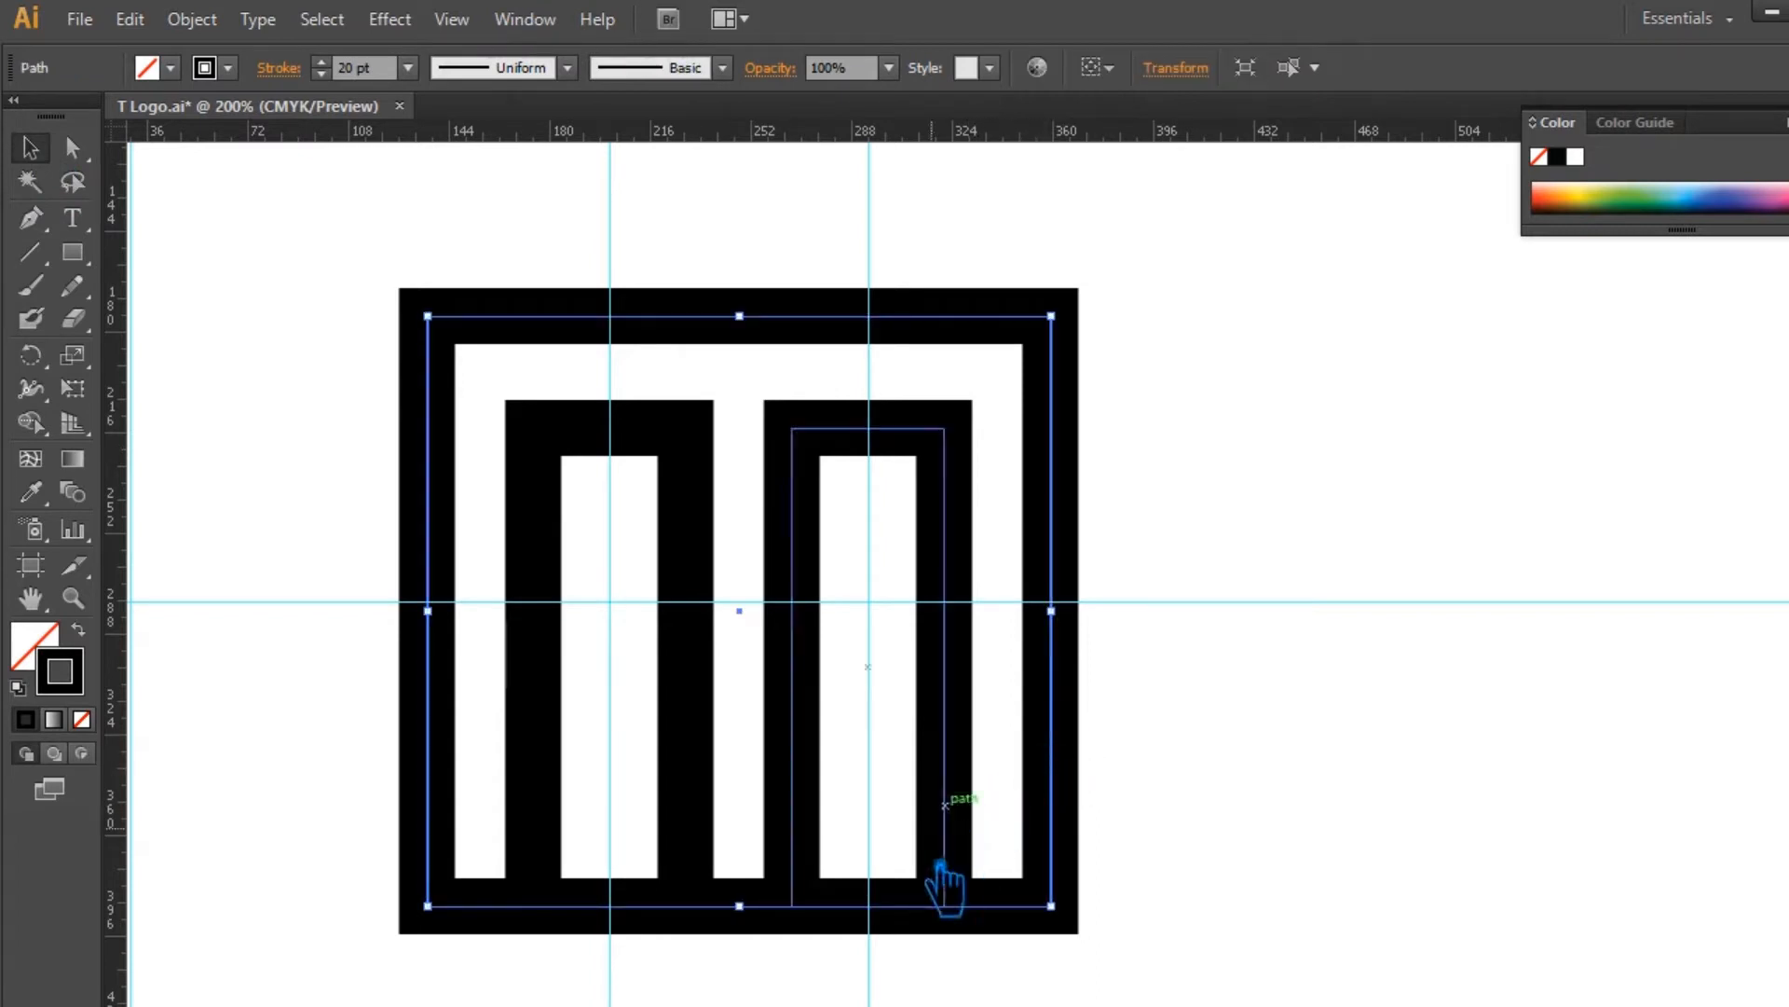
pyautogui.press('p')
pyautogui.click(869, 905)
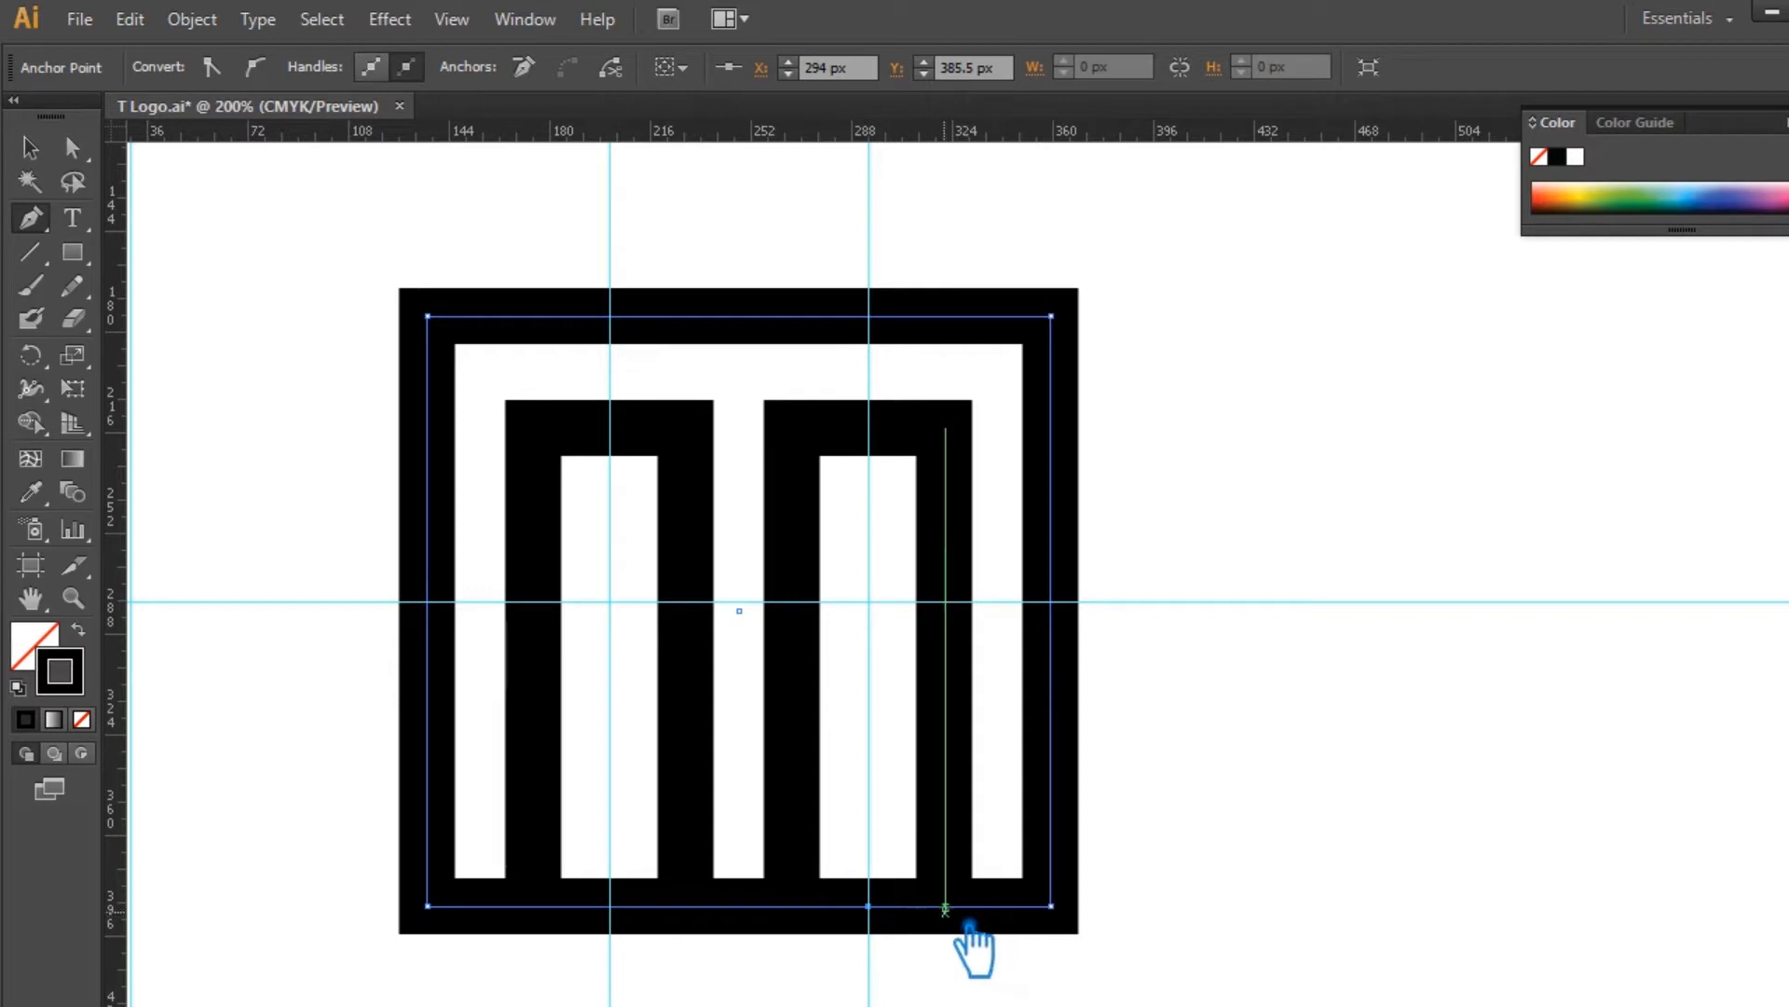
pyautogui.moveTo(969, 924); pyautogui.dragTo(872, 969)
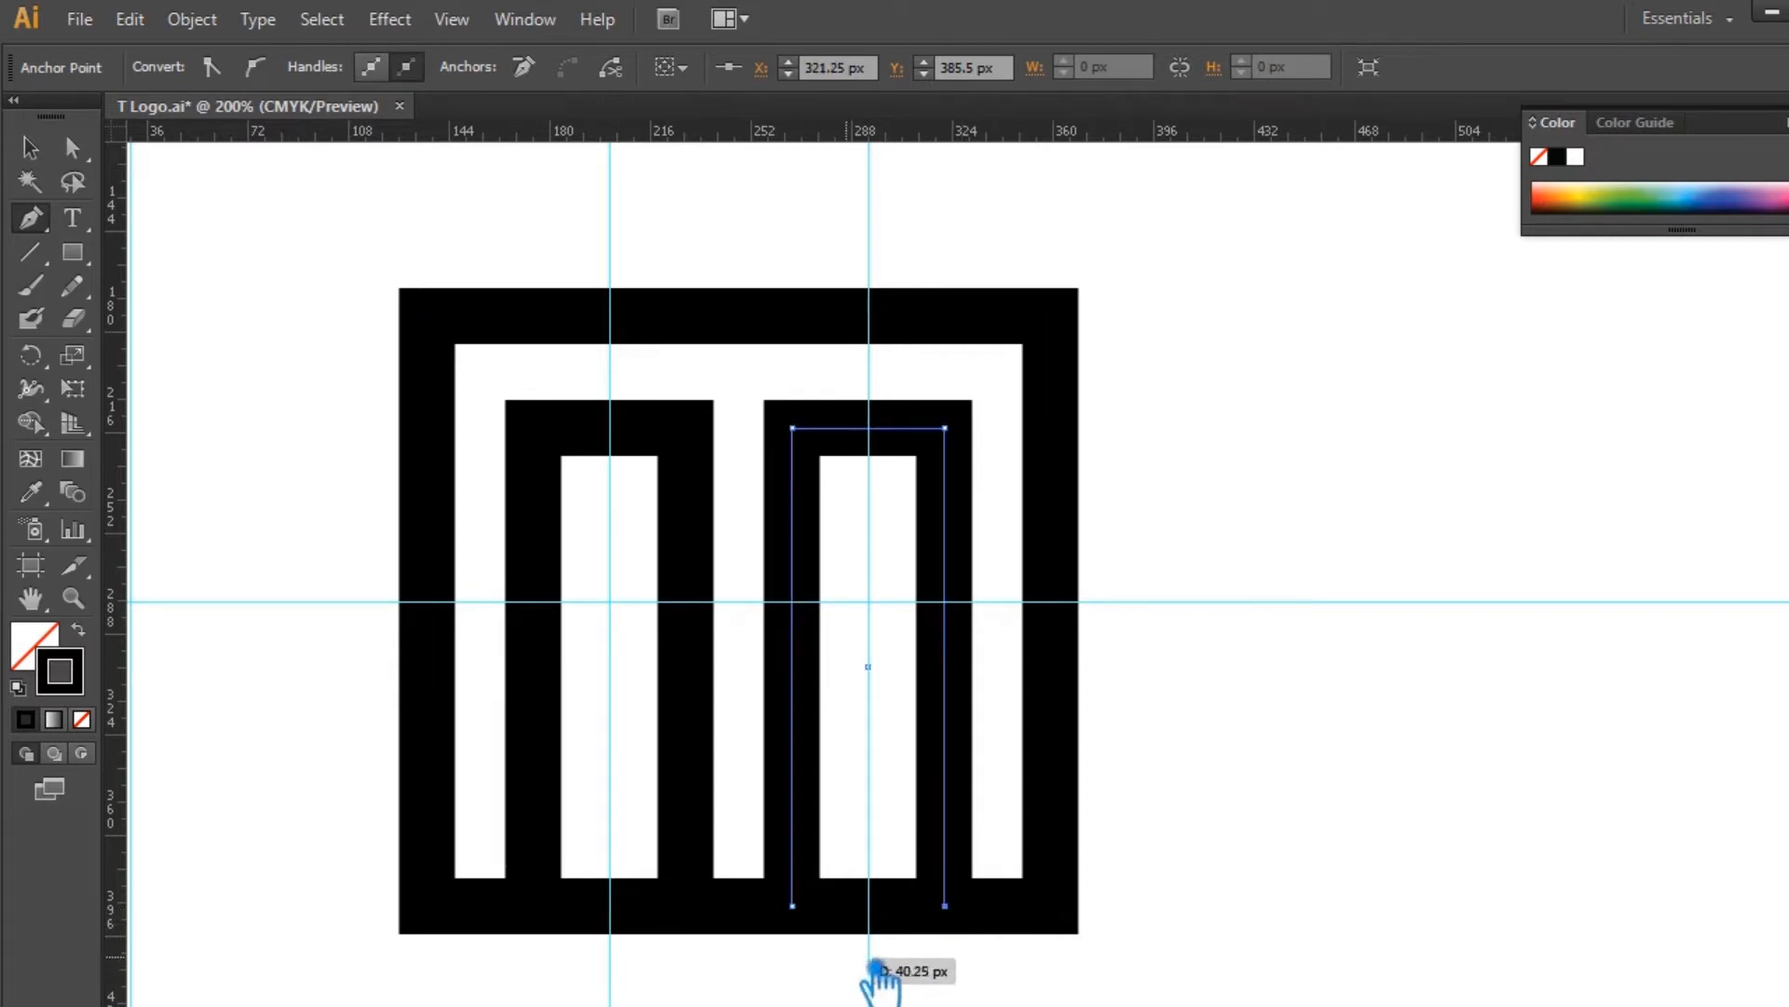
pyautogui.press('a')
pyautogui.click(872, 909)
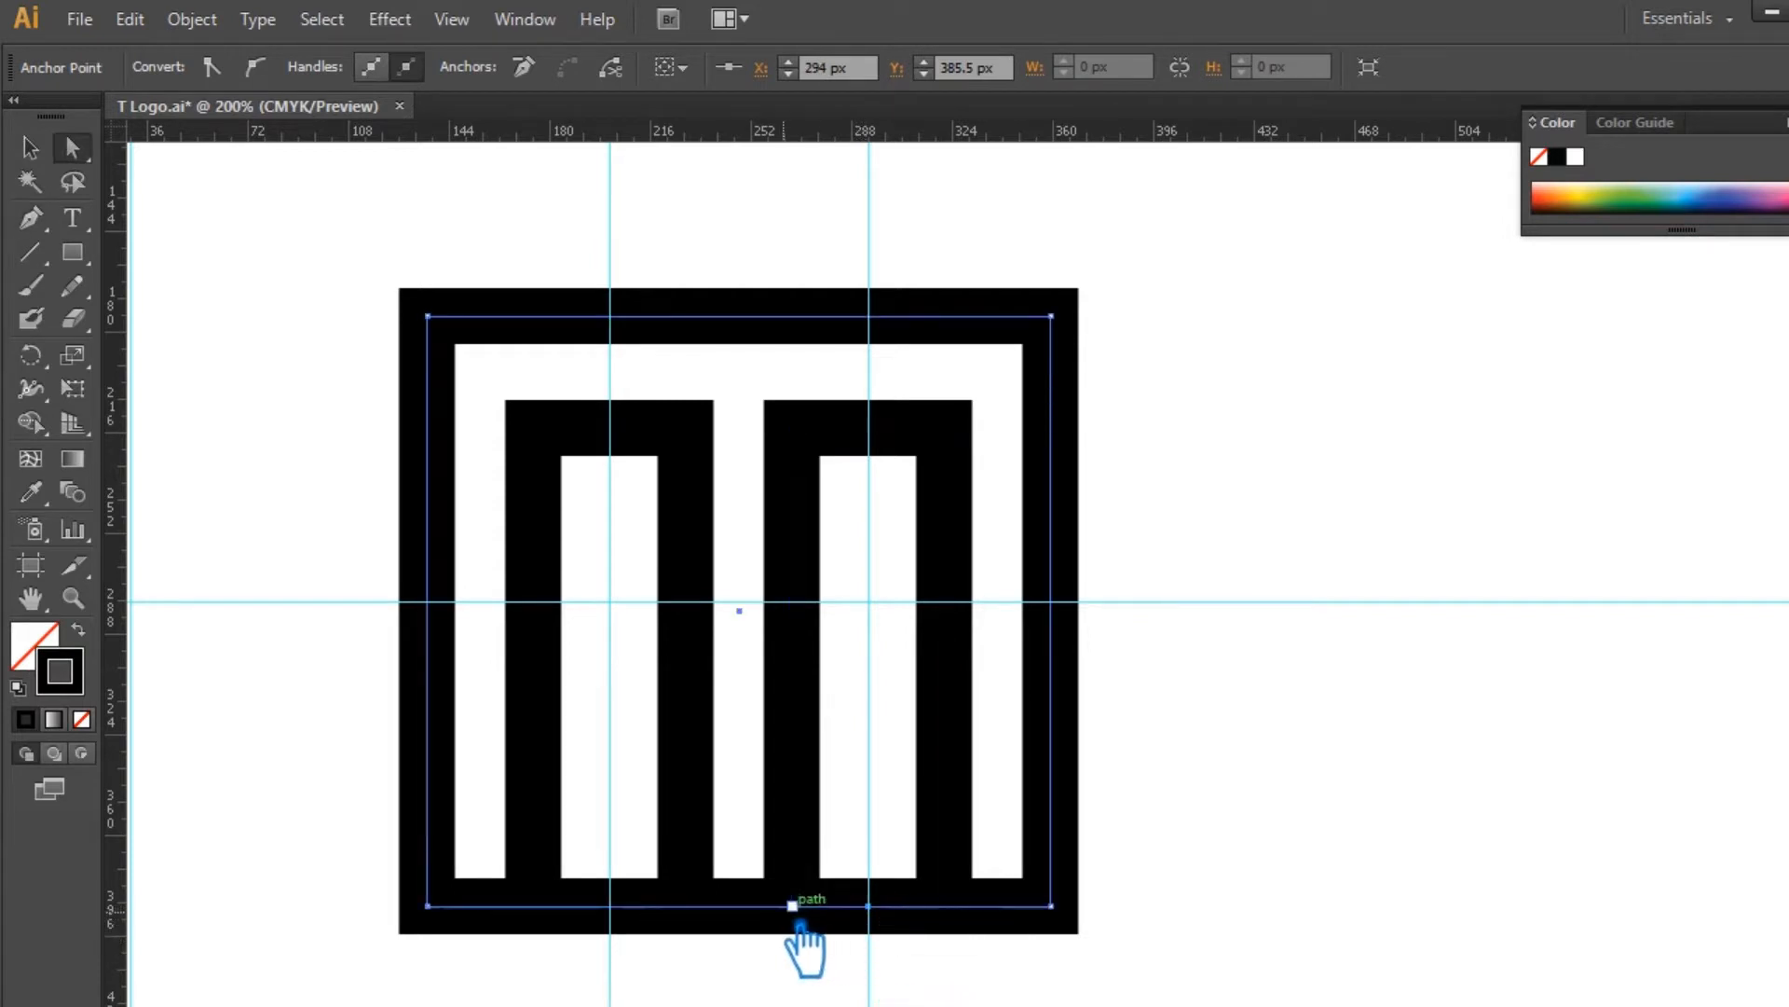
pyautogui.press('p')
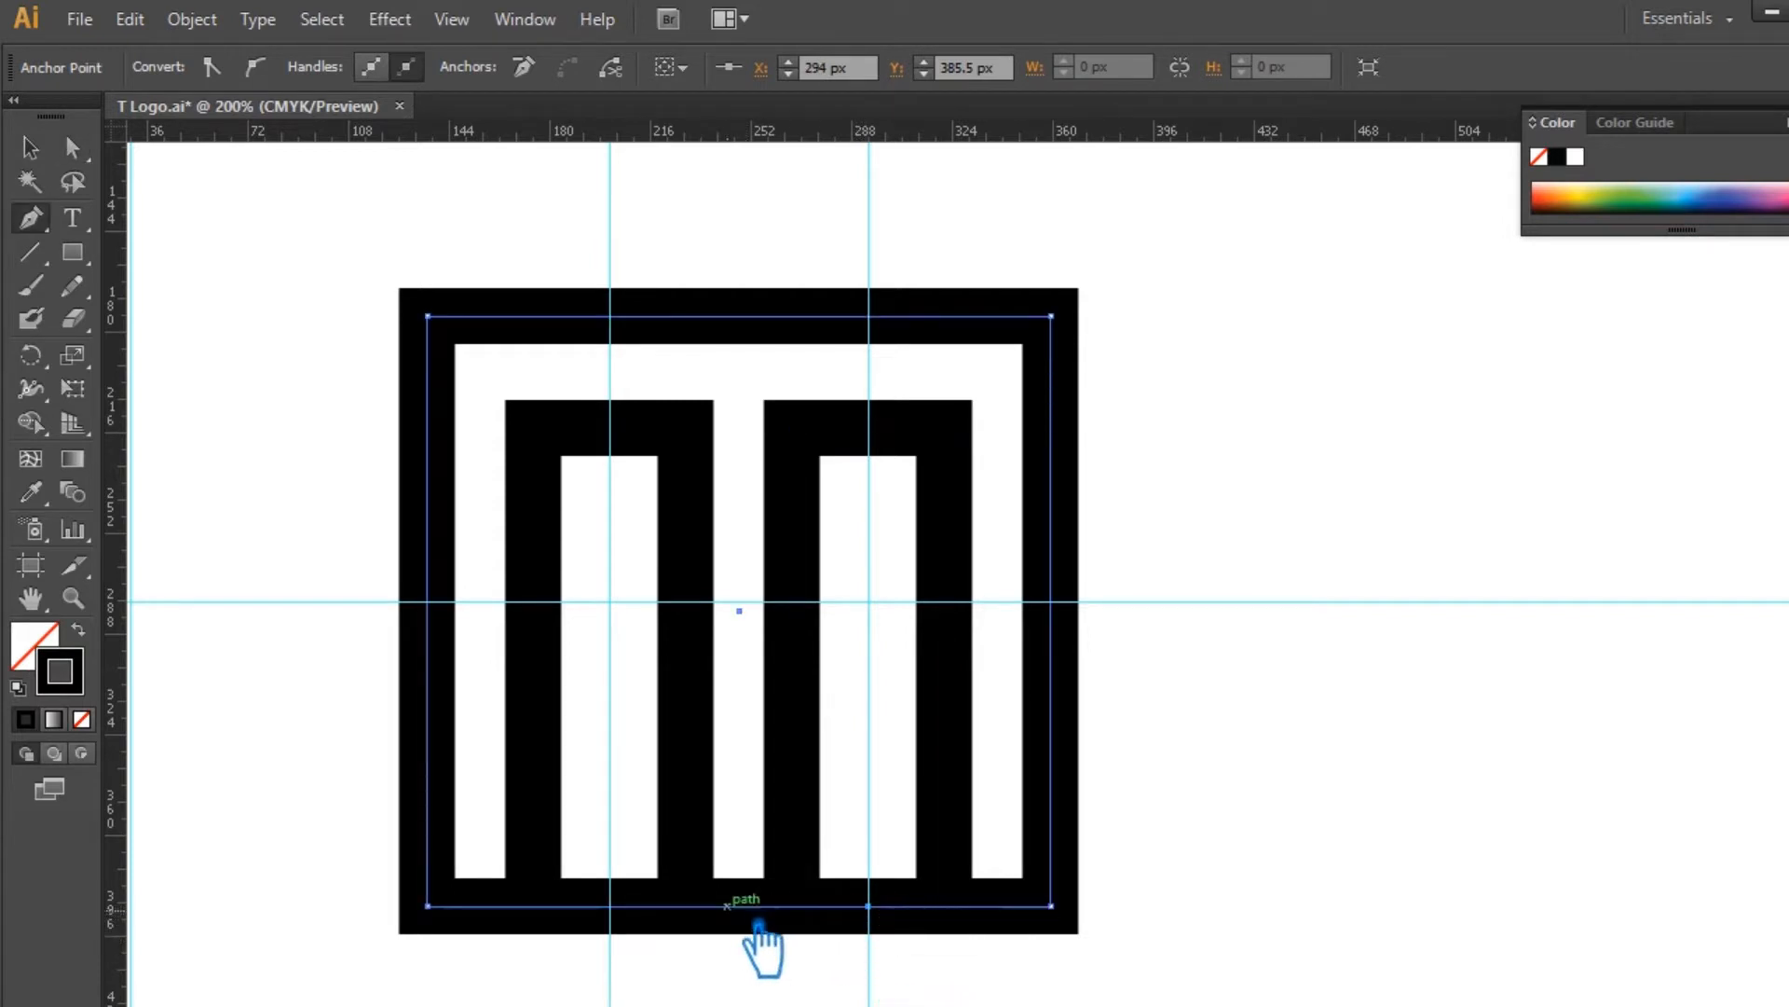
pyautogui.click(610, 905)
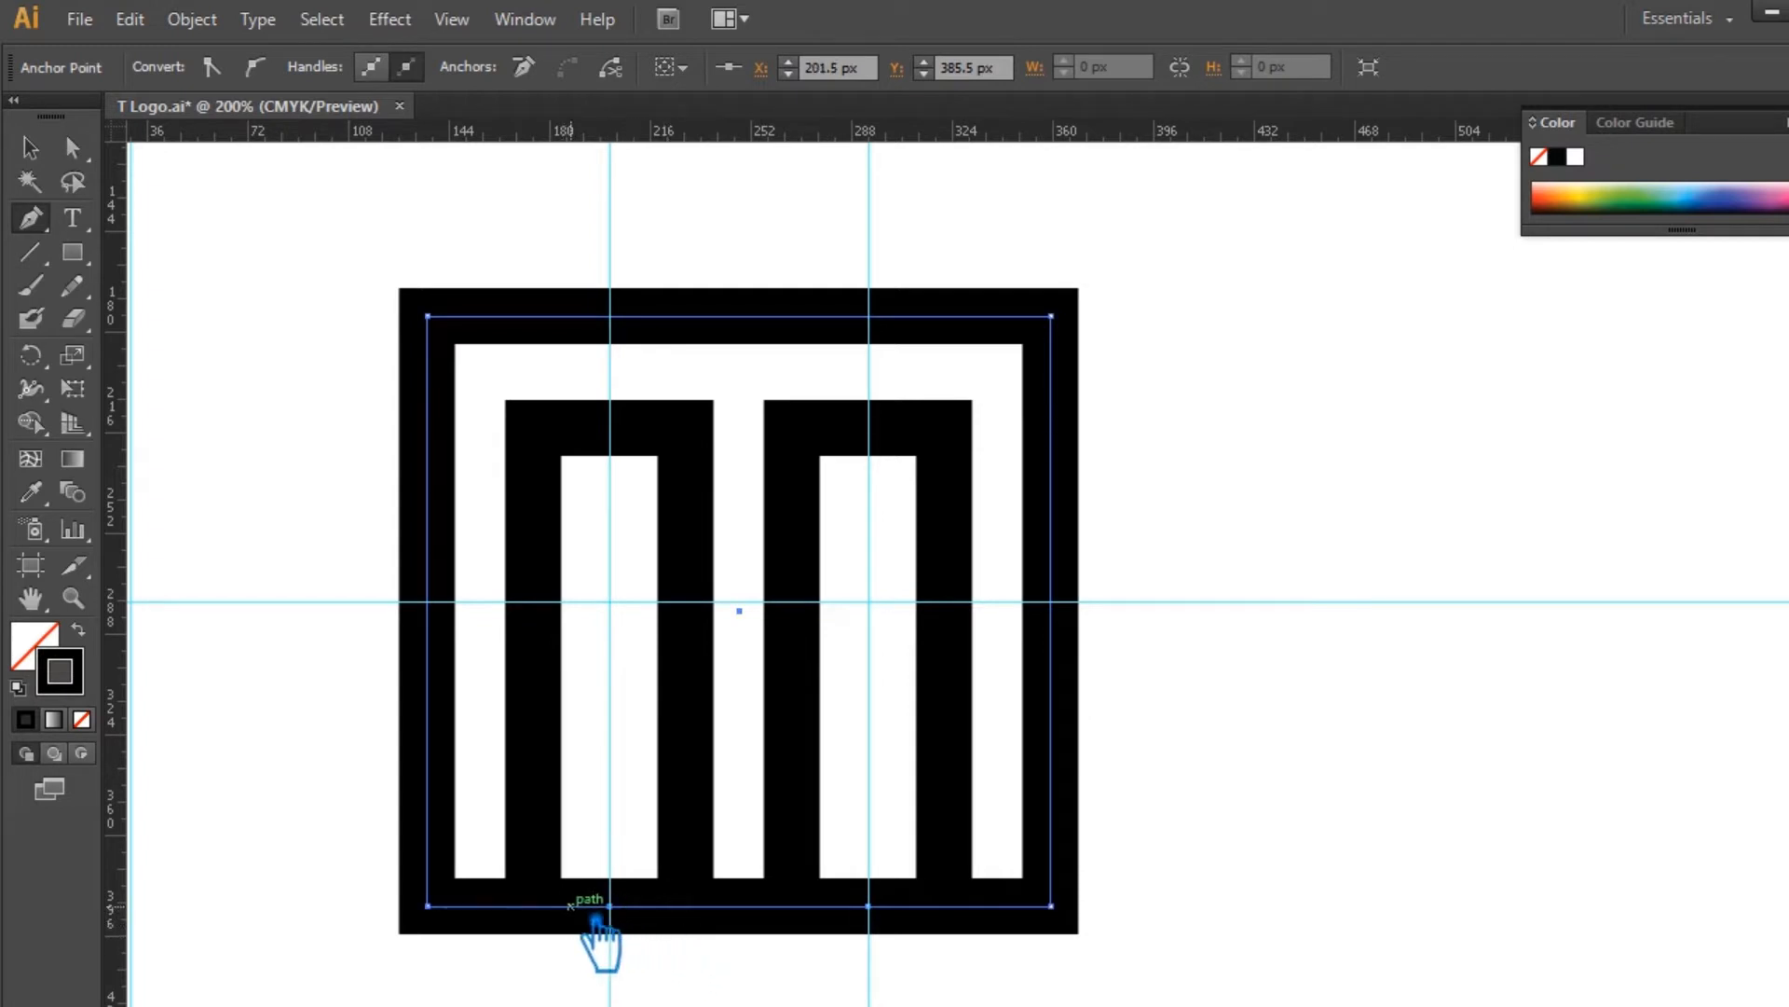
# Step: Select both open inner paths and send them to the back
pyautogui.click(535, 905)
pyautogui.press('v')
pyautogui.keyDown('shift'); pyautogui.click(812, 664); pyautogui.keyUp('shift')
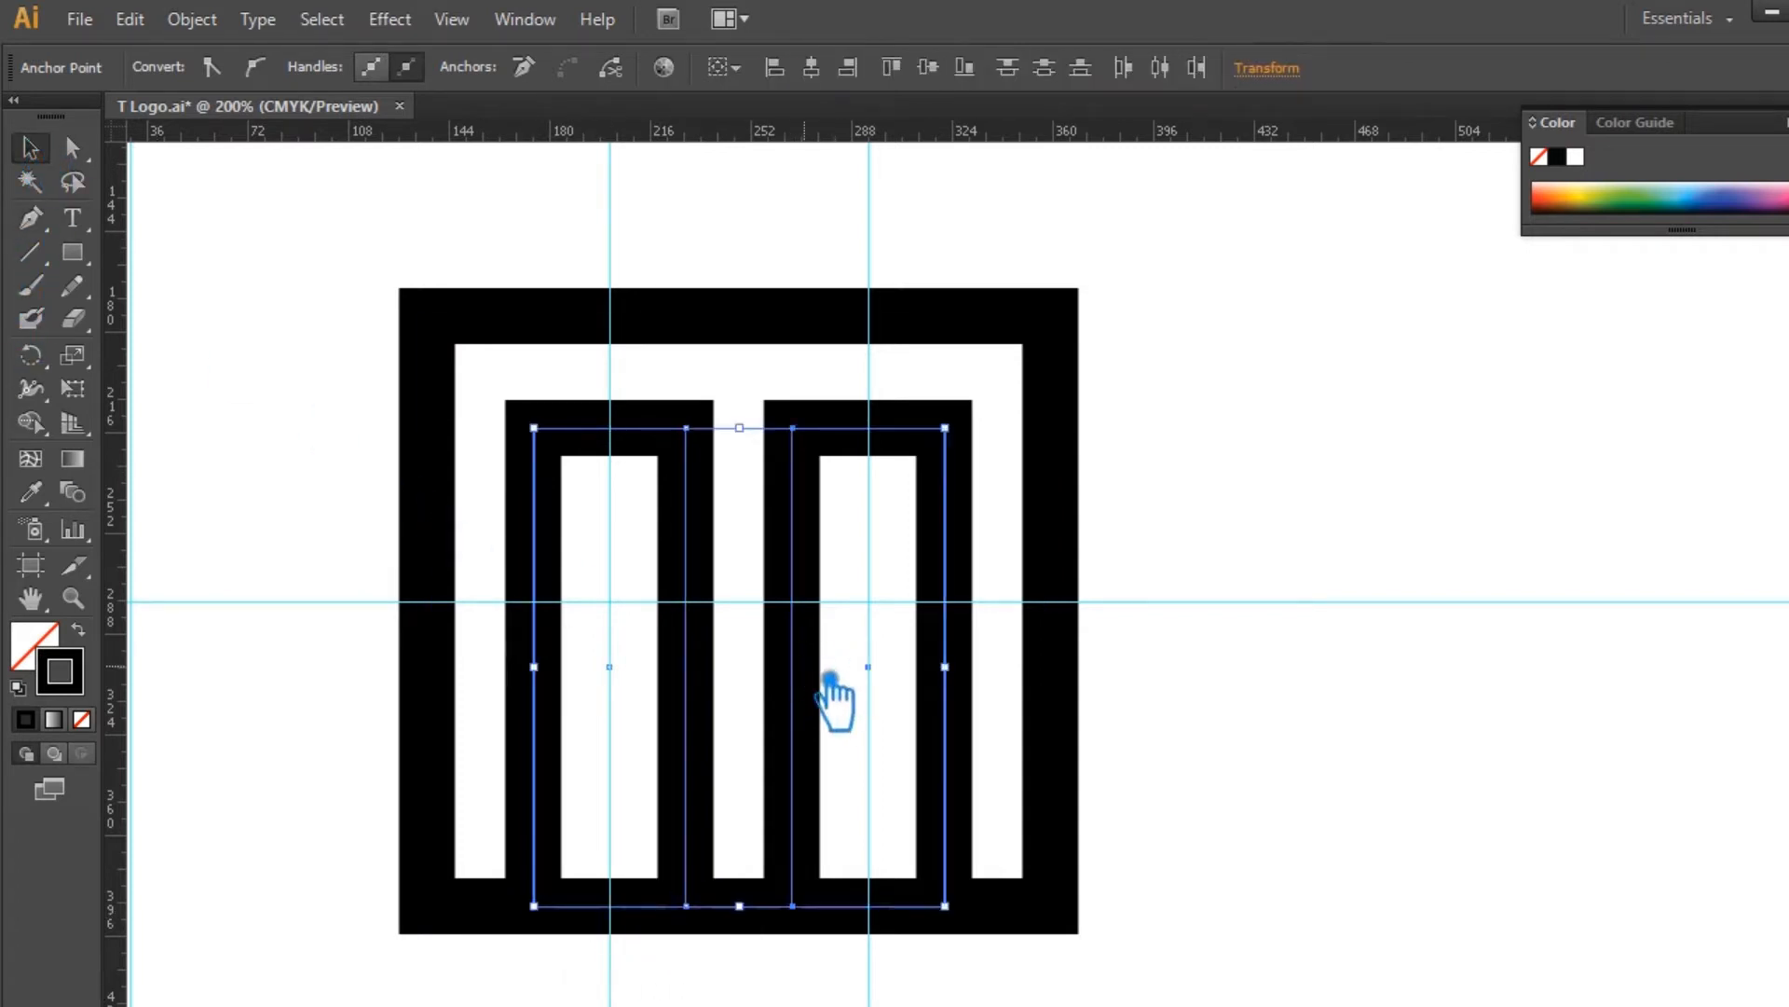
pyautogui.rightClick(813, 666)
pyautogui.moveTo(958, 623)
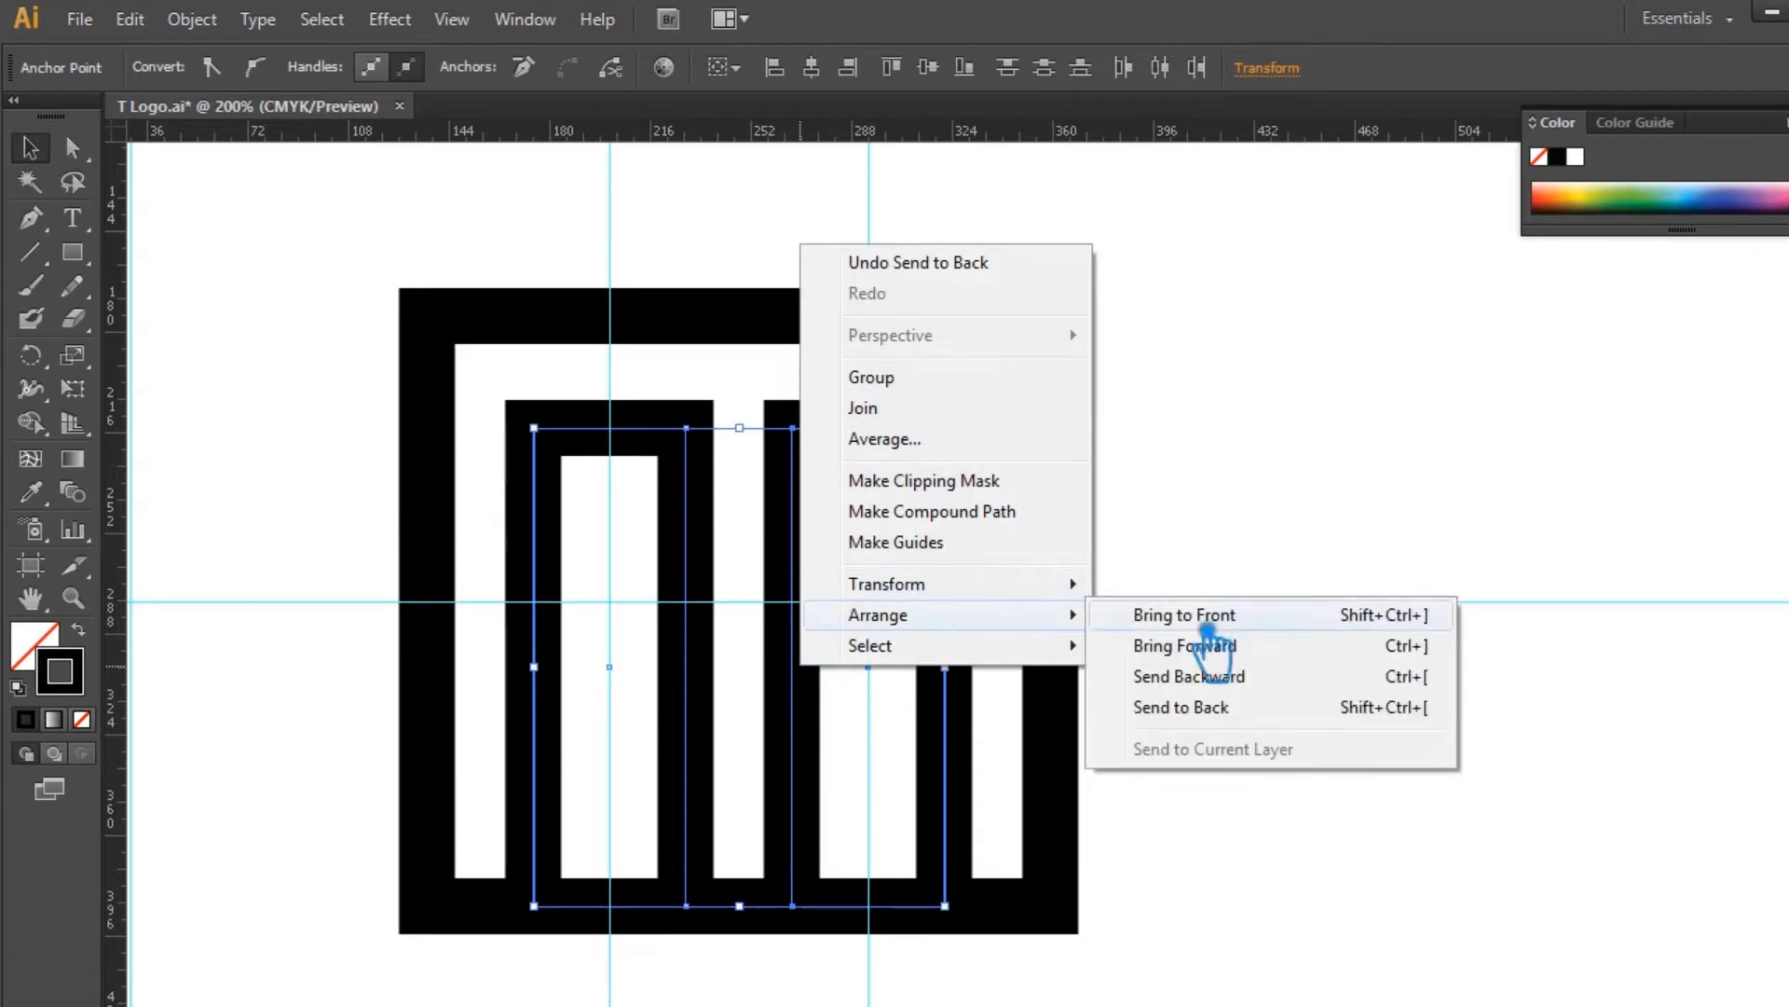
pyautogui.click(1249, 724)
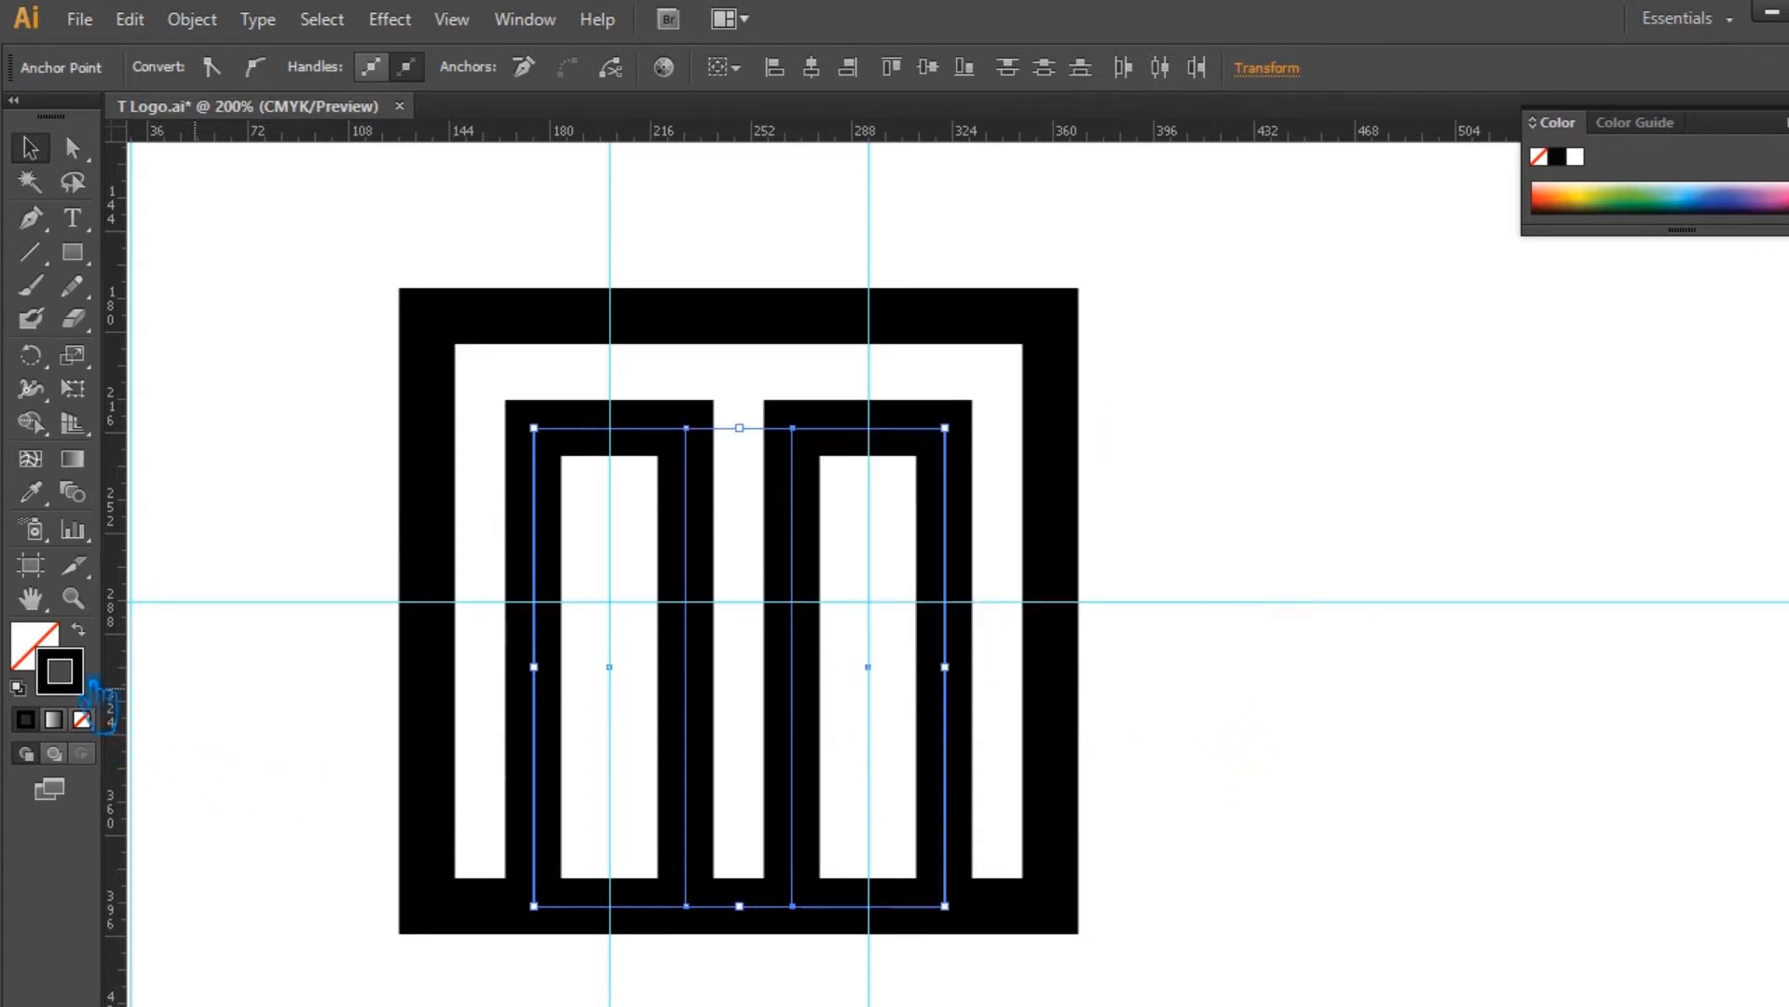
# Step: Recolour the strokes of both selected inner paths dark grey and deselect them
pyautogui.doubleClick(65, 675)
pyautogui.moveTo(781, 520); pyautogui.dragTo(763, 487)
pyautogui.click(1409, 220)
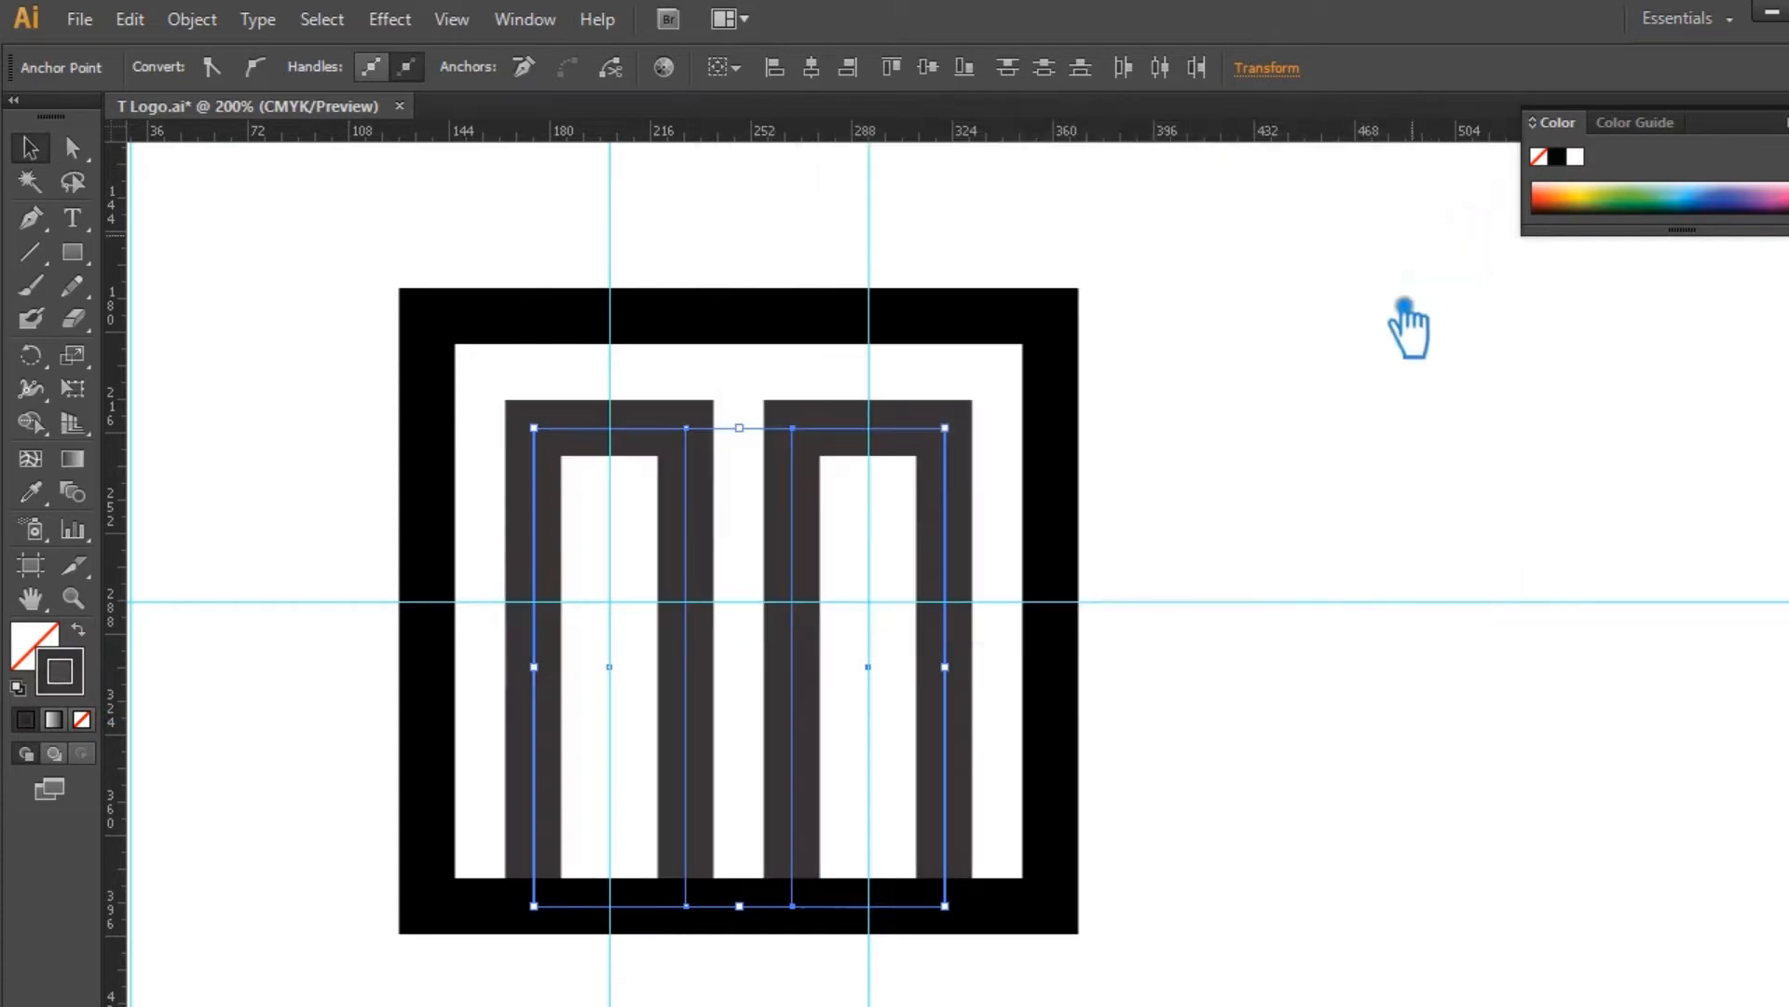
pyautogui.click(1286, 708)
# Step: Add anchor points to the outer rectangle's bottom edge below the outer legs of the left and right inner paths
pyautogui.click(1016, 925)
pyautogui.press('p')
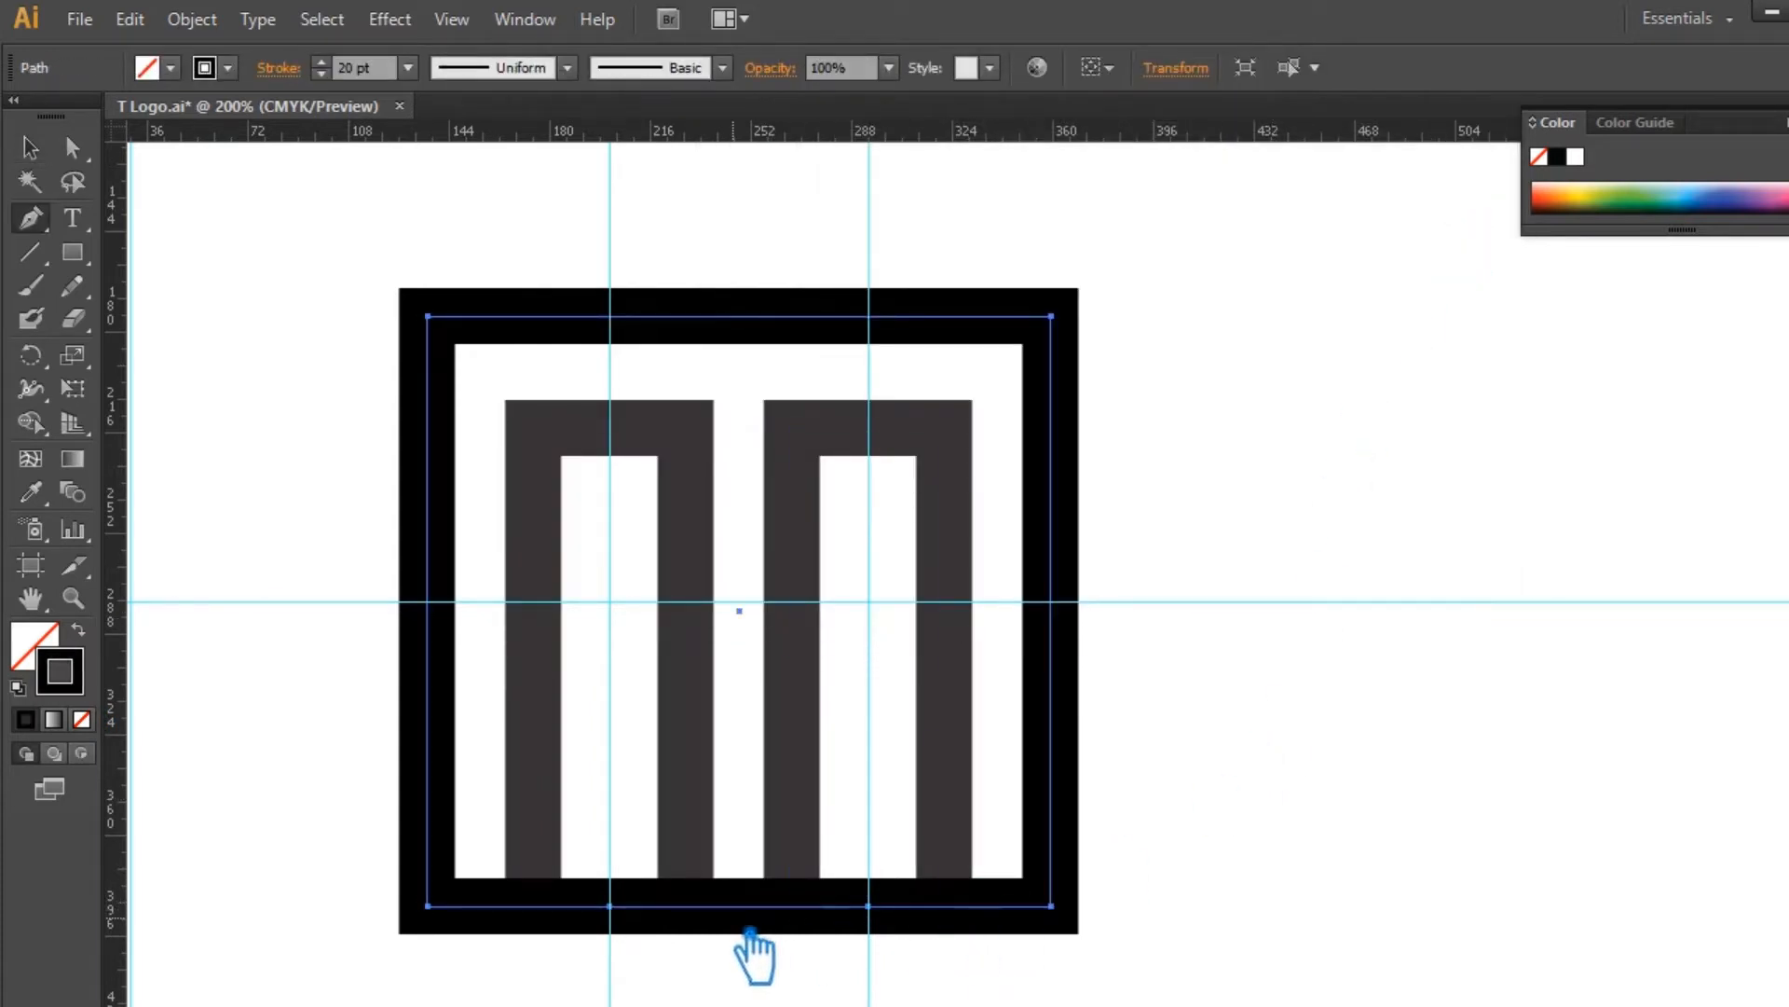
pyautogui.click(556, 925)
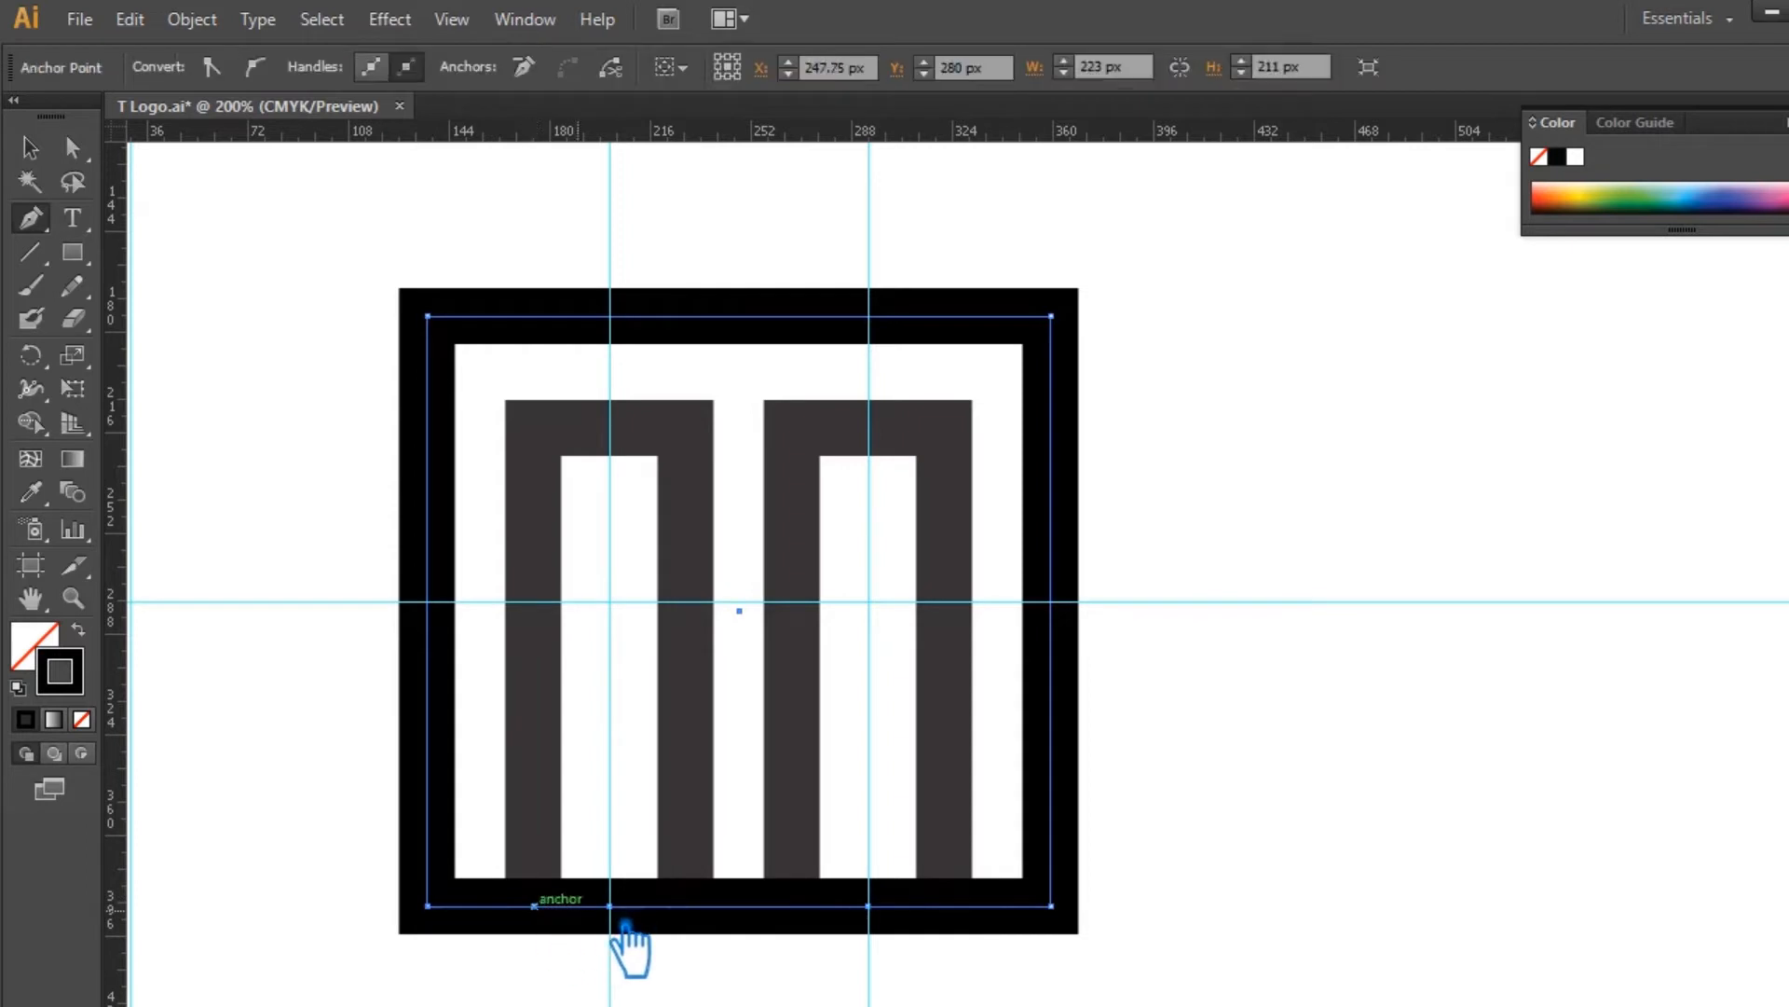
pyautogui.click(969, 925)
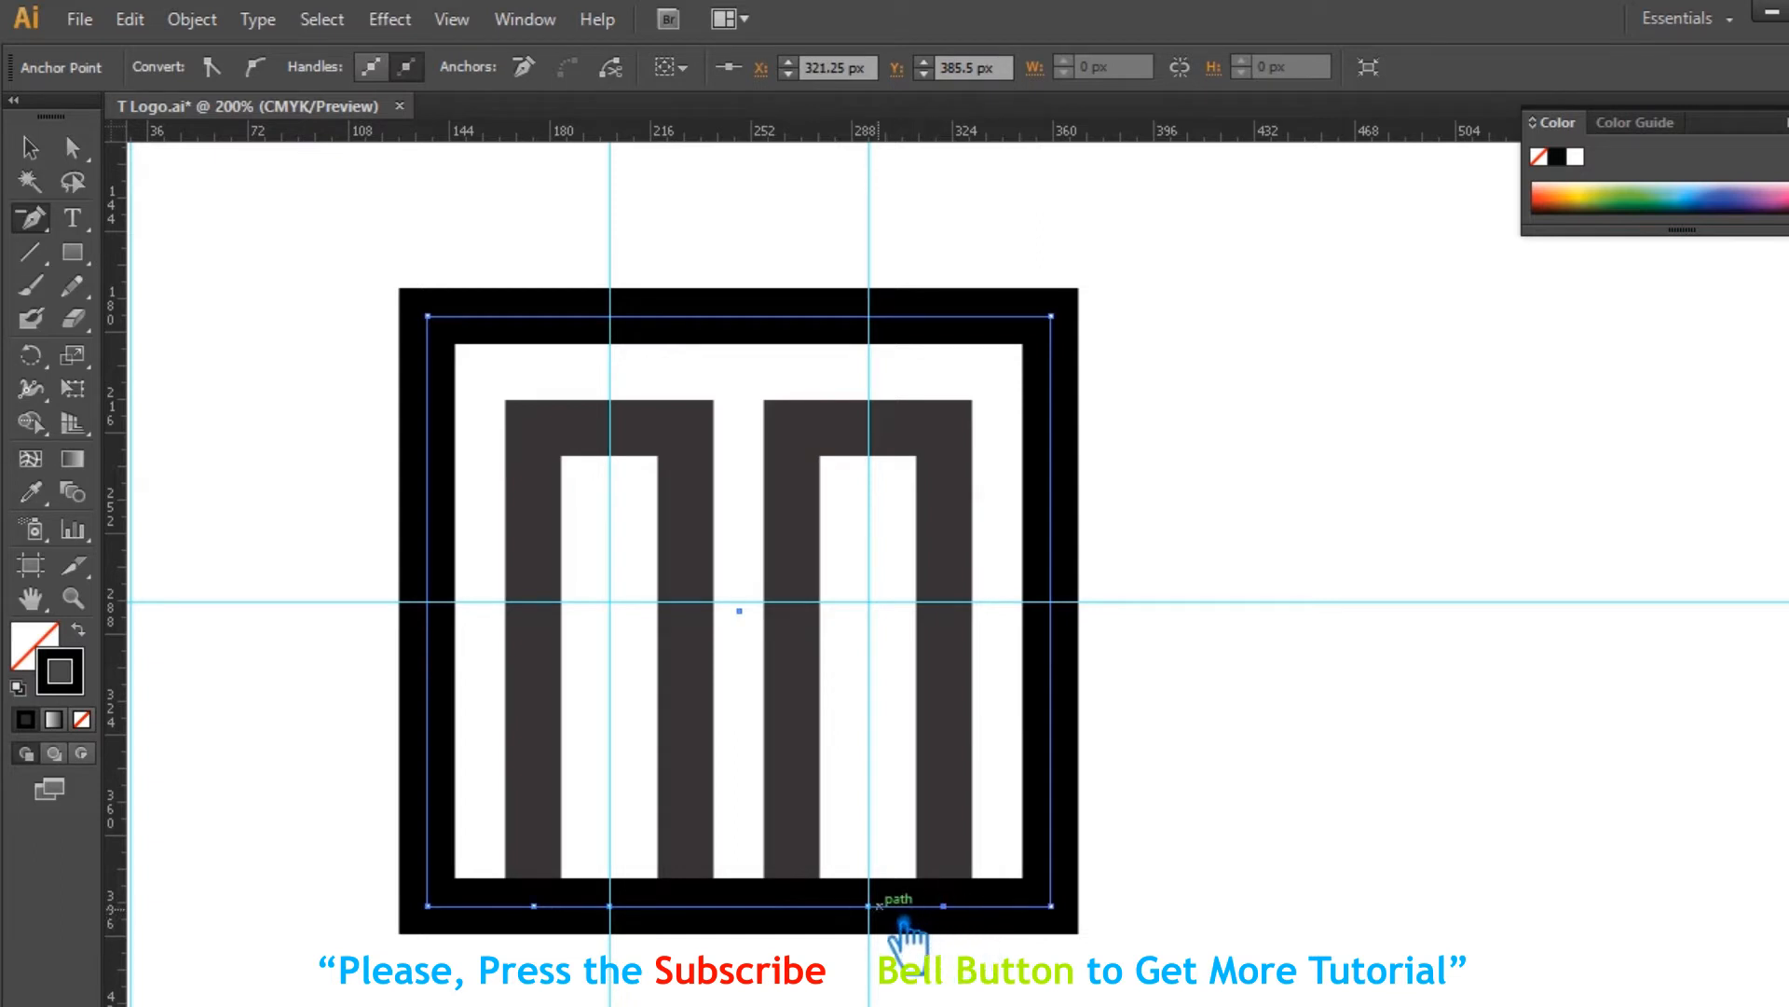
# Step: Open the outer rectangle's bottom edge by deleting the two anchor points on the vertical guides
pyautogui.press('a')
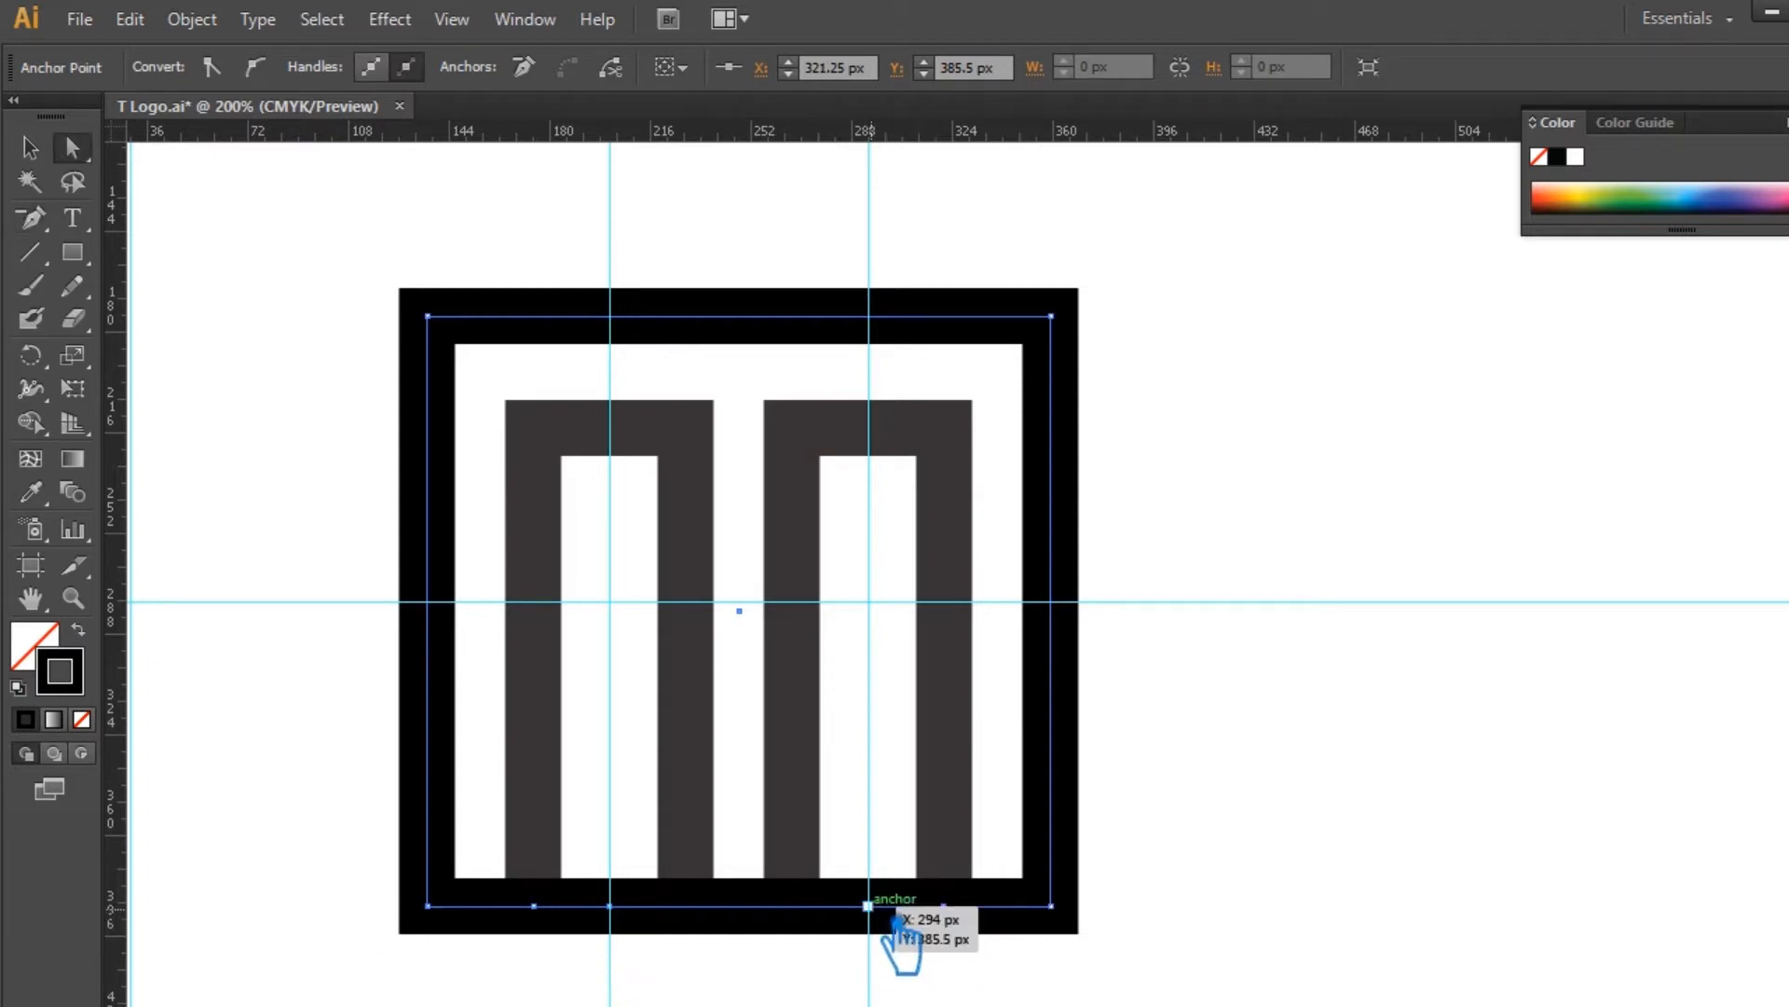
pyautogui.press('Delete')
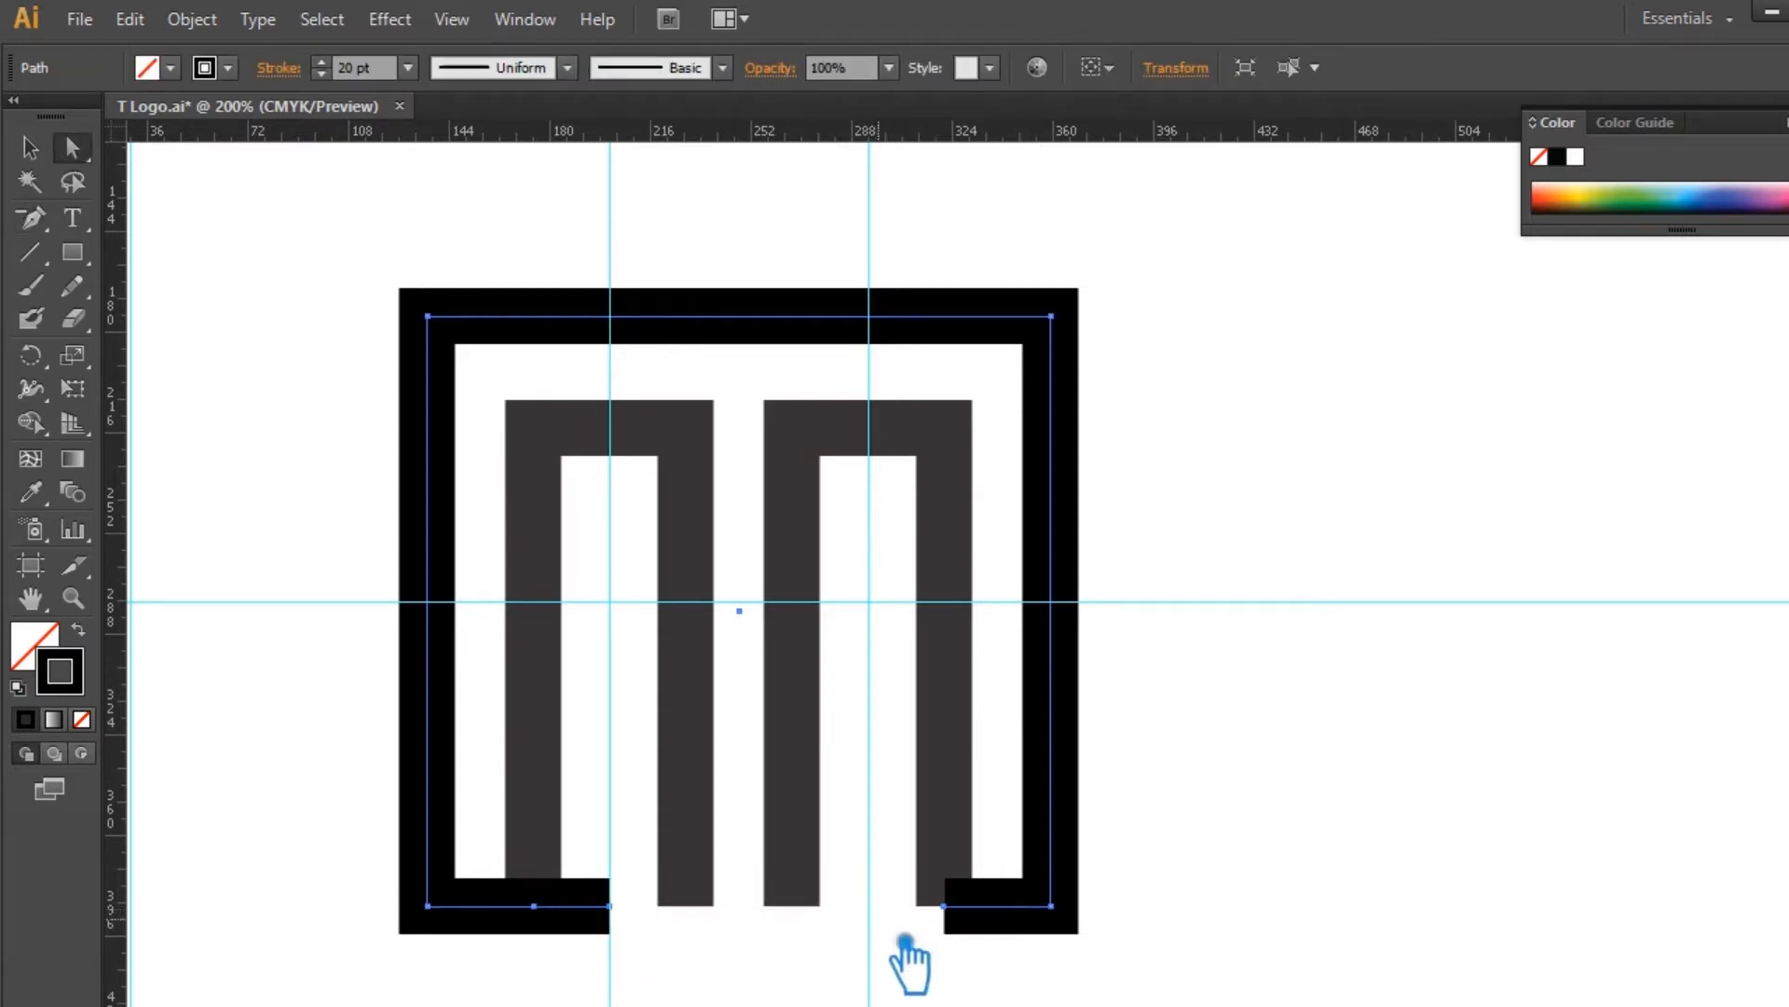
pyautogui.click(635, 918)
pyautogui.press('Delete')
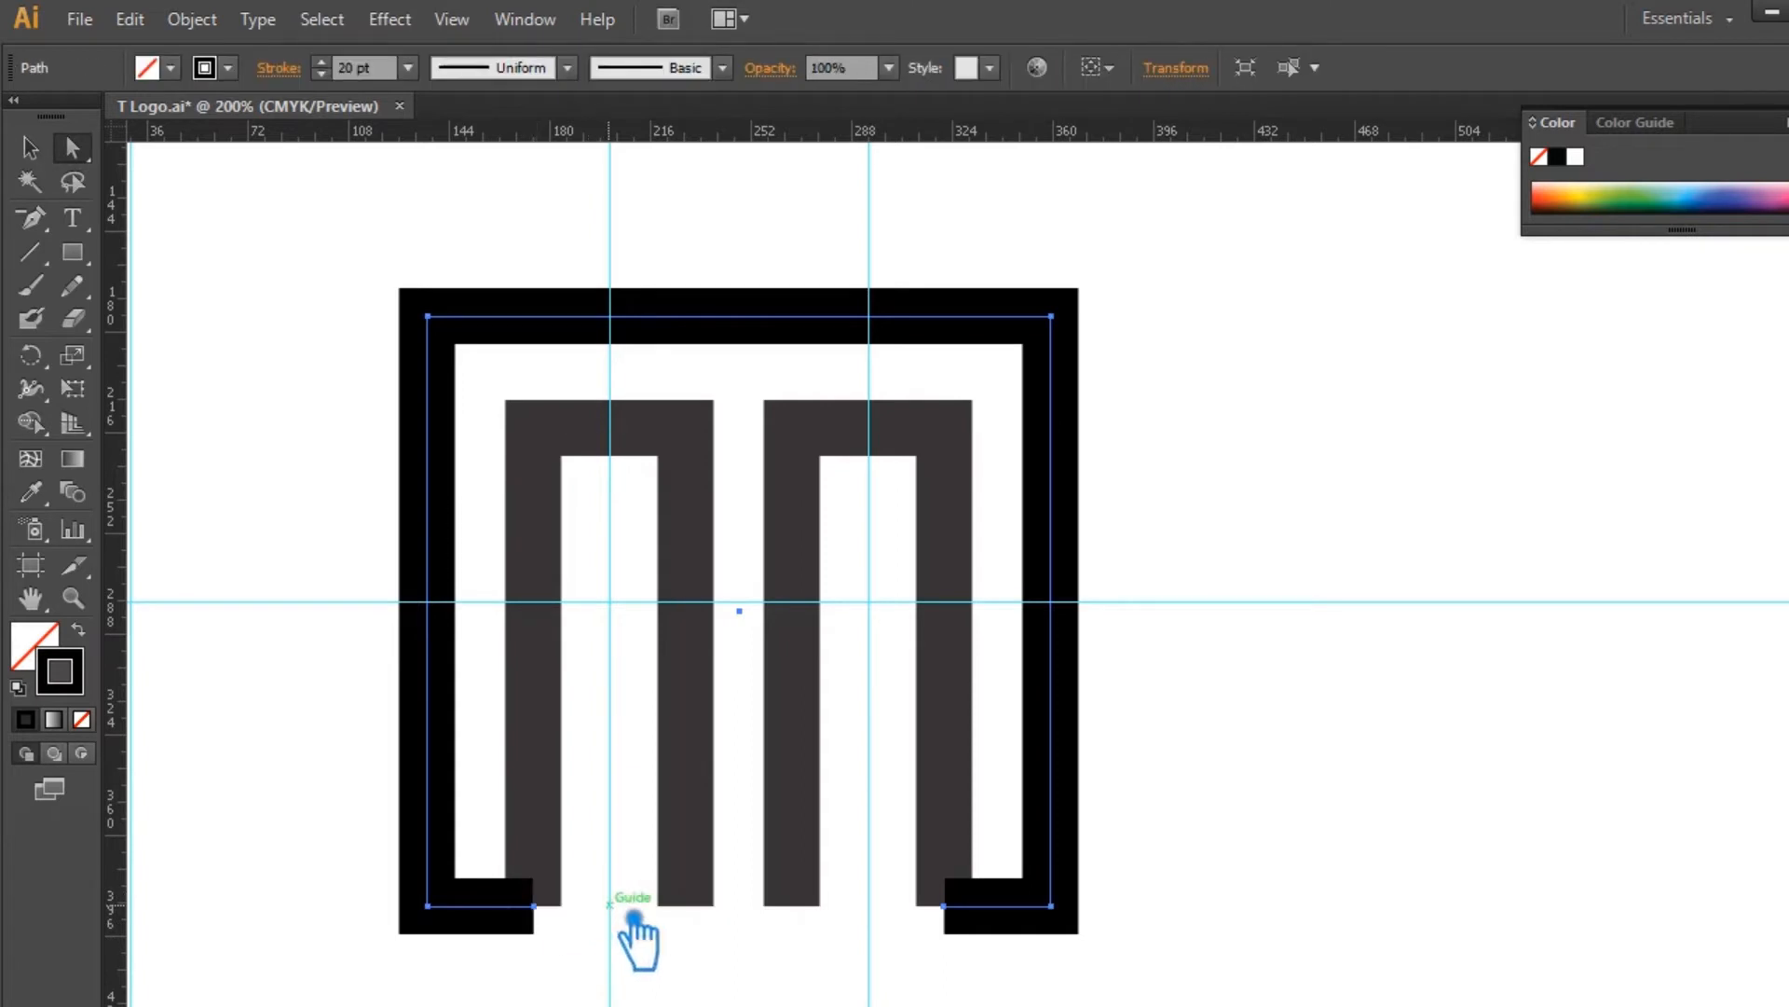
# Step: Extend the left part of the outer path's open bottom edge to the inner side of the left inner path's right leg
pyautogui.click(958, 925)
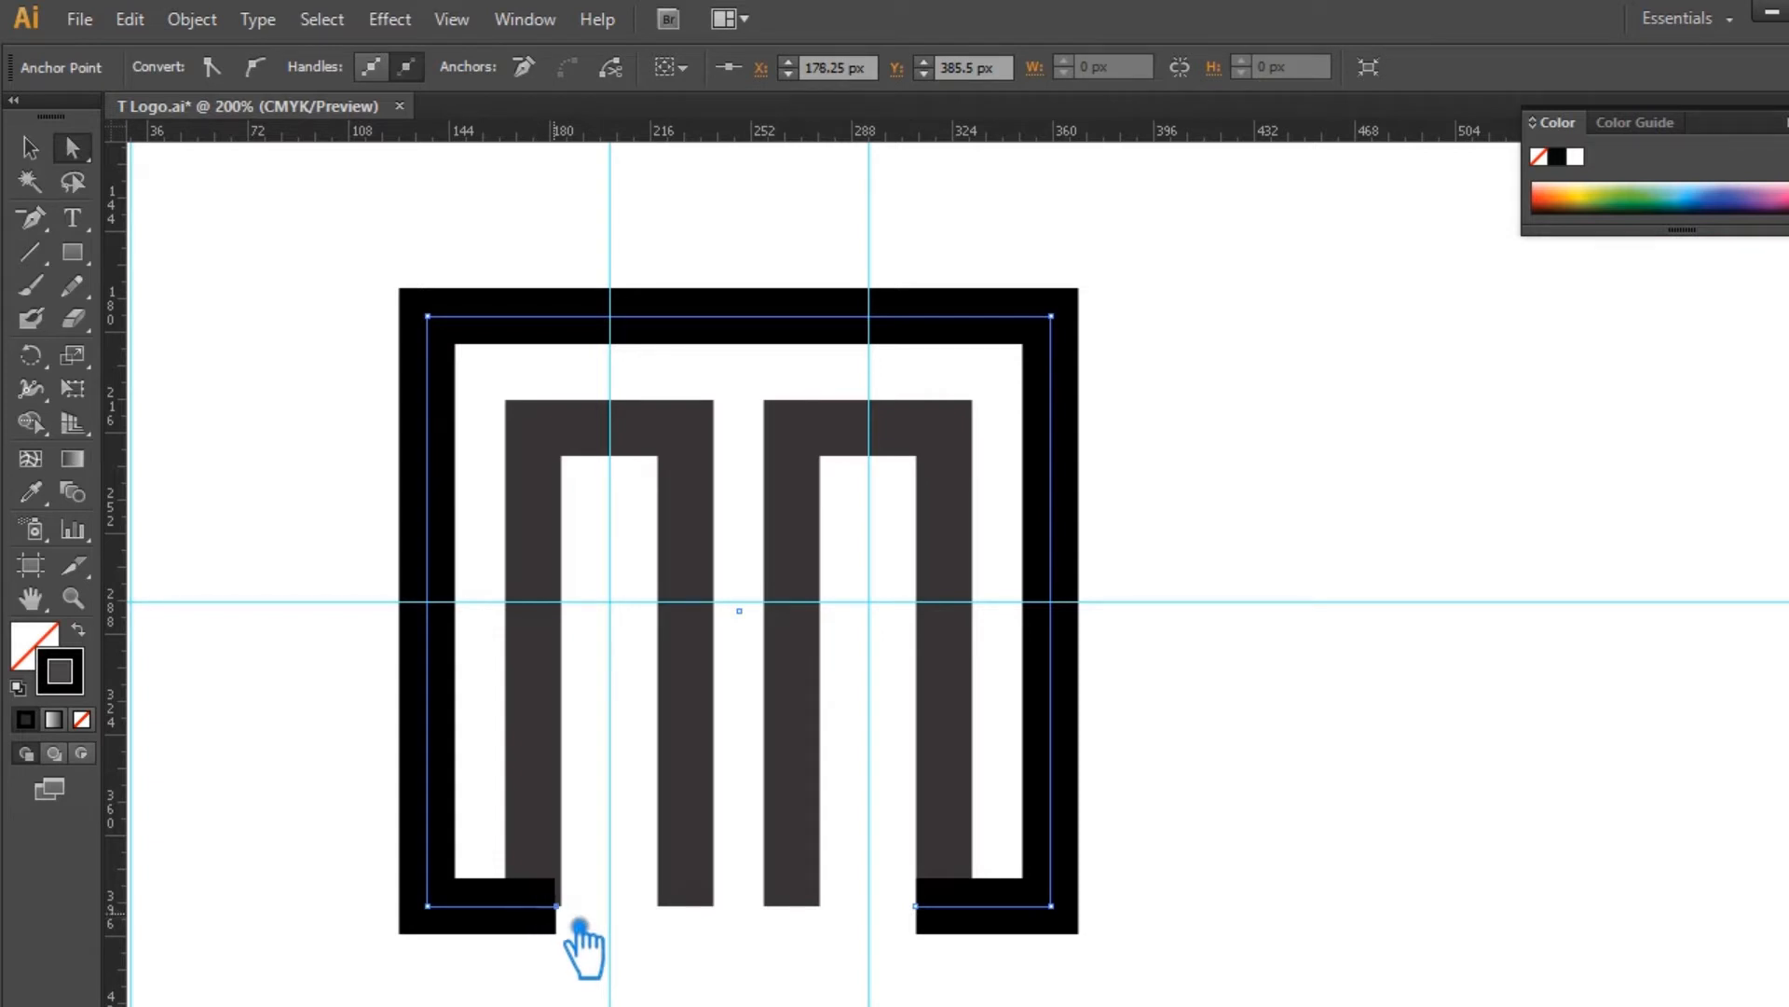
pyautogui.press('Right')
pyautogui.press('Right')
pyautogui.press('Right')
pyautogui.press('Right')
pyautogui.press('Right')
pyautogui.press('Right')
pyautogui.press('Right')
pyautogui.press('Right')
pyautogui.press('Right')
pyautogui.press('Right')
pyautogui.press('Right')
pyautogui.press('Right')
pyautogui.press('Right')
pyautogui.press('Right')
pyautogui.press('Right')
pyautogui.press('Right')
pyautogui.press('Right')
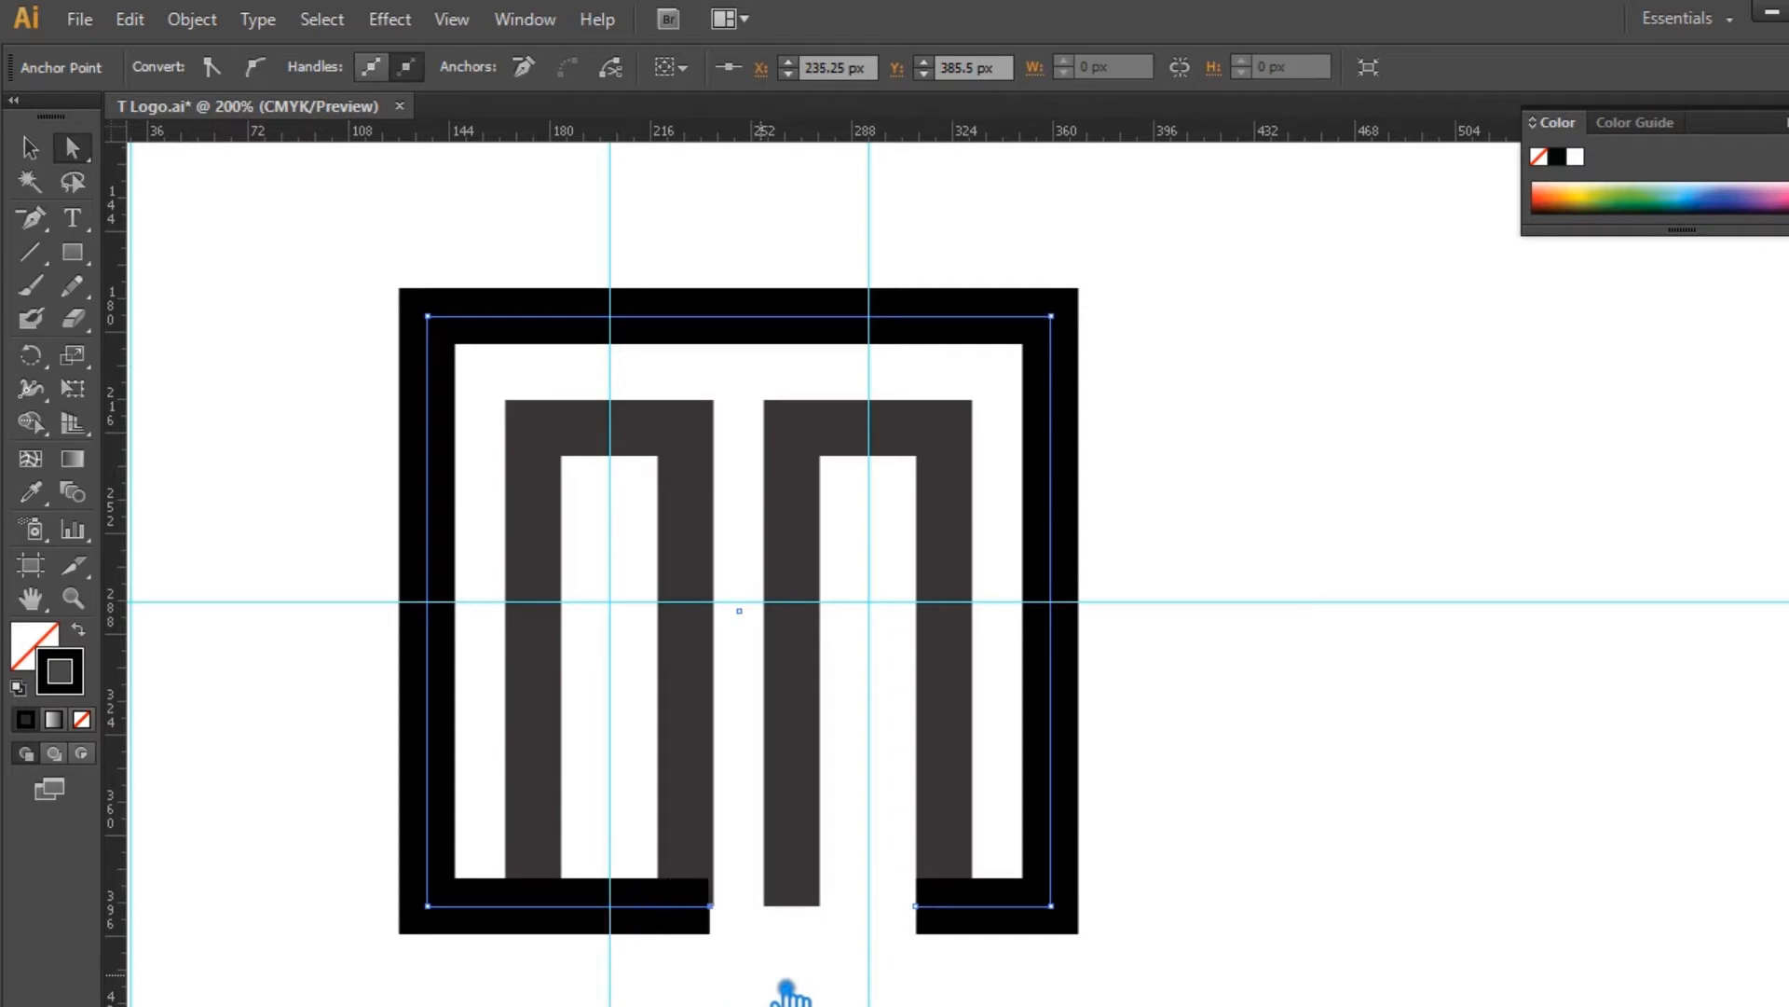
# Step: Extend the right part of the outer path's open bottom edge to the left side of the right inner path and deselect it
pyautogui.click(915, 905)
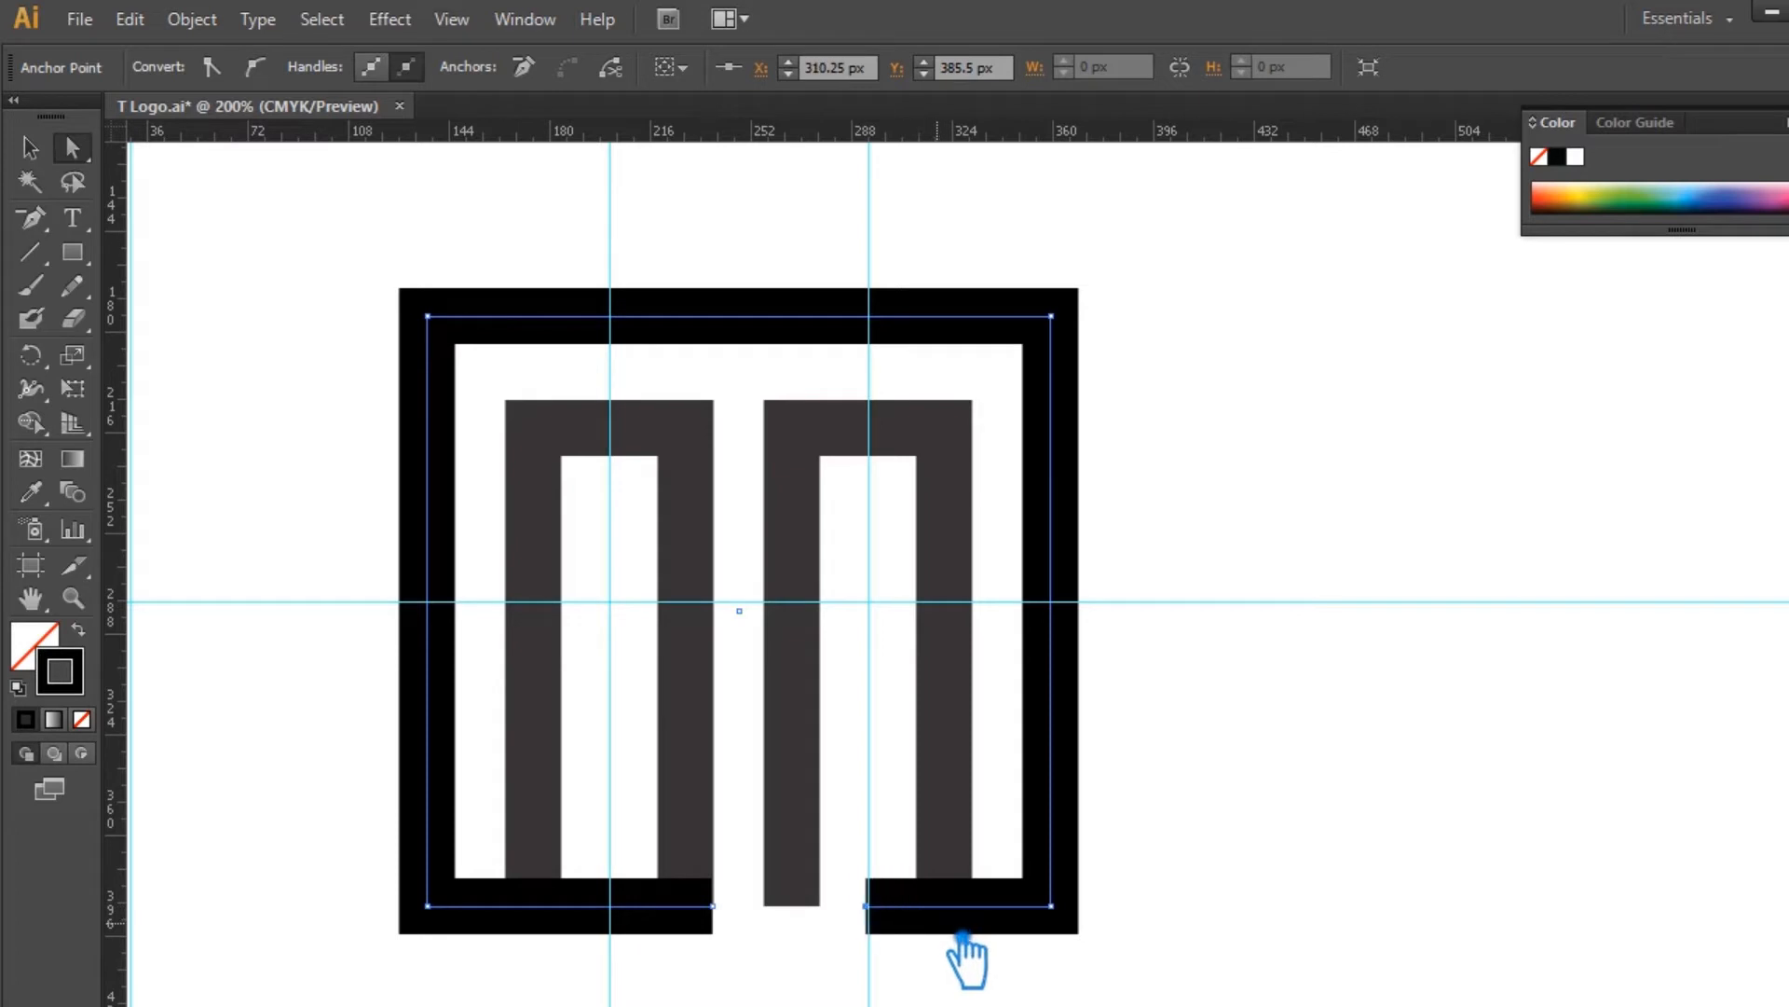
pyautogui.press('Left')
pyautogui.press('Left')
pyautogui.press('Left')
pyautogui.press('Left')
pyautogui.press('Left')
pyautogui.press('Left')
pyautogui.press('Left')
pyautogui.press('Left')
pyautogui.press('Left')
pyautogui.press('Left')
pyautogui.press('Left')
pyautogui.press('Left')
pyautogui.press('Left')
pyautogui.press('Left')
pyautogui.press('Left')
pyautogui.press('Left')
pyautogui.press('Left')
pyautogui.press('Left')
pyautogui.press('Left')
pyautogui.press('Left')
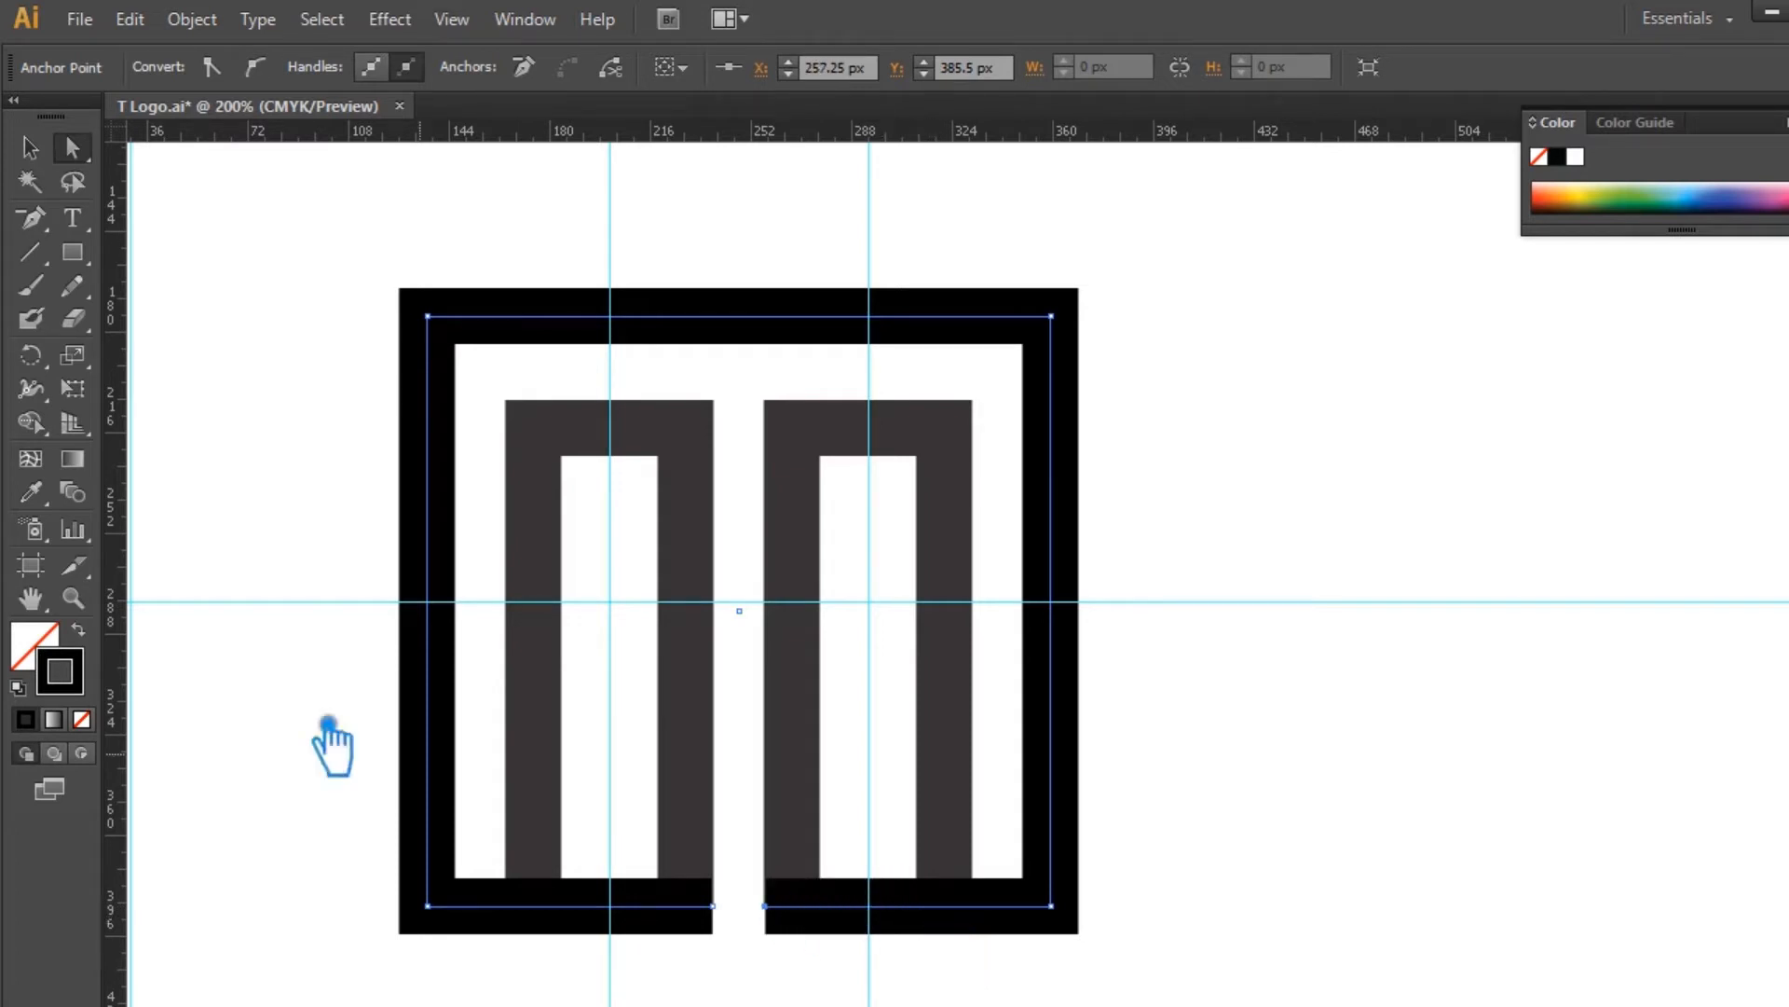
pyautogui.click(30, 147)
pyautogui.click(1271, 677)
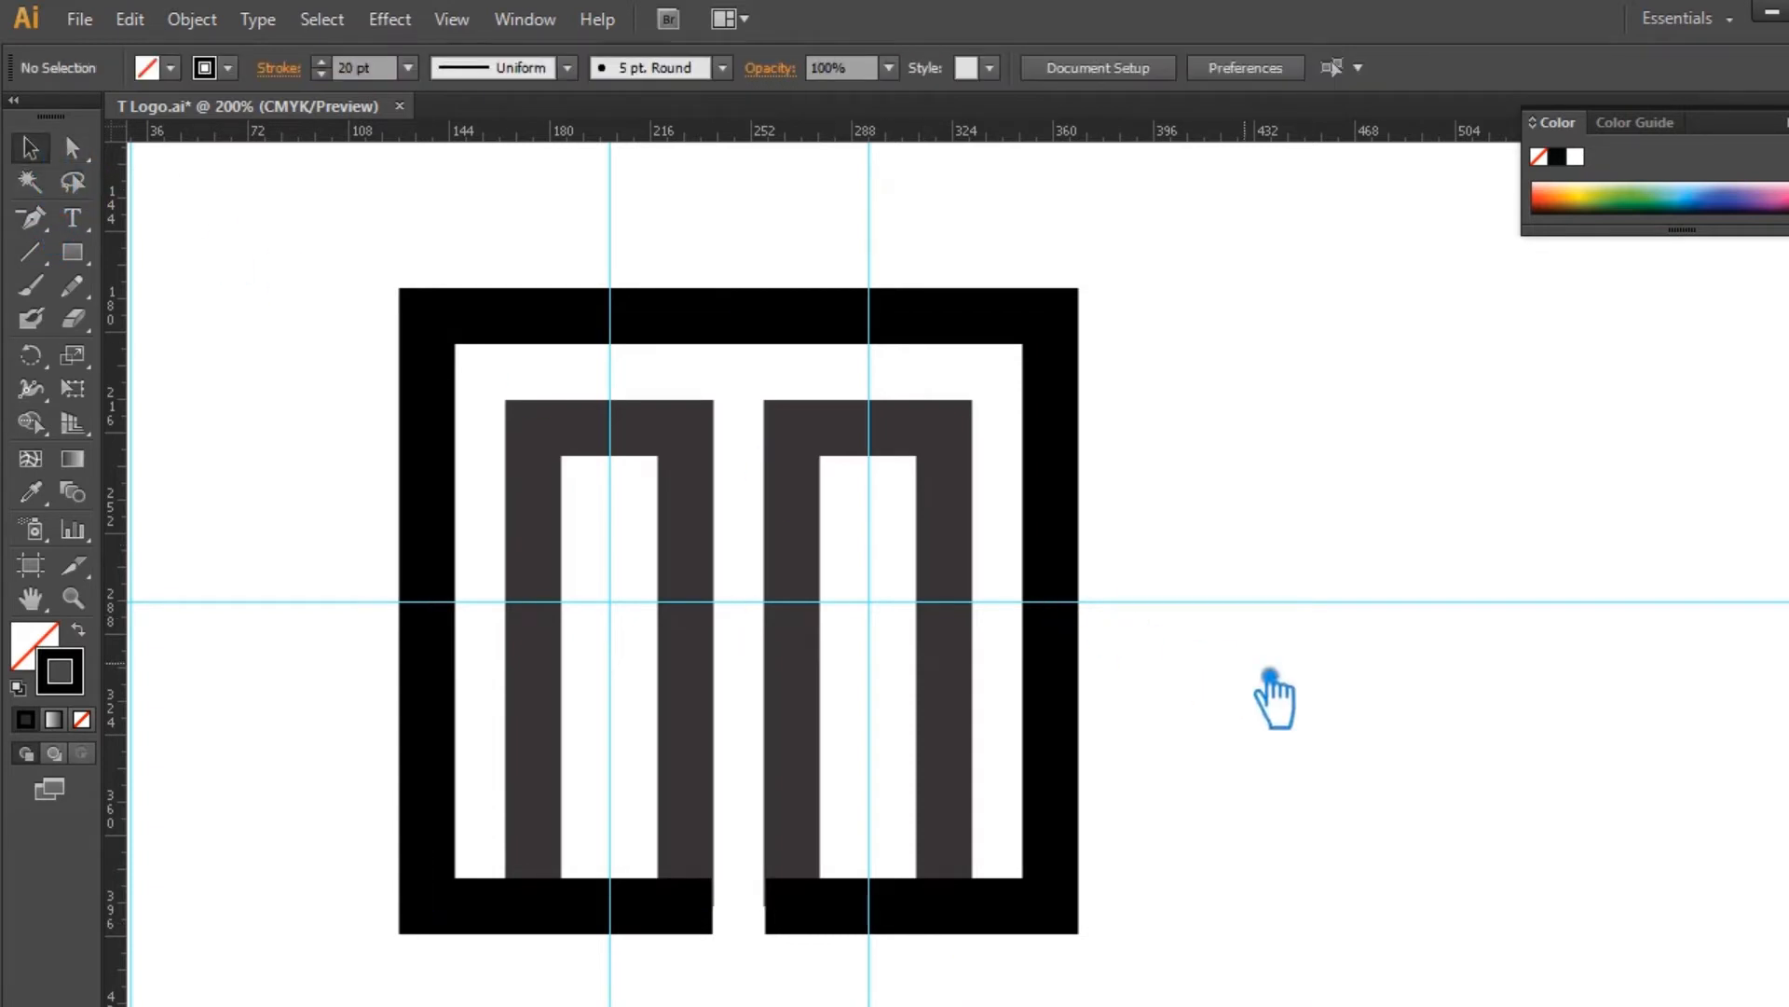
# Step: Shorten the left inner path's outer leg to the horizontal guide by adding an anchor point there and deleting the bottom endpoint
pyautogui.click(561, 664)
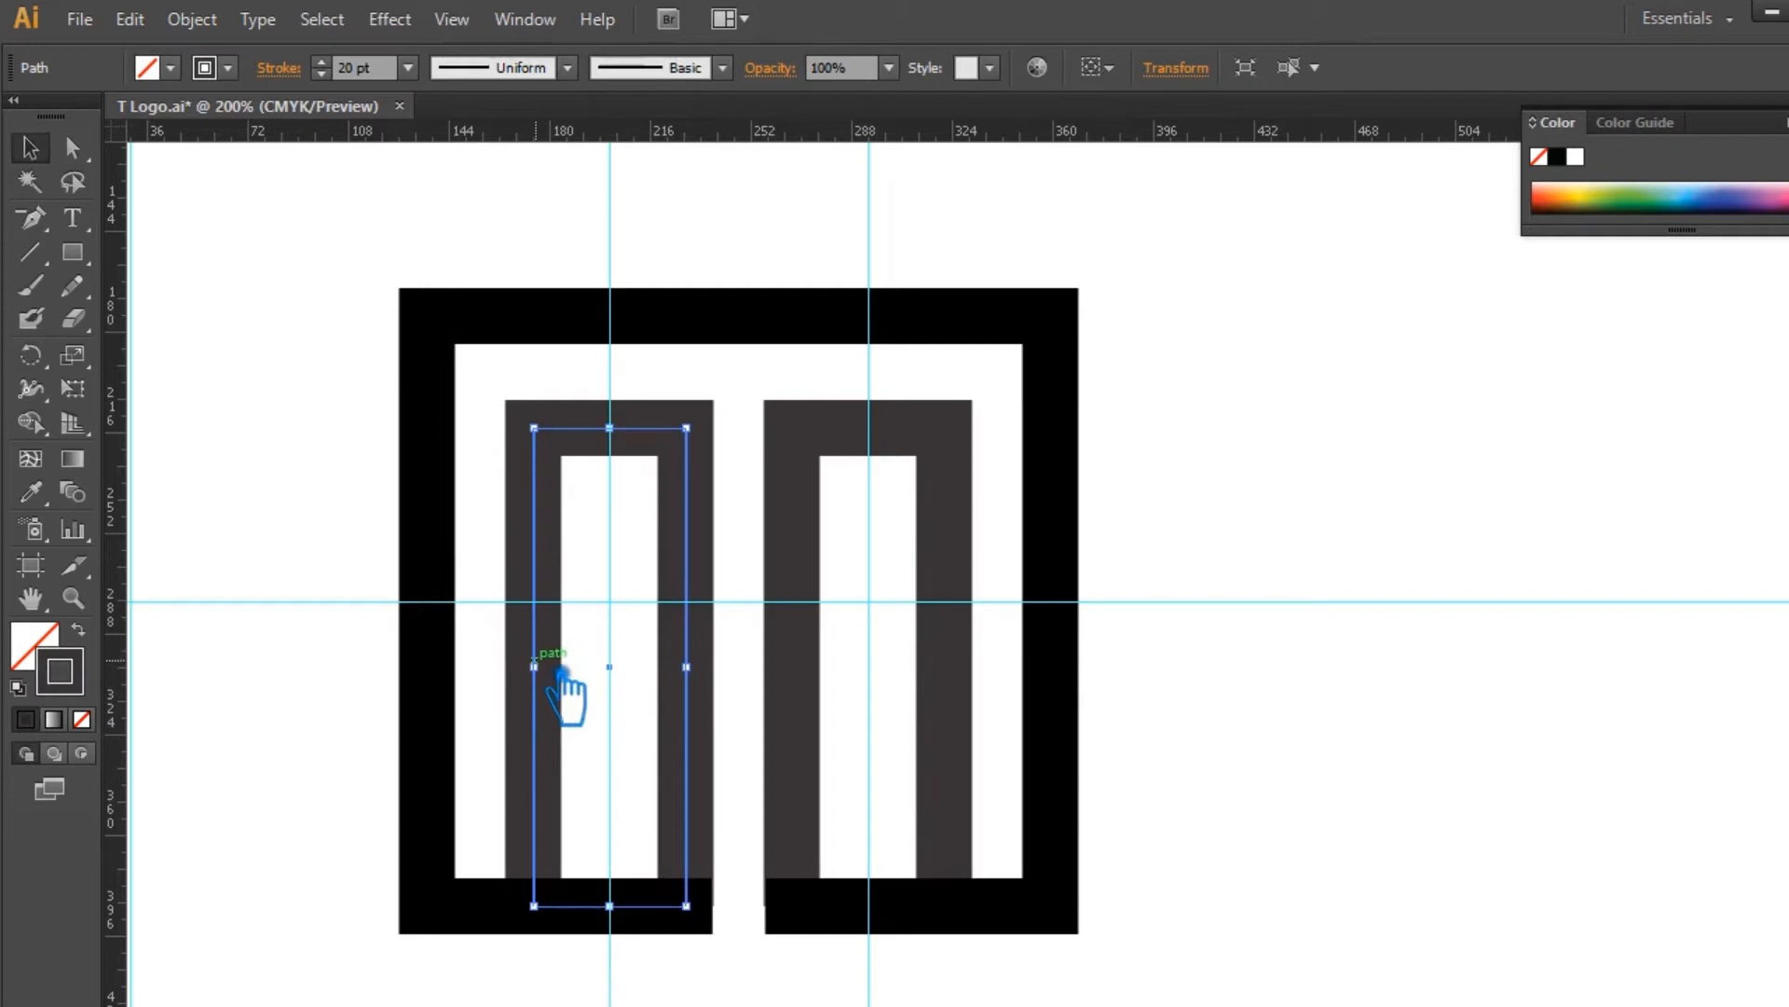
pyautogui.press('p')
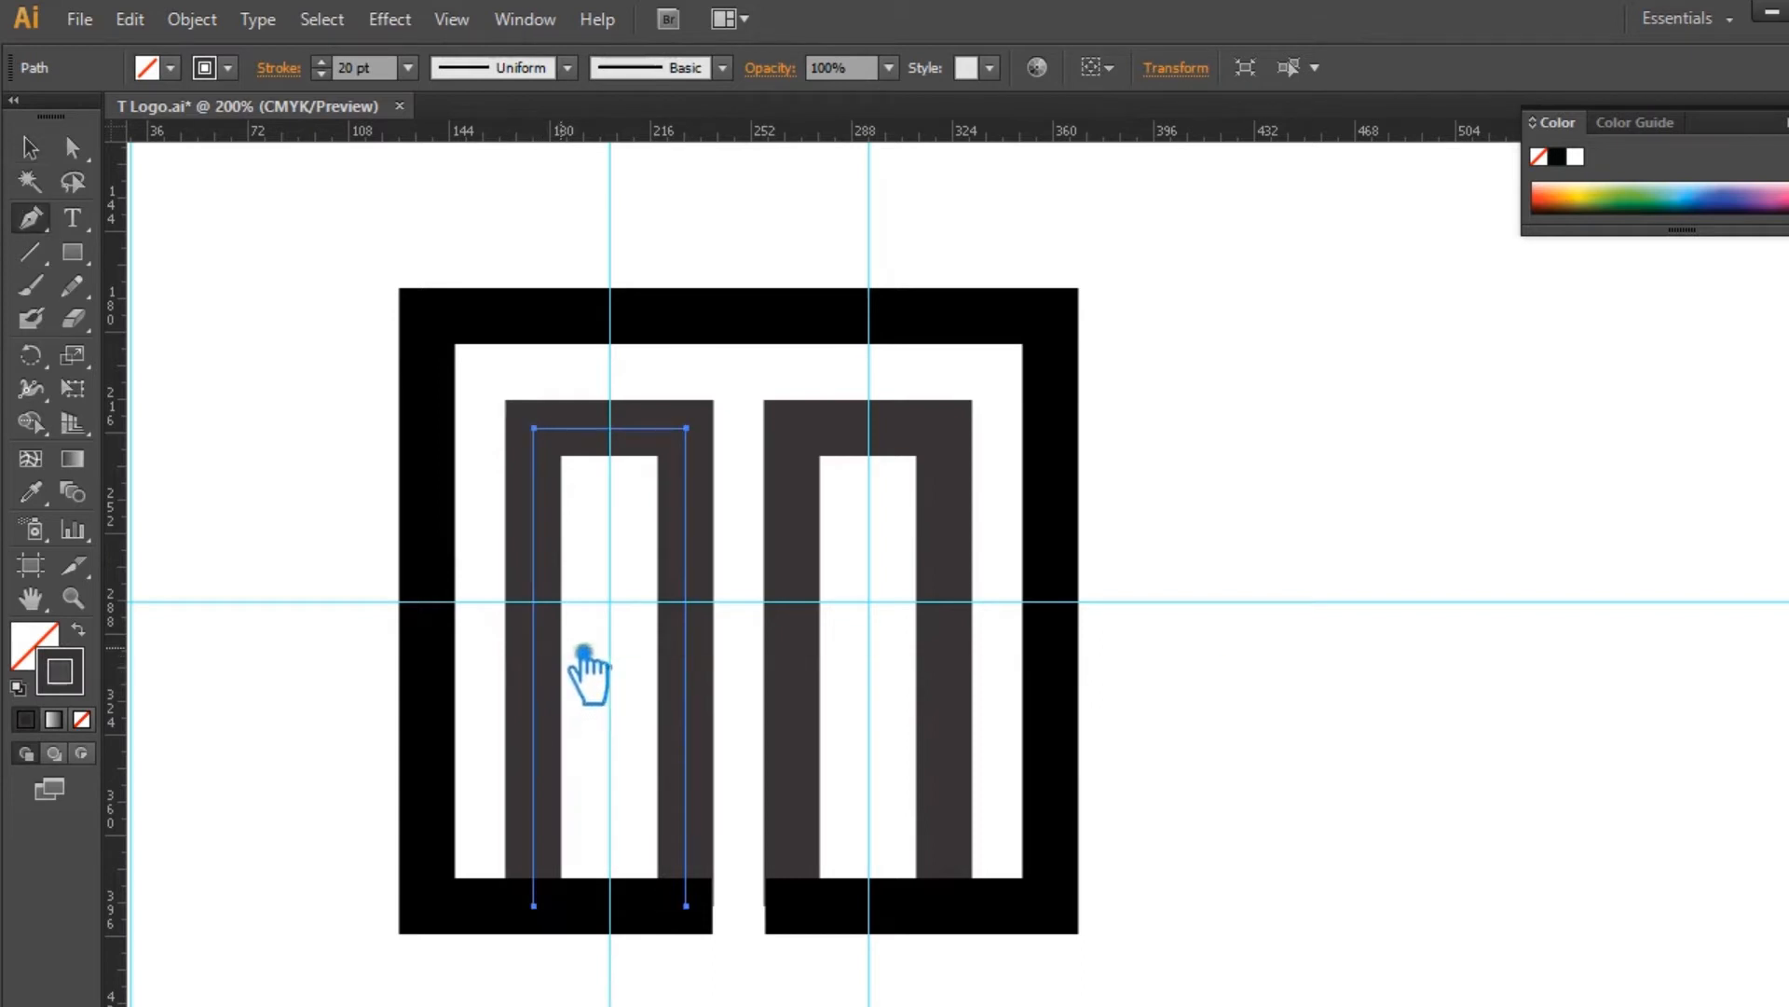
pyautogui.click(536, 602)
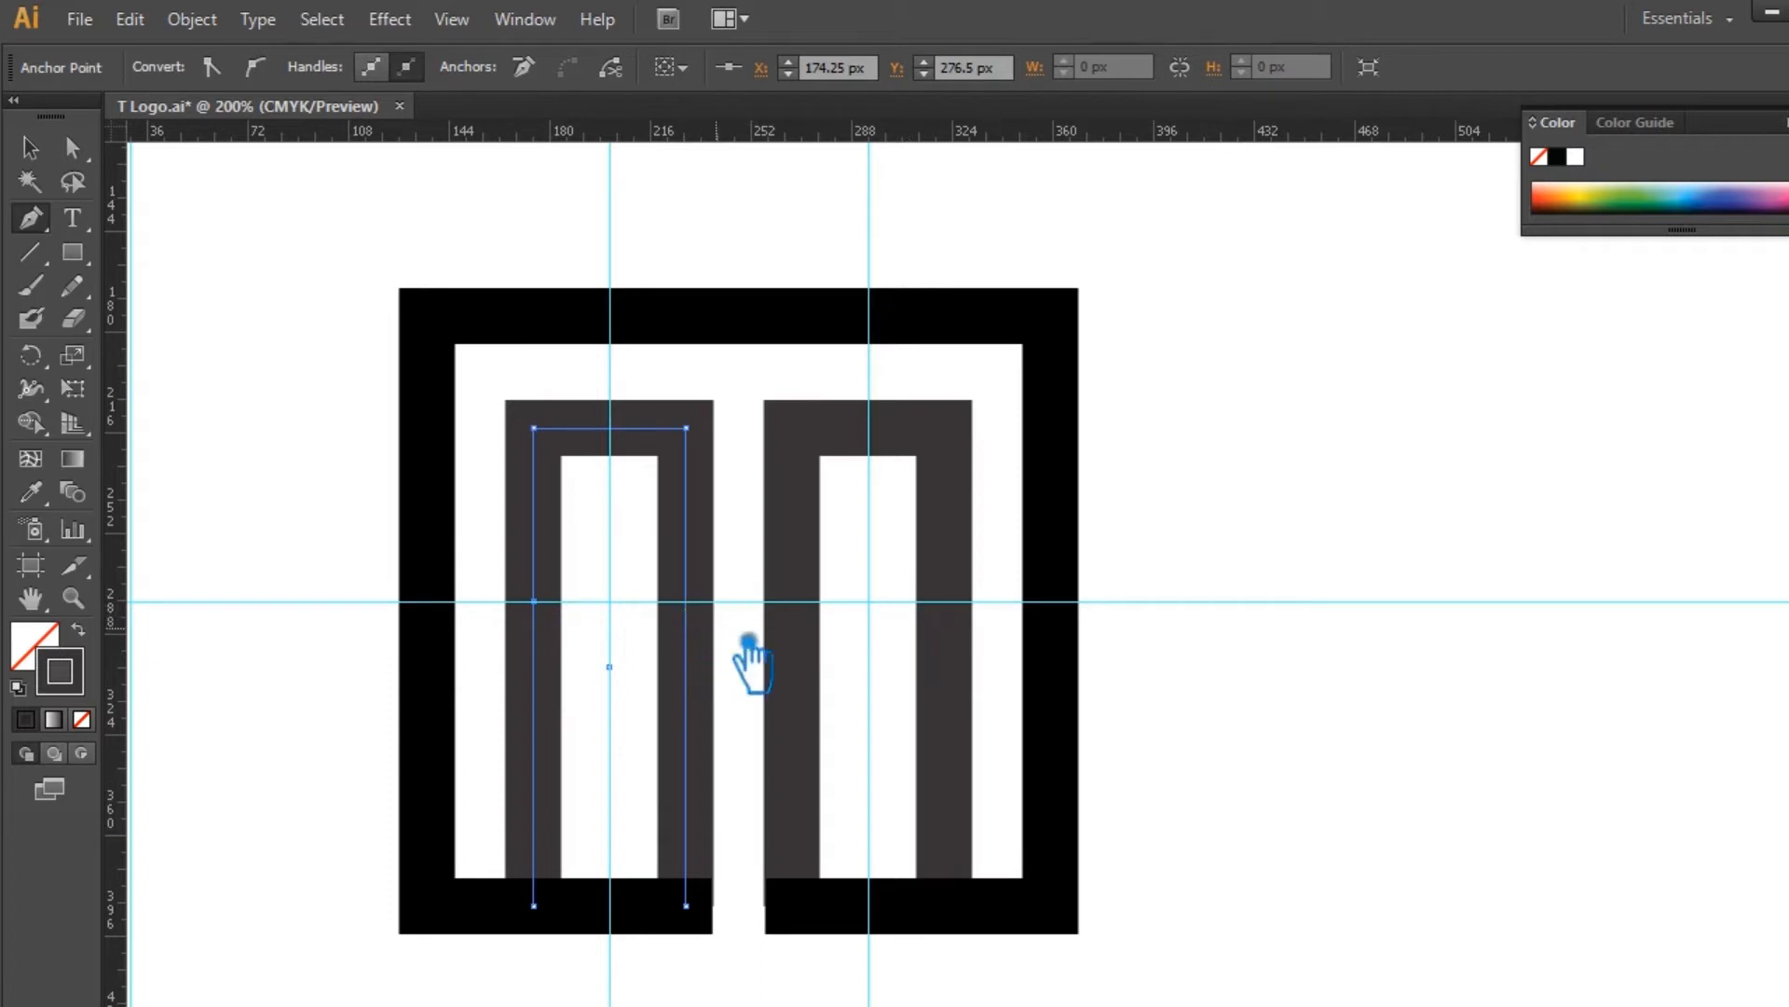
pyautogui.press('-')
pyautogui.click(559, 921)
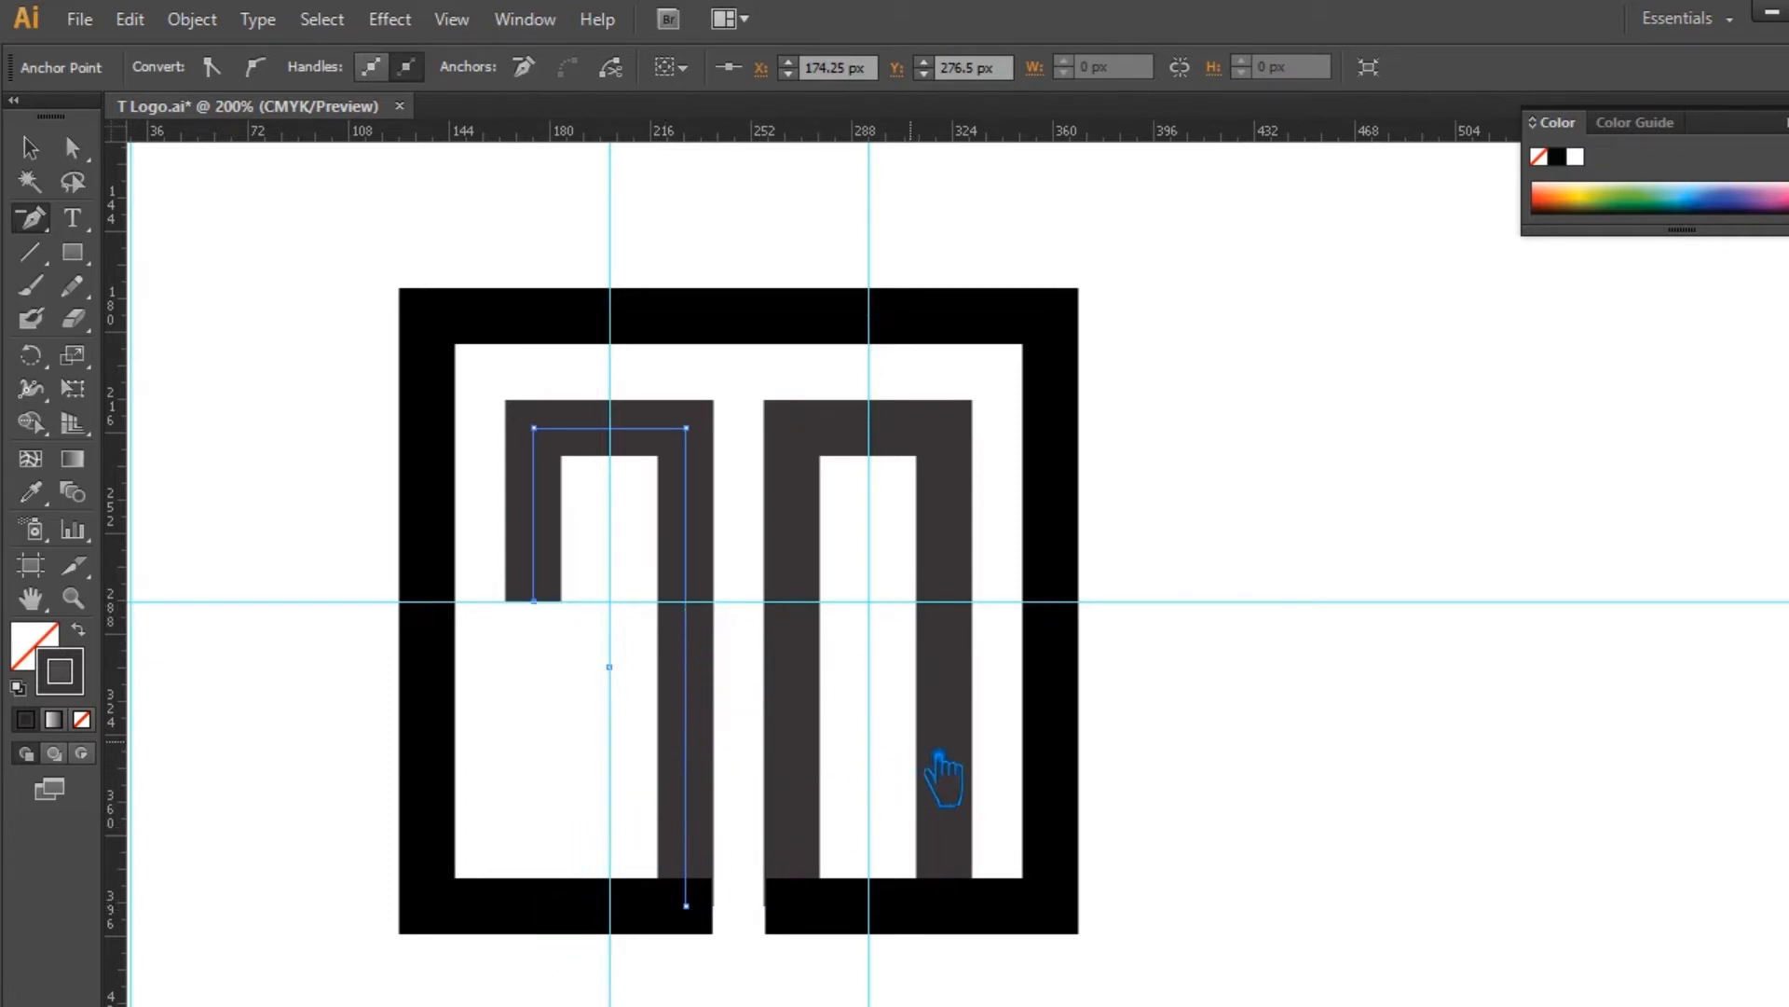
# Step: Shorten the right inner path's outer leg to the horizontal guide by adding an anchor point there and deleting the bottom endpoint
pyautogui.press('a')
pyautogui.click(970, 775)
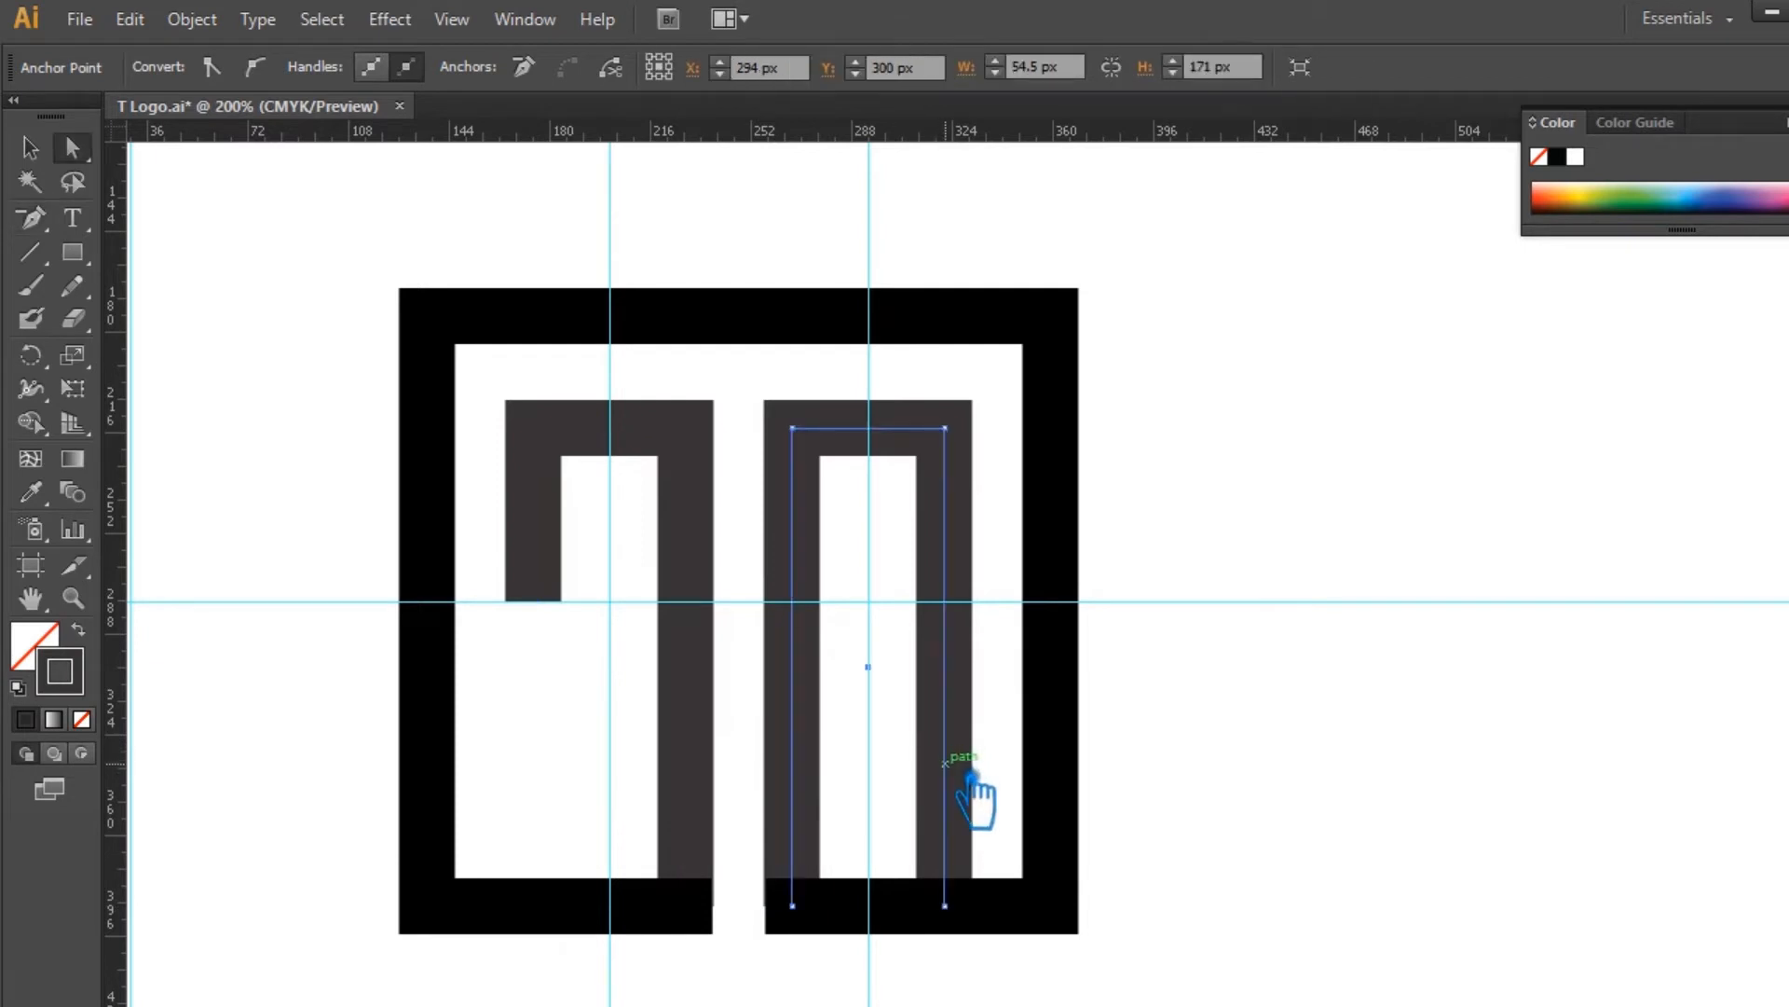
pyautogui.press('p')
pyautogui.click(946, 601)
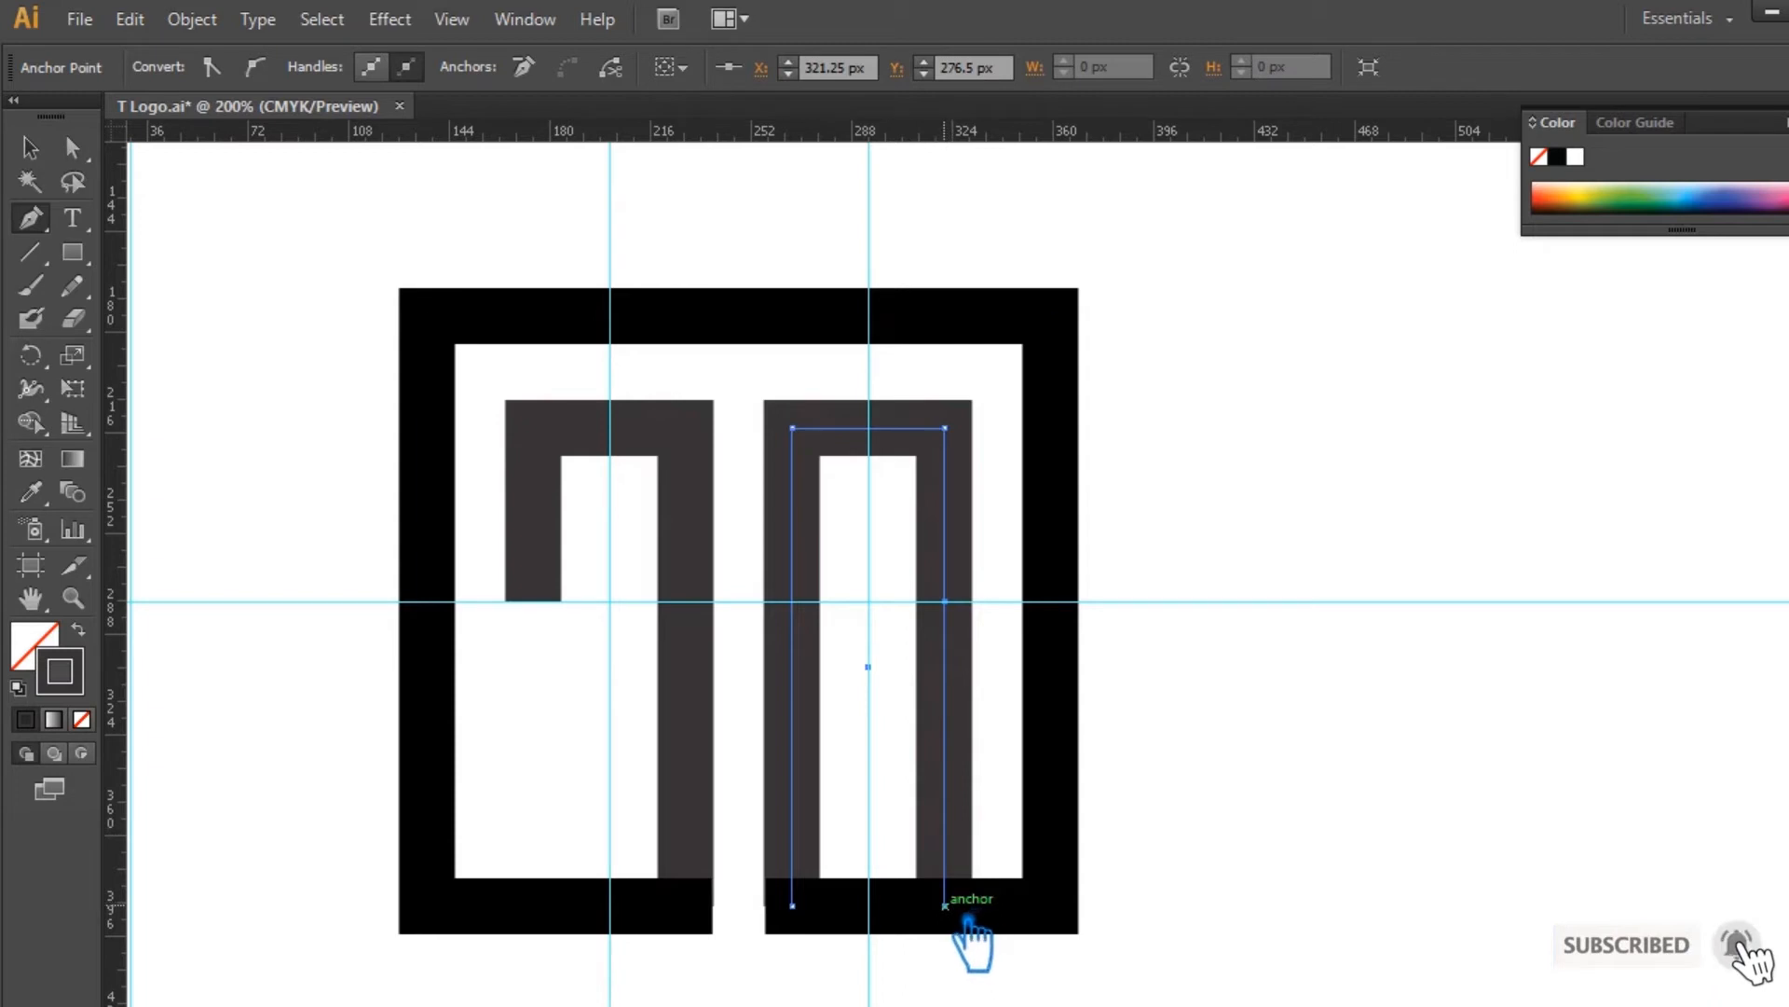
pyautogui.press('i')
pyautogui.press('p')
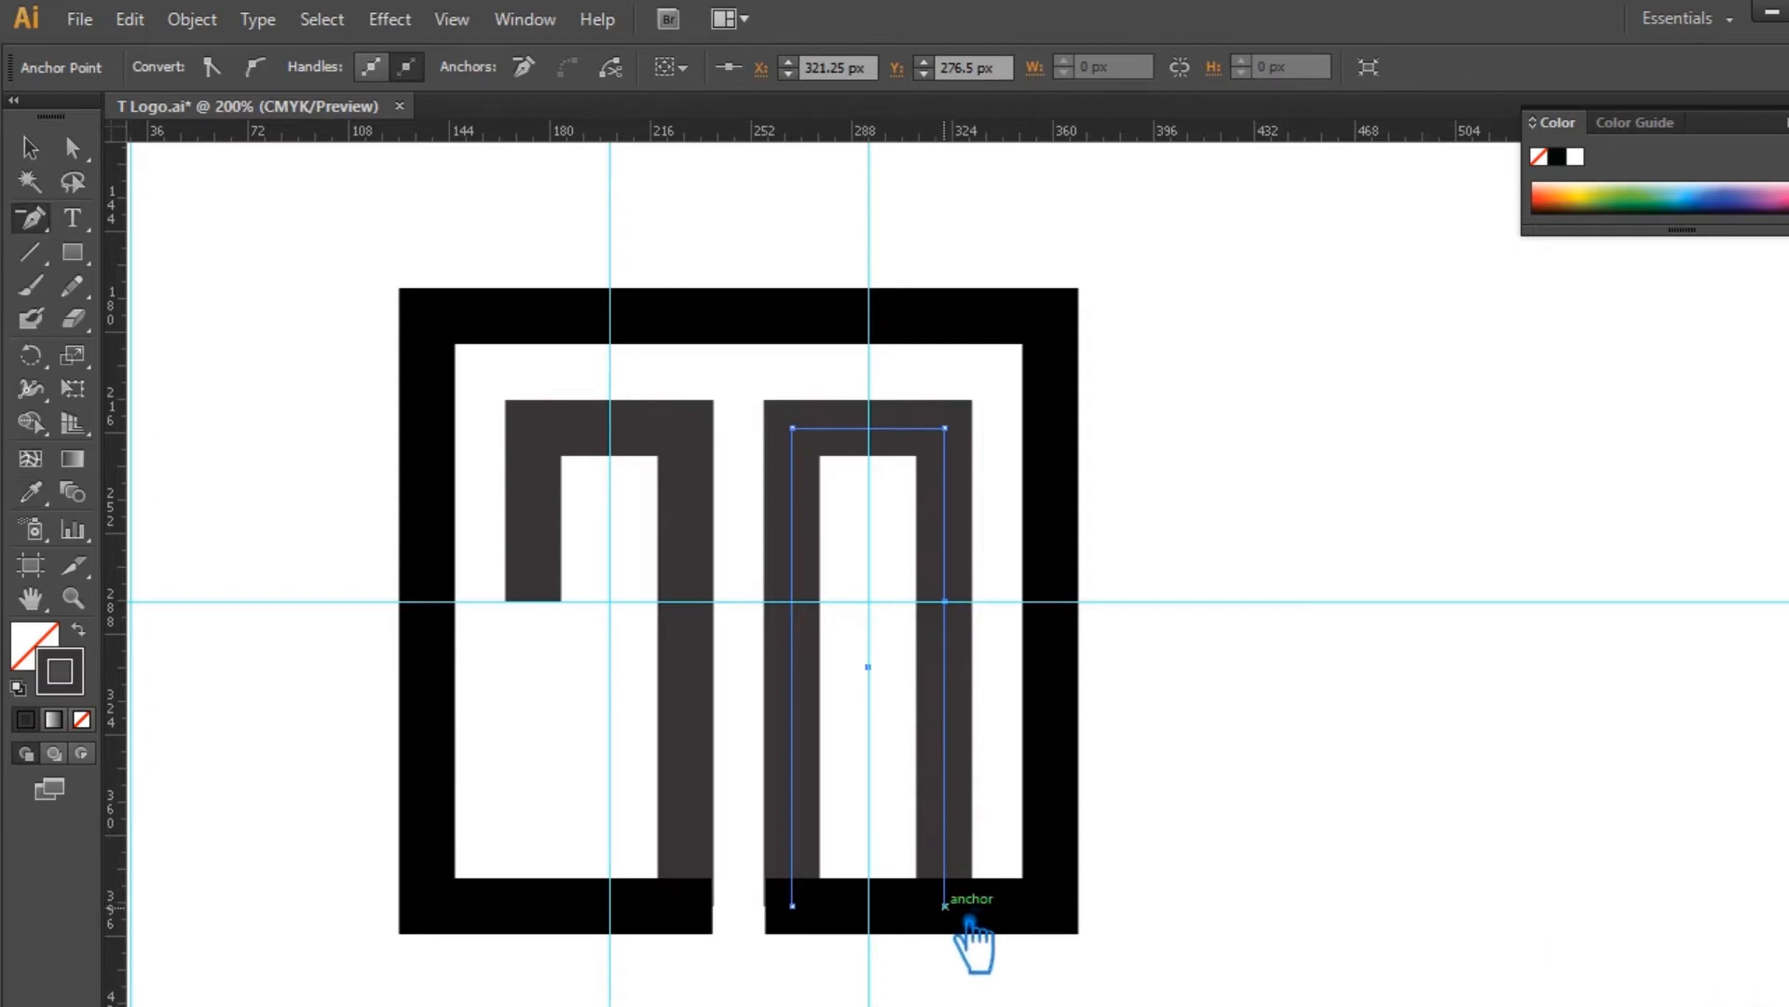
pyautogui.click(945, 905)
# Step: Select the outer path and both inner paths together and join them into one path
pyautogui.click(31, 147)
pyautogui.click(1194, 890)
pyautogui.moveTo(817, 951); pyautogui.dragTo(642, 821)
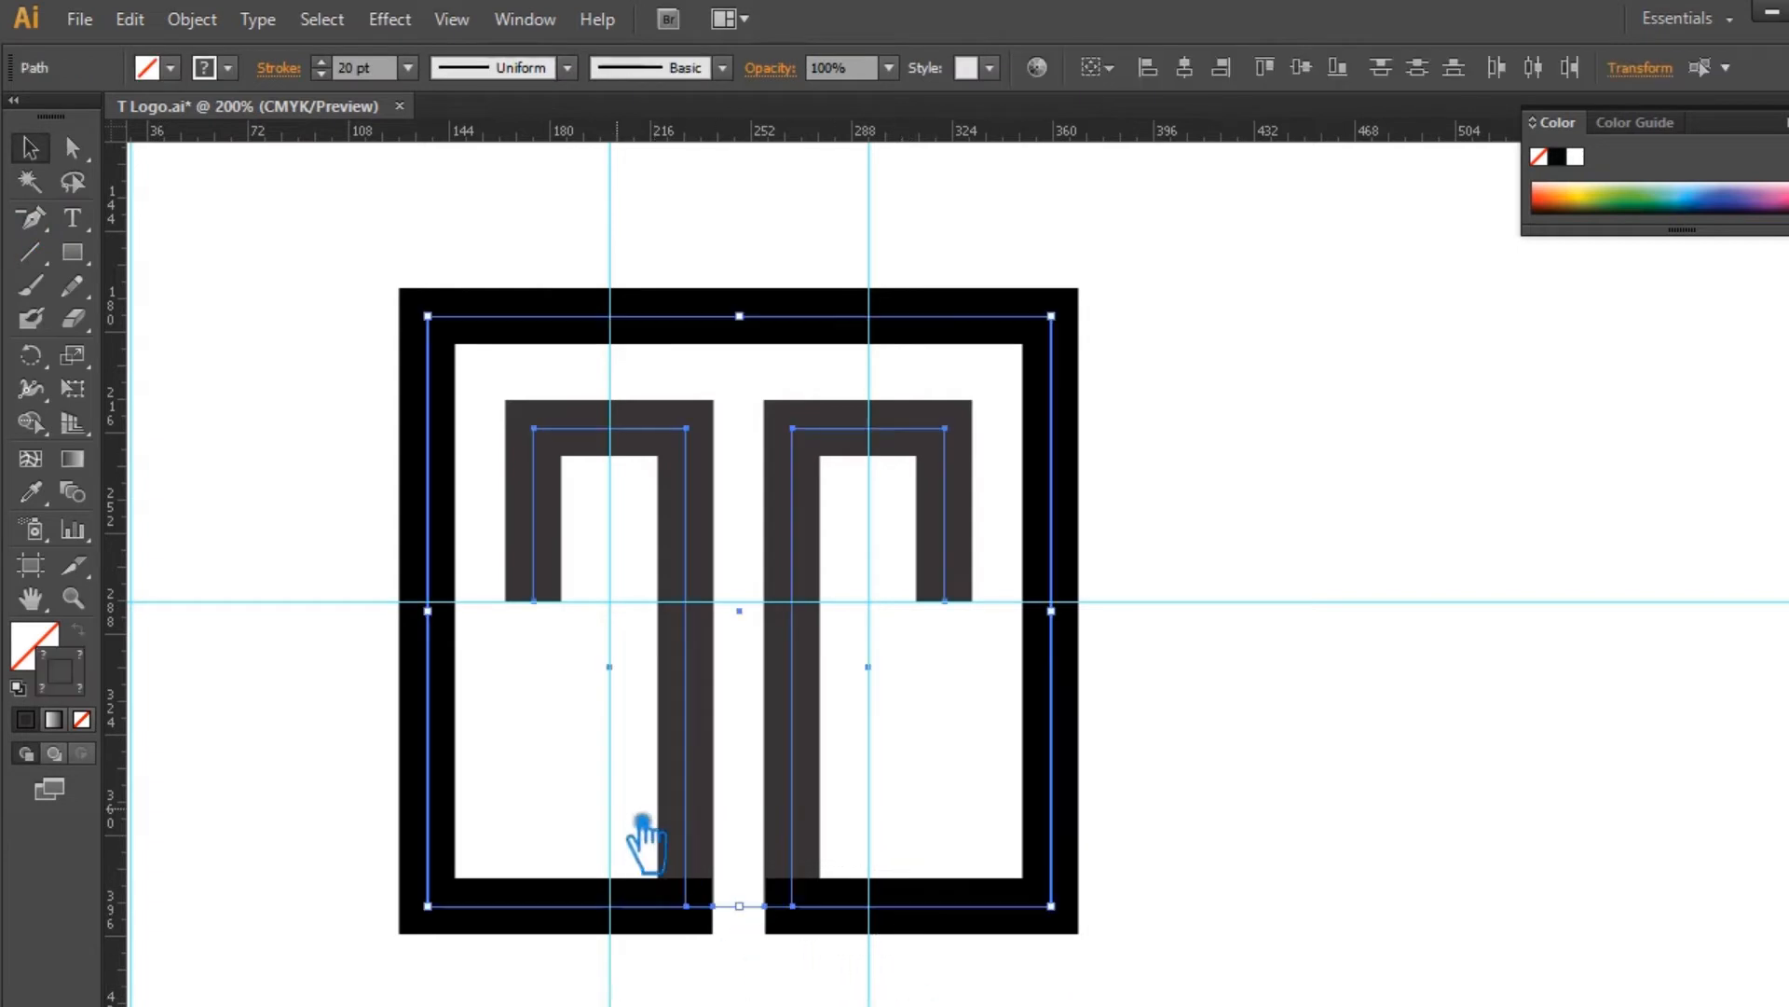
pyautogui.rightClick(812, 800)
pyautogui.click(918, 527)
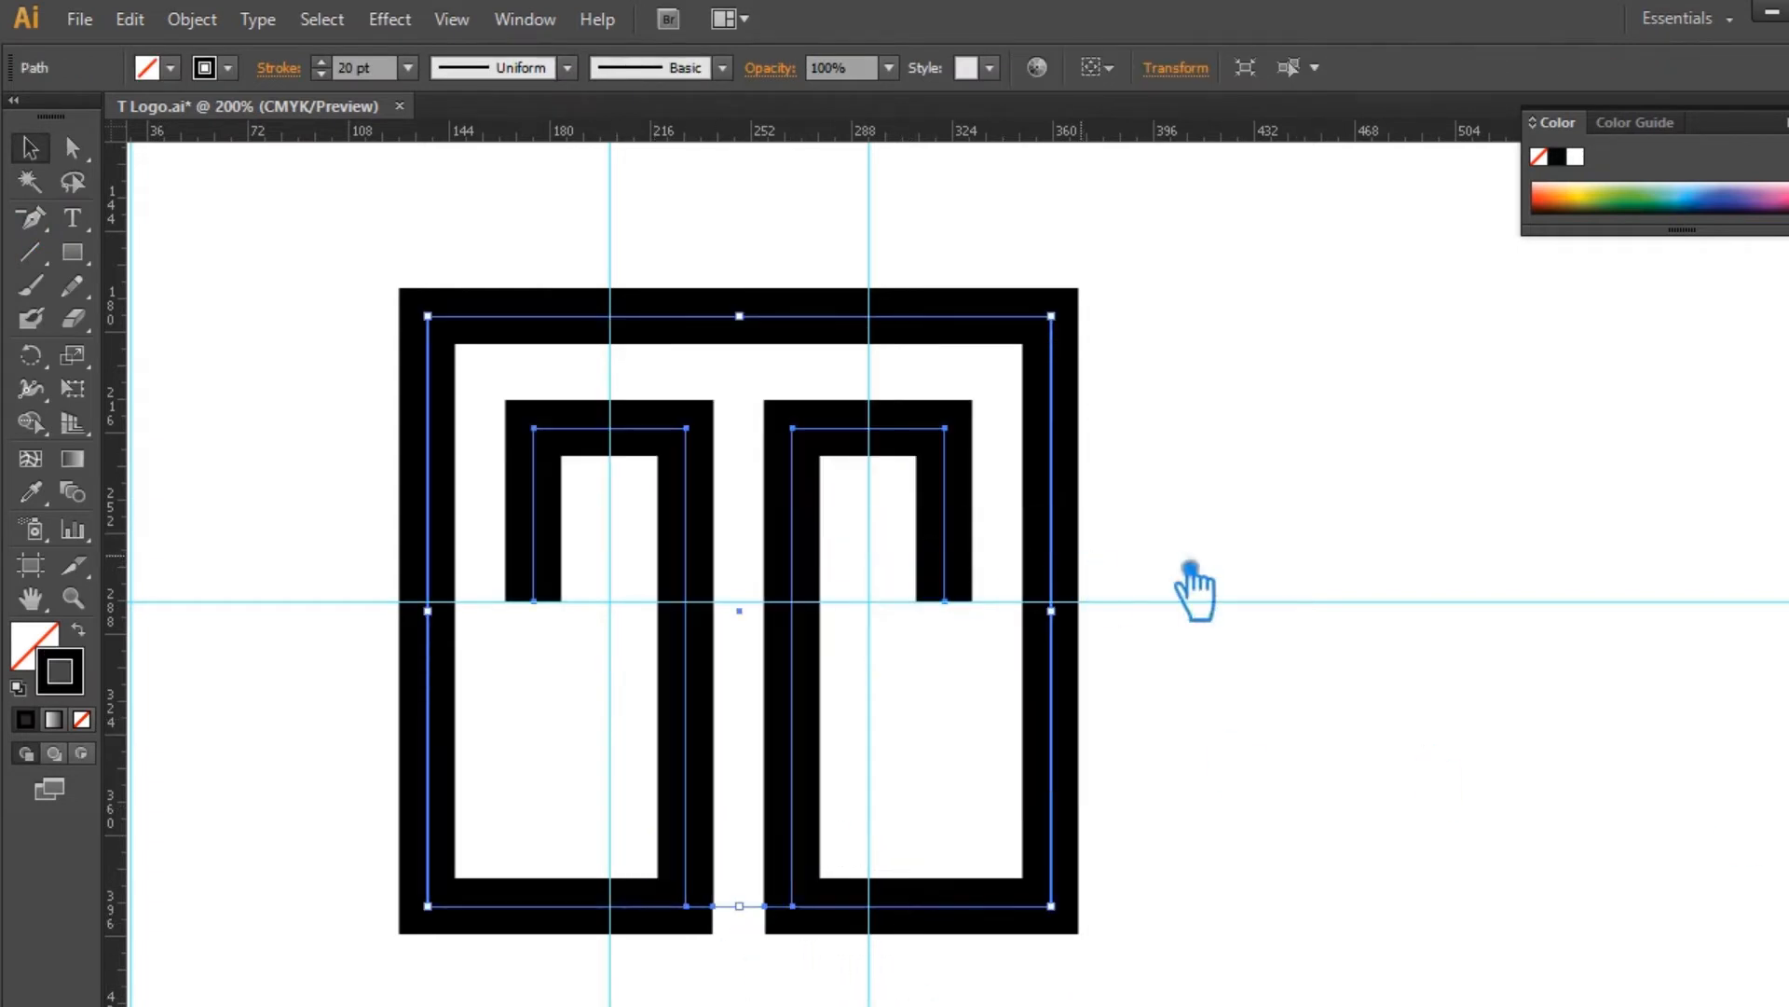
pyautogui.click(1315, 567)
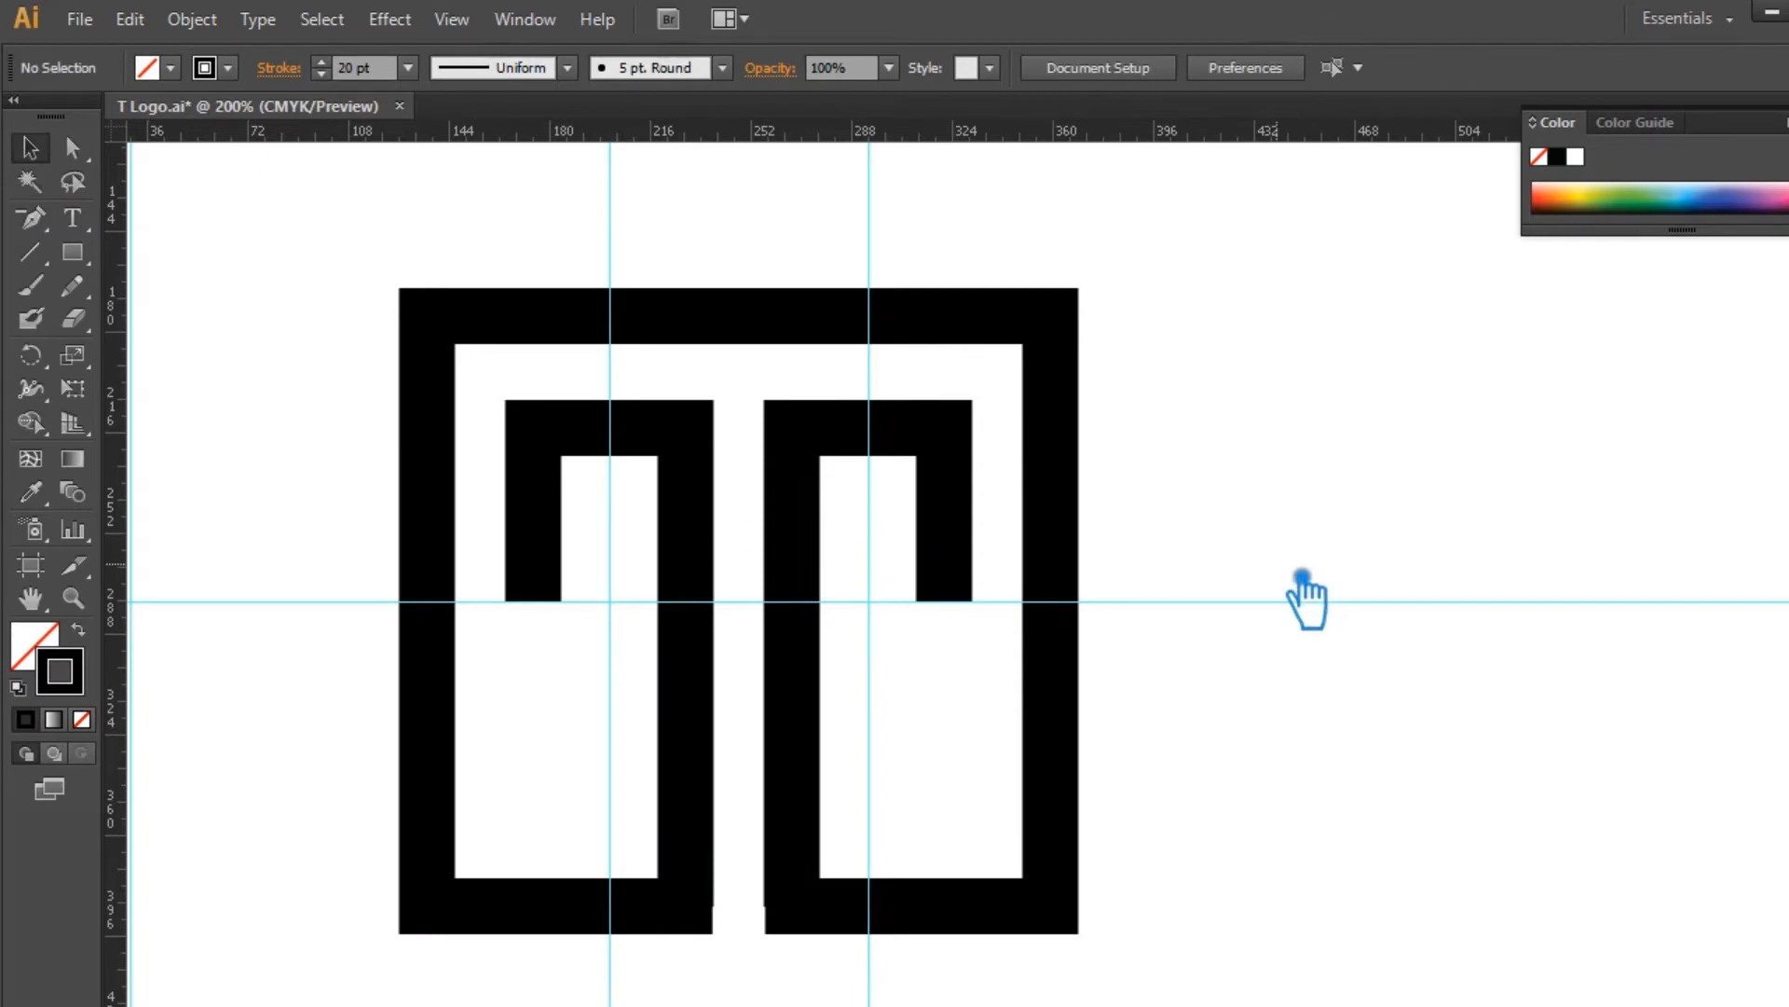
# Step: Apply the 15 pt. Round brush to the joined logo path
pyautogui.click(962, 550)
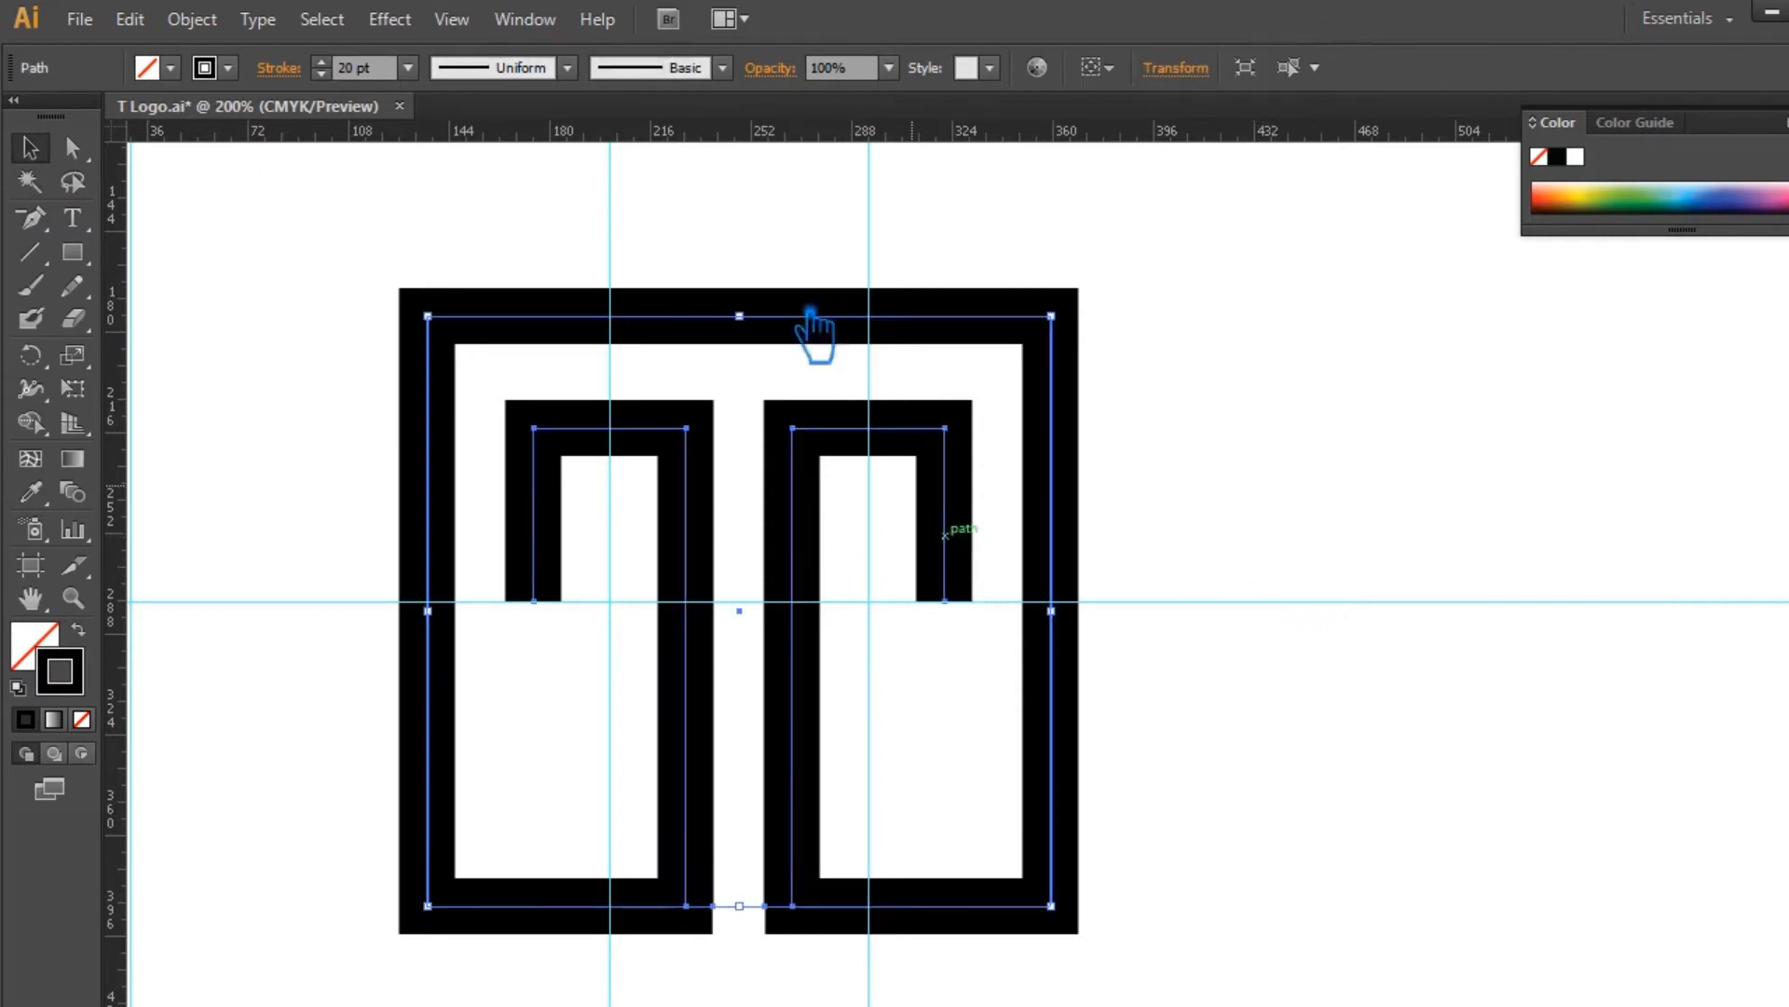
pyautogui.click(722, 68)
pyautogui.click(519, 132)
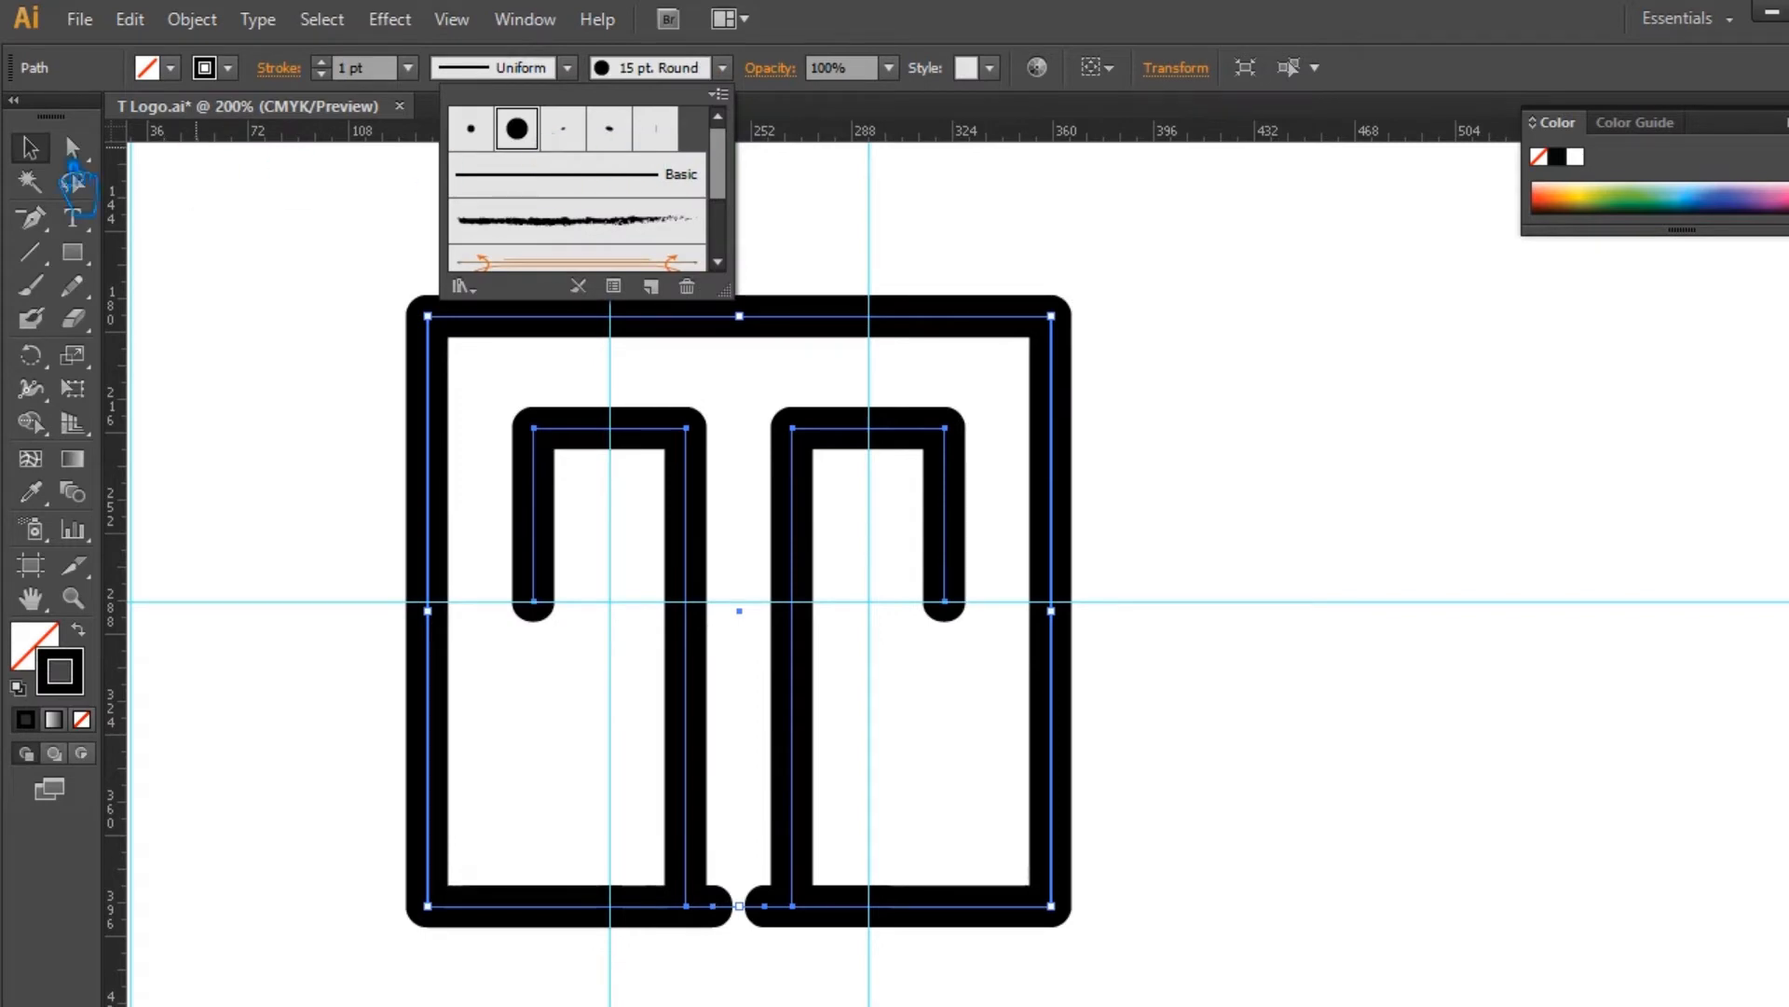
# Step: Delete the two surplus anchor points protruding into the gap at the logo's bottom centre
pyautogui.click(31, 164)
pyautogui.press('-')
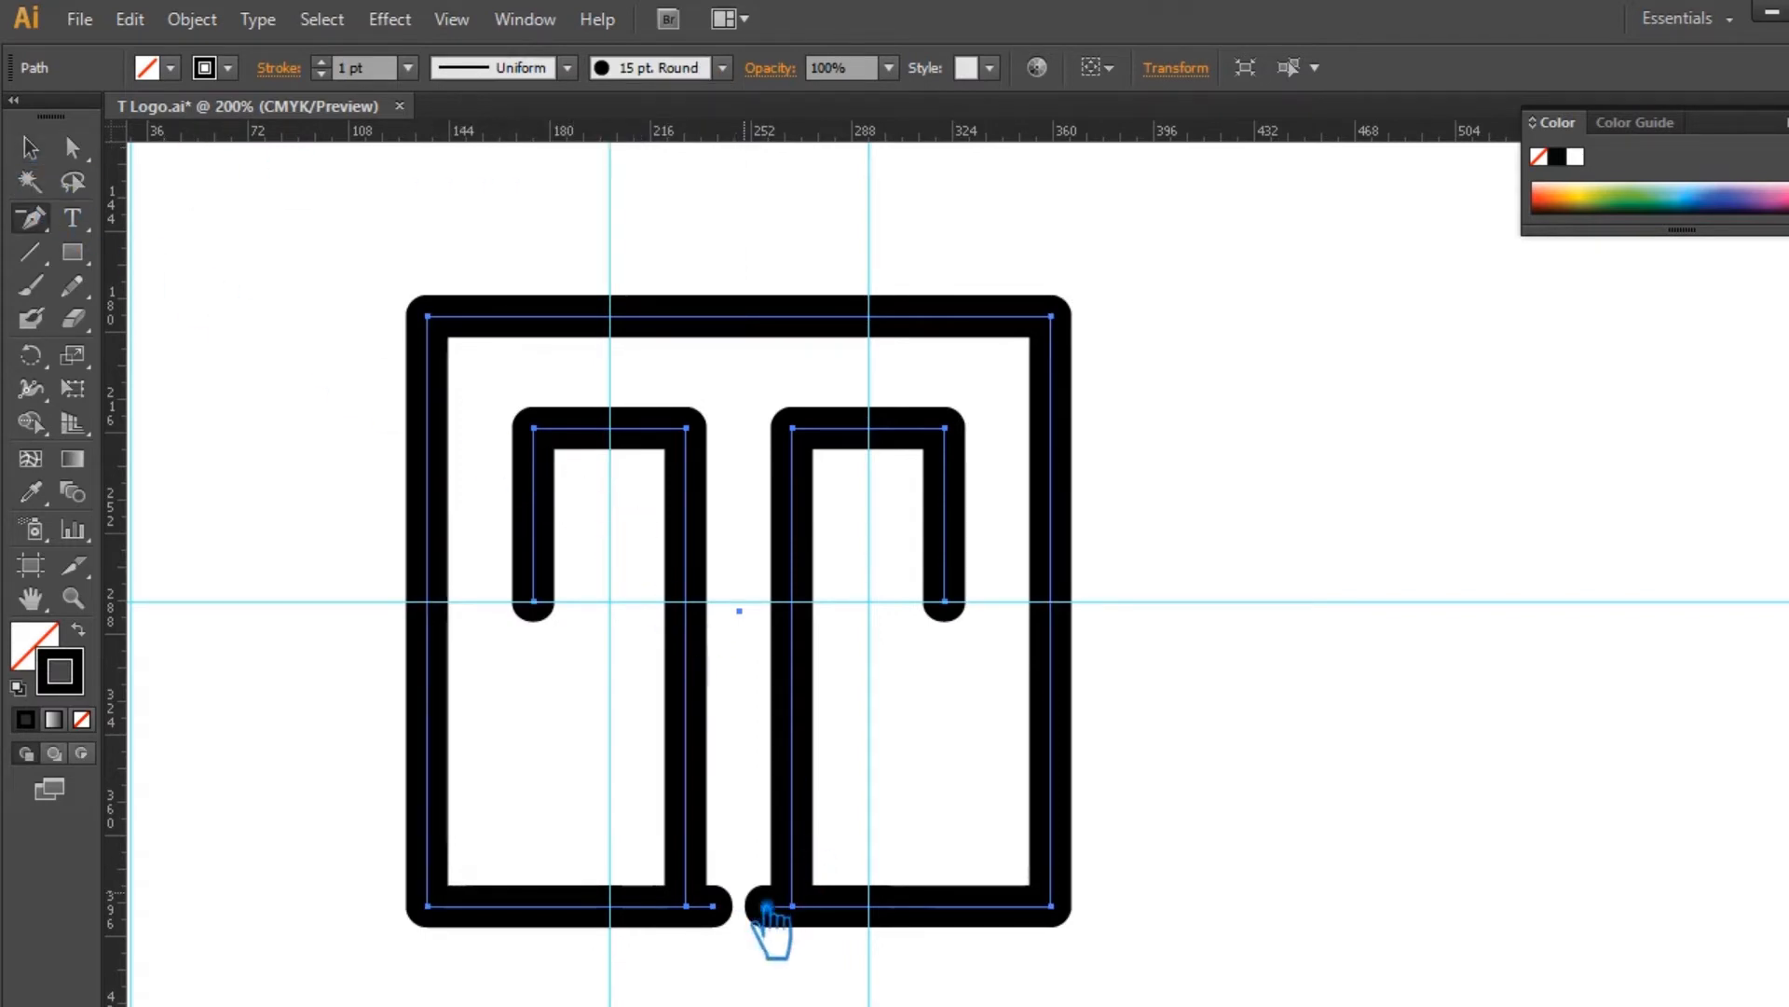
pyautogui.click(714, 906)
pyautogui.click(766, 906)
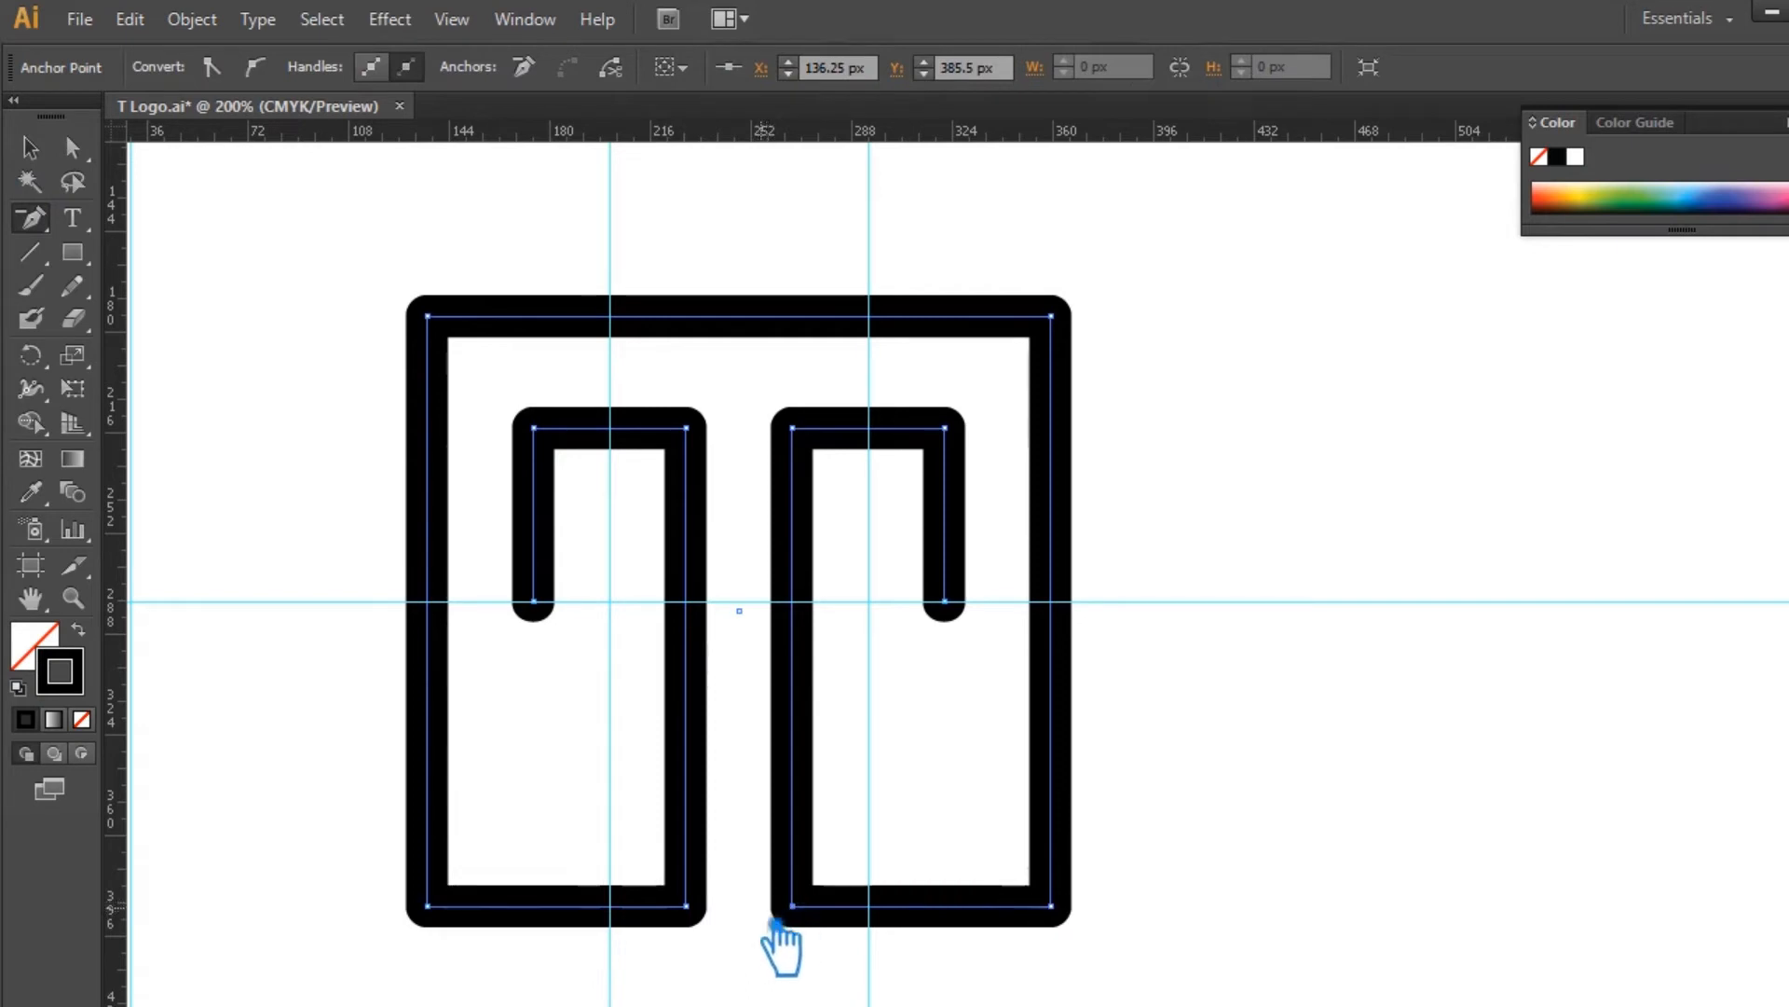
# Step: Try a 2 pt stroke weight on the logo path and return it to 1 pt
pyautogui.click(31, 147)
pyautogui.click(1134, 488)
pyautogui.click(1069, 458)
pyautogui.click(410, 67)
pyautogui.click(354, 84)
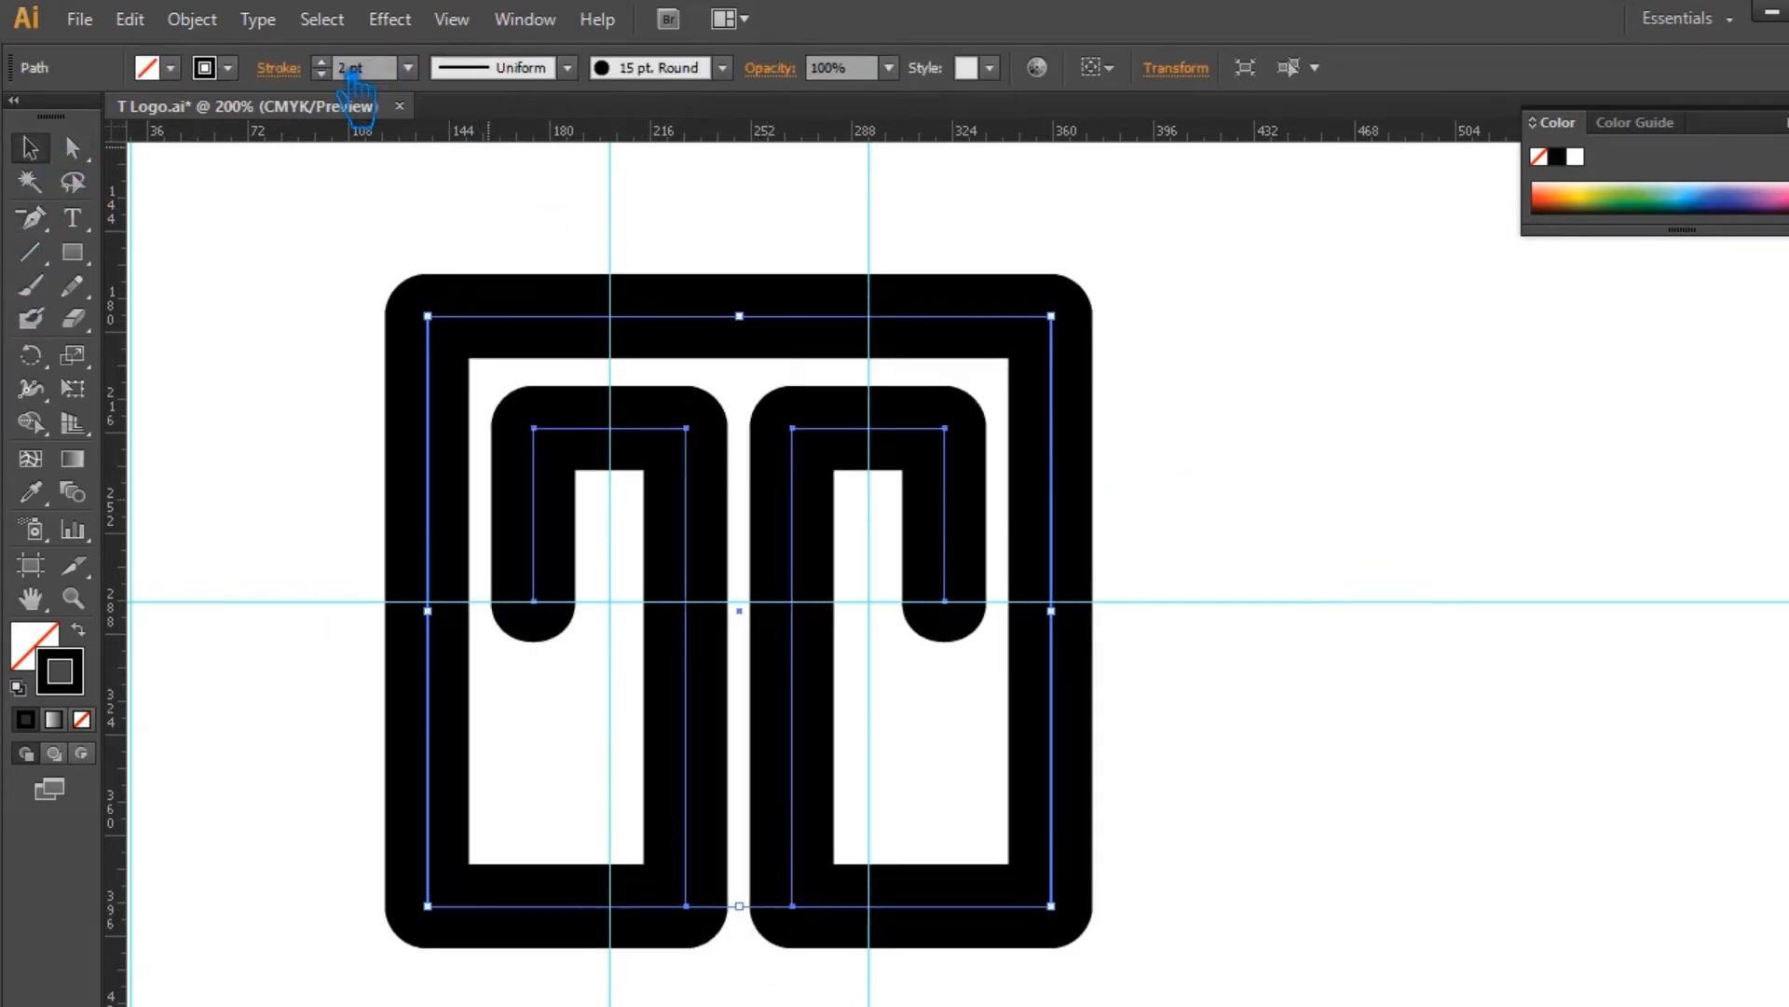
pyautogui.click(408, 67)
pyautogui.click(443, 160)
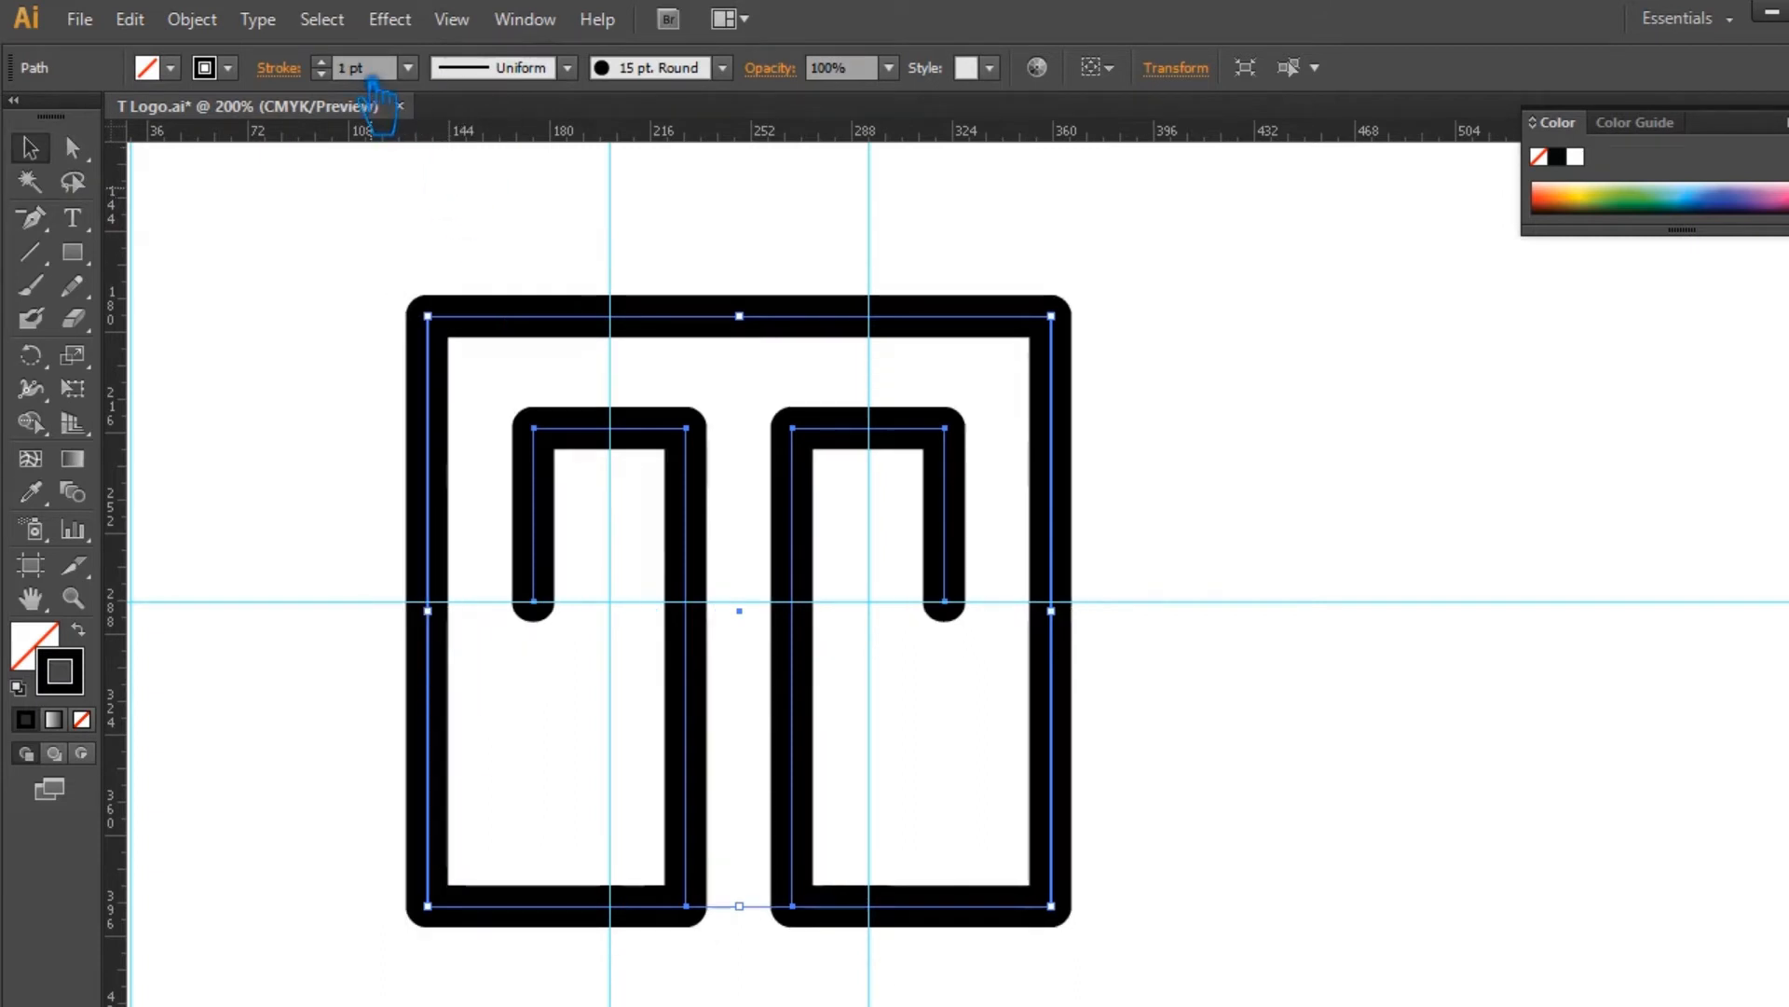
# Step: Try stroke weights of 1.5 pt and 1.2 pt on the logo path
pyautogui.write('5')
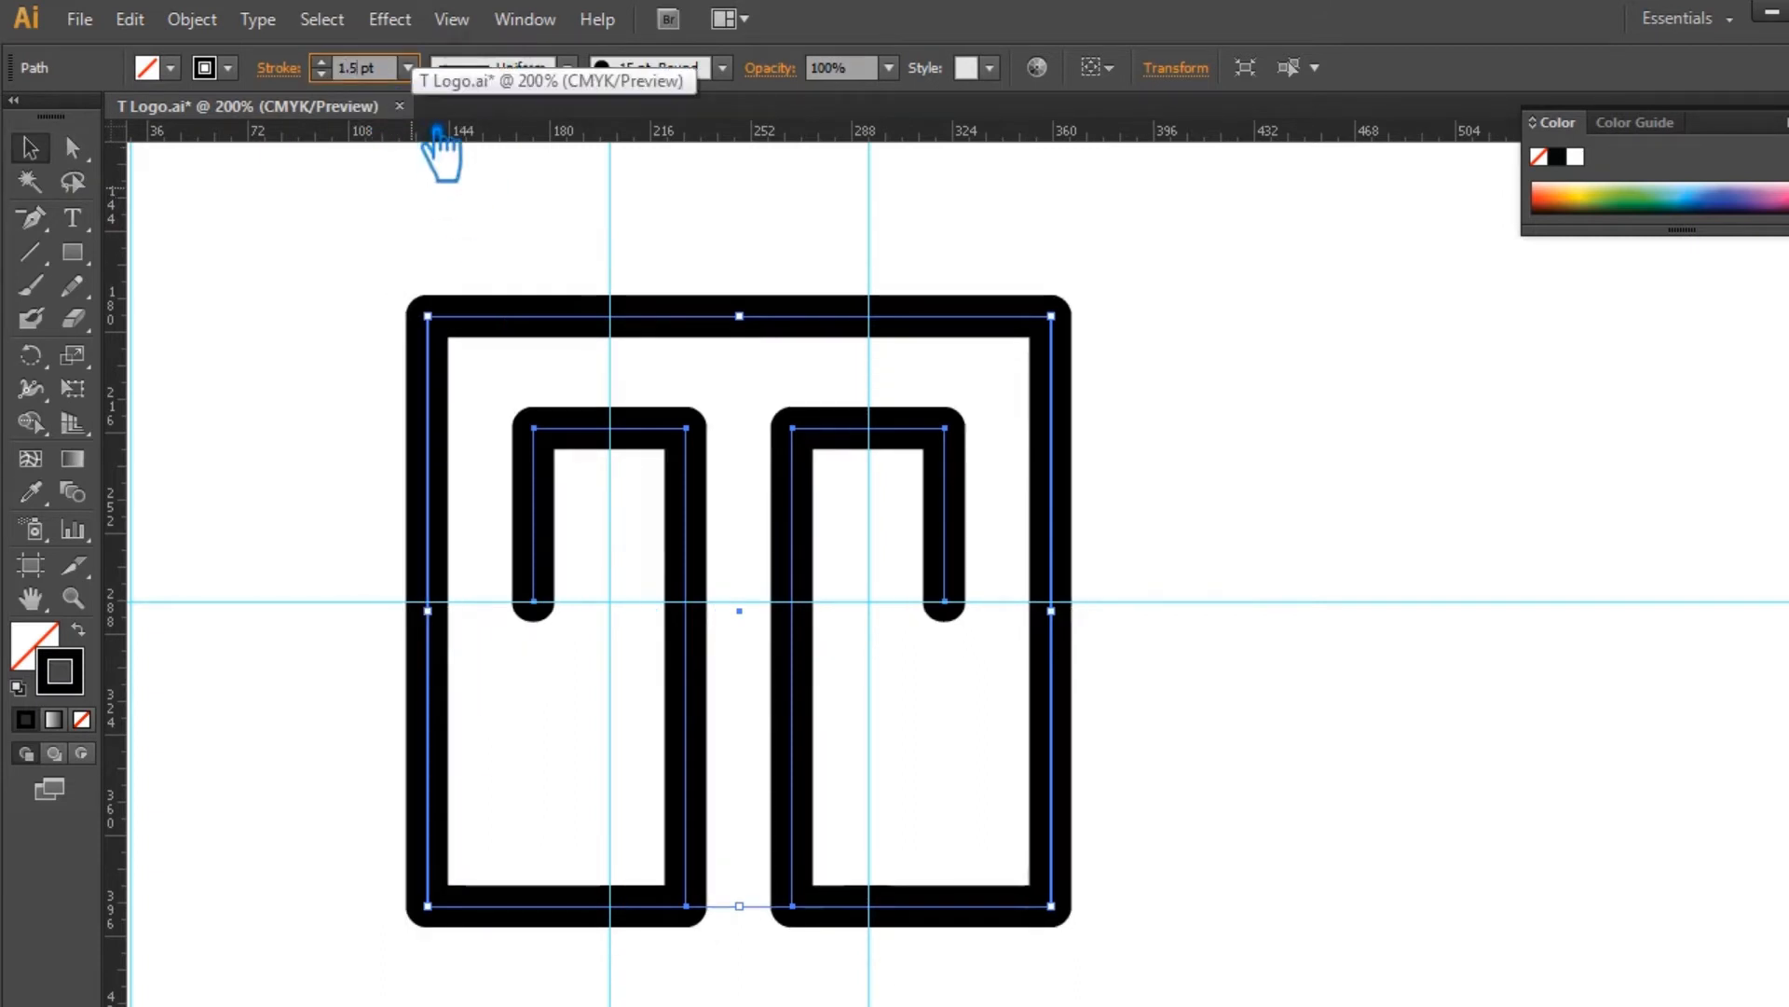
pyautogui.press('Return')
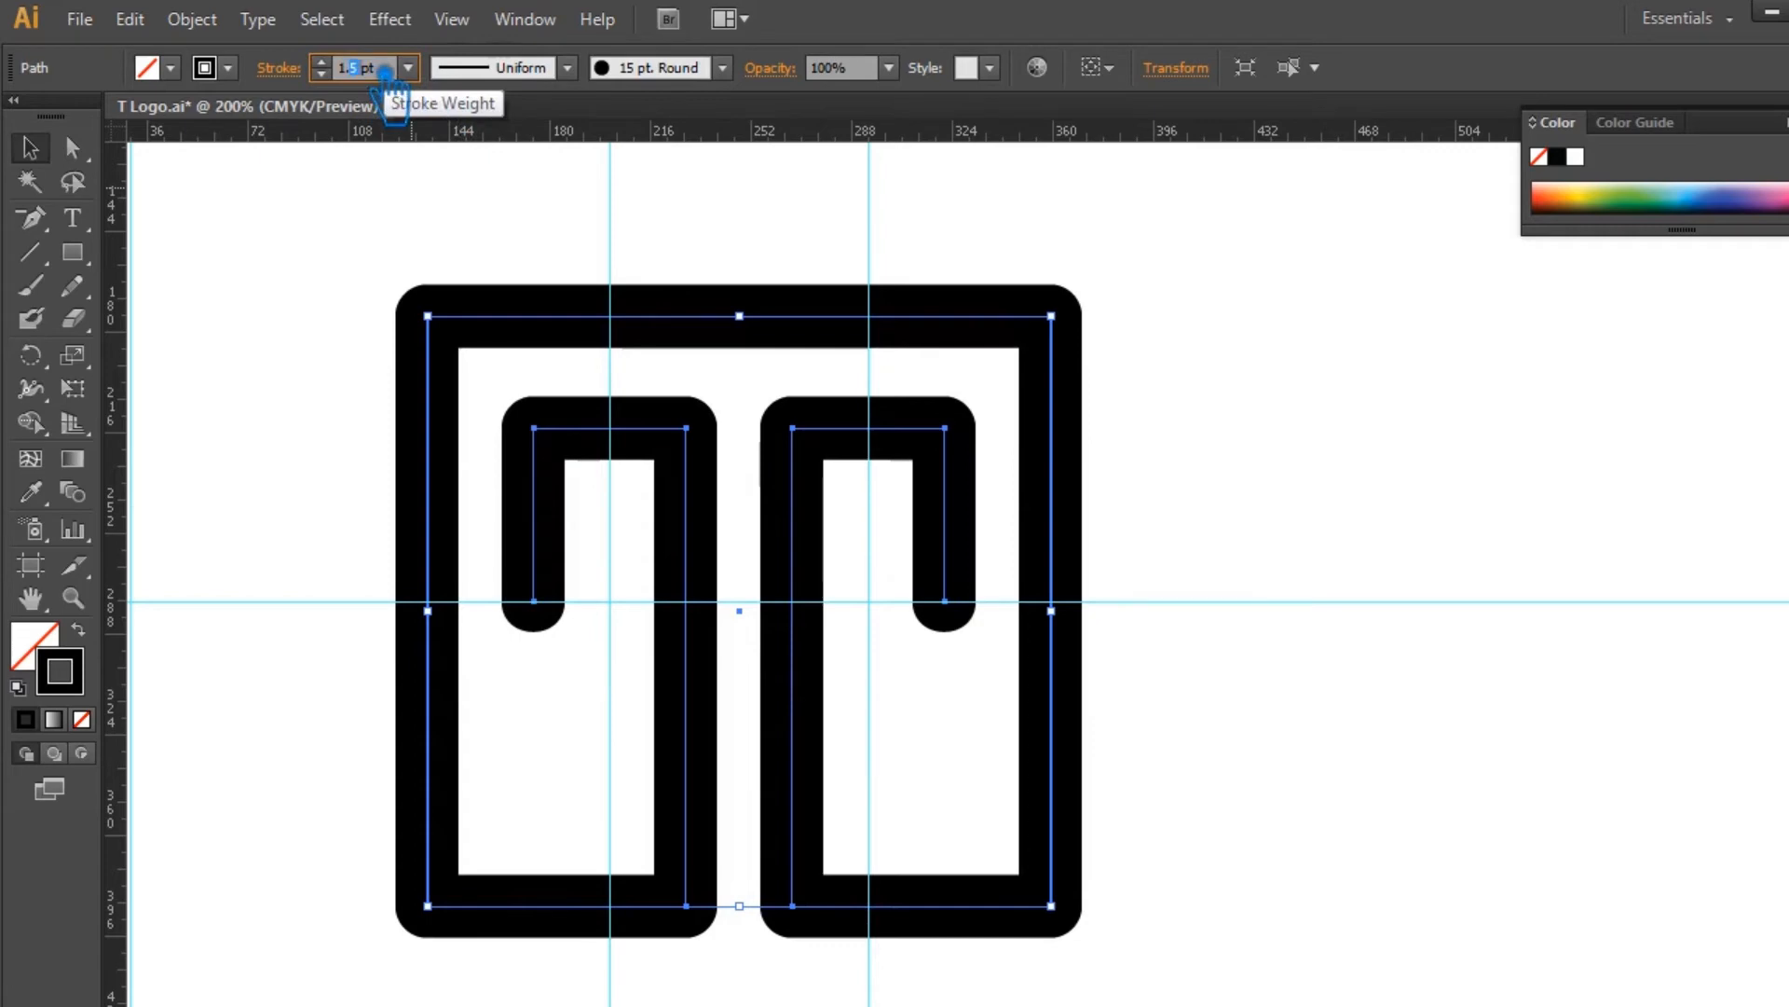
pyautogui.write('2')
pyautogui.press('Return')
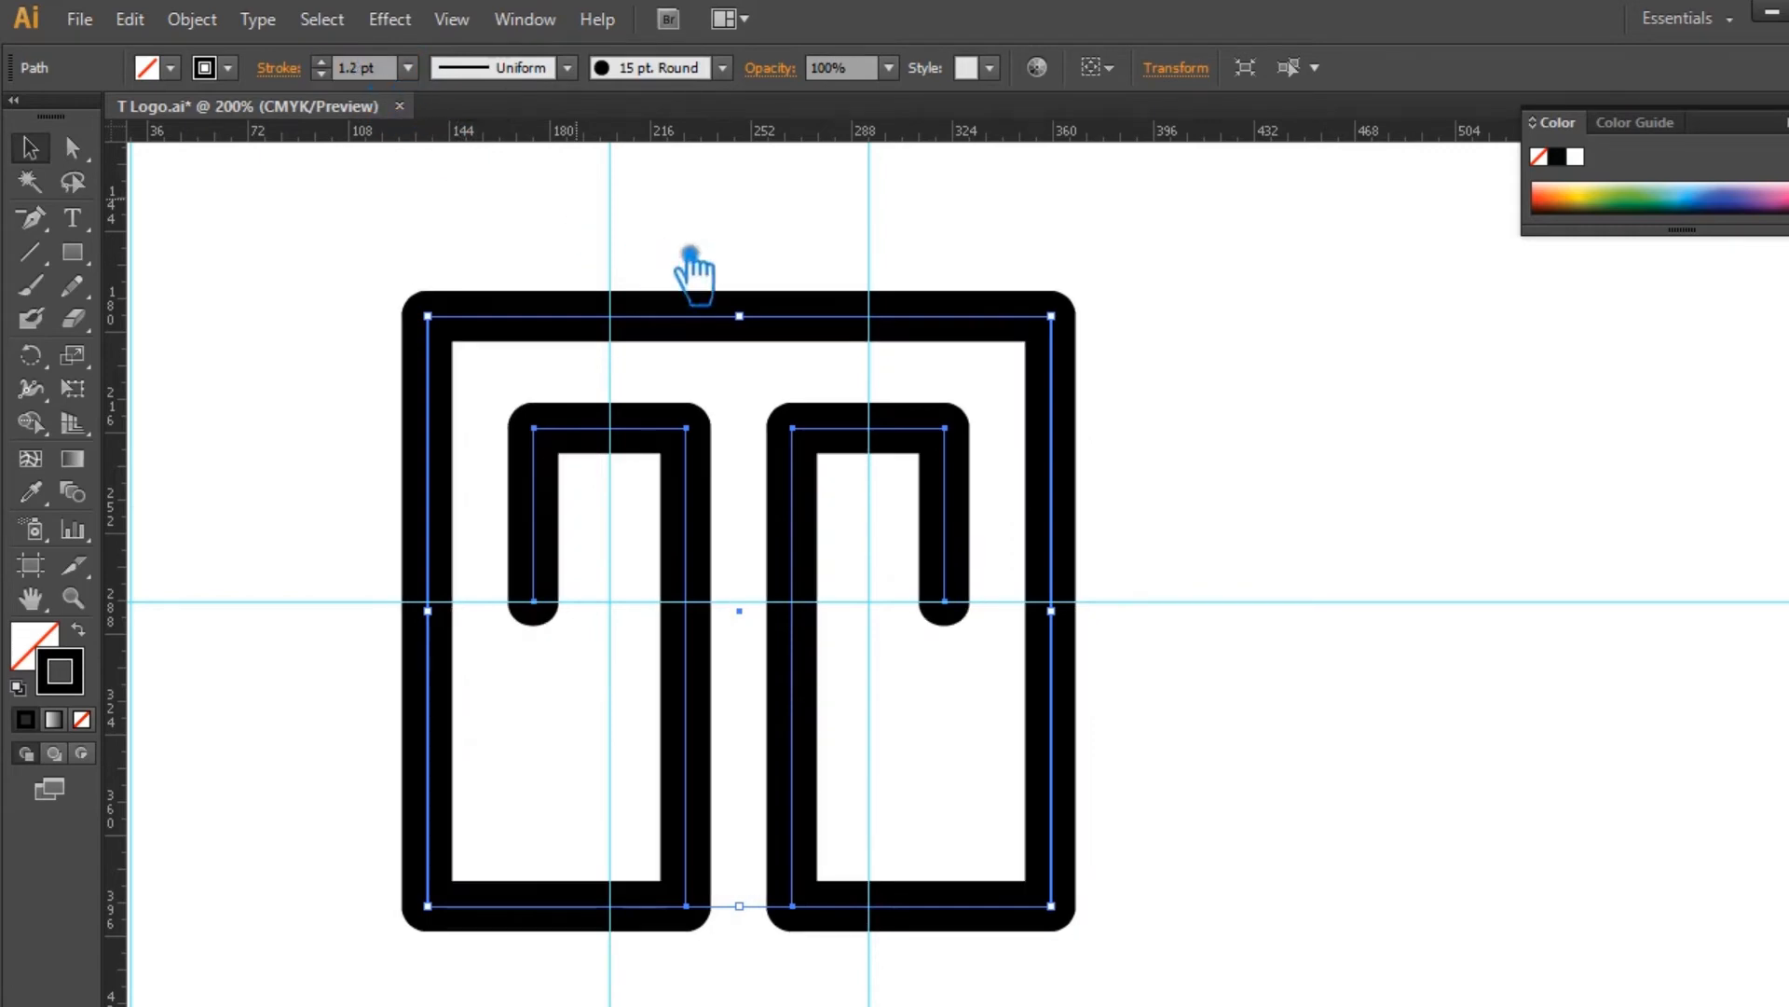
# Step: Set the logo path's stroke weight to 1.3 pt and deselect it
pyautogui.click(1261, 471)
pyautogui.click(1074, 520)
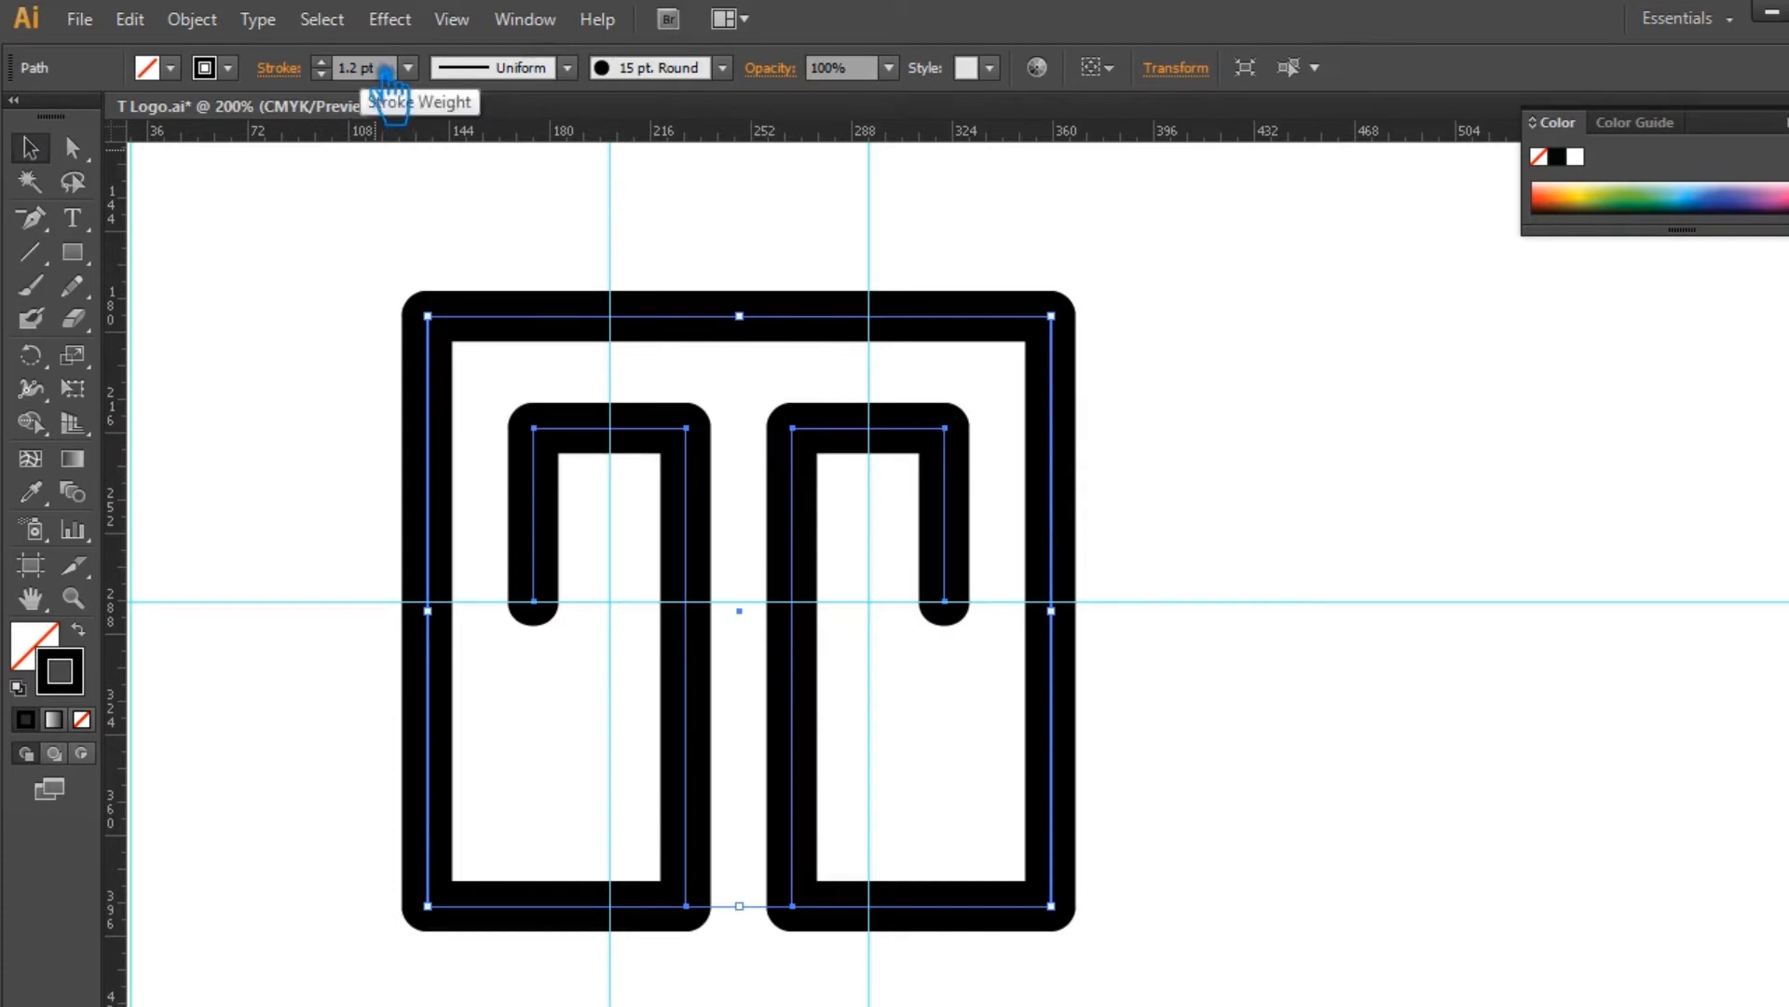
pyautogui.click(1335, 597)
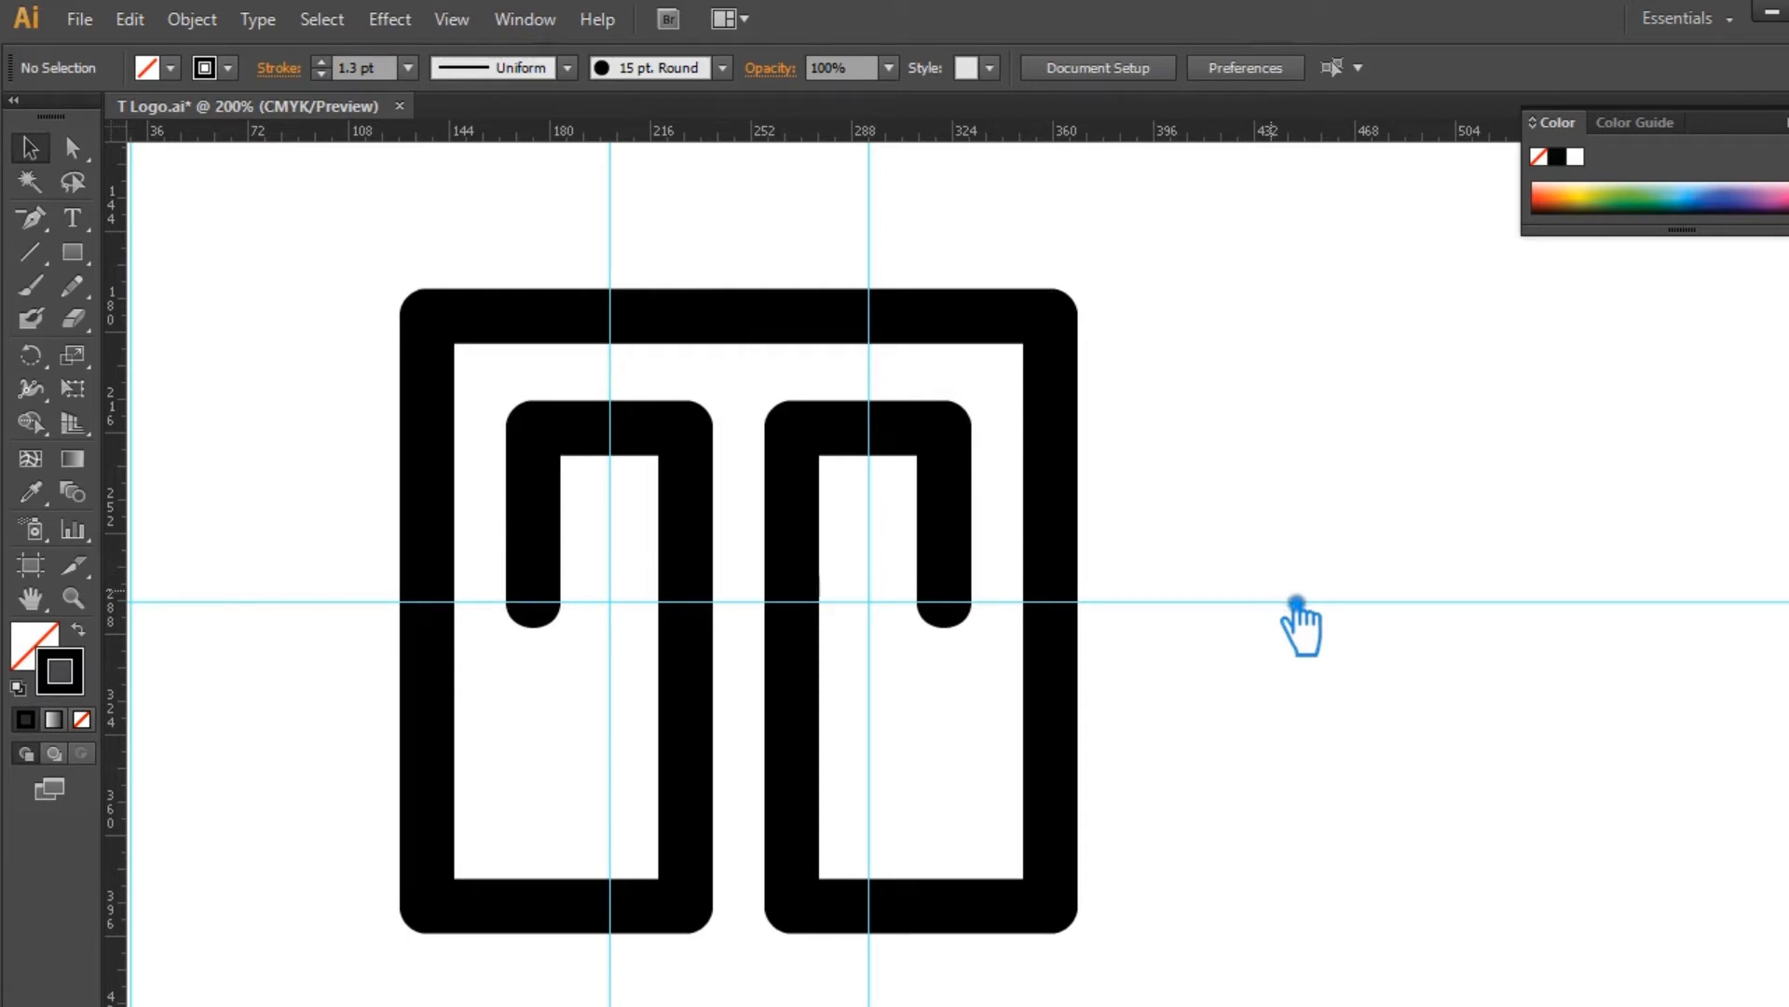
# Step: Hide the guides and select the whole logo path
pyautogui.hotkey('ctrl', ';')
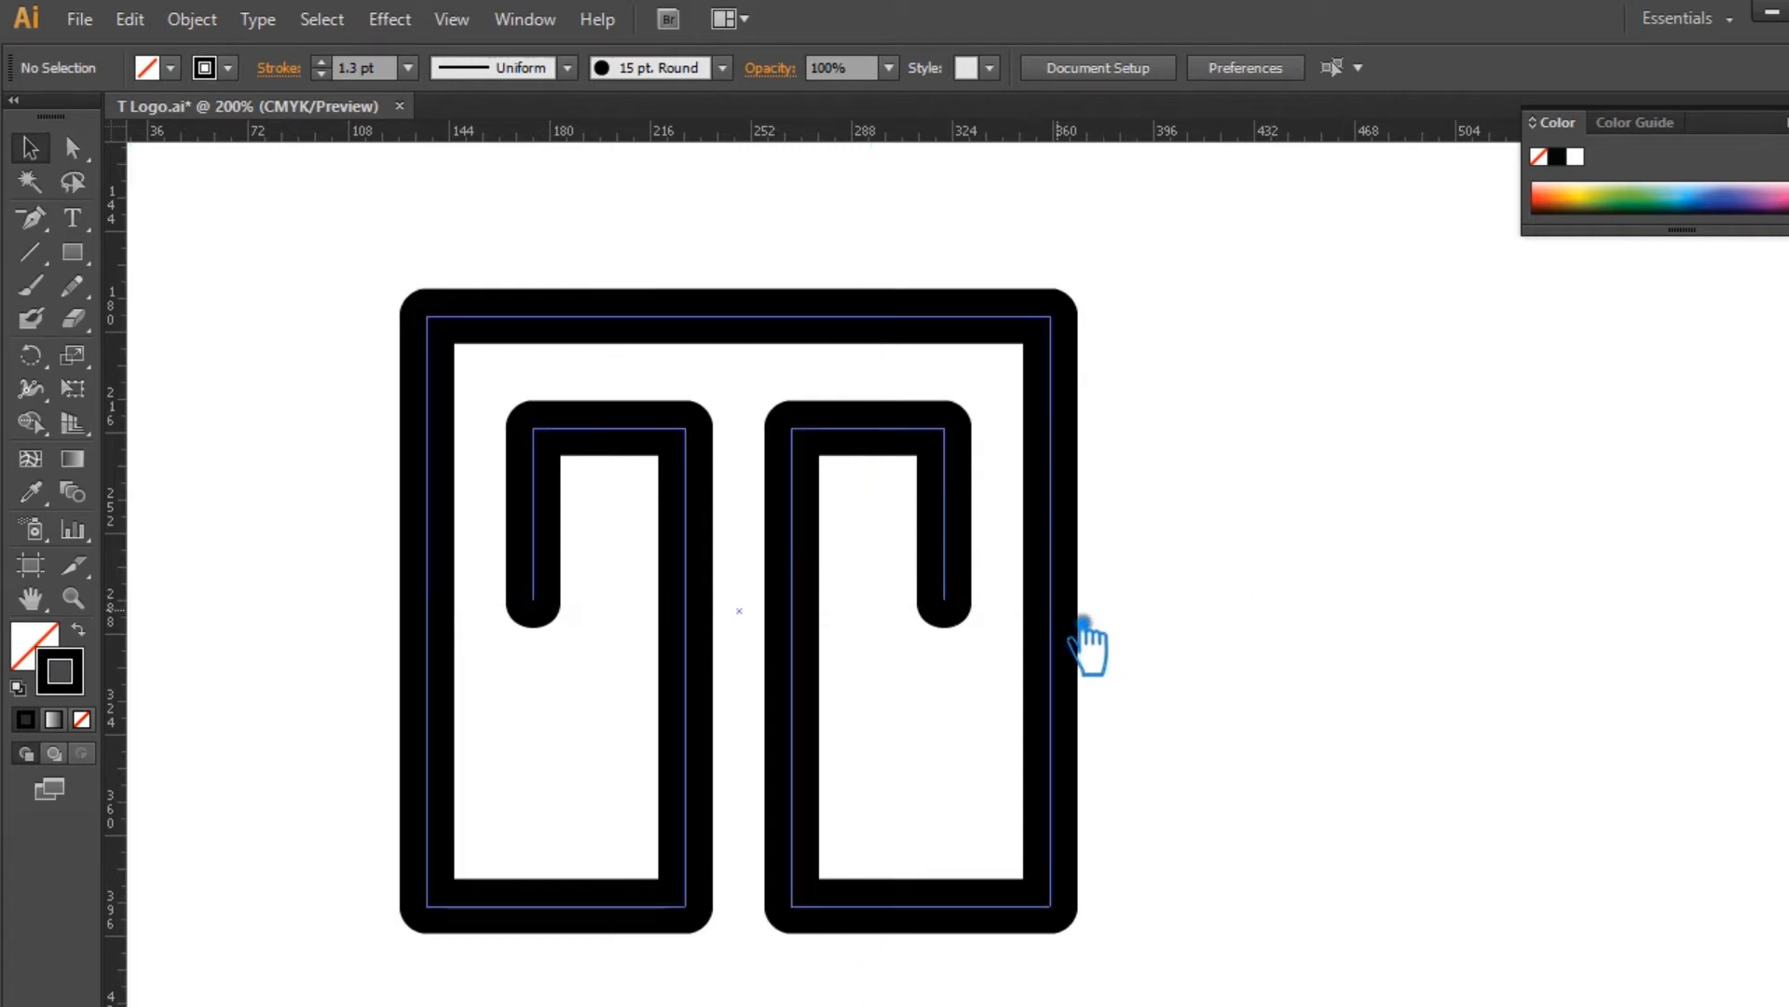
pyautogui.click(1085, 640)
pyautogui.click(1311, 639)
pyautogui.click(1071, 643)
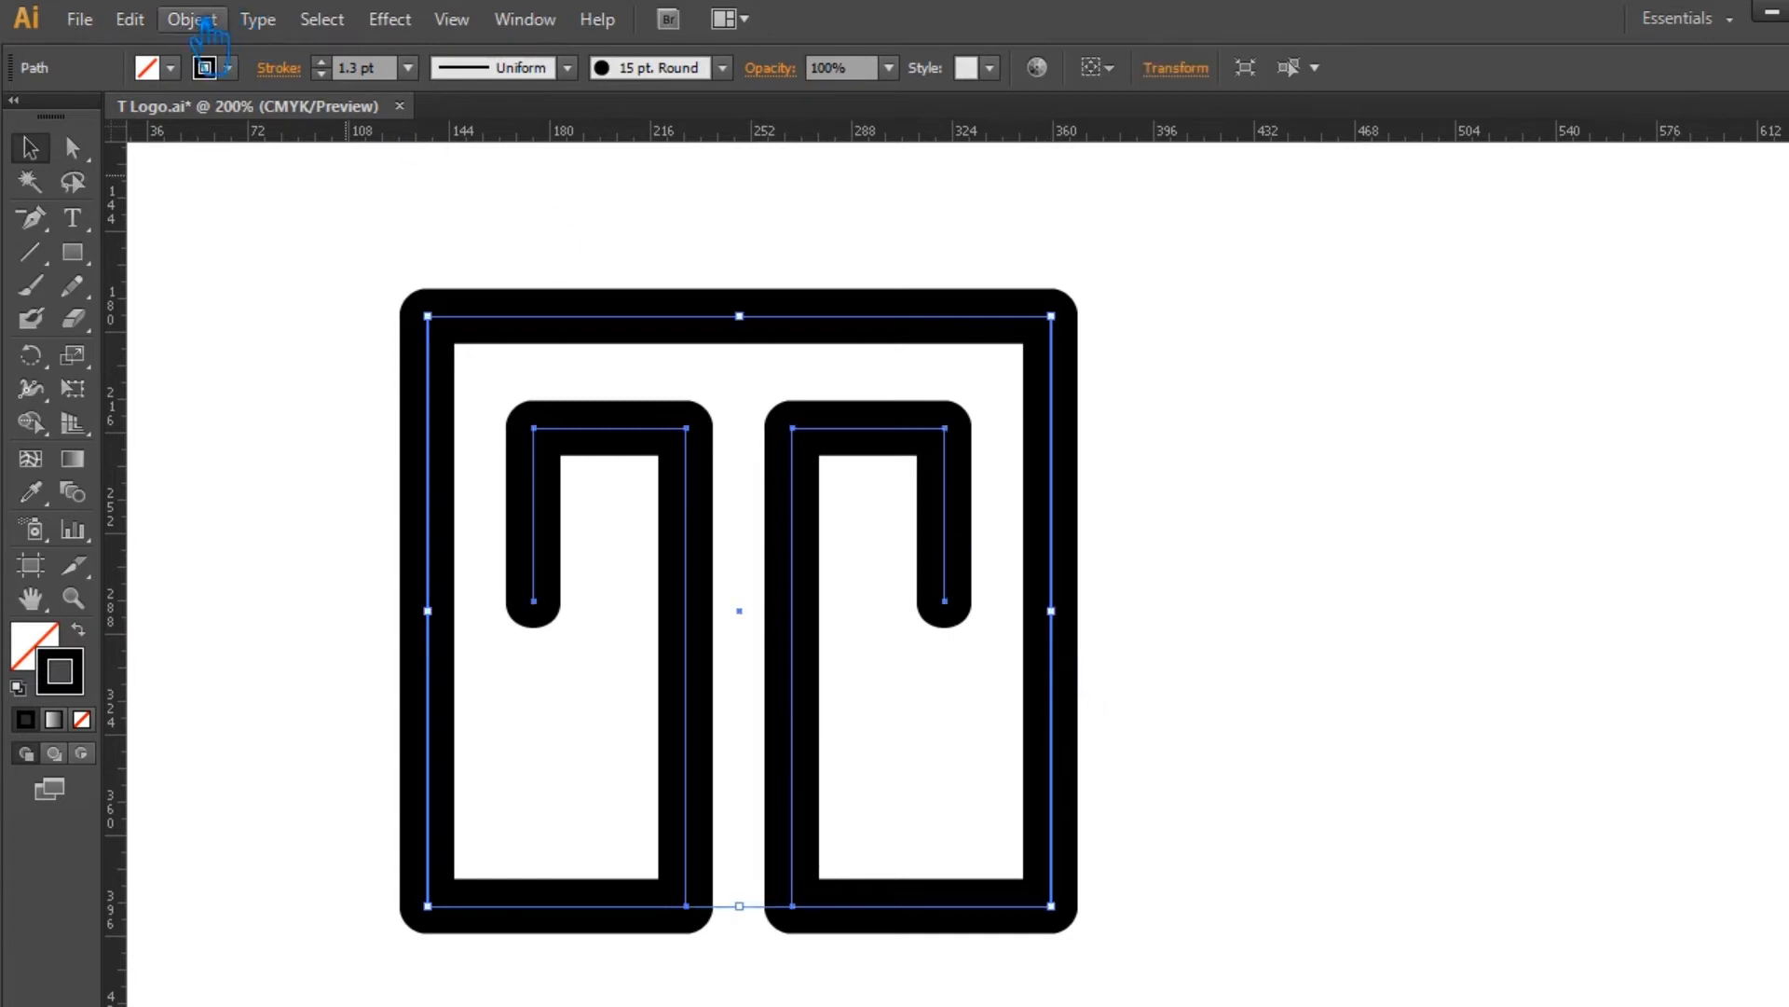
# Step: Expand the logo path's appearance into filled outlines and unite them into one shape with Pathfinder
pyautogui.click(192, 19)
pyautogui.click(224, 347)
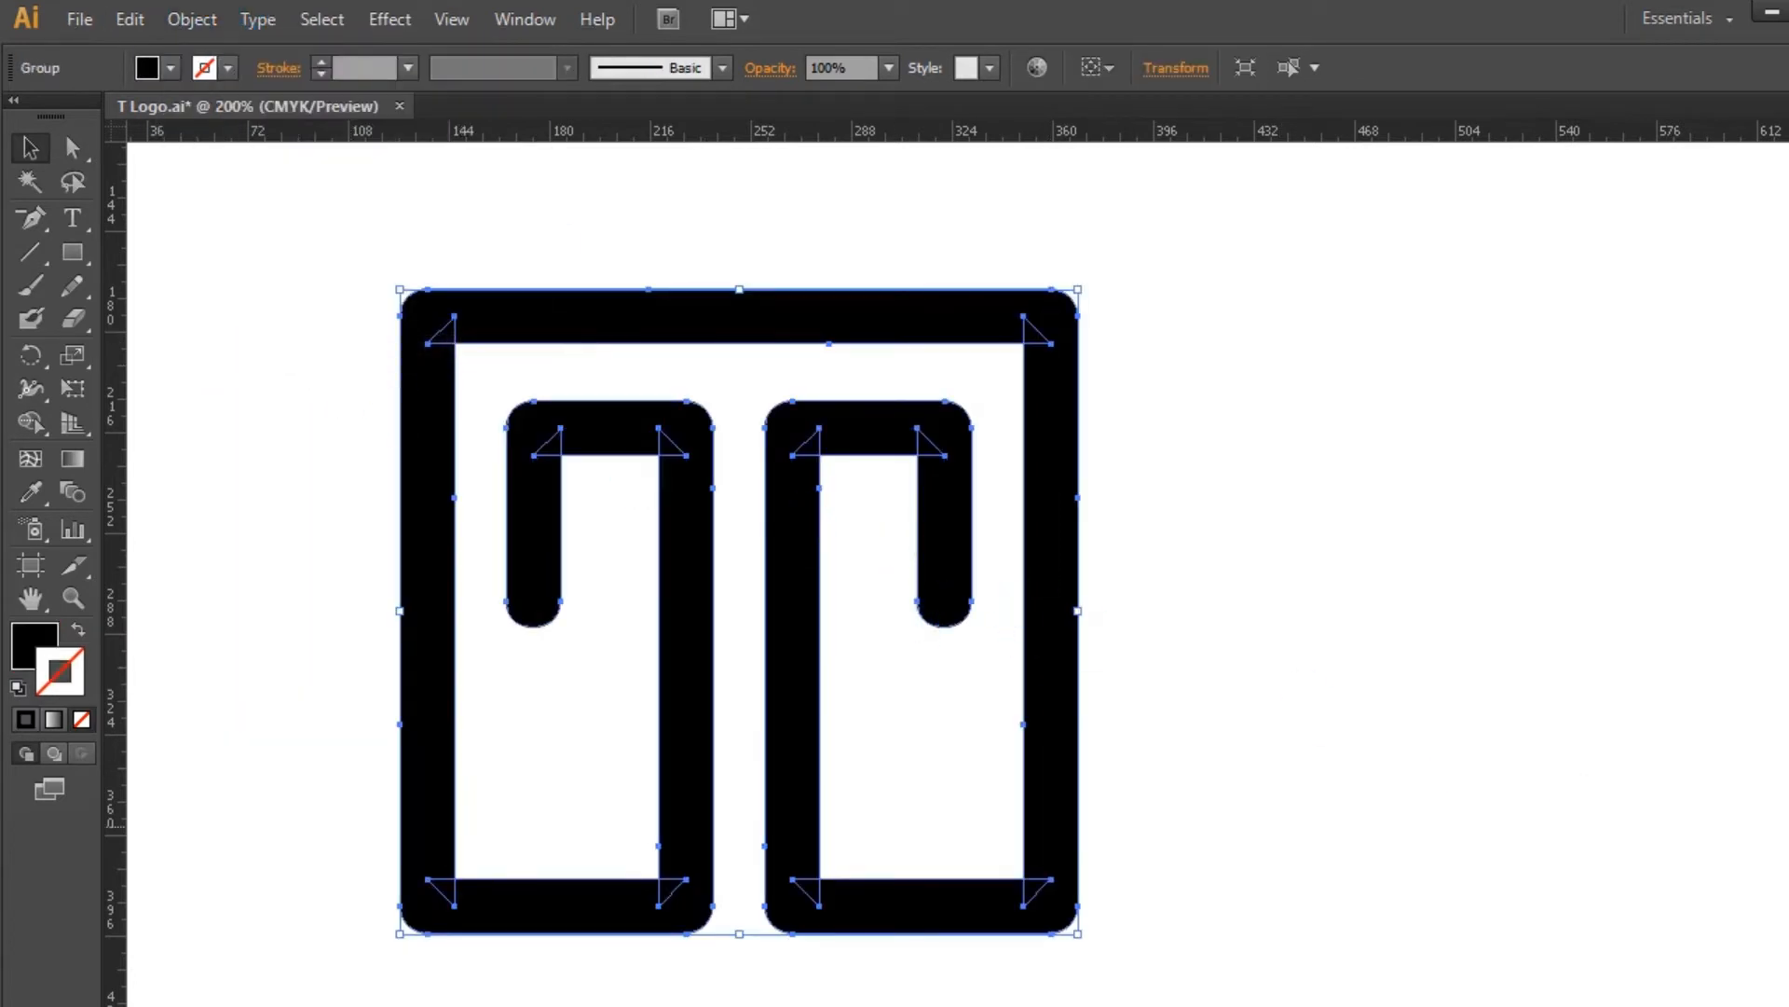
pyautogui.click(1788, 573)
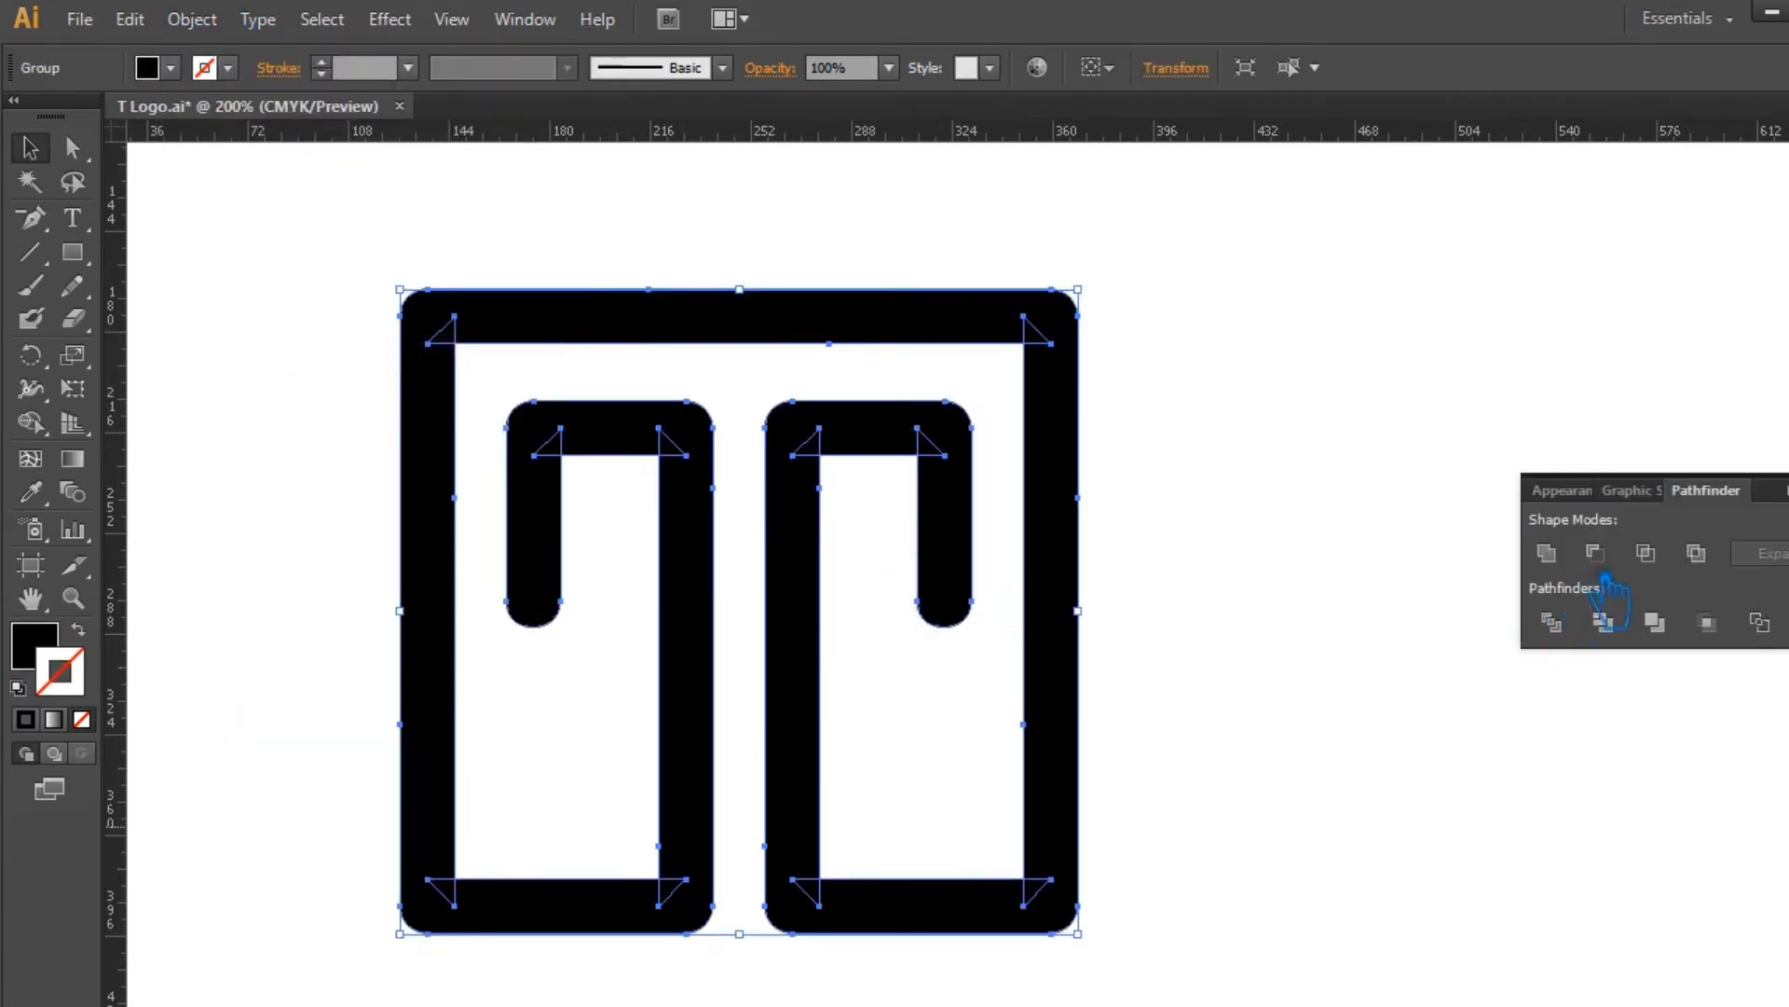
pyautogui.click(1573, 566)
pyautogui.click(314, 272)
pyautogui.click(31, 218)
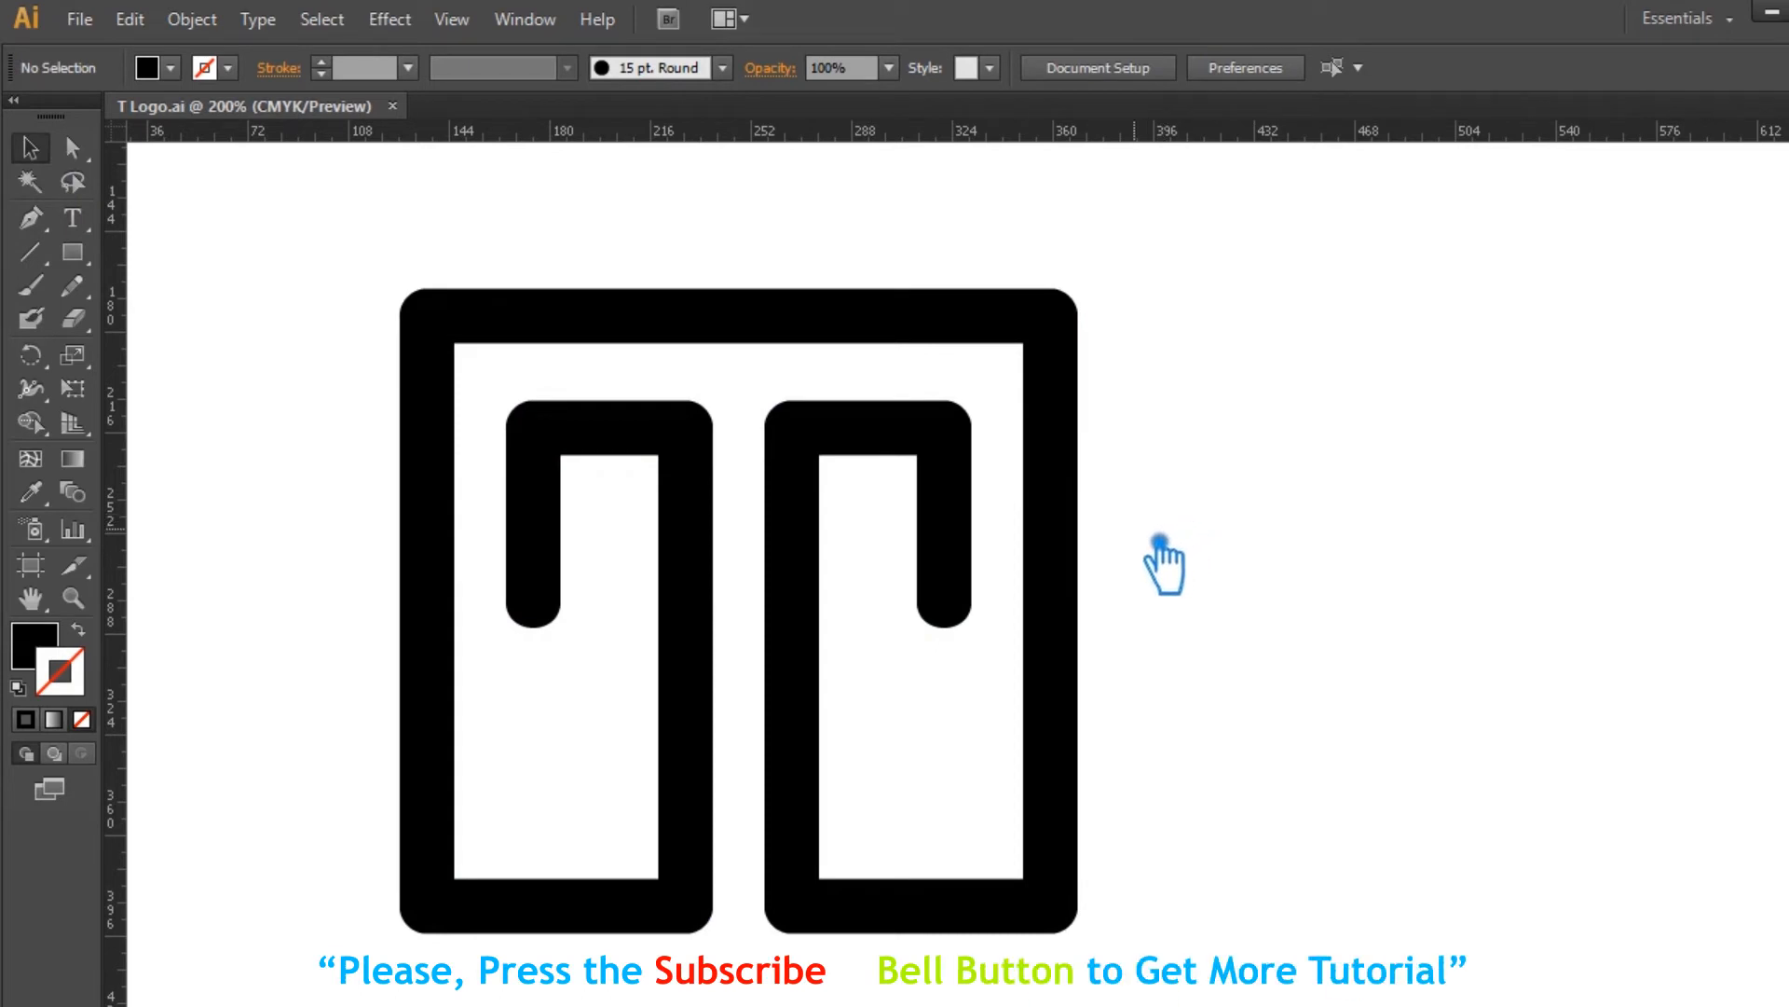
# Step: Nudge the anchor points of the two inner hooks' upper bars up one increment and save the file
pyautogui.press('a')
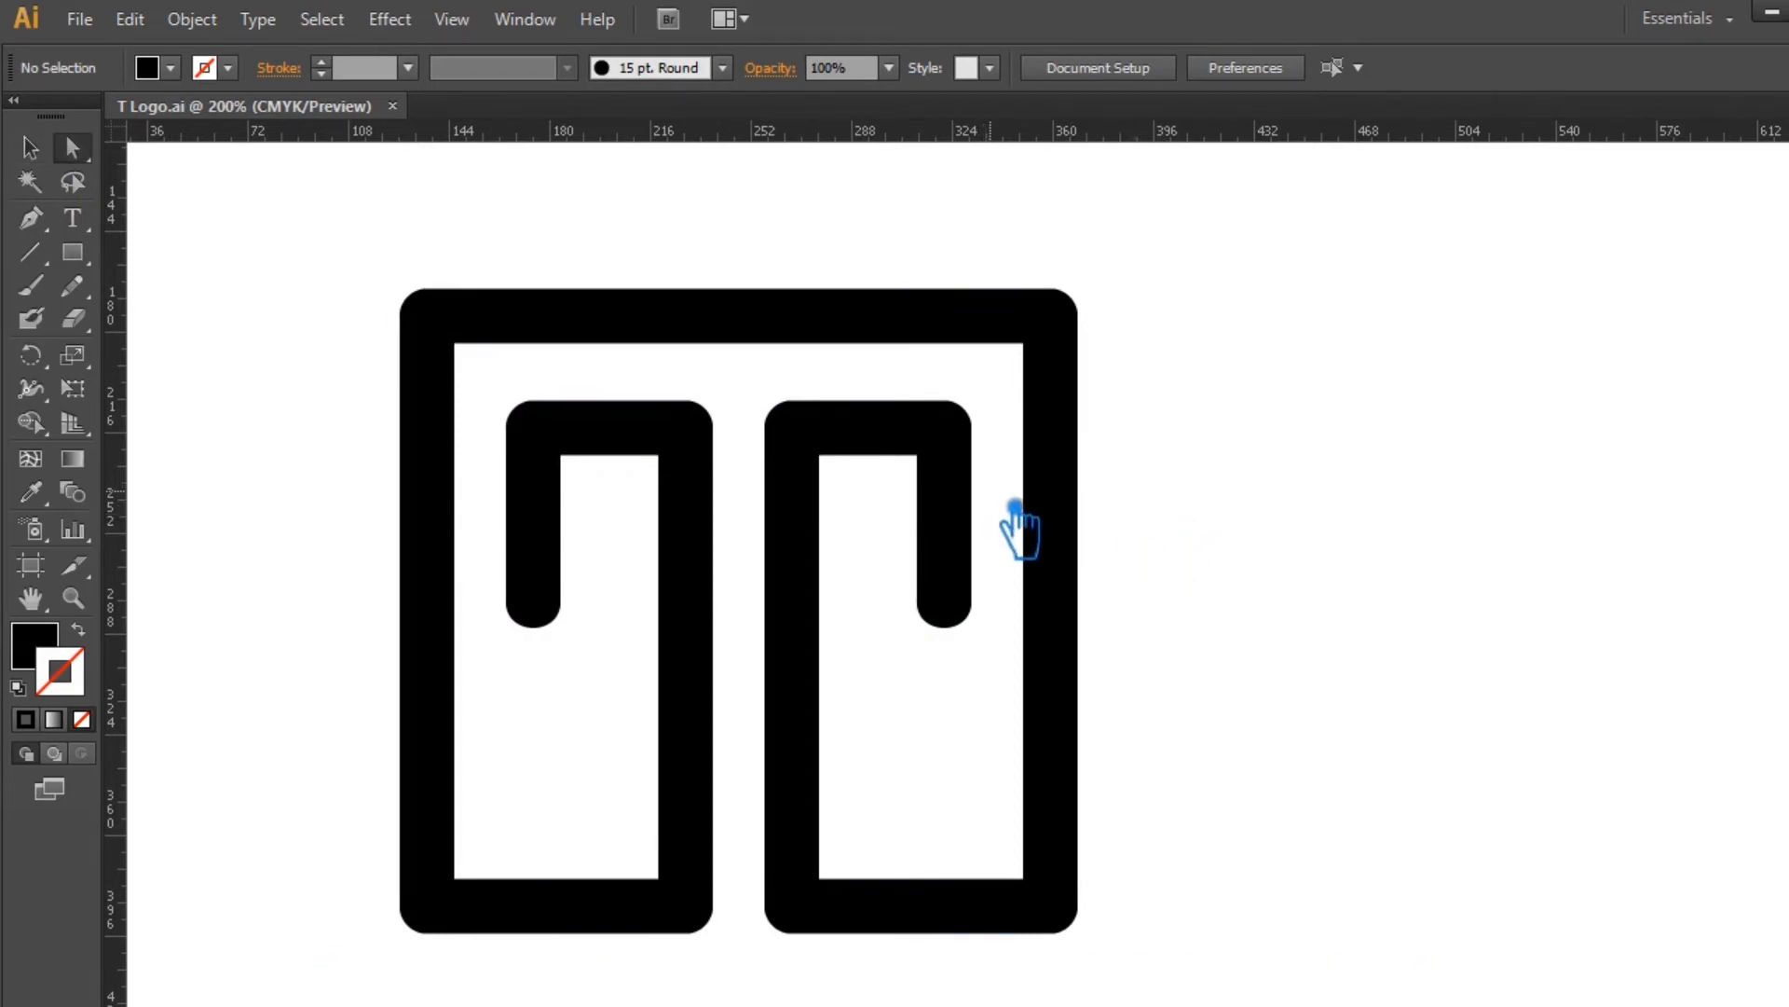
pyautogui.moveTo(999, 498); pyautogui.dragTo(494, 384)
pyautogui.press('Up')
pyautogui.click(1259, 420)
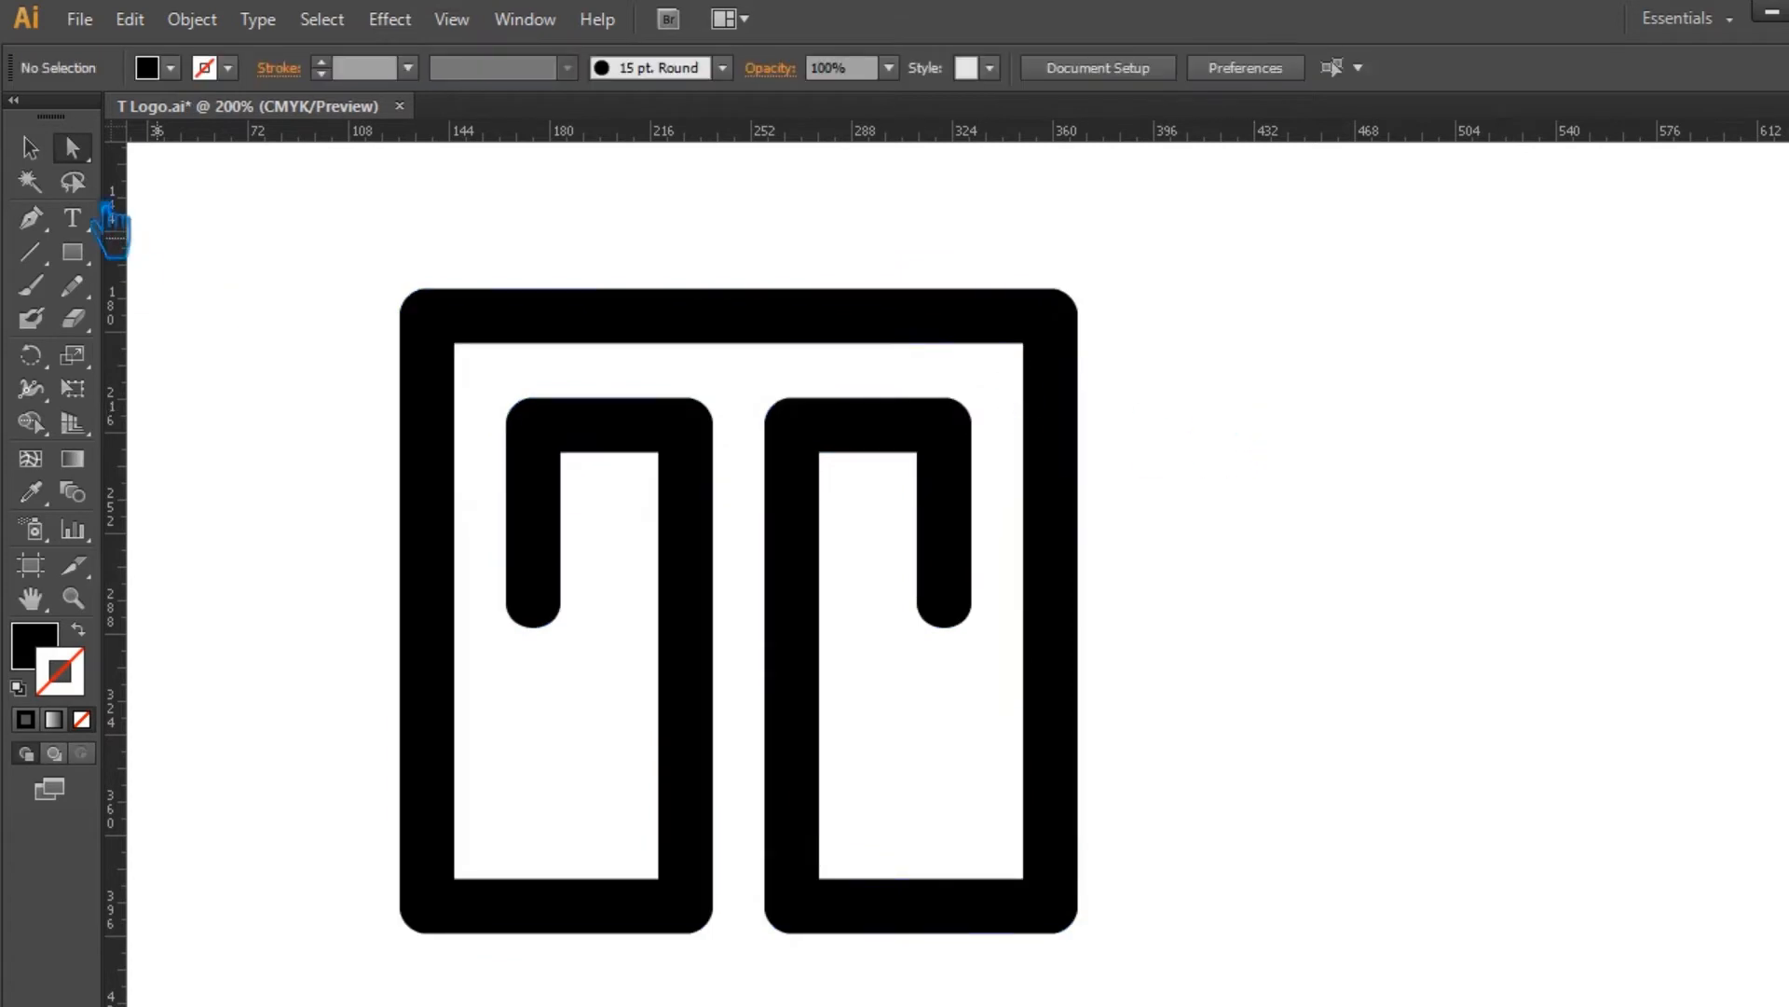
pyautogui.hotkey('ctrl', 's')
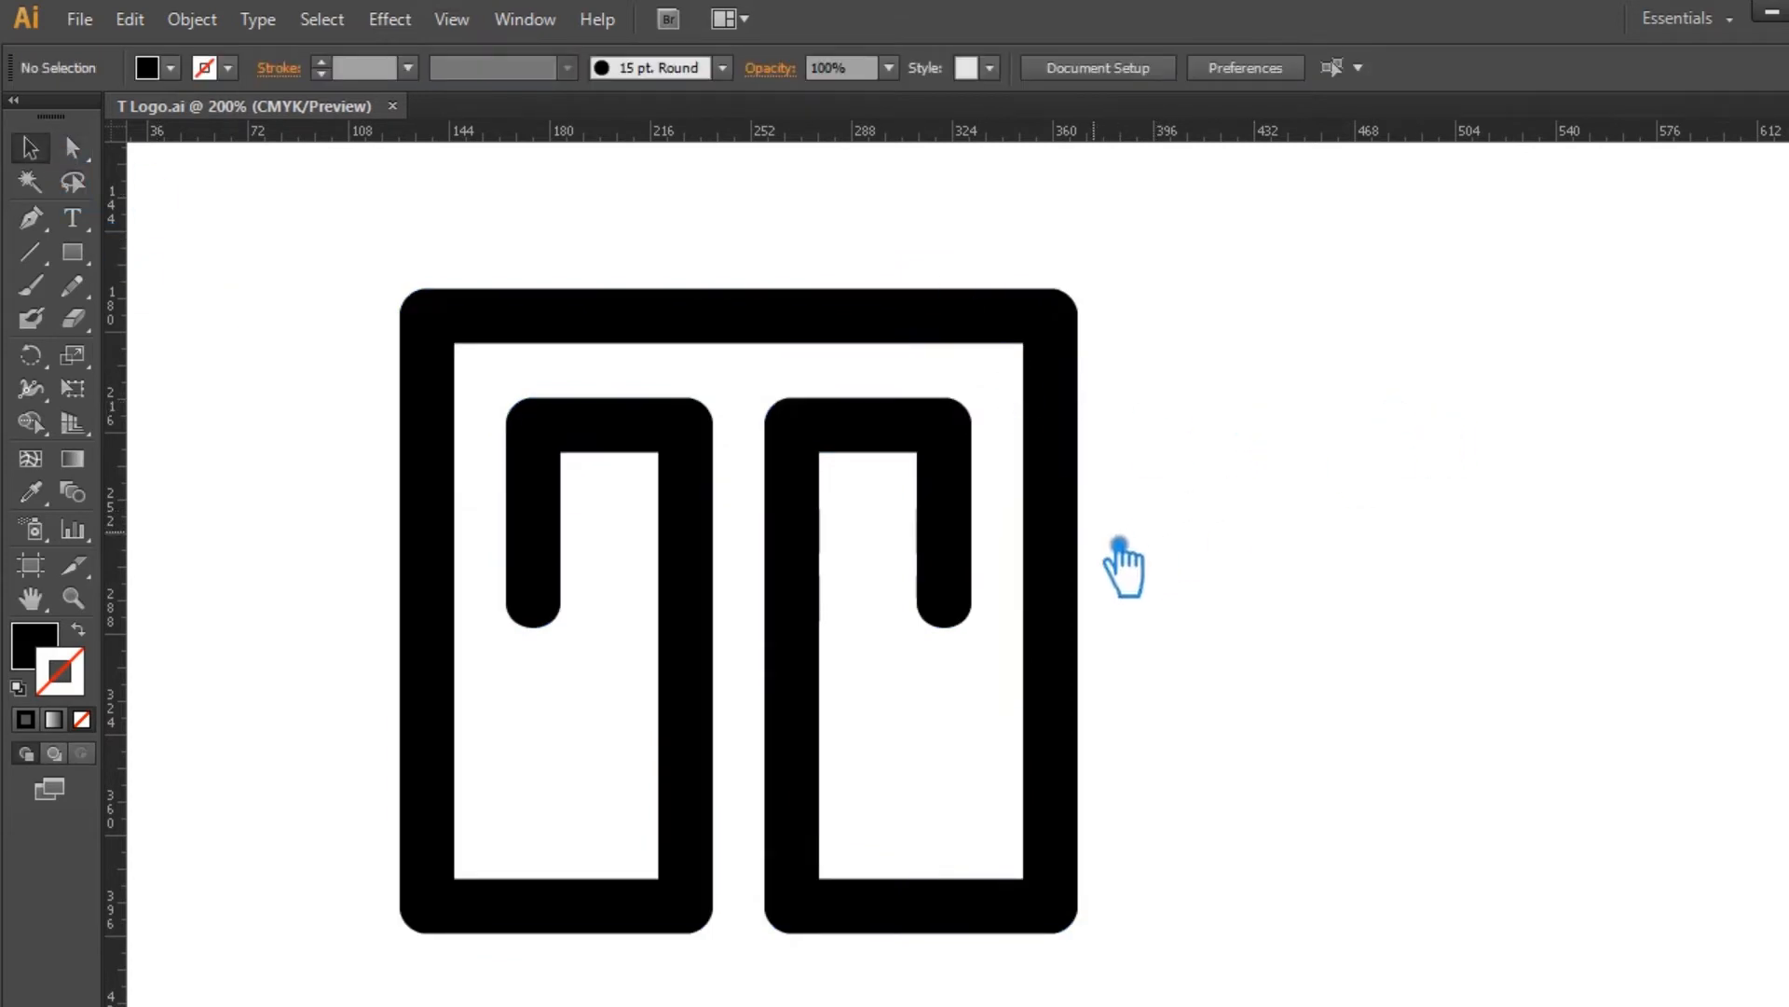
# Step: Reposition the logo on the artboard and duplicate it directly to its right
pyautogui.hotkey('ctrl', '1')
pyautogui.moveTo(756, 570); pyautogui.dragTo(875, 511)
pyautogui.click(1078, 471)
pyautogui.hotkey('ctrl', '+')
pyautogui.hotkey('ctrl', '+')
pyautogui.moveTo(1078, 471); pyautogui.dragTo(1189, 602)
pyautogui.moveTo(667, 354); pyautogui.dragTo(1130, 378)
# Step: Fill the original logo with a white-to-black linear gradient from its lower-left to upper-right corner, shifting the midpoint toward the lower left
pyautogui.click(1044, 664)
pyautogui.click(626, 410)
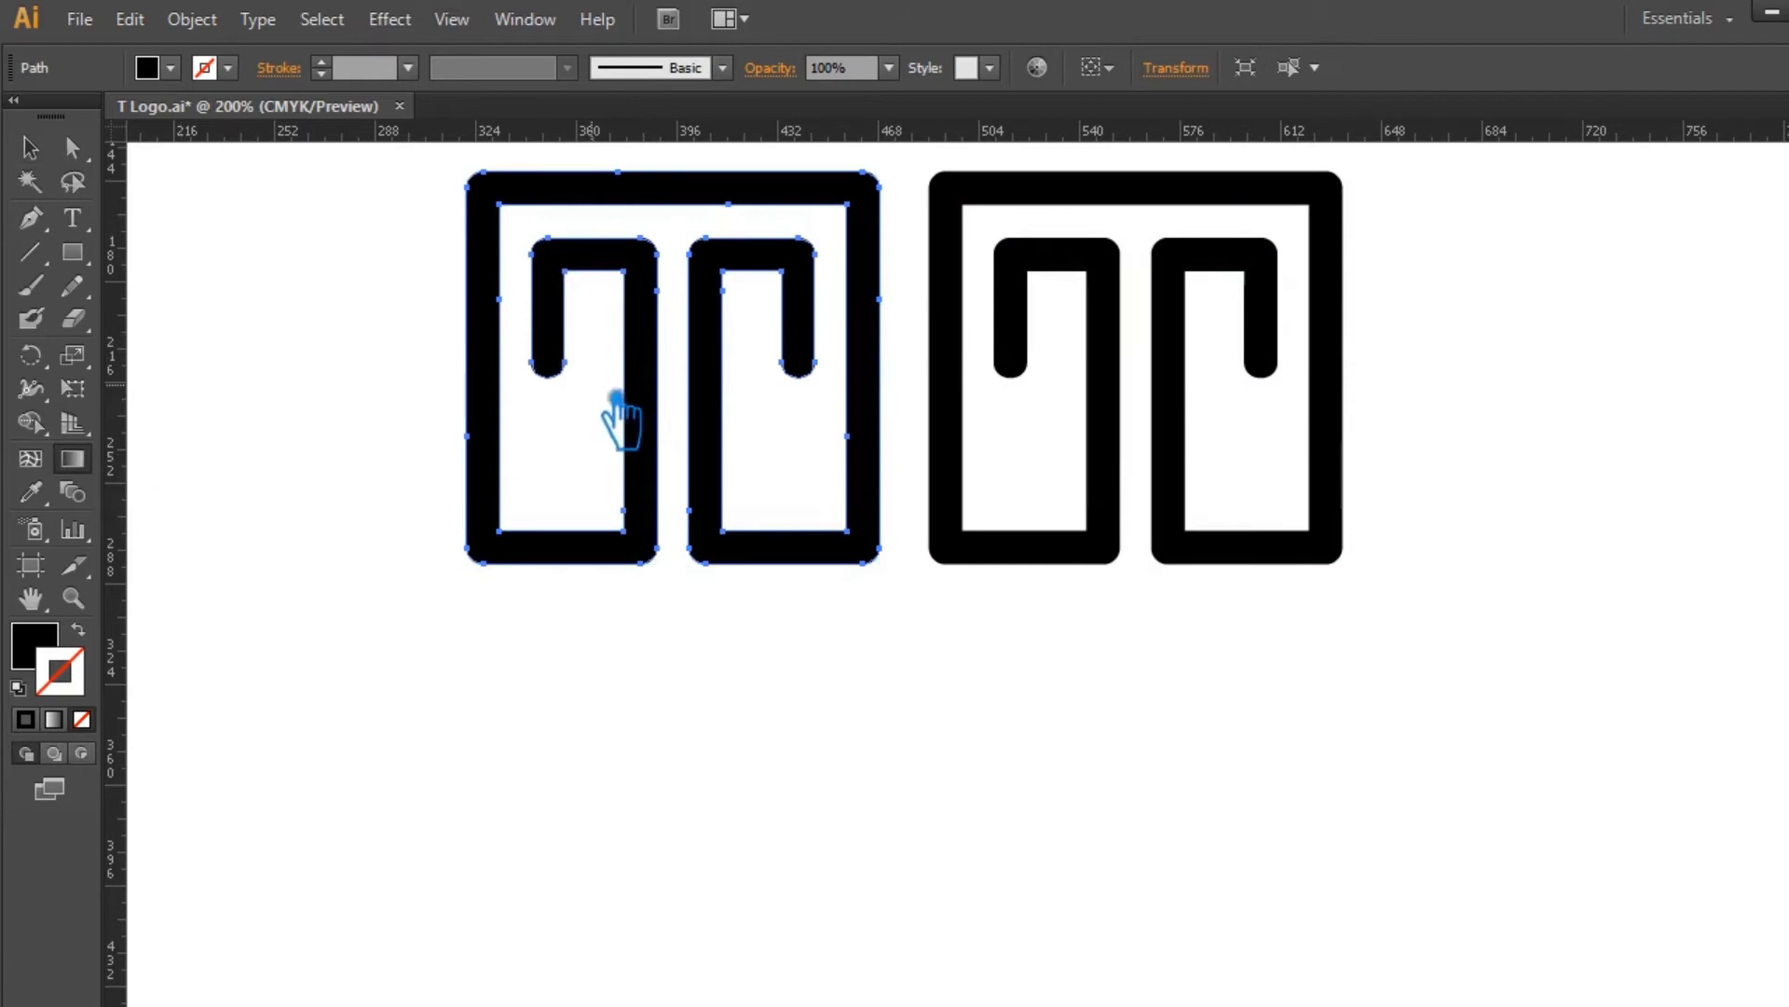
pyautogui.click(40, 643)
pyautogui.click(508, 549)
pyautogui.moveTo(476, 563); pyautogui.dragTo(876, 178)
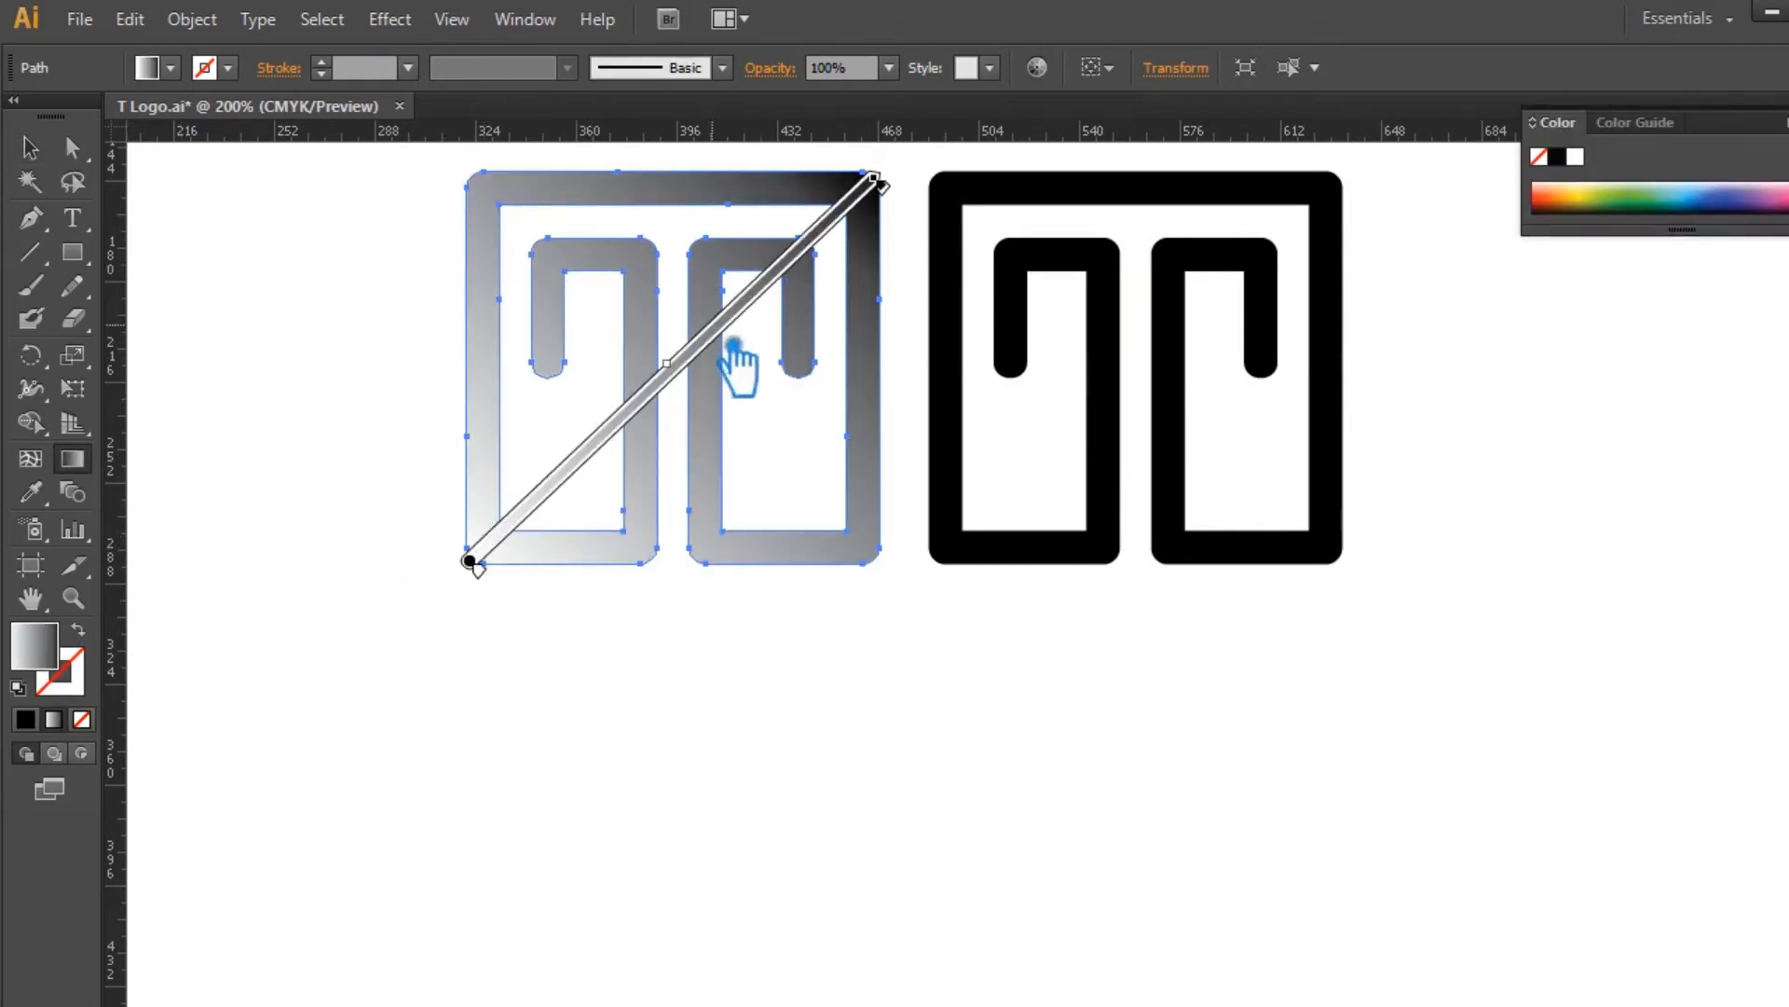
pyautogui.moveTo(688, 377); pyautogui.dragTo(547, 501)
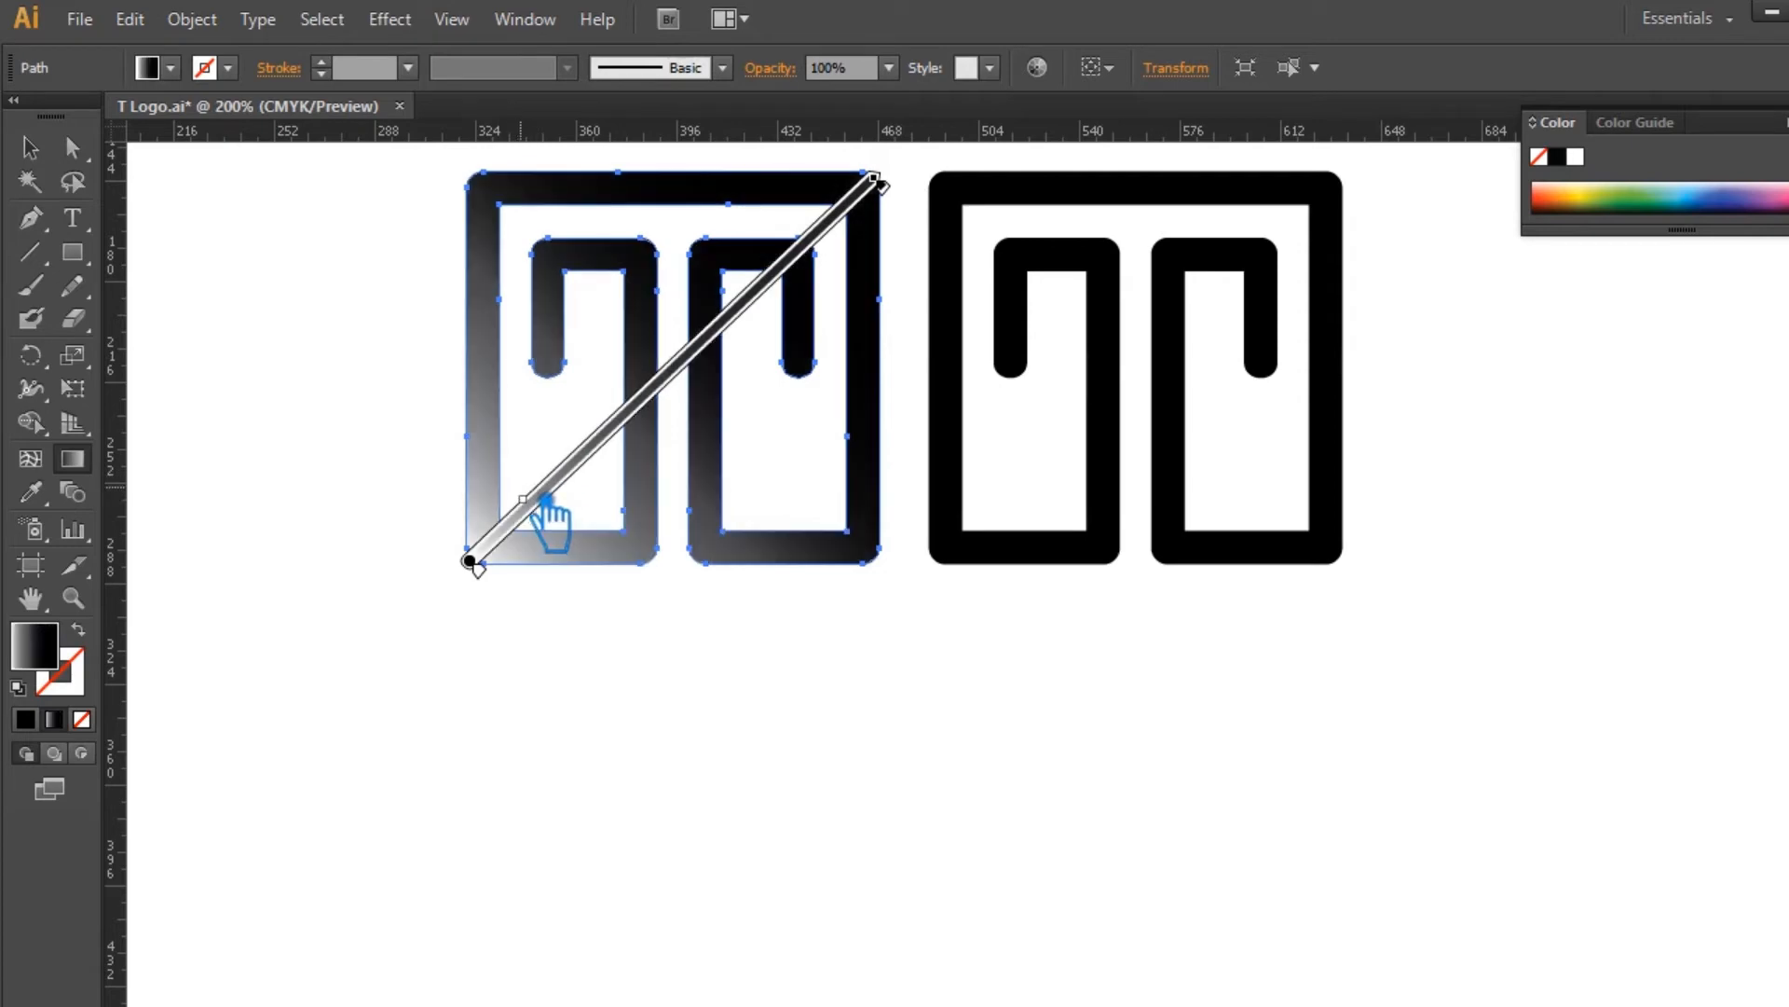
pyautogui.press('v')
pyautogui.click(317, 376)
pyautogui.hotkey('ctrl', '-')
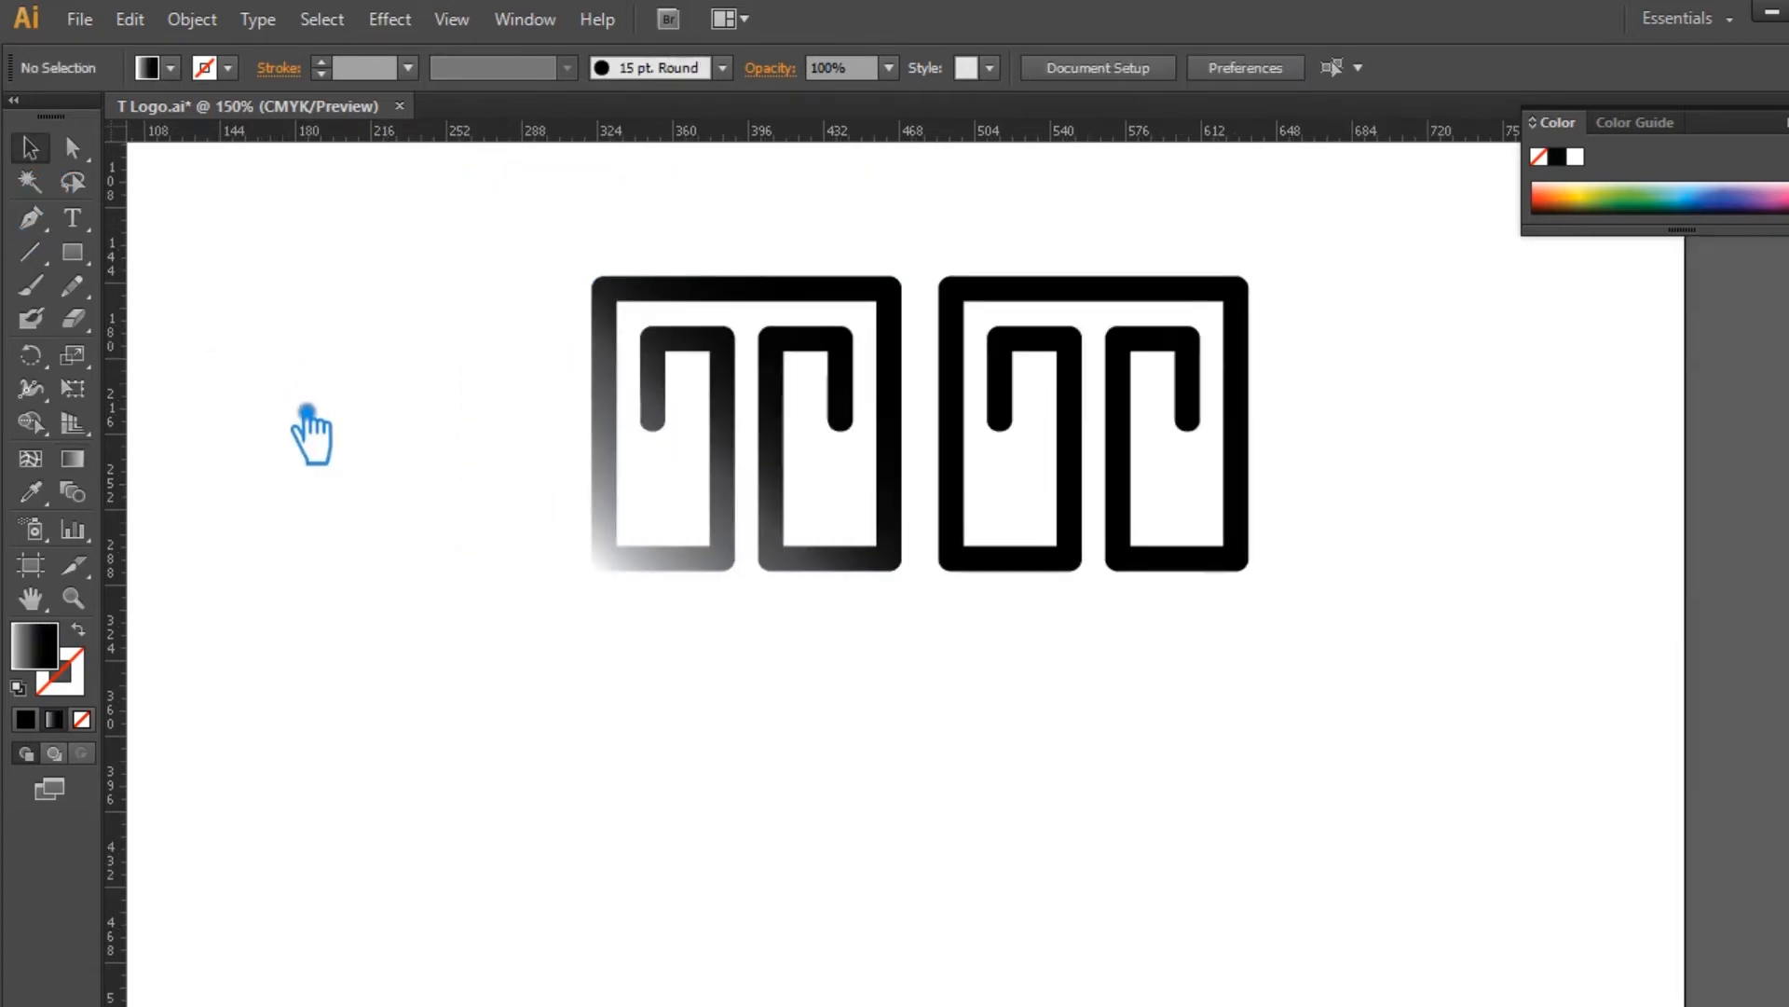
pyautogui.click(1083, 466)
pyautogui.press('Delete')
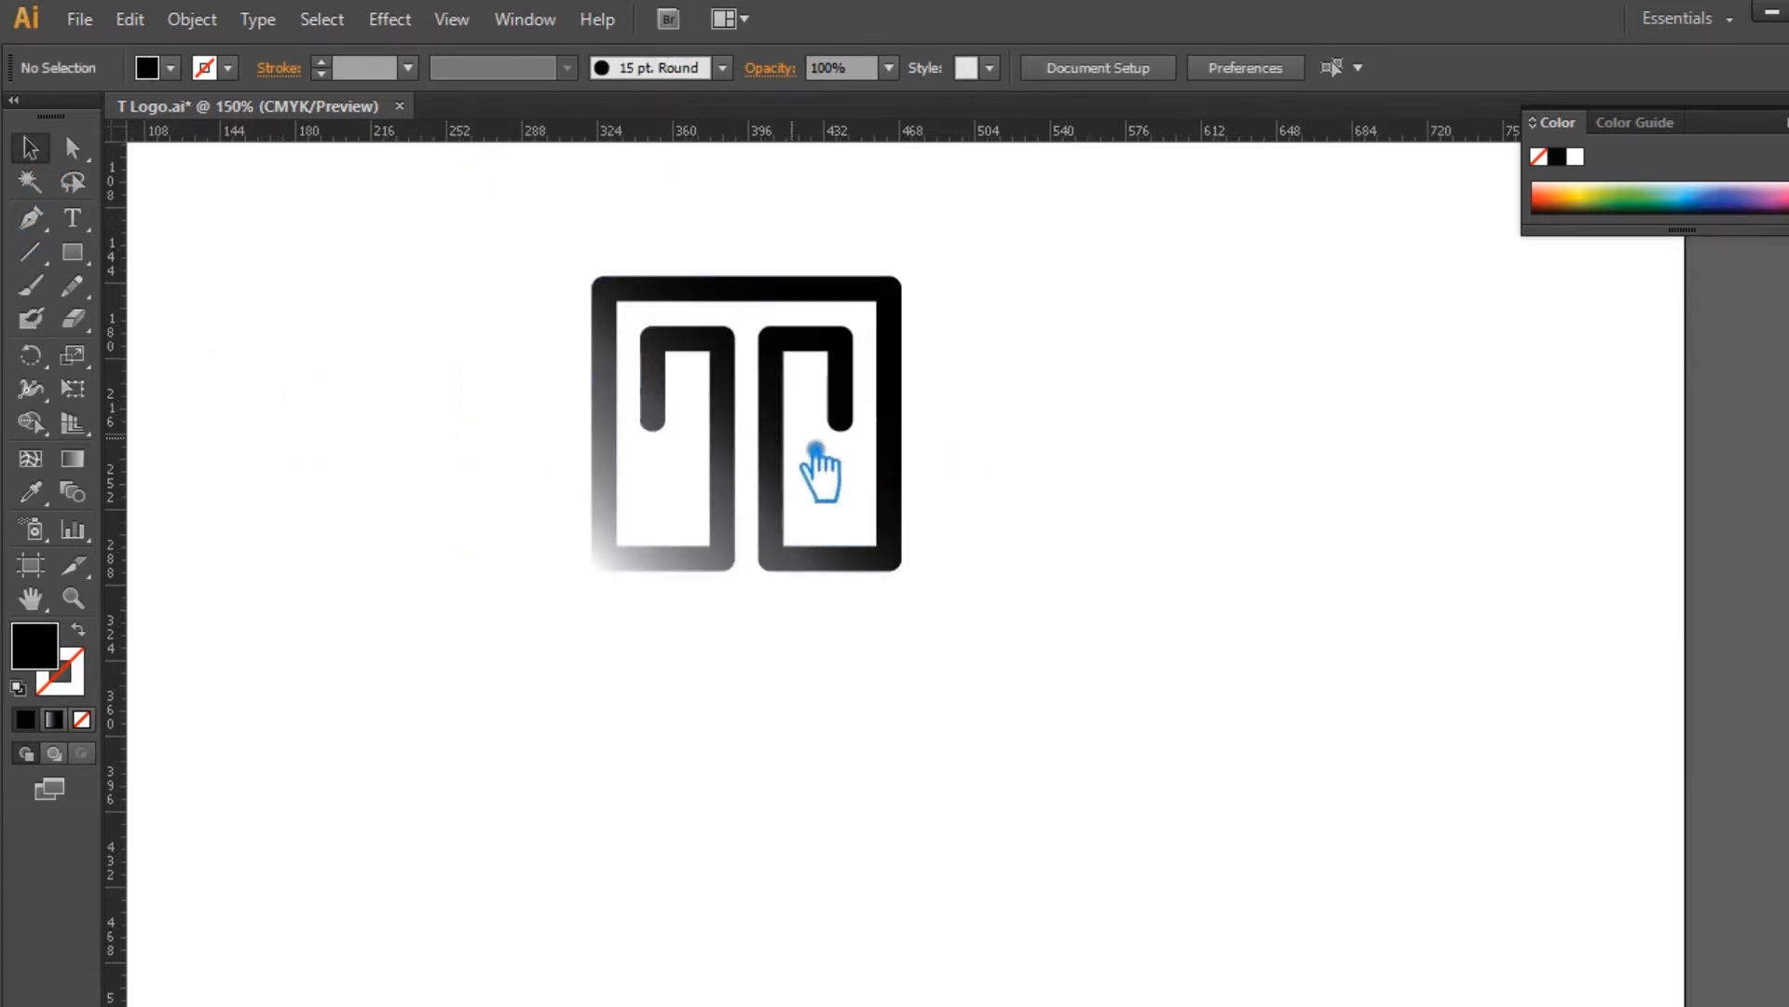
pyautogui.click(783, 436)
pyautogui.click(980, 438)
pyautogui.hotkey('ctrl', 'z')
pyautogui.click(1206, 653)
# Step: Draw a small black square beside the logos and repeat it downward to make a column of four evenly spaced squares
pyautogui.click(837, 567)
pyautogui.click(265, 571)
pyautogui.click(26, 719)
pyautogui.click(84, 253)
pyautogui.moveTo(187, 251)
pyautogui.mouseDown()
pyautogui.moveTo(262, 321)
pyautogui.moveTo(262, 432)
pyautogui.mouseUp()
pyautogui.hotkey('ctrl', 'd')
pyautogui.hotkey('ctrl', 'd')
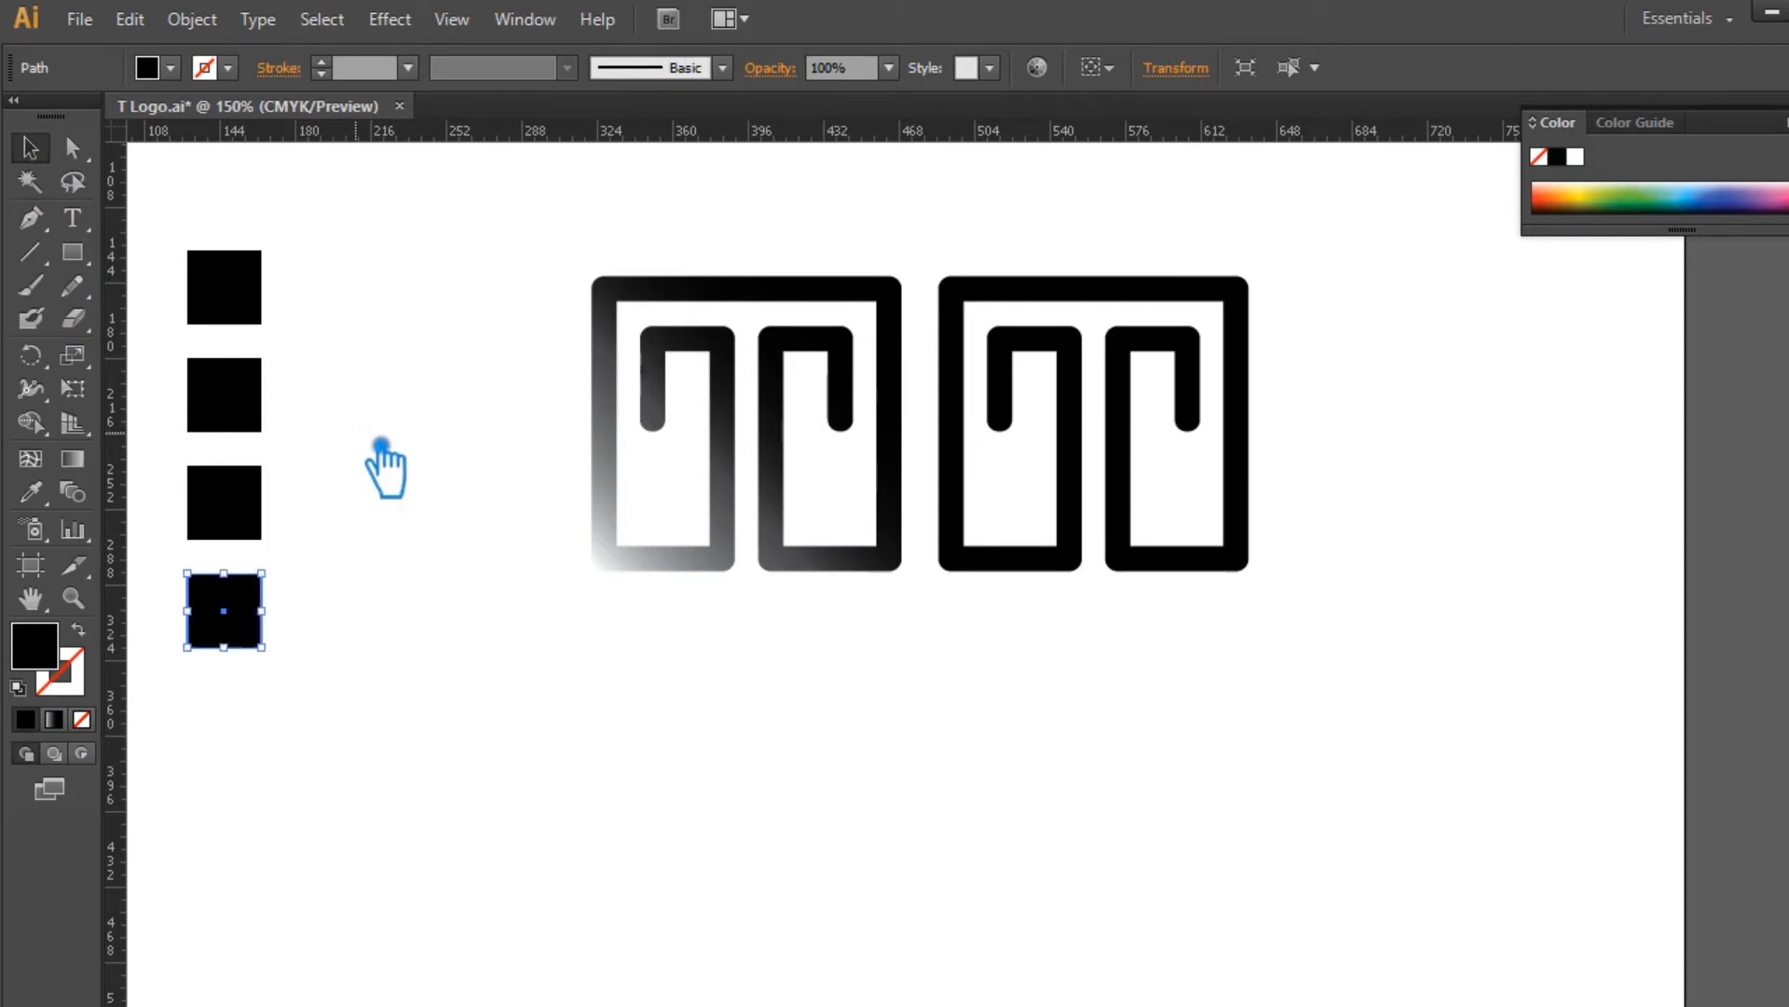
pyautogui.click(382, 438)
pyautogui.click(253, 312)
pyautogui.keyDown('shift'); pyautogui.click(228, 395); pyautogui.keyUp('shift')
pyautogui.keyDown('shift'); pyautogui.click(228, 504); pyautogui.keyUp('shift')
pyautogui.keyDown('shift'); pyautogui.click(229, 610); pyautogui.keyUp('shift')
pyautogui.click(405, 447)
# Step: Fill the topmost square with light blue
pyautogui.click(238, 303)
pyautogui.doubleClick(35, 644)
pyautogui.click(1167, 387)
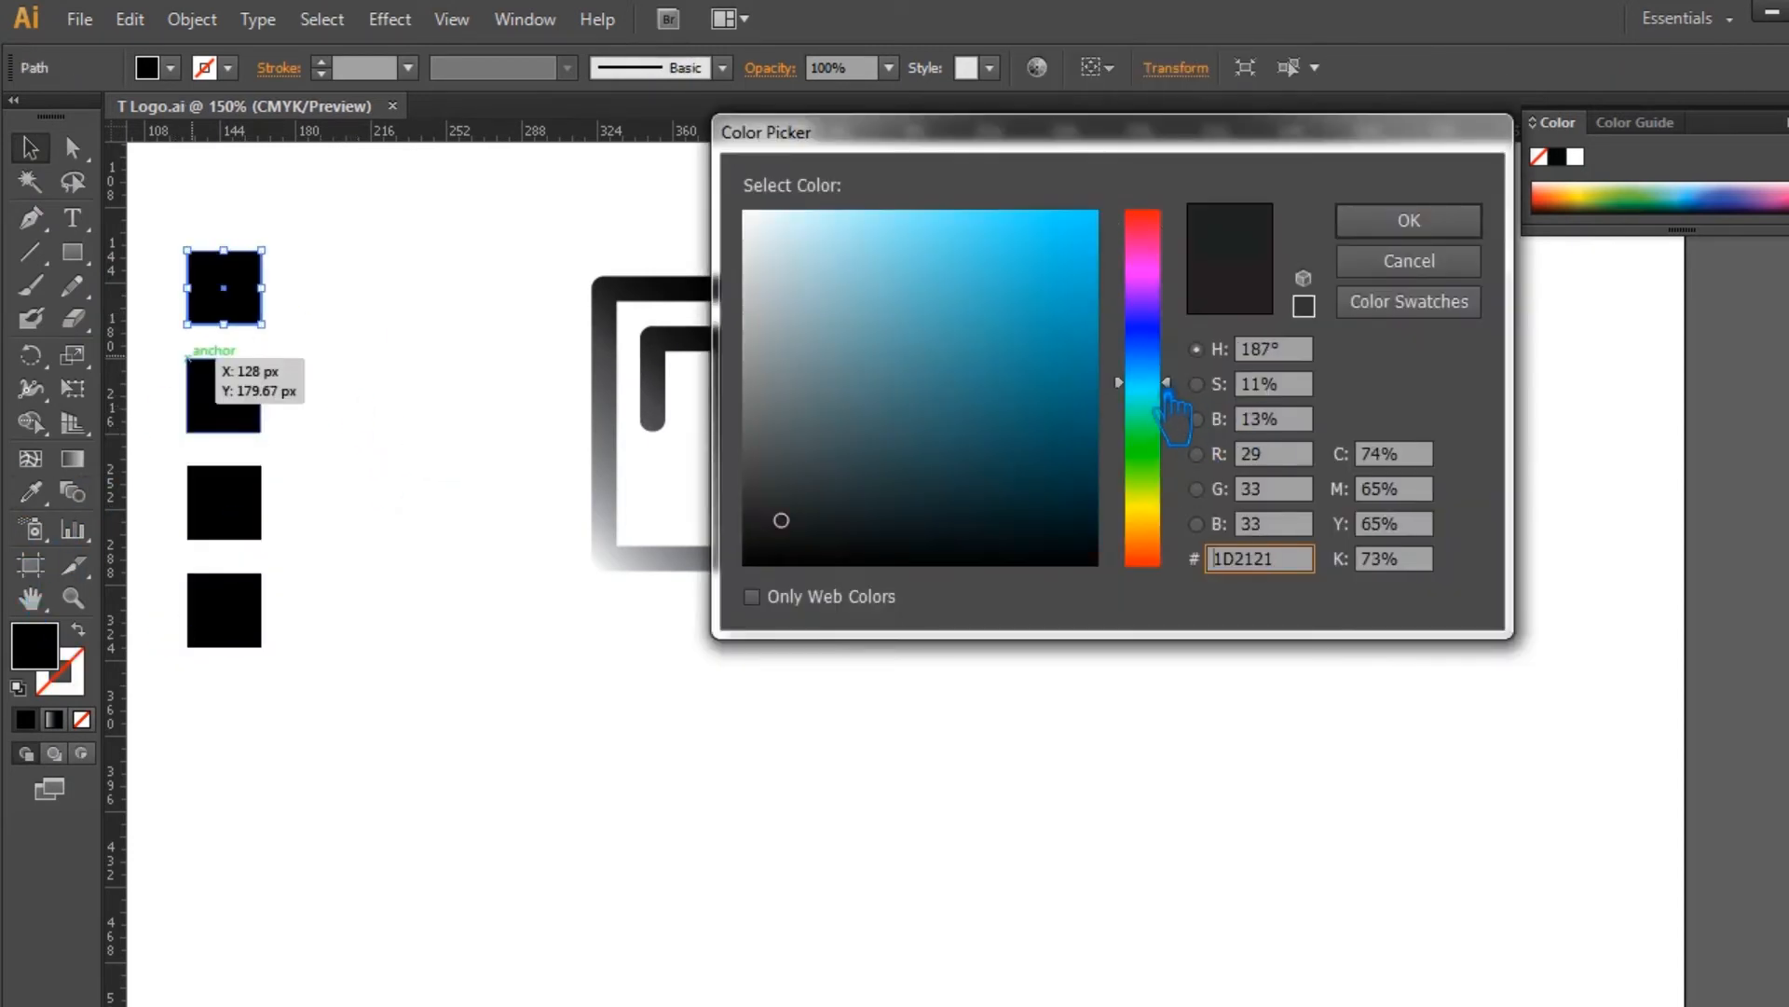
pyautogui.moveTo(1018, 261); pyautogui.dragTo(994, 239)
pyautogui.click(1409, 220)
# Step: Sample the light blue for the second square and darken its fill to a deep teal
pyautogui.click(223, 396)
pyautogui.click(224, 287)
pyautogui.doubleClick(34, 643)
pyautogui.moveTo(1026, 372); pyautogui.dragTo(1083, 457)
pyautogui.press('Return')
pyautogui.press('v')
pyautogui.click(491, 380)
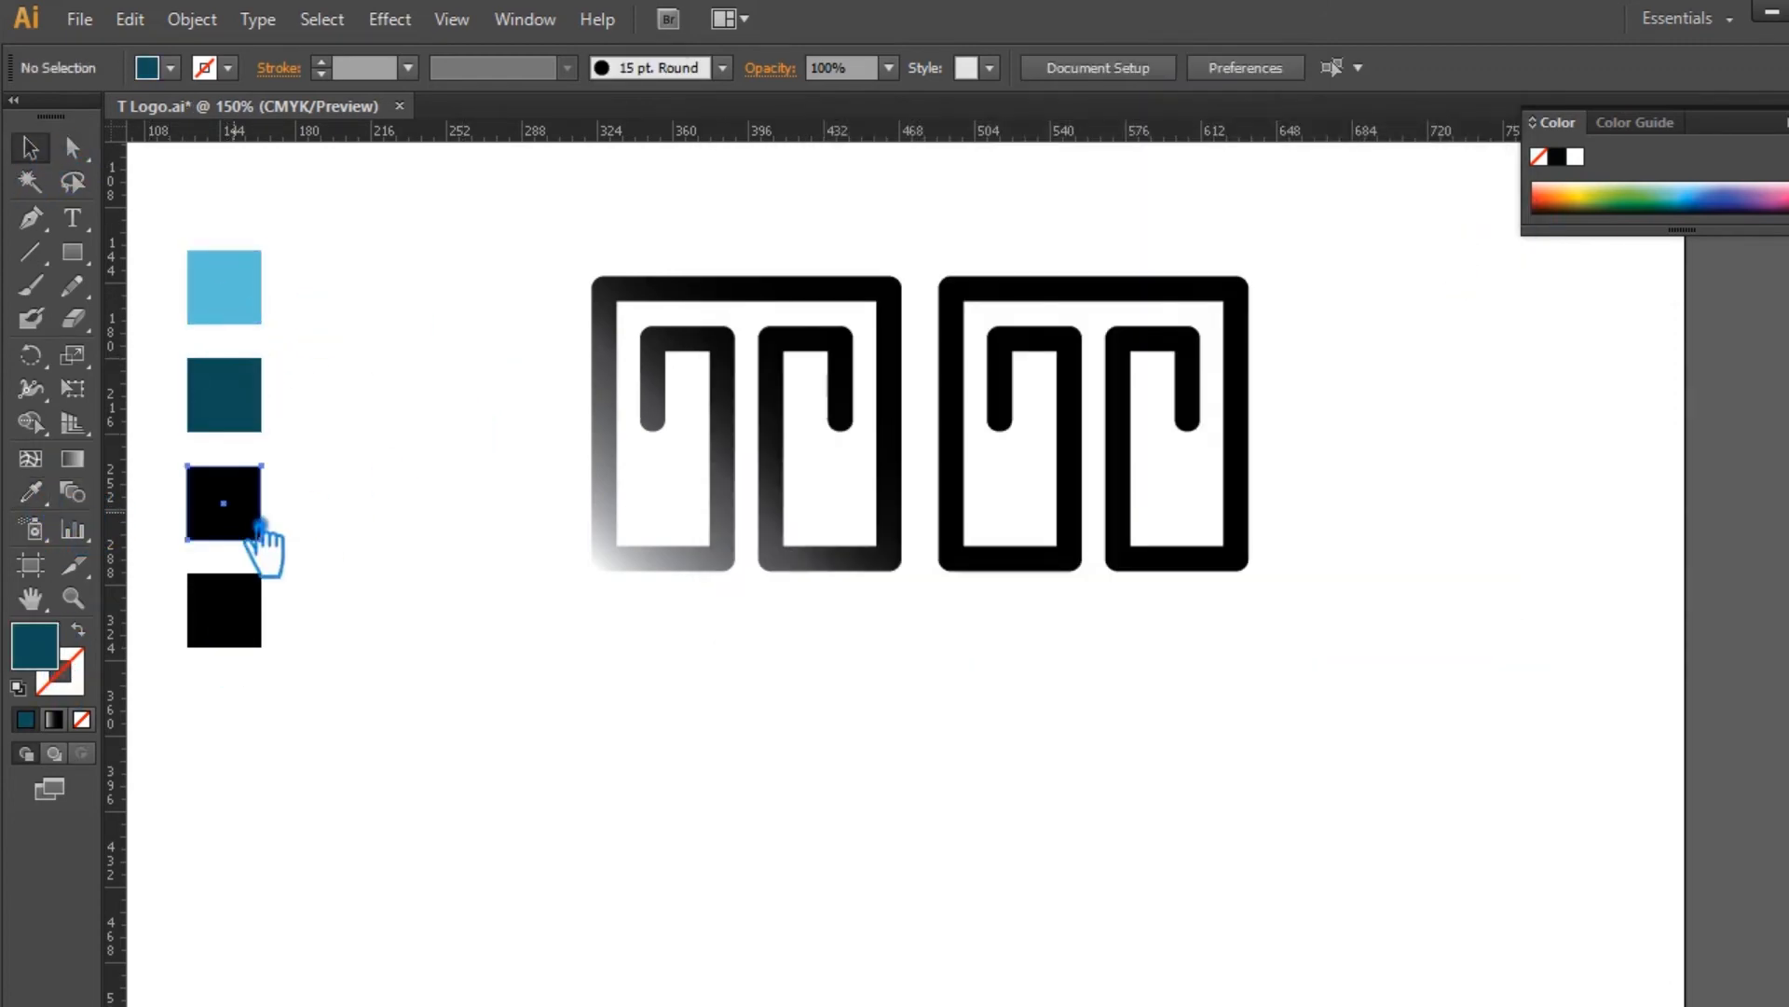
# Step: Fill the third square with a light peach orange
pyautogui.click(252, 522)
pyautogui.doubleClick(49, 652)
pyautogui.moveTo(1184, 424); pyautogui.dragTo(1171, 540)
pyautogui.click(887, 382)
pyautogui.click(870, 297)
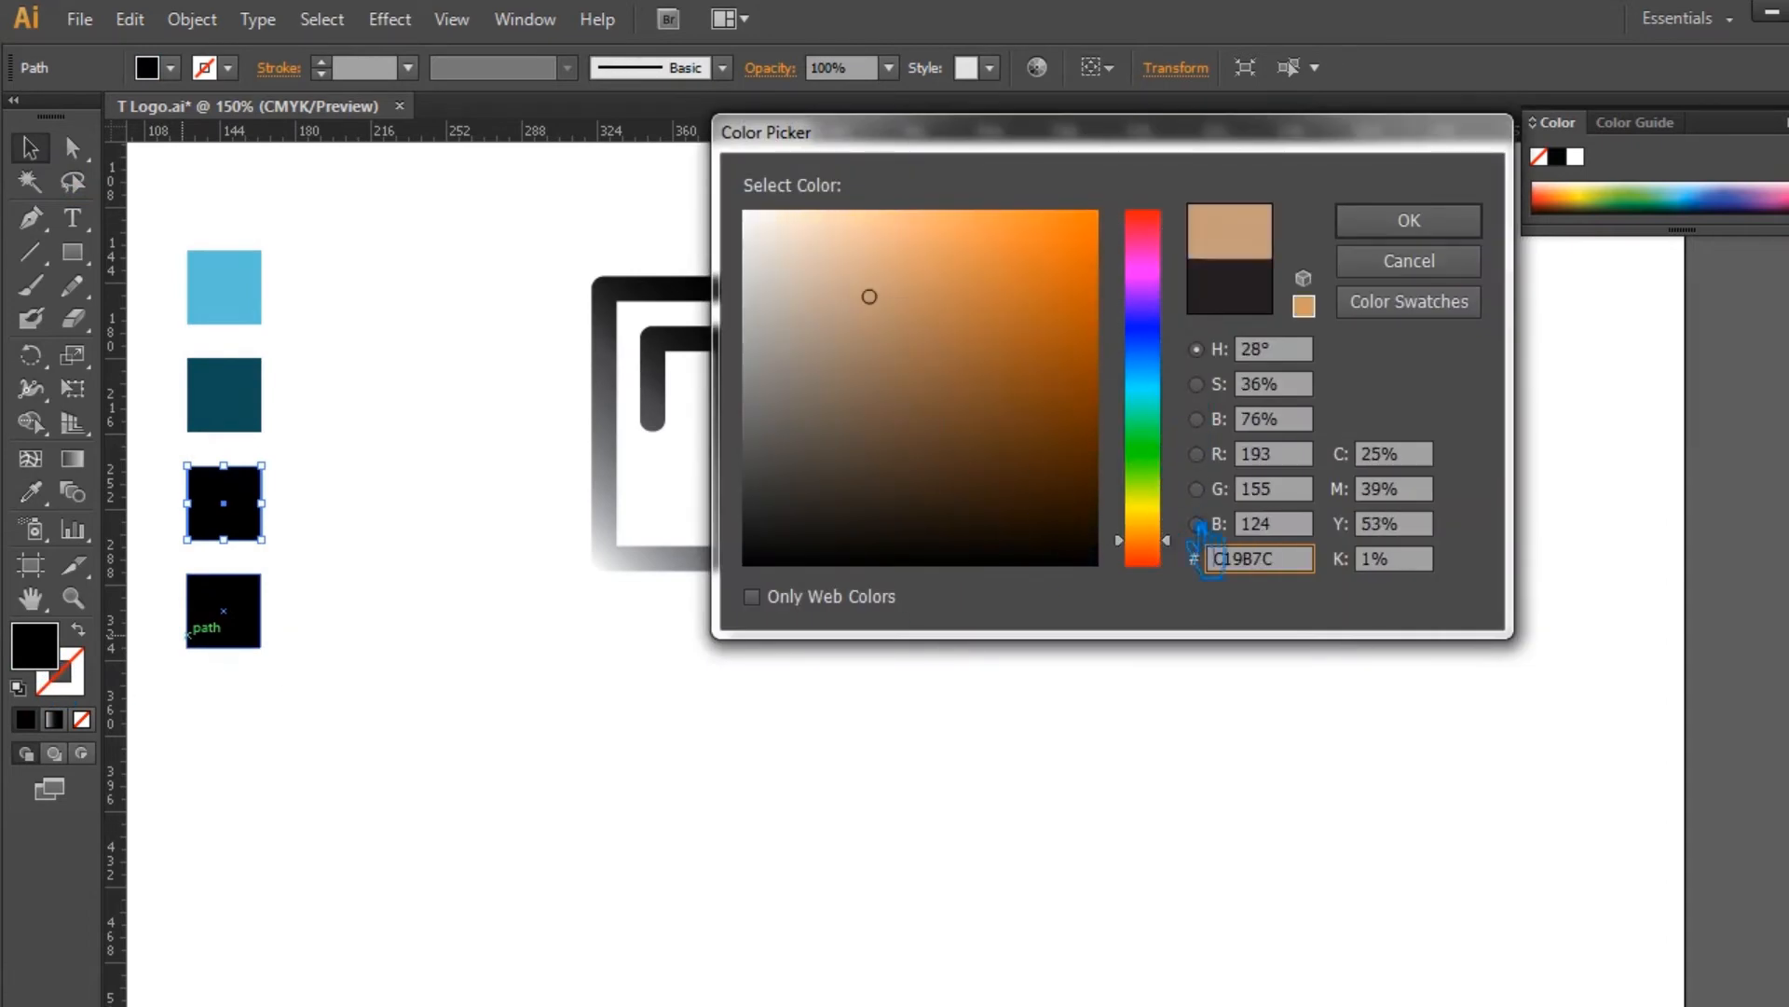
pyautogui.click(1168, 541)
pyautogui.moveTo(893, 317)
pyautogui.mouseDown()
pyautogui.moveTo(988, 428)
pyautogui.moveTo(914, 241)
pyautogui.mouseUp()
pyautogui.click(1409, 220)
# Step: Sample the peach for the lowest square and darken its fill to brown 543B20
pyautogui.click(224, 611)
pyautogui.click(30, 491)
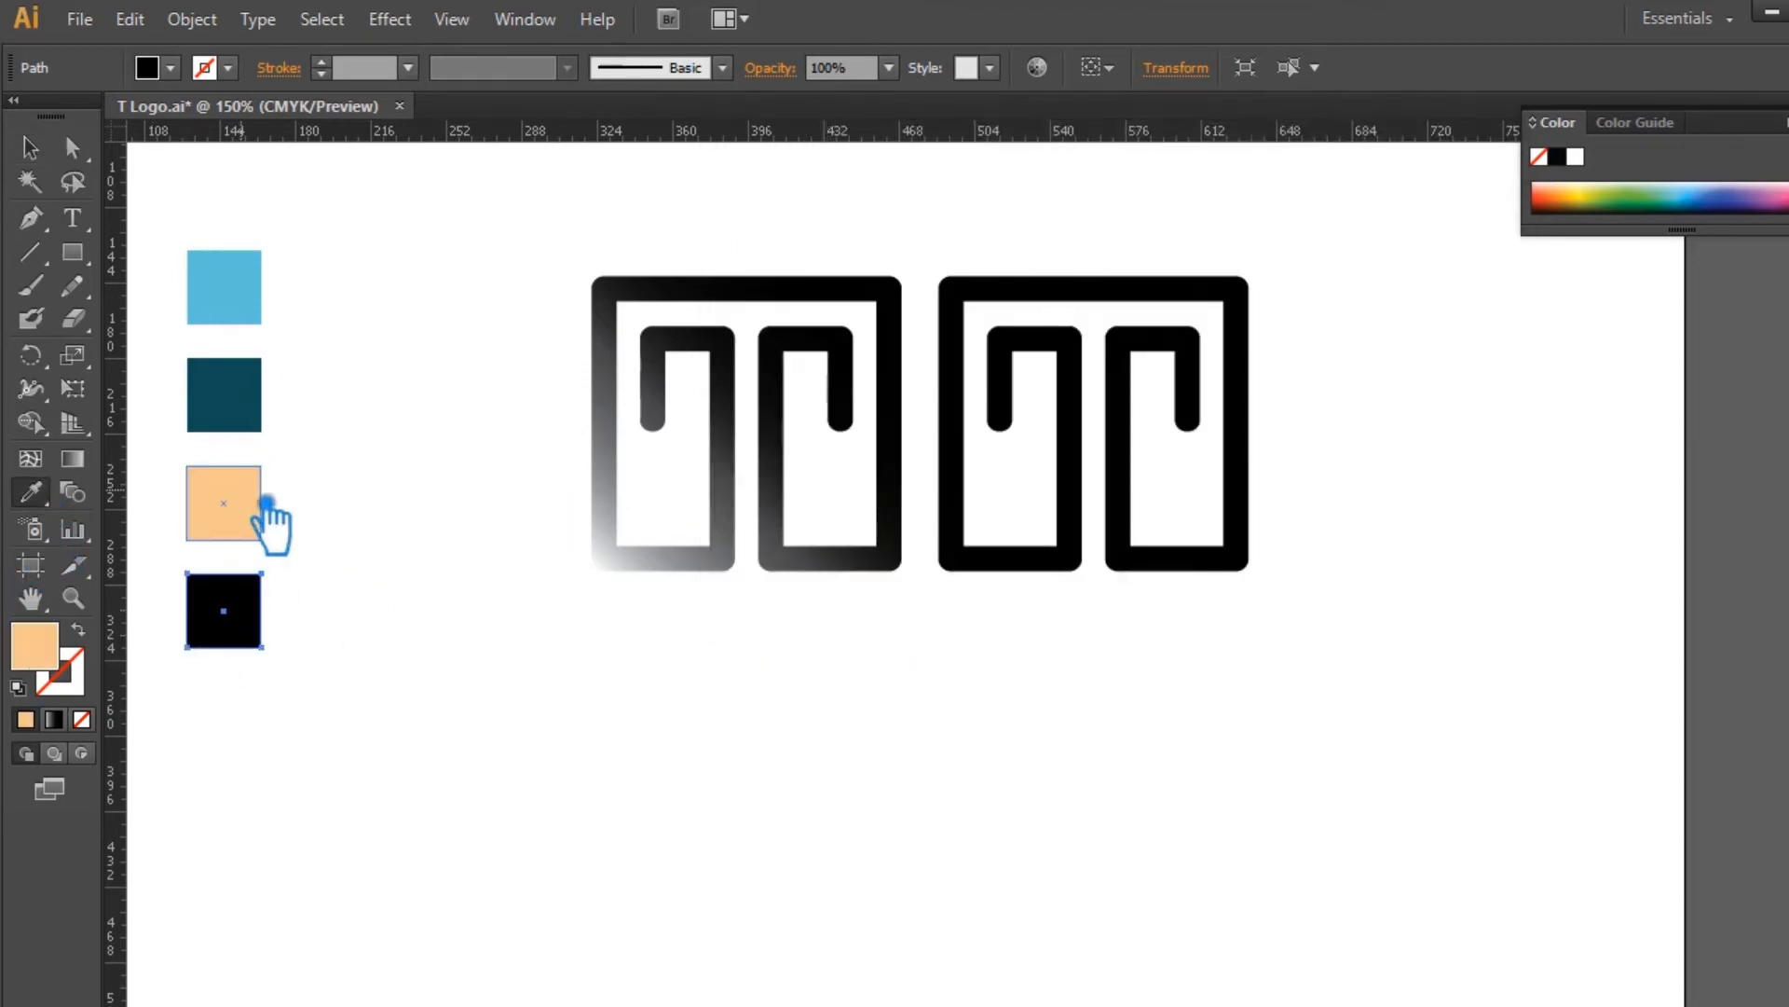
pyautogui.click(266, 513)
pyautogui.moveTo(932, 438)
pyautogui.mouseDown()
pyautogui.moveTo(907, 404)
pyautogui.moveTo(963, 471)
pyautogui.moveTo(963, 447)
pyautogui.mouseUp()
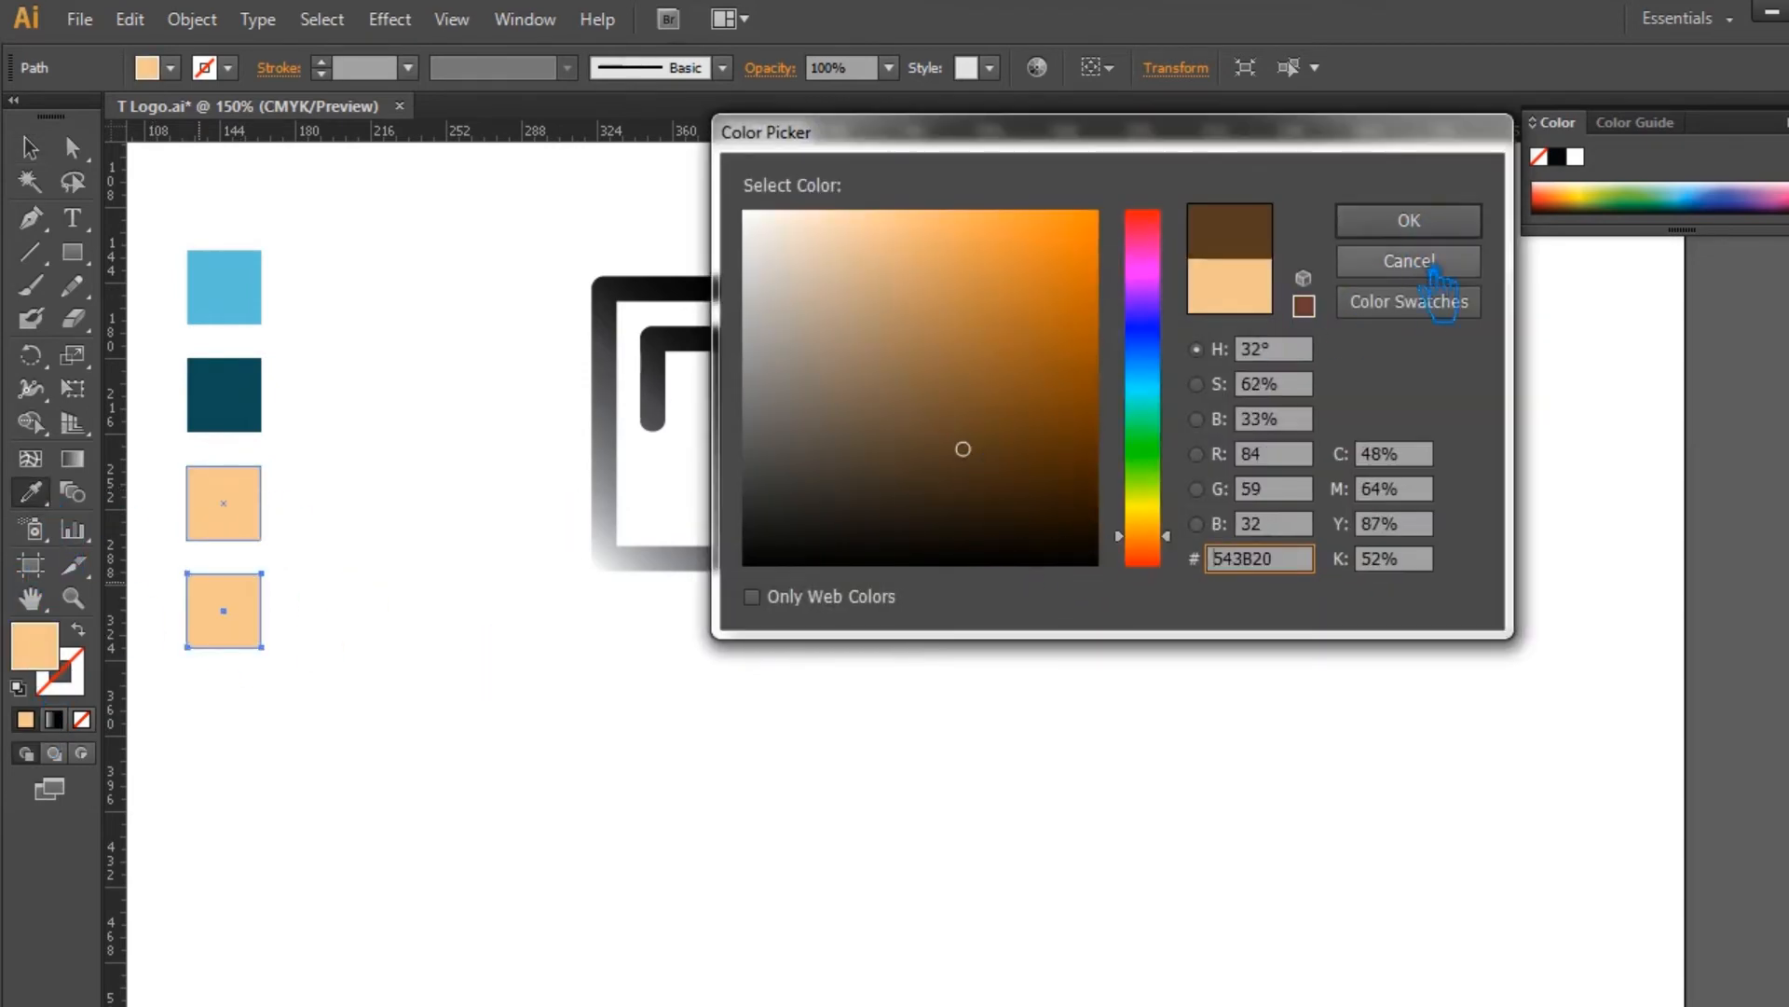
pyautogui.click(1407, 221)
pyautogui.click(746, 427)
# Step: Copy the peach square's hex code and apply it to the start stop of the original logo's gradient
pyautogui.click(228, 517)
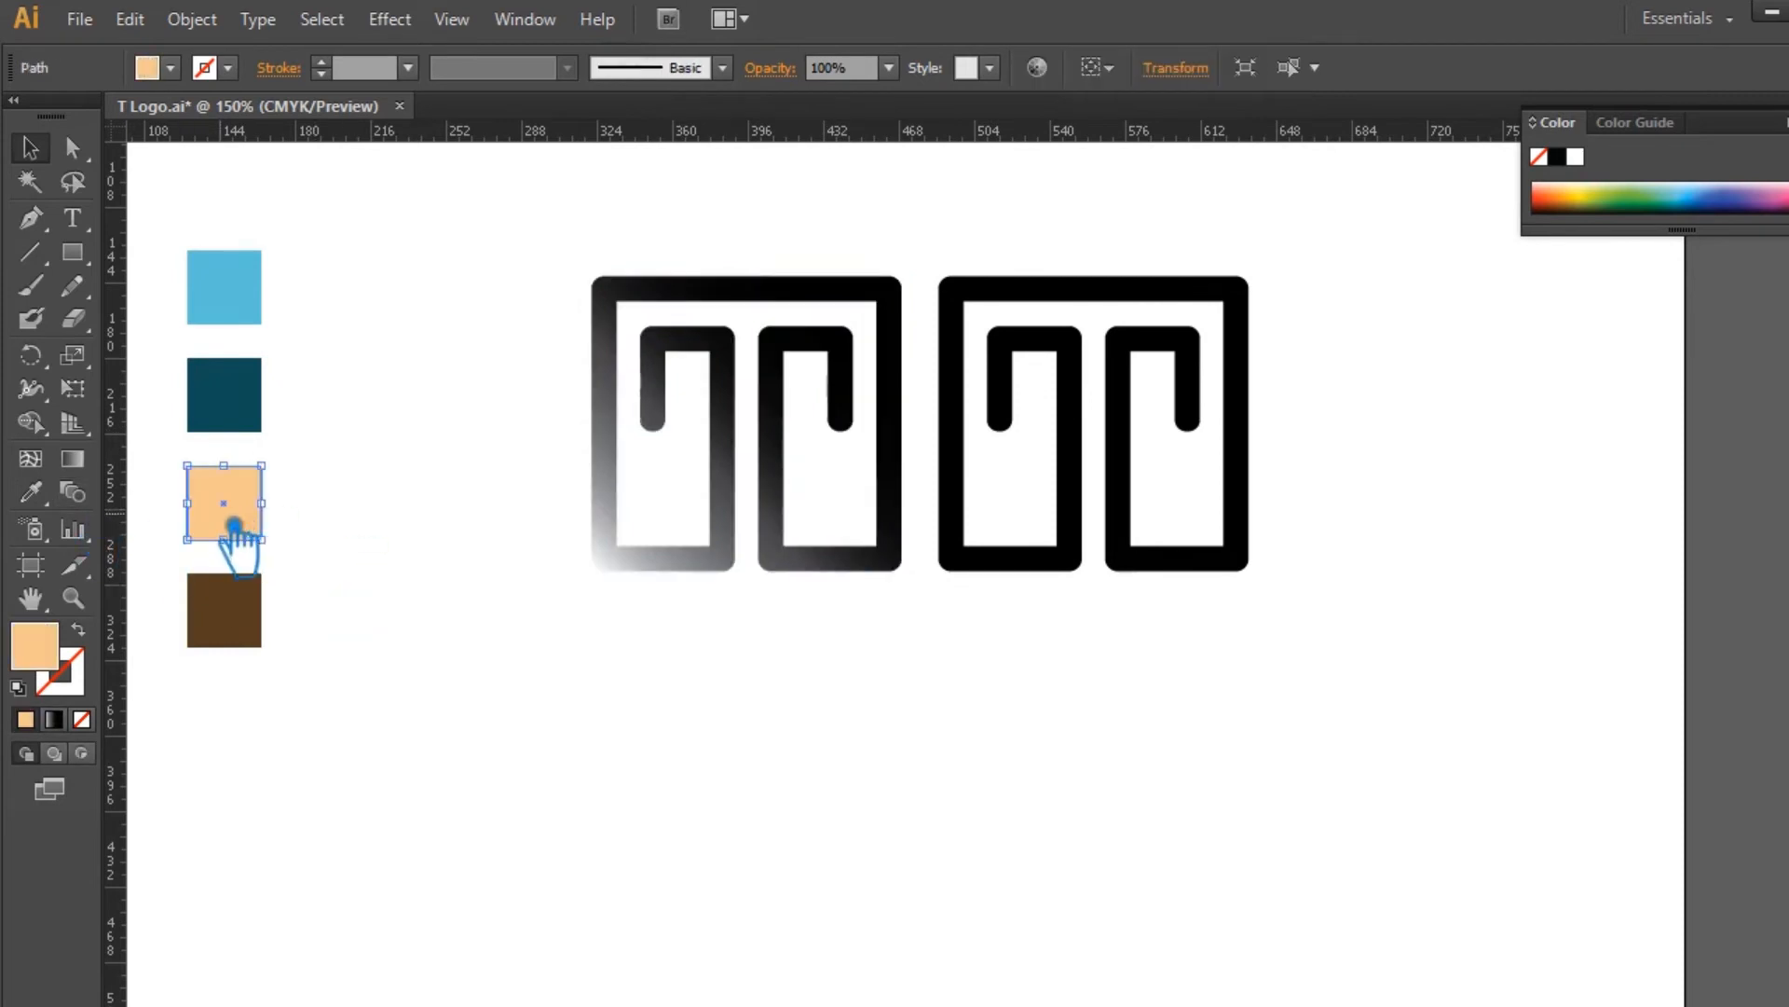
pyautogui.doubleClick(54, 658)
pyautogui.click(1409, 220)
pyautogui.click(893, 401)
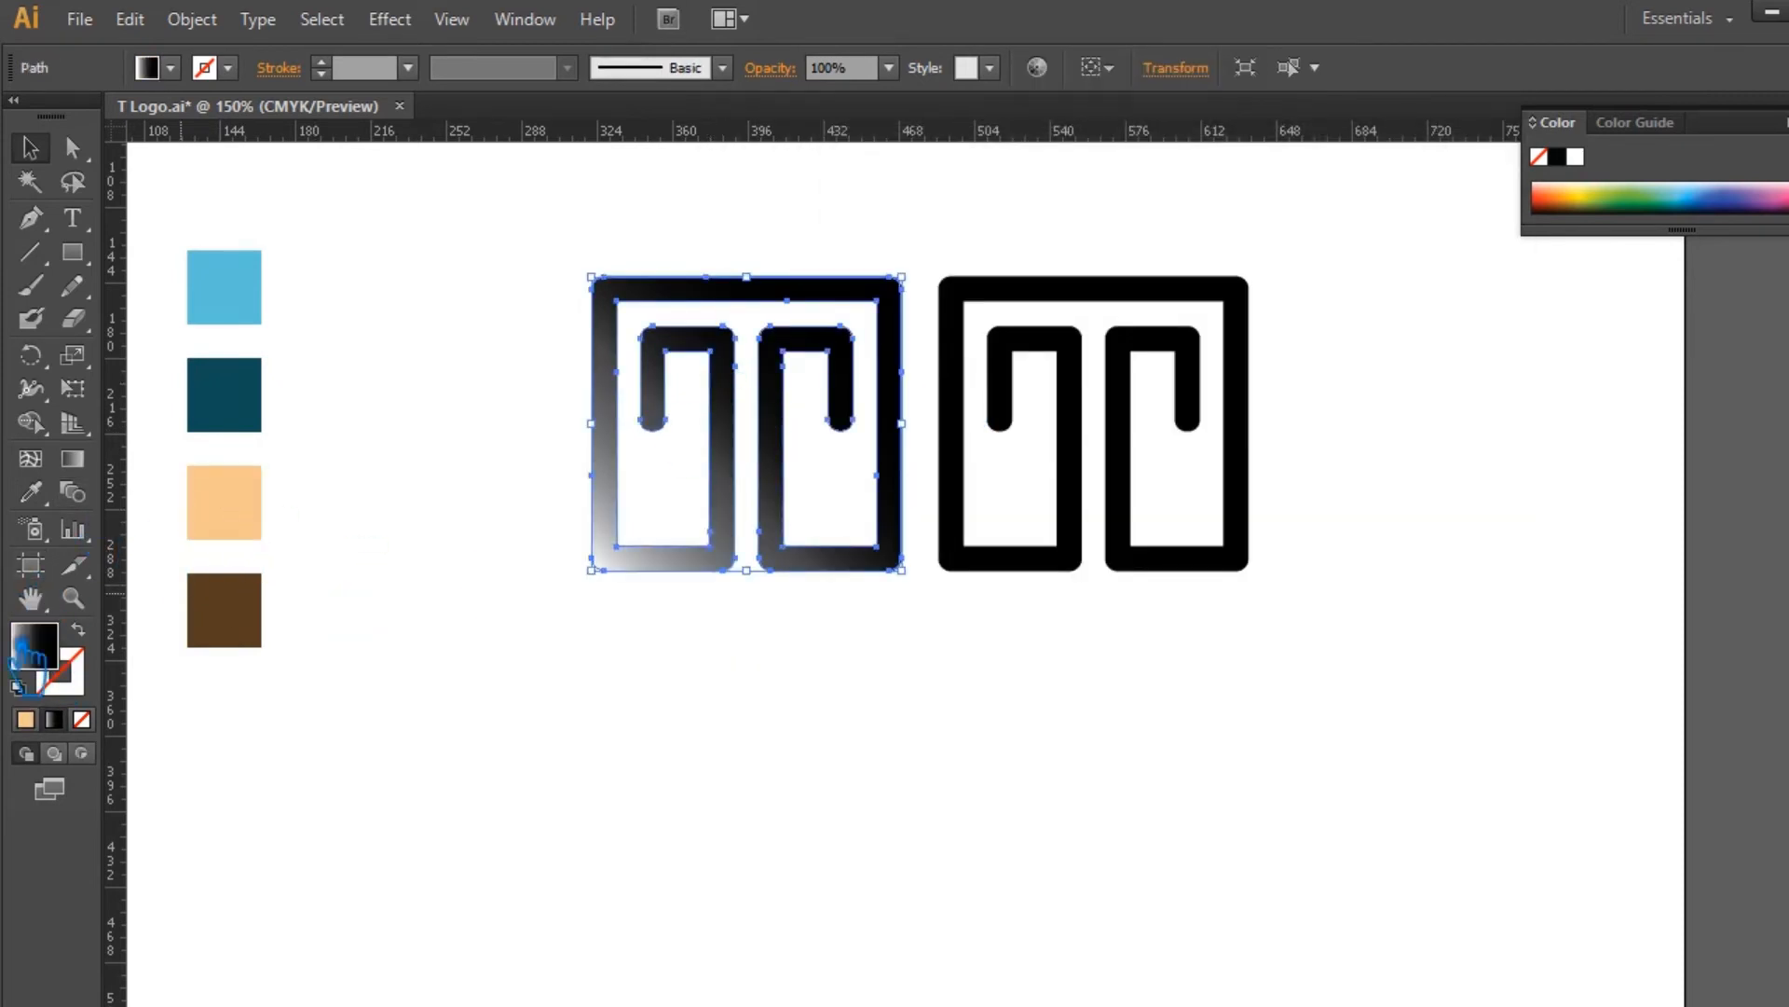
pyautogui.hotkey('ctrl', 'F9')
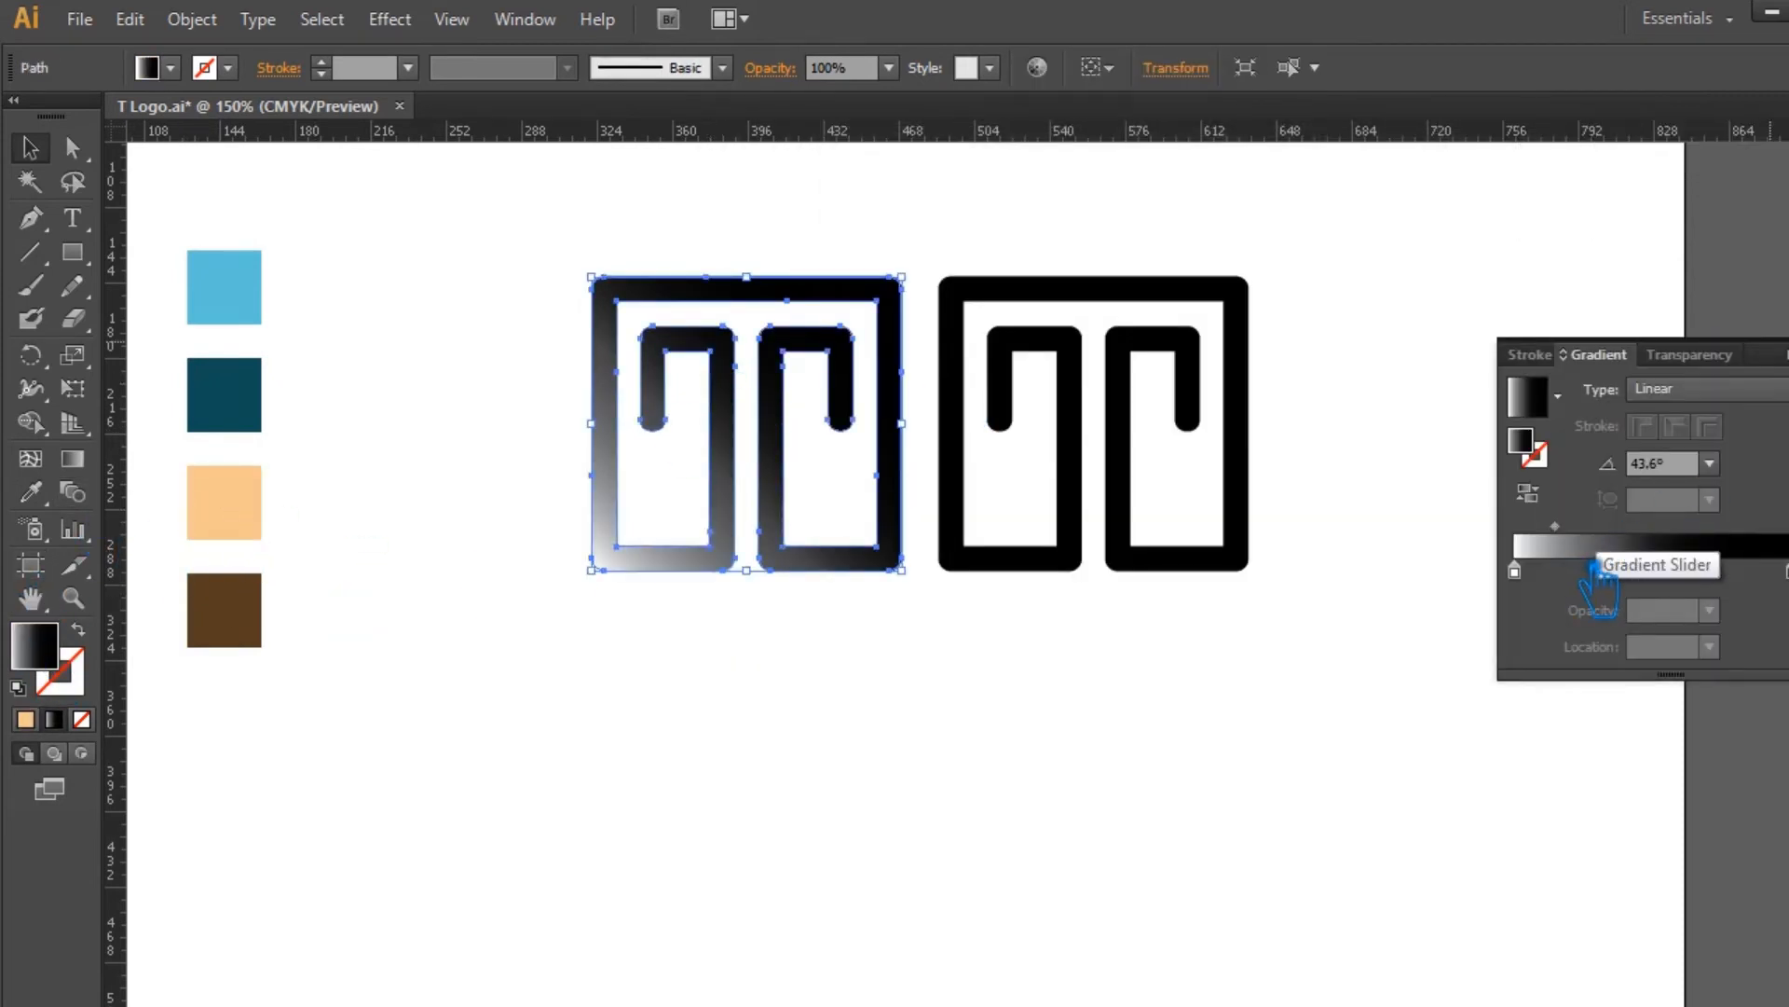
pyautogui.click(1517, 571)
pyautogui.doubleClick(1527, 443)
pyautogui.write('EFC58F')
pyautogui.click(1421, 233)
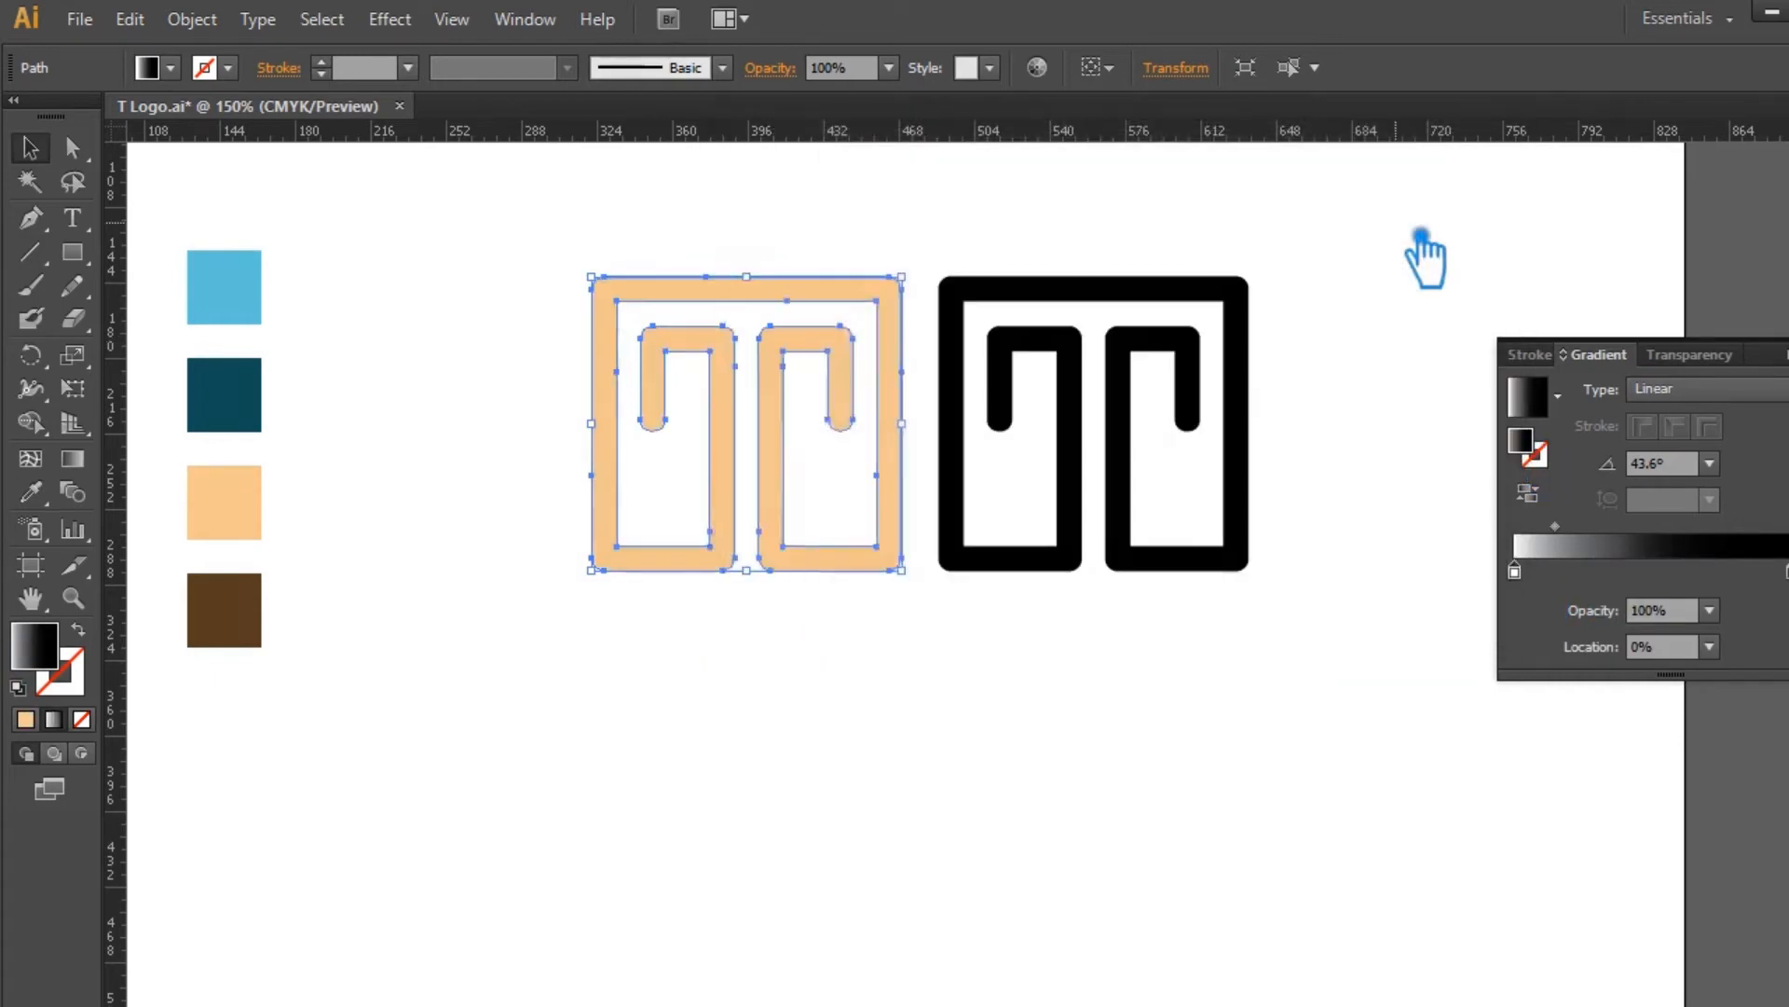
# Step: Copy the brown square's hex code 543B20 and apply it to the end stop of the logo's gradient
pyautogui.click(223, 611)
pyautogui.doubleClick(37, 644)
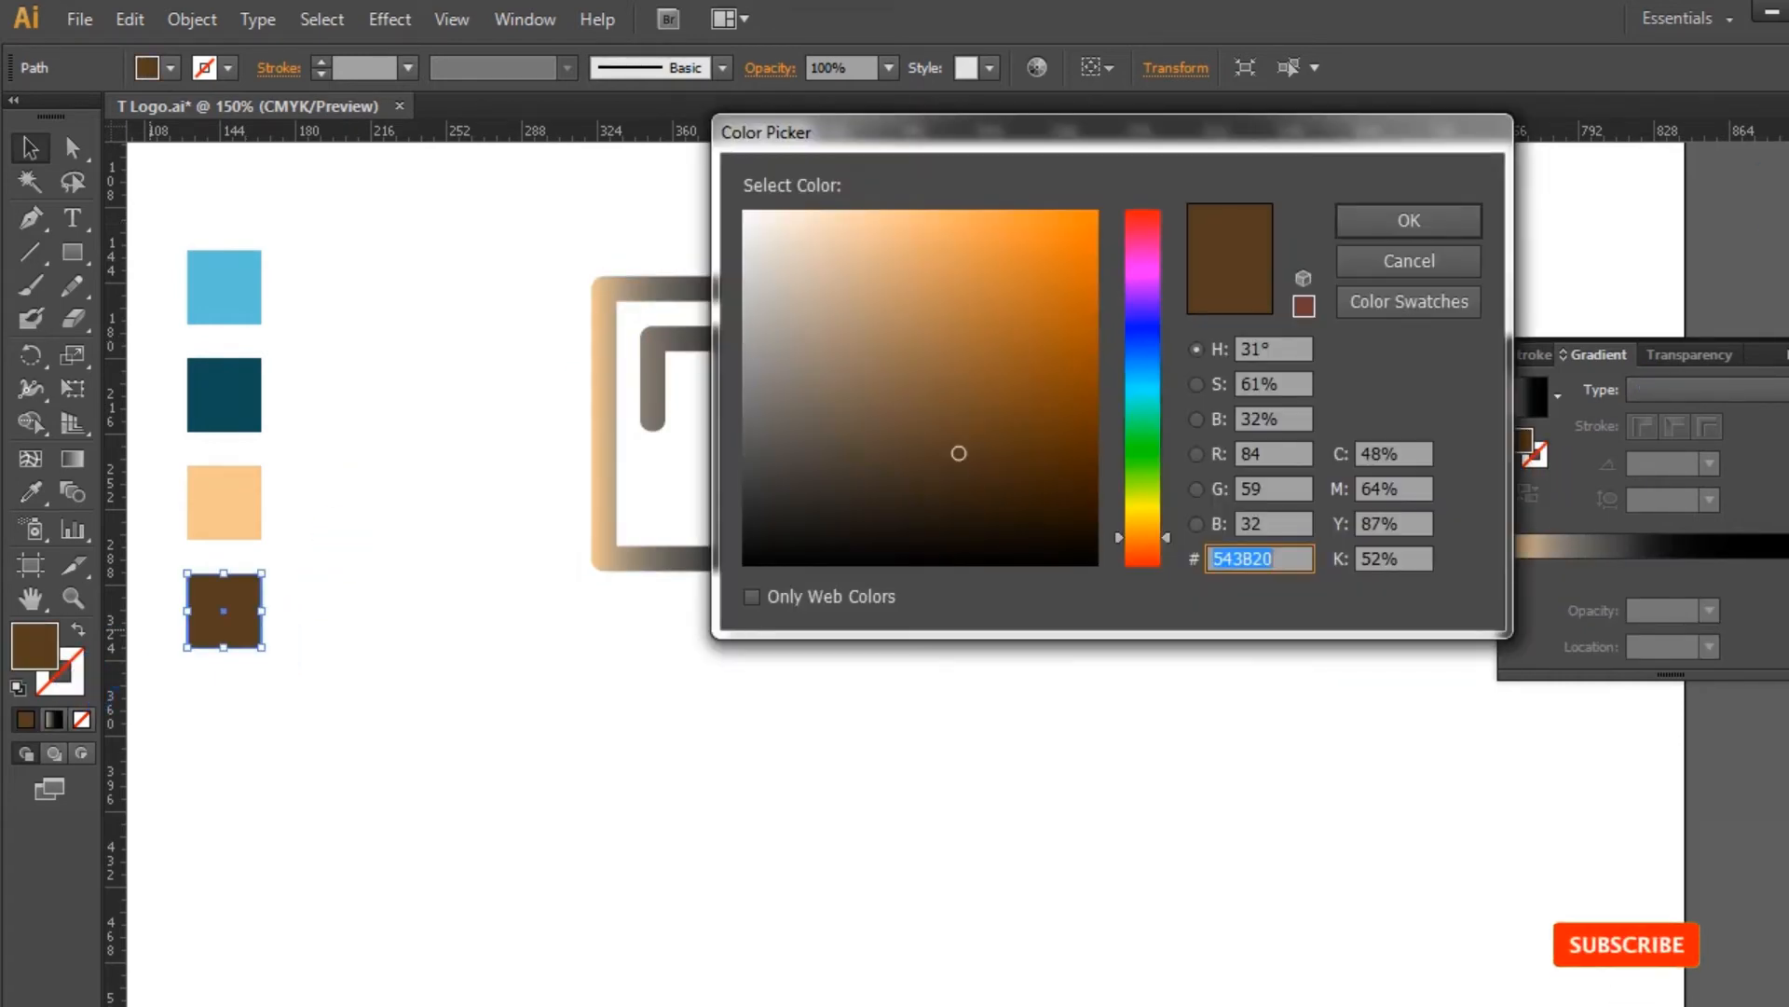
pyautogui.click(1409, 220)
pyautogui.click(739, 439)
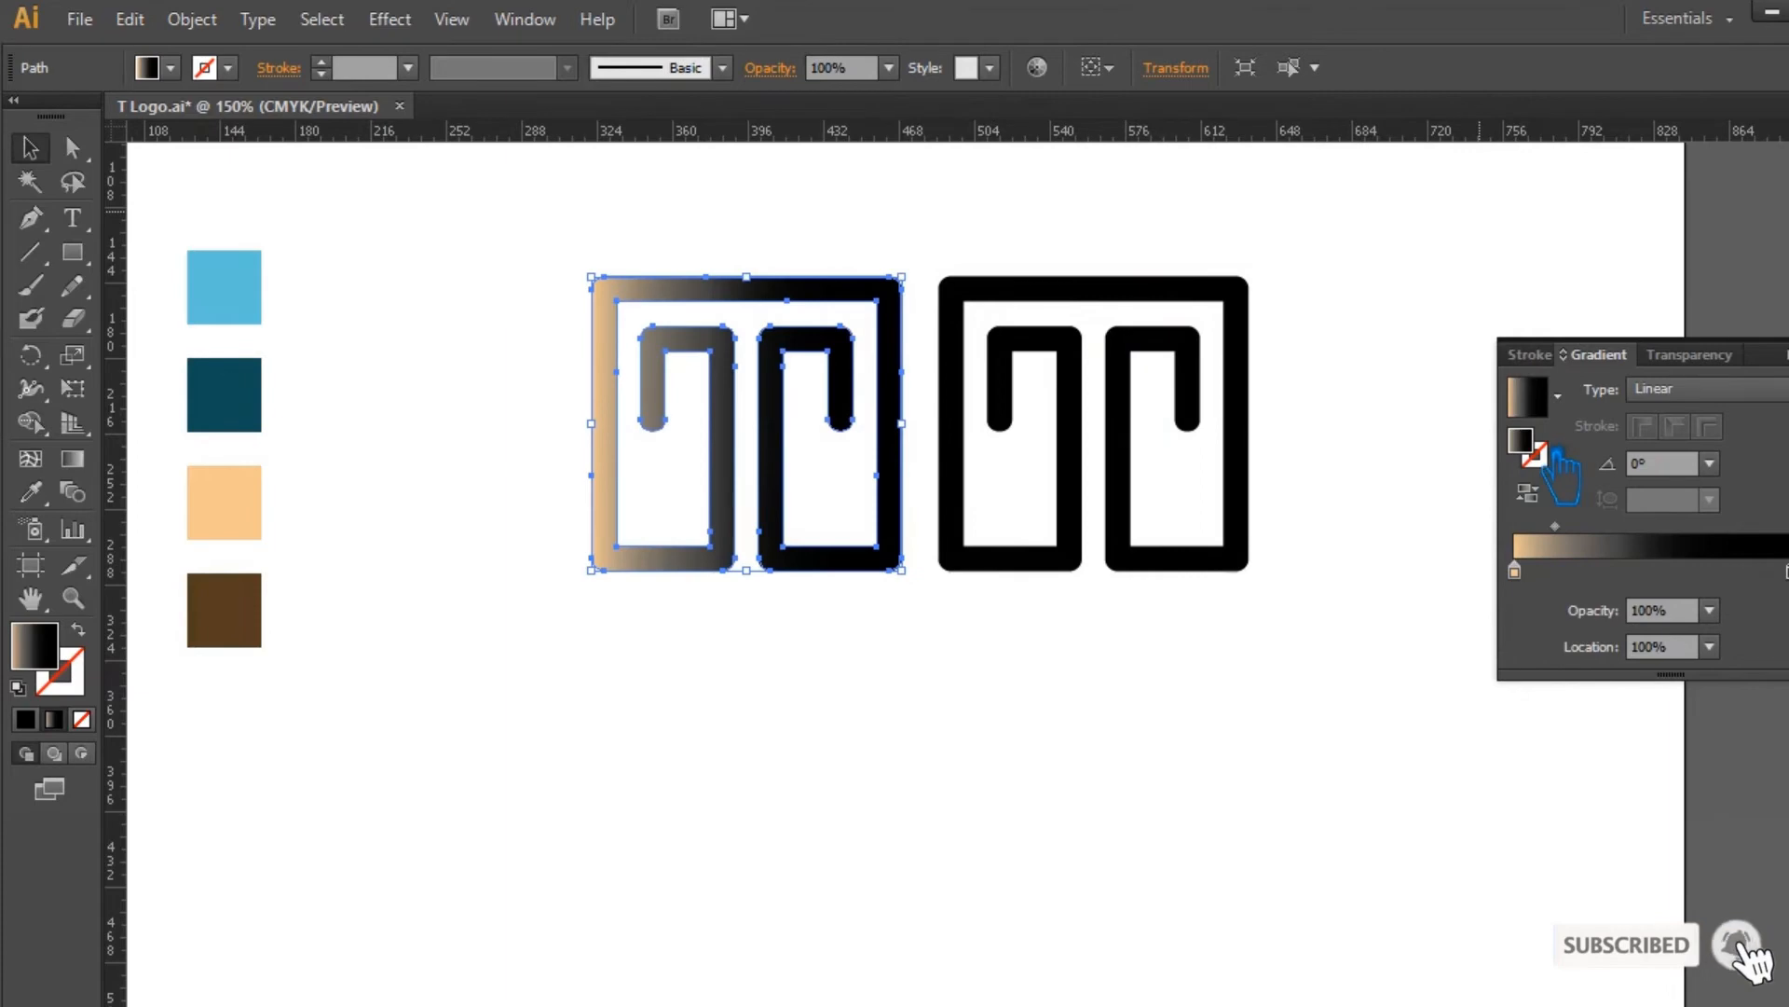
pyautogui.doubleClick(1554, 451)
pyautogui.write('543B20')
pyautogui.click(1405, 220)
# Step: Run the gradient diagonally from the logo's lower-left to upper-right corner, pull the brown stop inward and add another brown stop beside it
pyautogui.click(73, 459)
pyautogui.moveTo(597, 564); pyautogui.dragTo(894, 283)
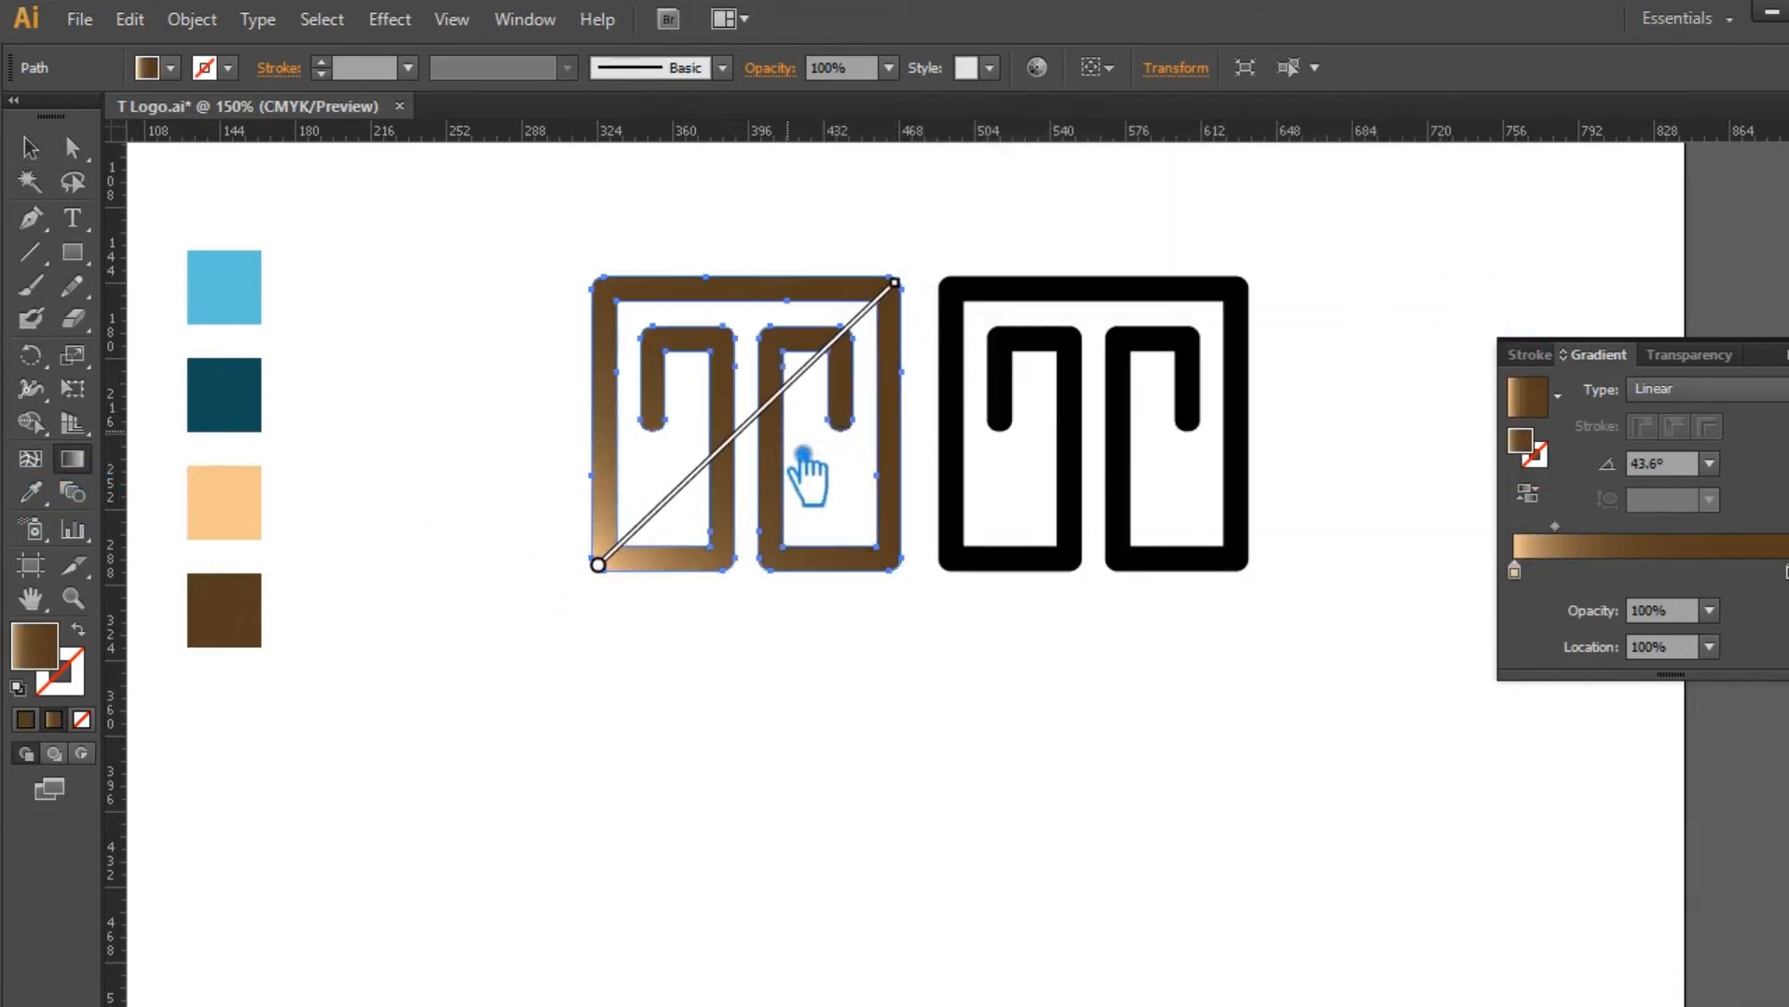
pyautogui.moveTo(654, 527); pyautogui.dragTo(695, 504)
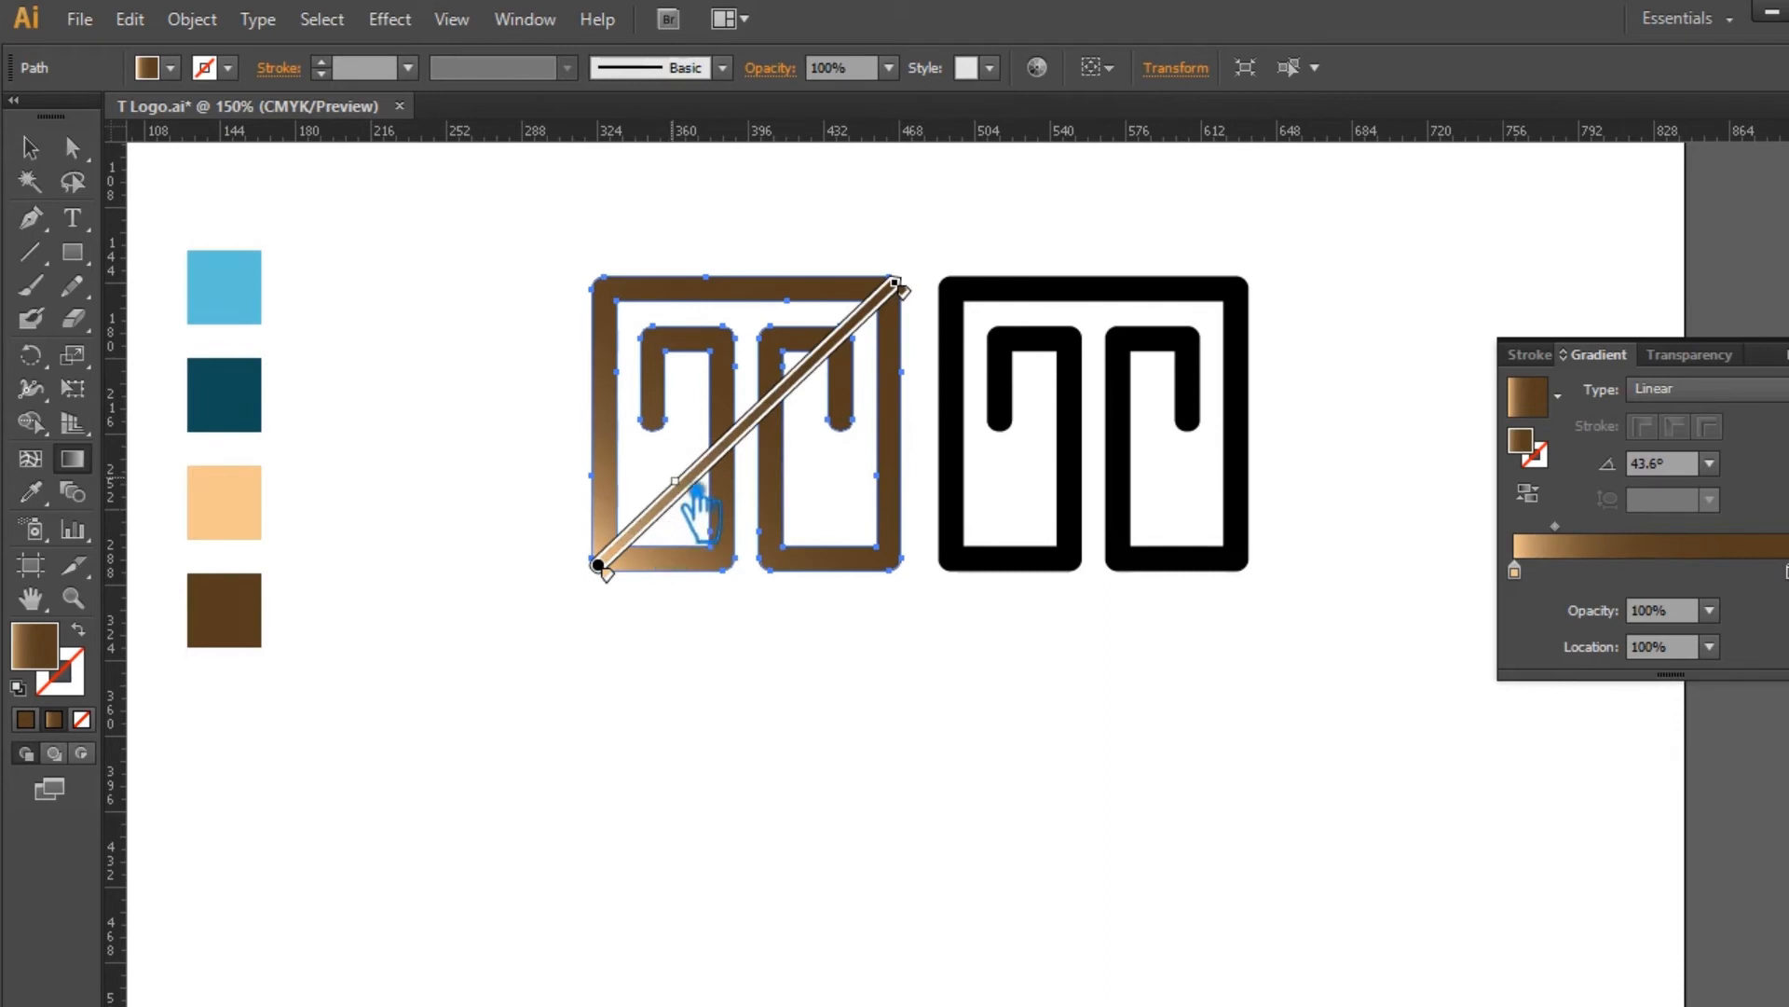
pyautogui.moveTo(935, 311); pyautogui.dragTo(839, 400)
pyautogui.moveTo(678, 527)
pyautogui.mouseDown()
pyautogui.moveTo(699, 482)
pyautogui.moveTo(850, 406)
pyautogui.mouseUp()
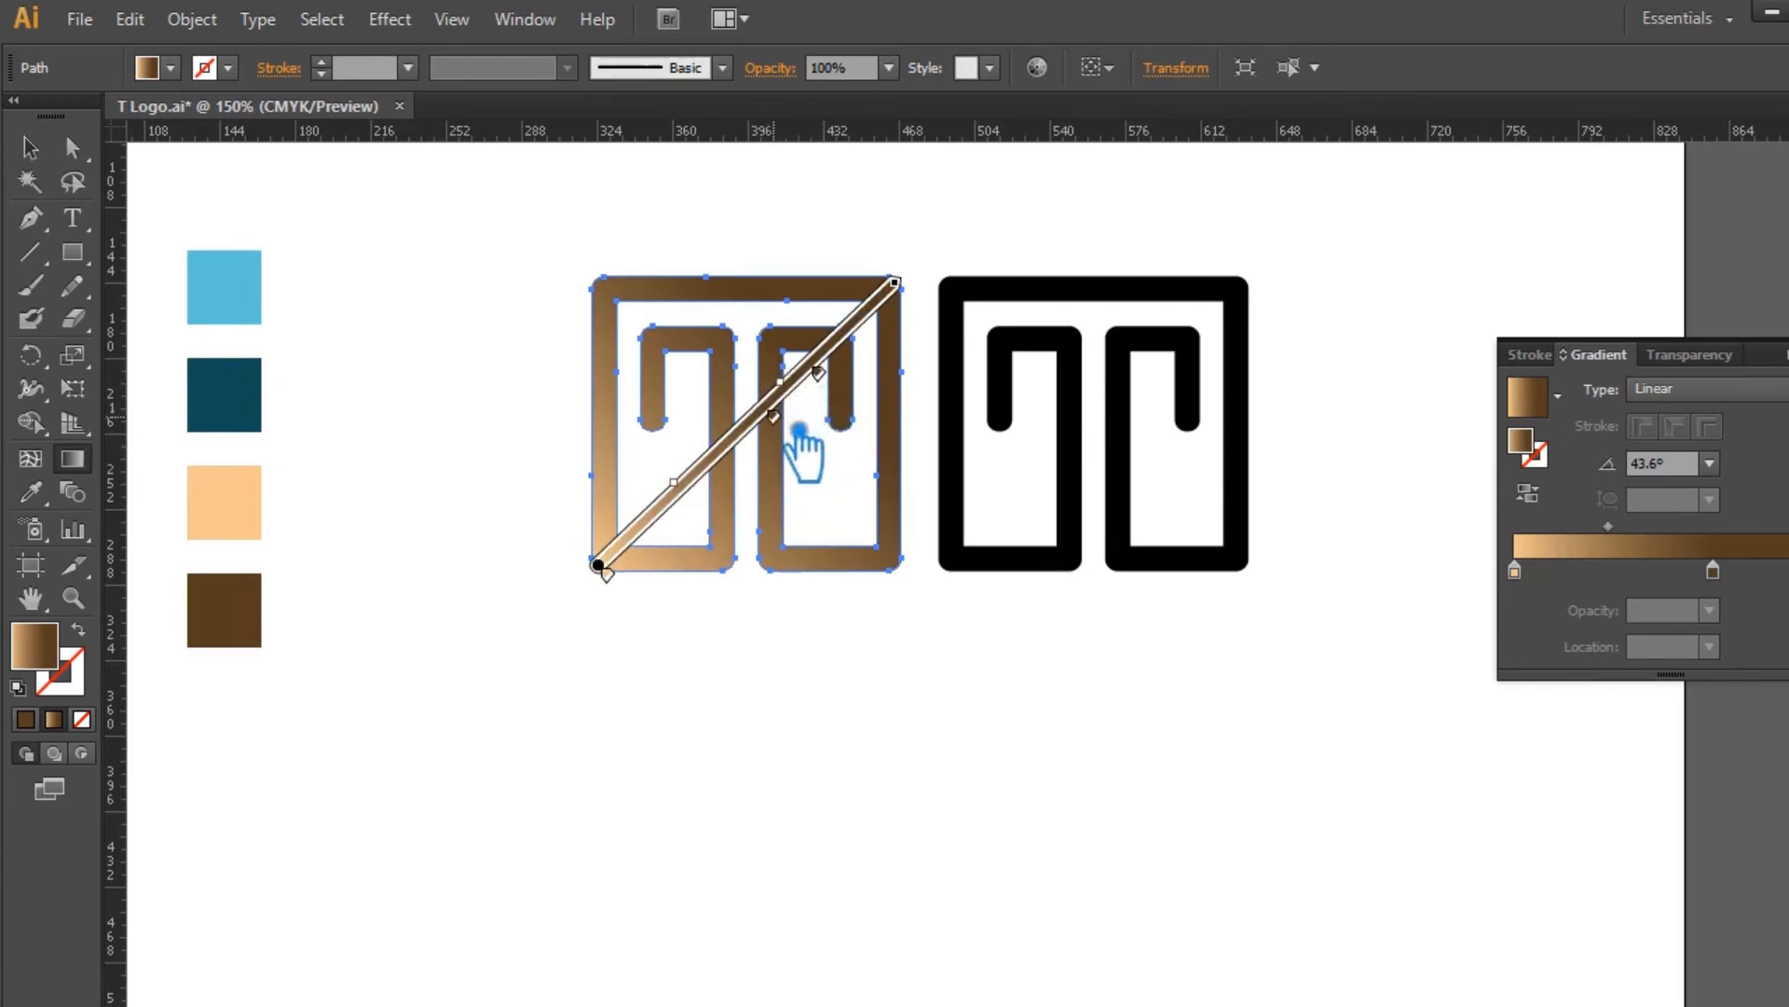
pyautogui.click(802, 424)
# Step: Deselect the gradient logo and save the file
pyautogui.click(31, 147)
pyautogui.click(492, 277)
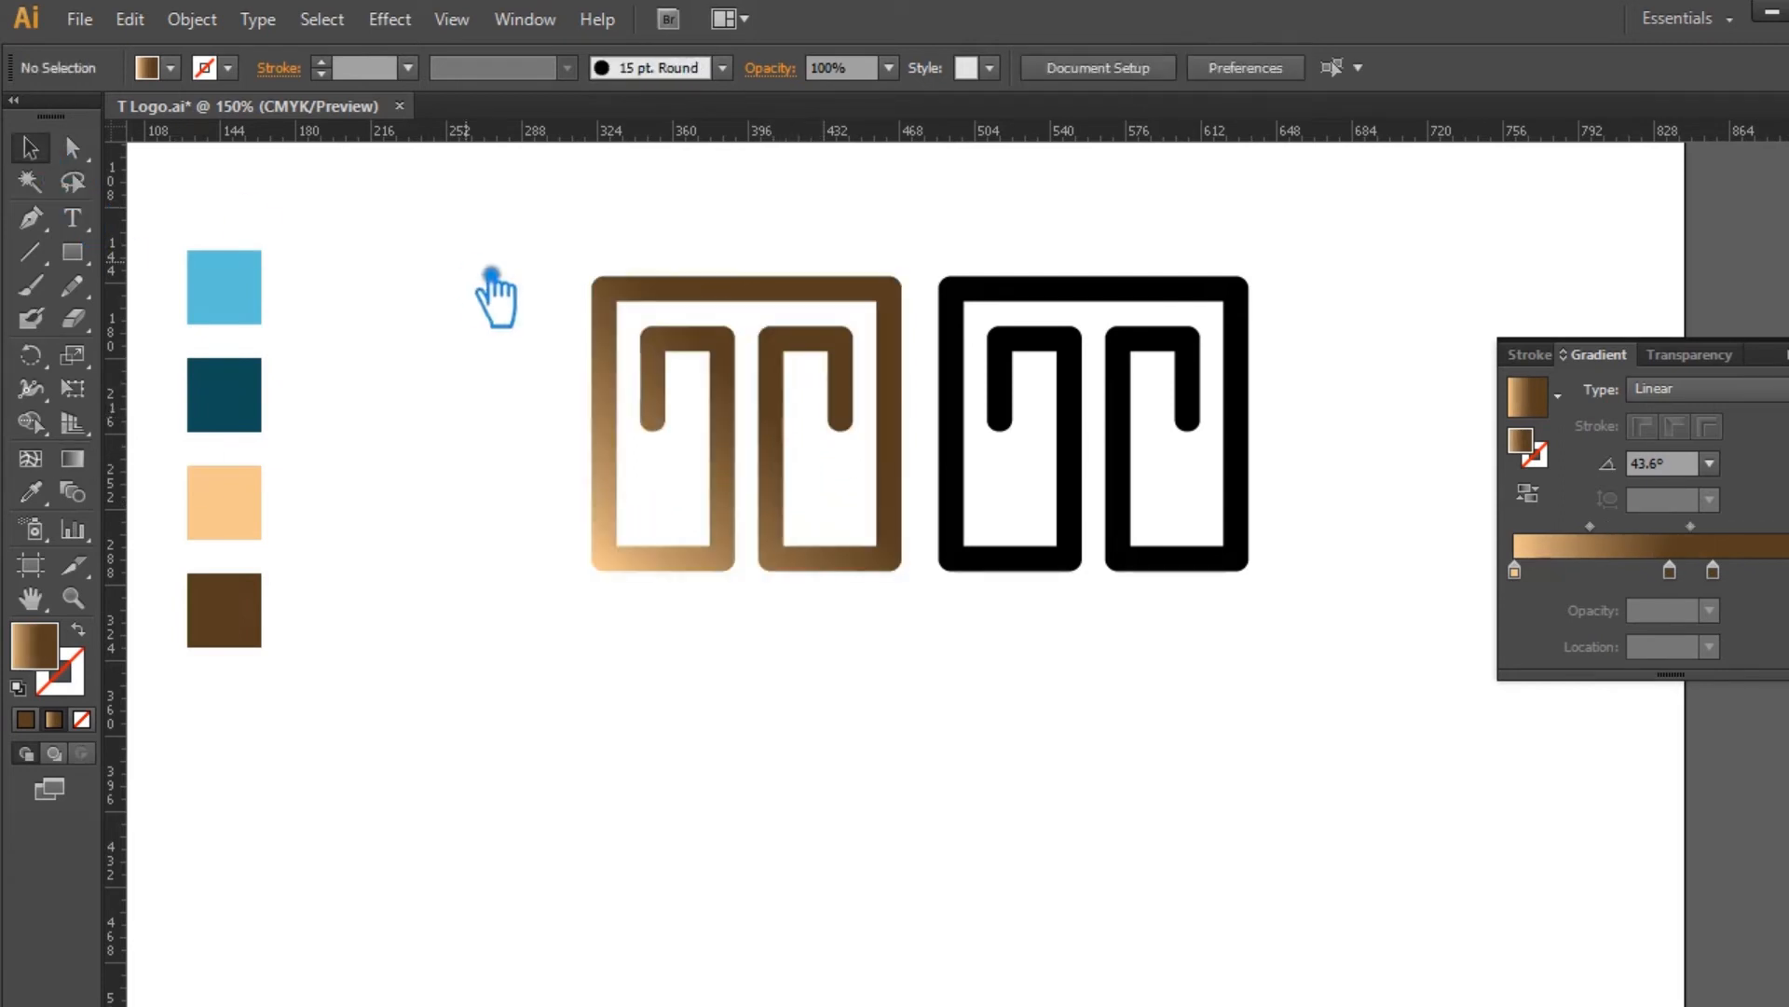
pyautogui.click(1788, 354)
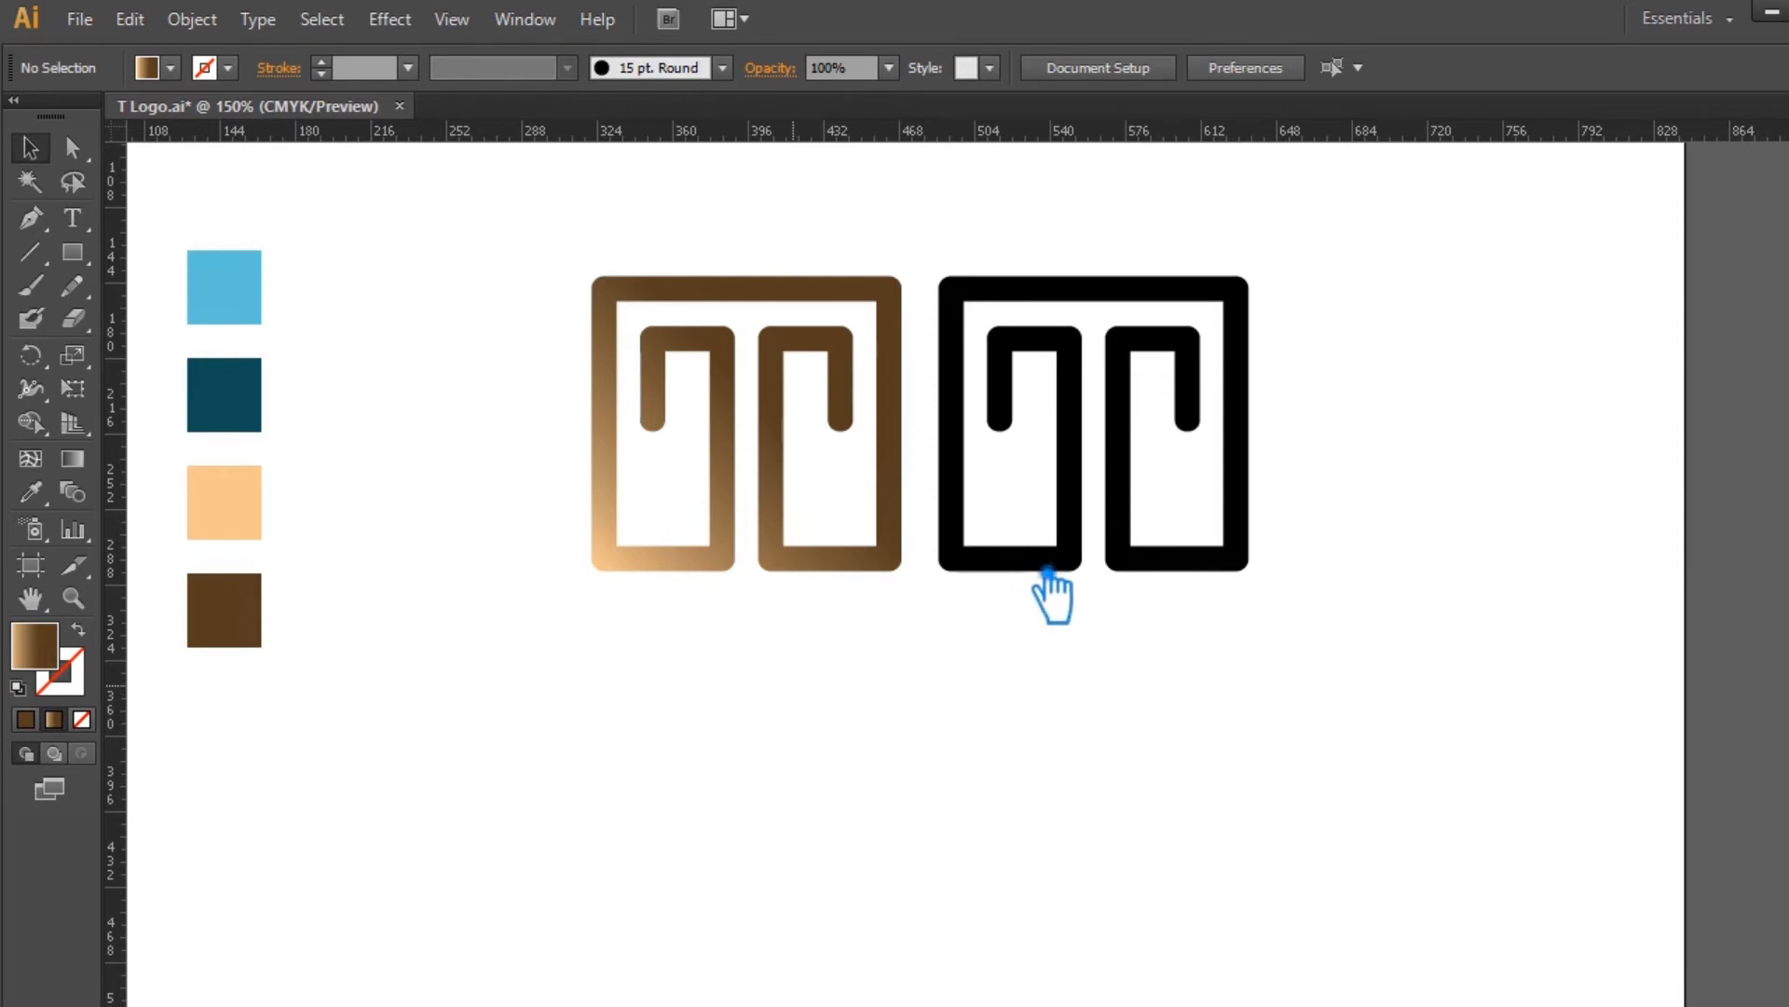
pyautogui.hotkey('ctrl', 's')
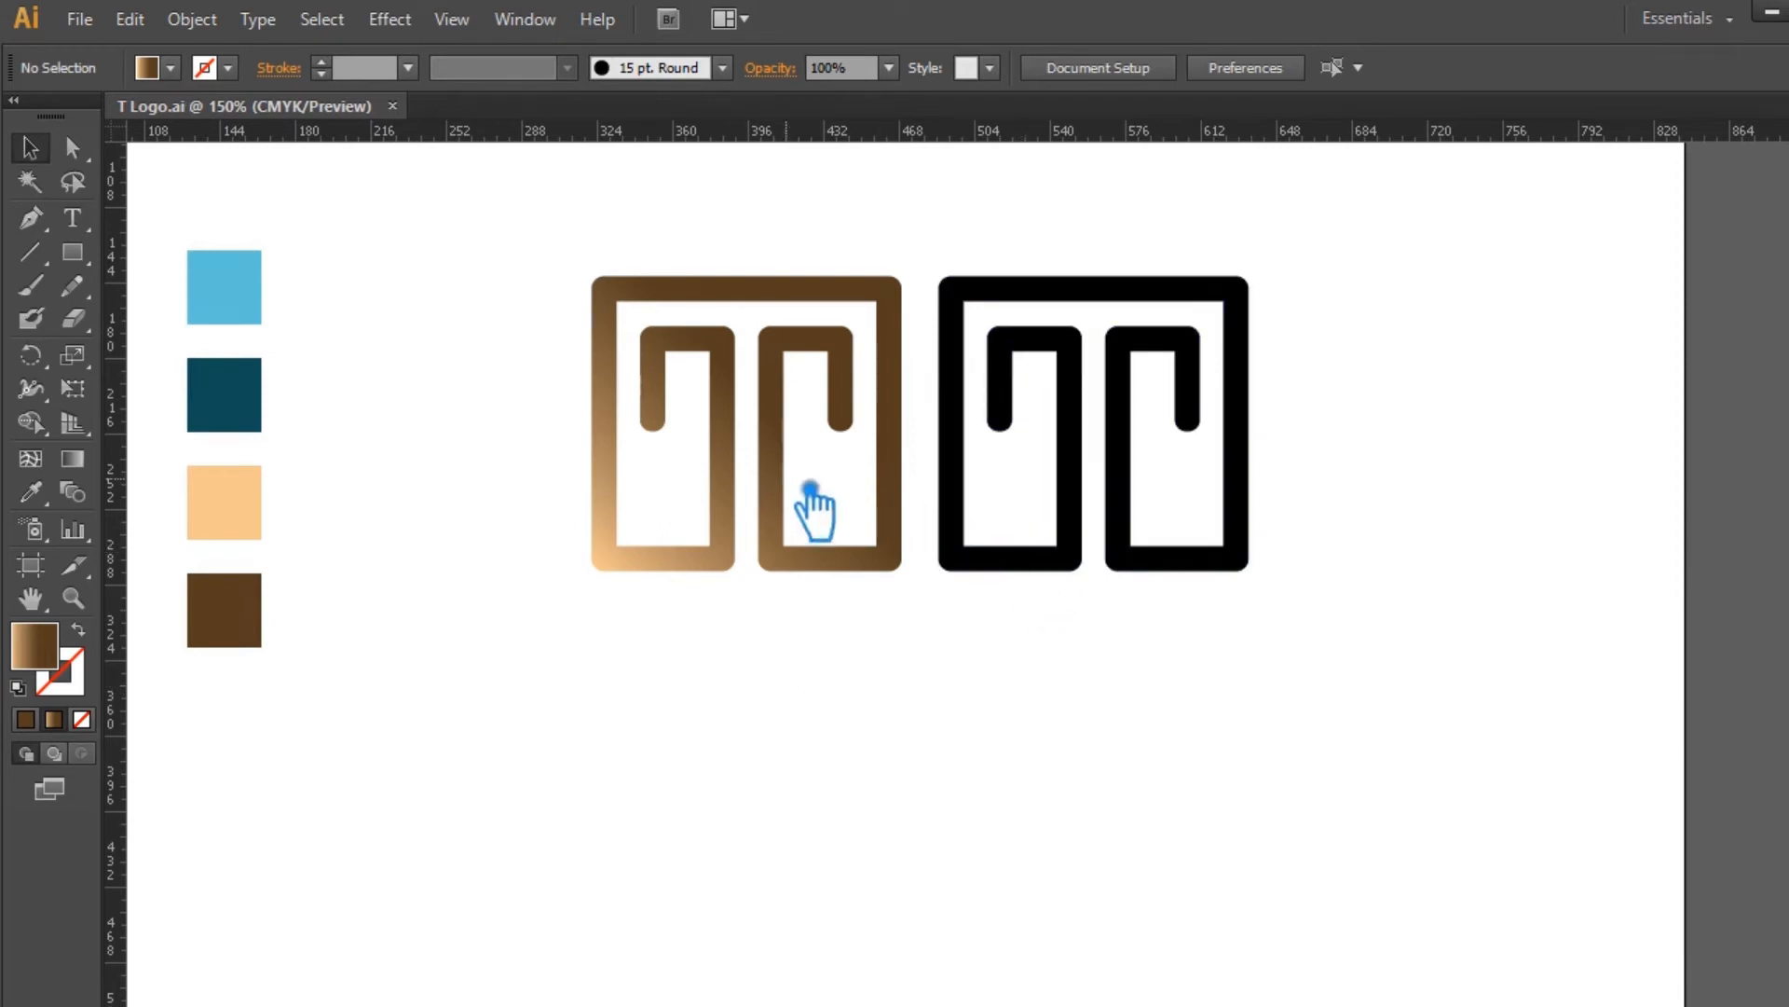
# Step: Change the gradient type of the peach-and-brown logo to Radial
pyautogui.click(890, 477)
pyautogui.hotkey('ctrl', 'F9')
pyautogui.click(1710, 388)
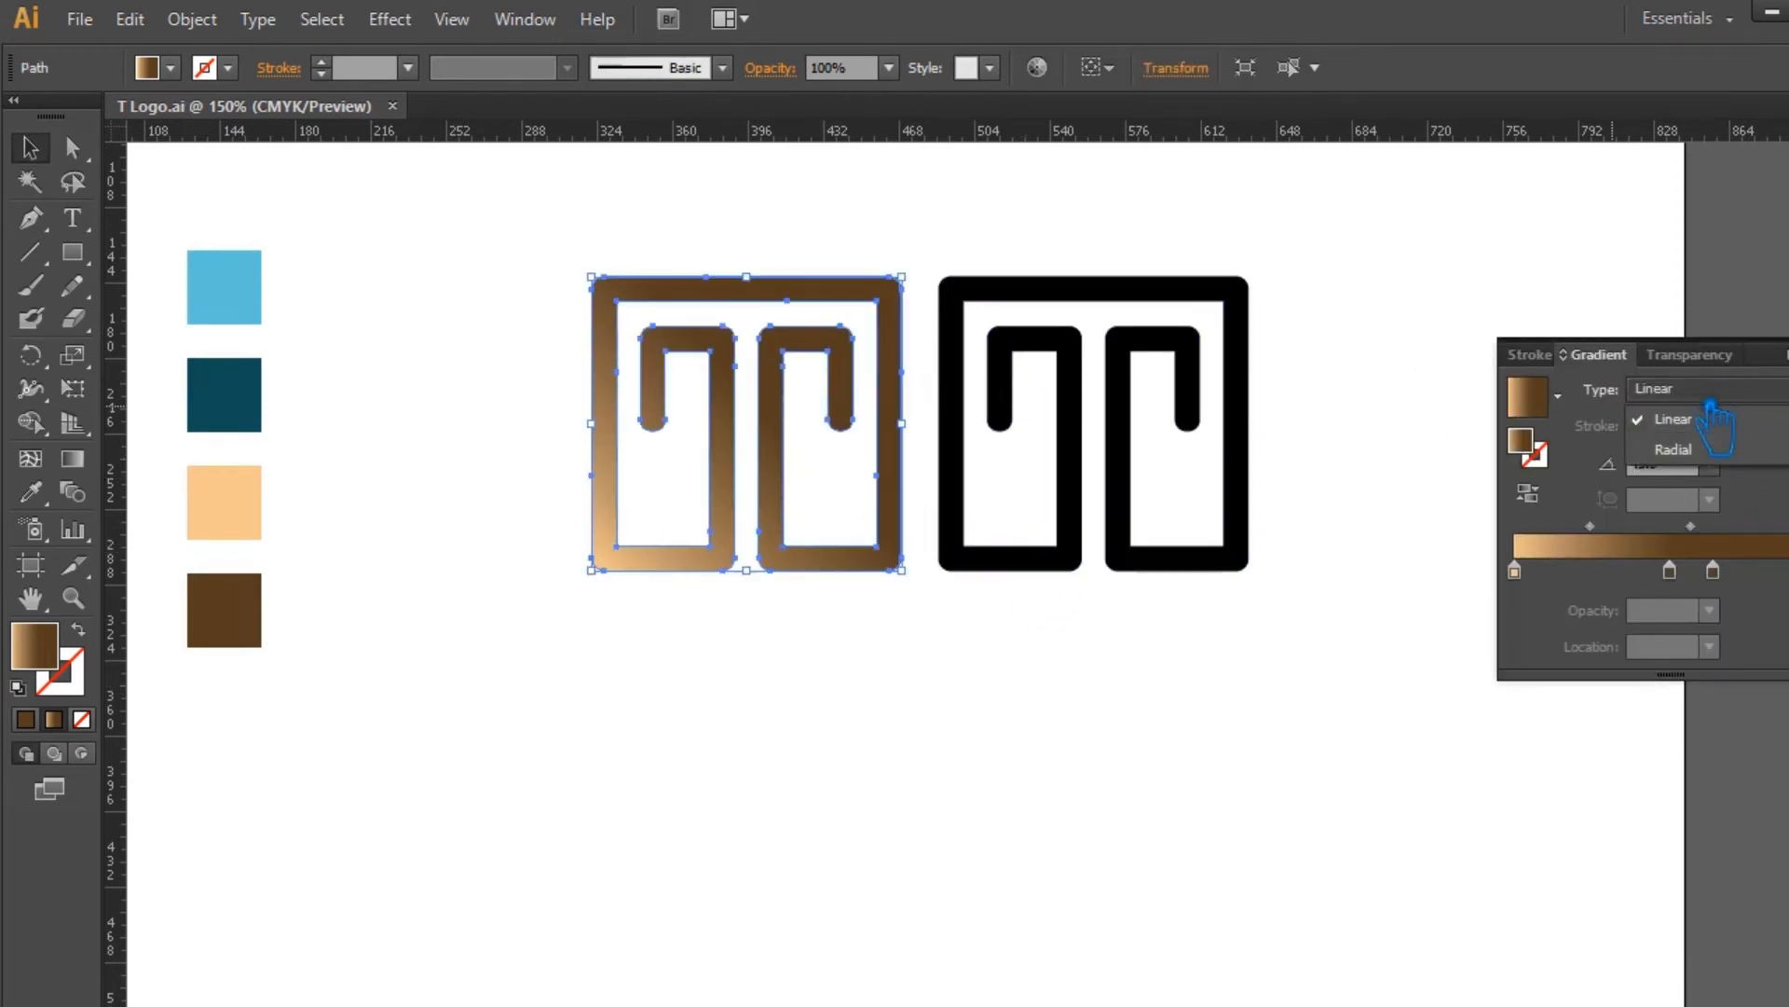
pyautogui.click(1709, 449)
# Step: Enlarge the radial gradient well beyond the logo, move its centre up to the inner hooks, and deselect the logo
pyautogui.click(72, 459)
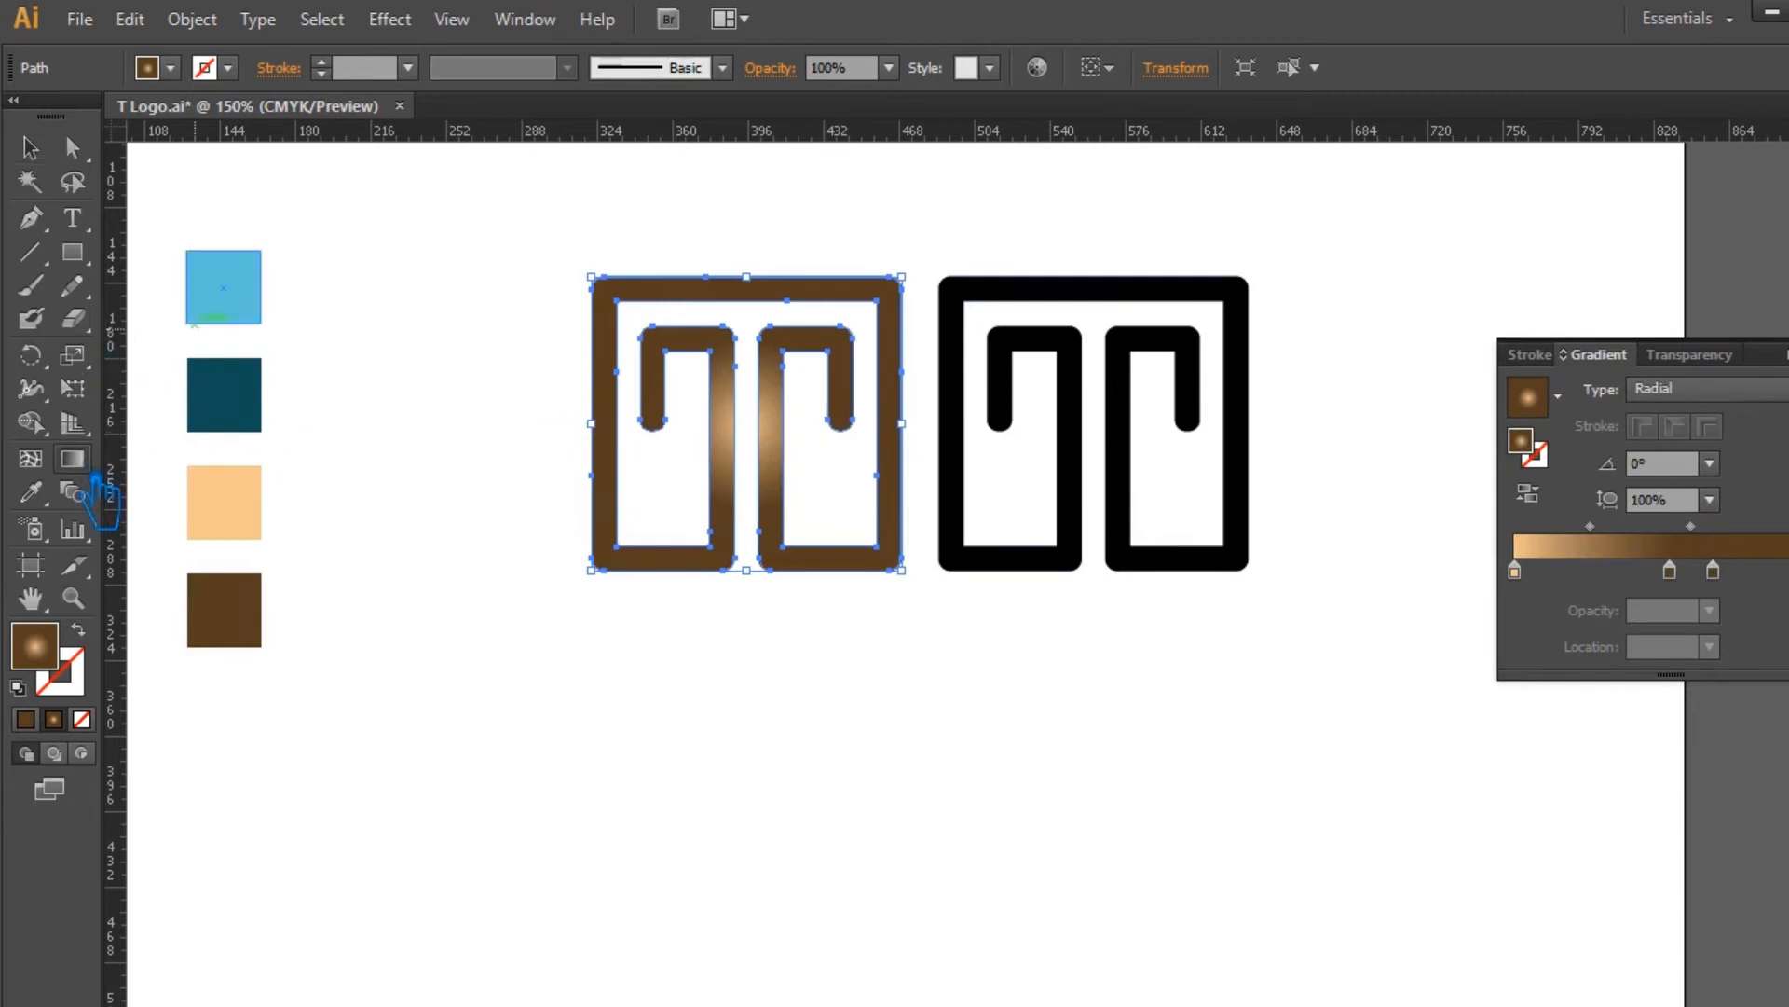
pyautogui.moveTo(814, 435)
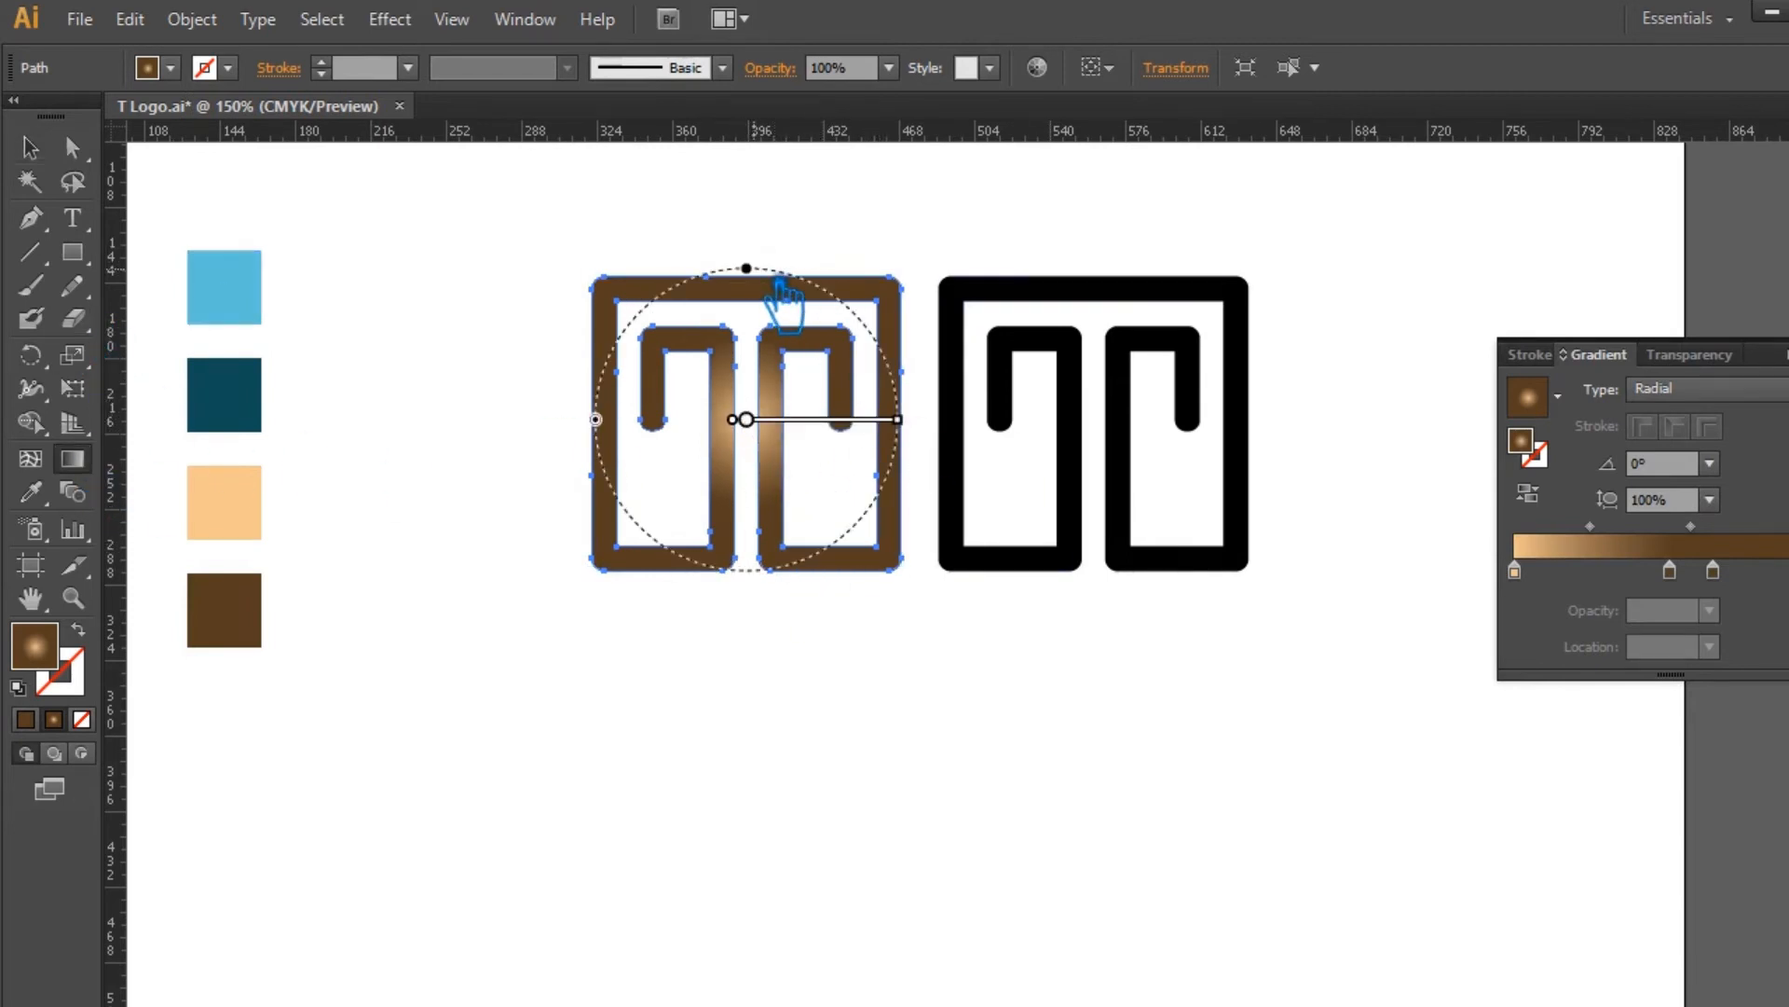
pyautogui.moveTo(921, 424); pyautogui.dragTo(1025, 422)
pyautogui.moveTo(783, 430)
pyautogui.mouseDown()
pyautogui.moveTo(781, 352)
pyautogui.moveTo(777, 373)
pyautogui.mouseUp()
pyautogui.moveTo(1029, 372); pyautogui.dragTo(1113, 362)
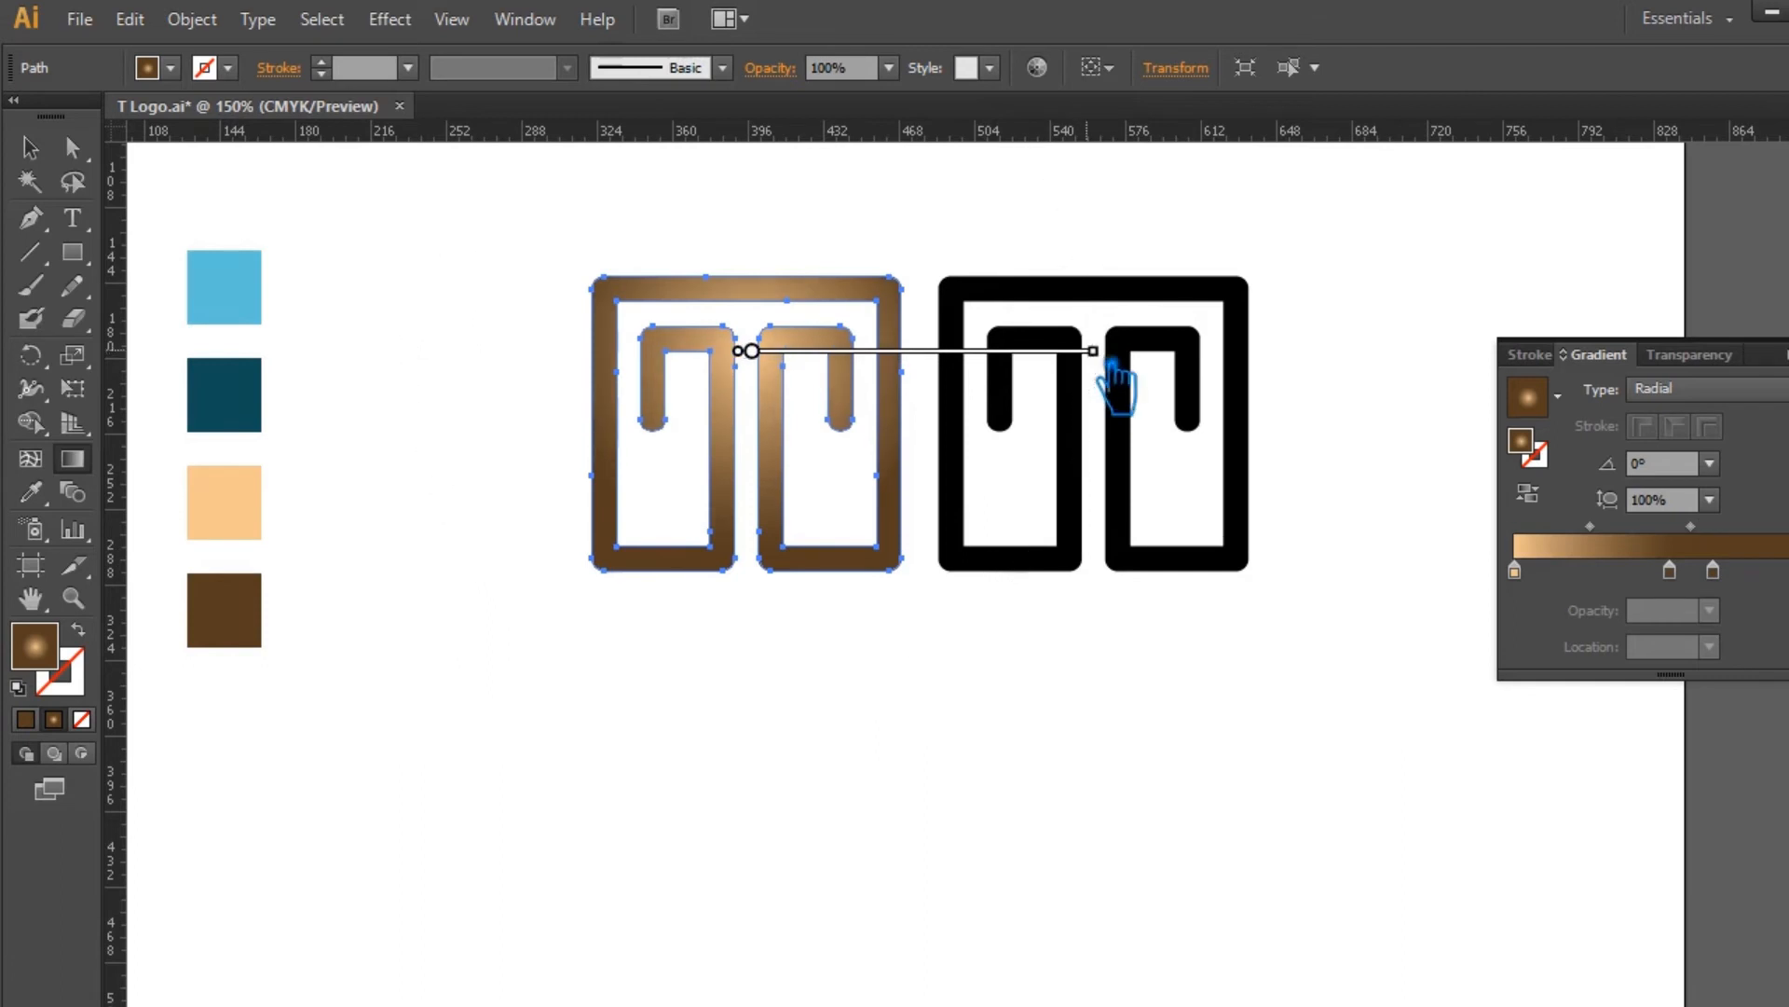
pyautogui.click(941, 718)
pyautogui.hotkey('ctrl', 'z')
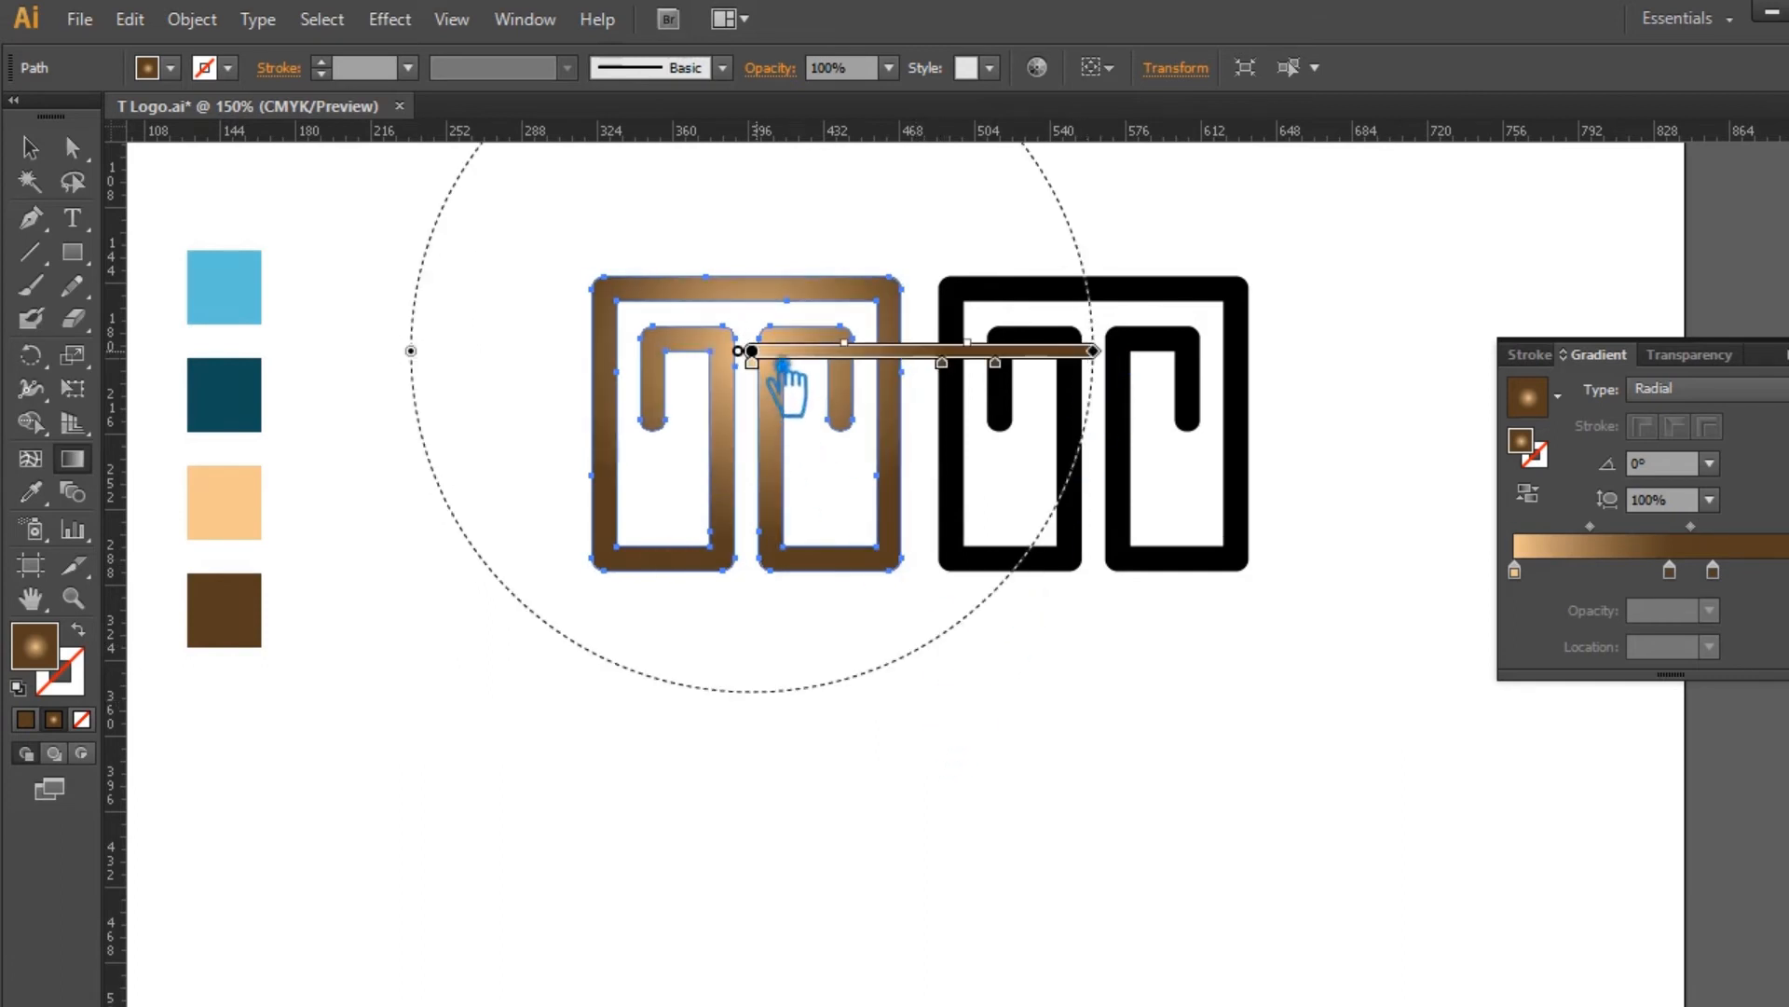
pyautogui.click(30, 146)
pyautogui.click(844, 802)
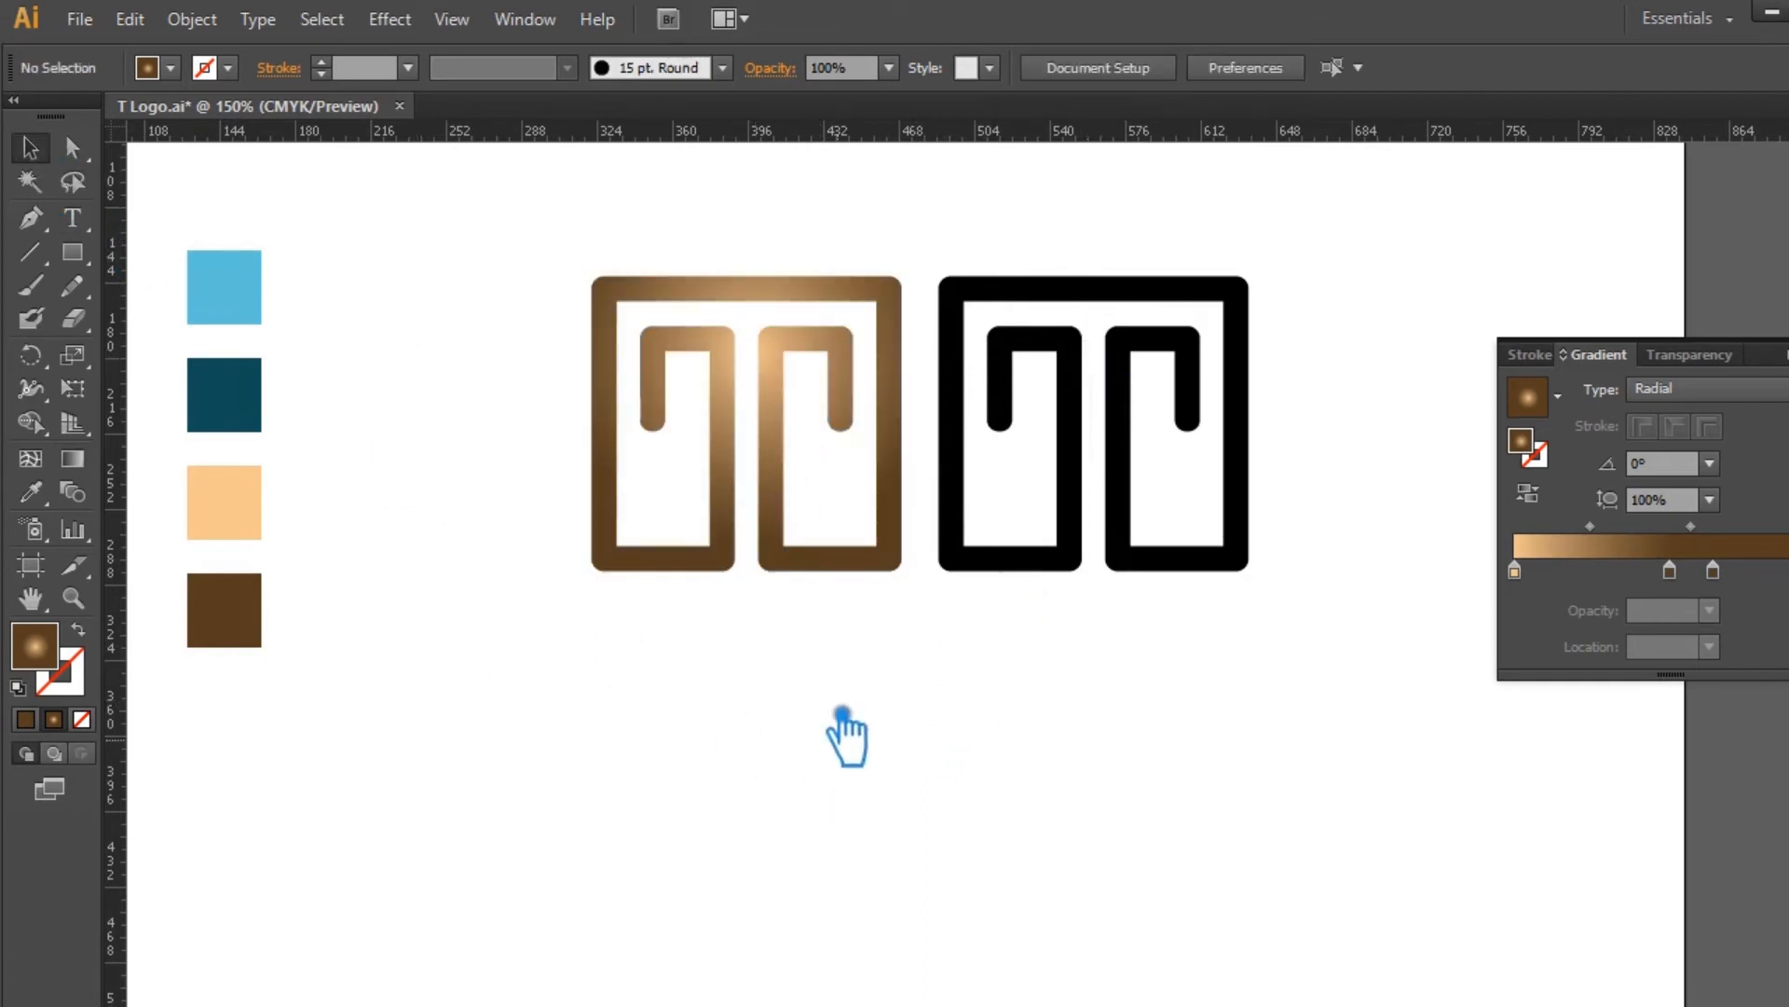
# Step: Lighten the peach swatch to FFDBB3
pyautogui.click(229, 511)
pyautogui.doubleClick(41, 652)
pyautogui.moveTo(888, 226); pyautogui.dragTo(879, 212)
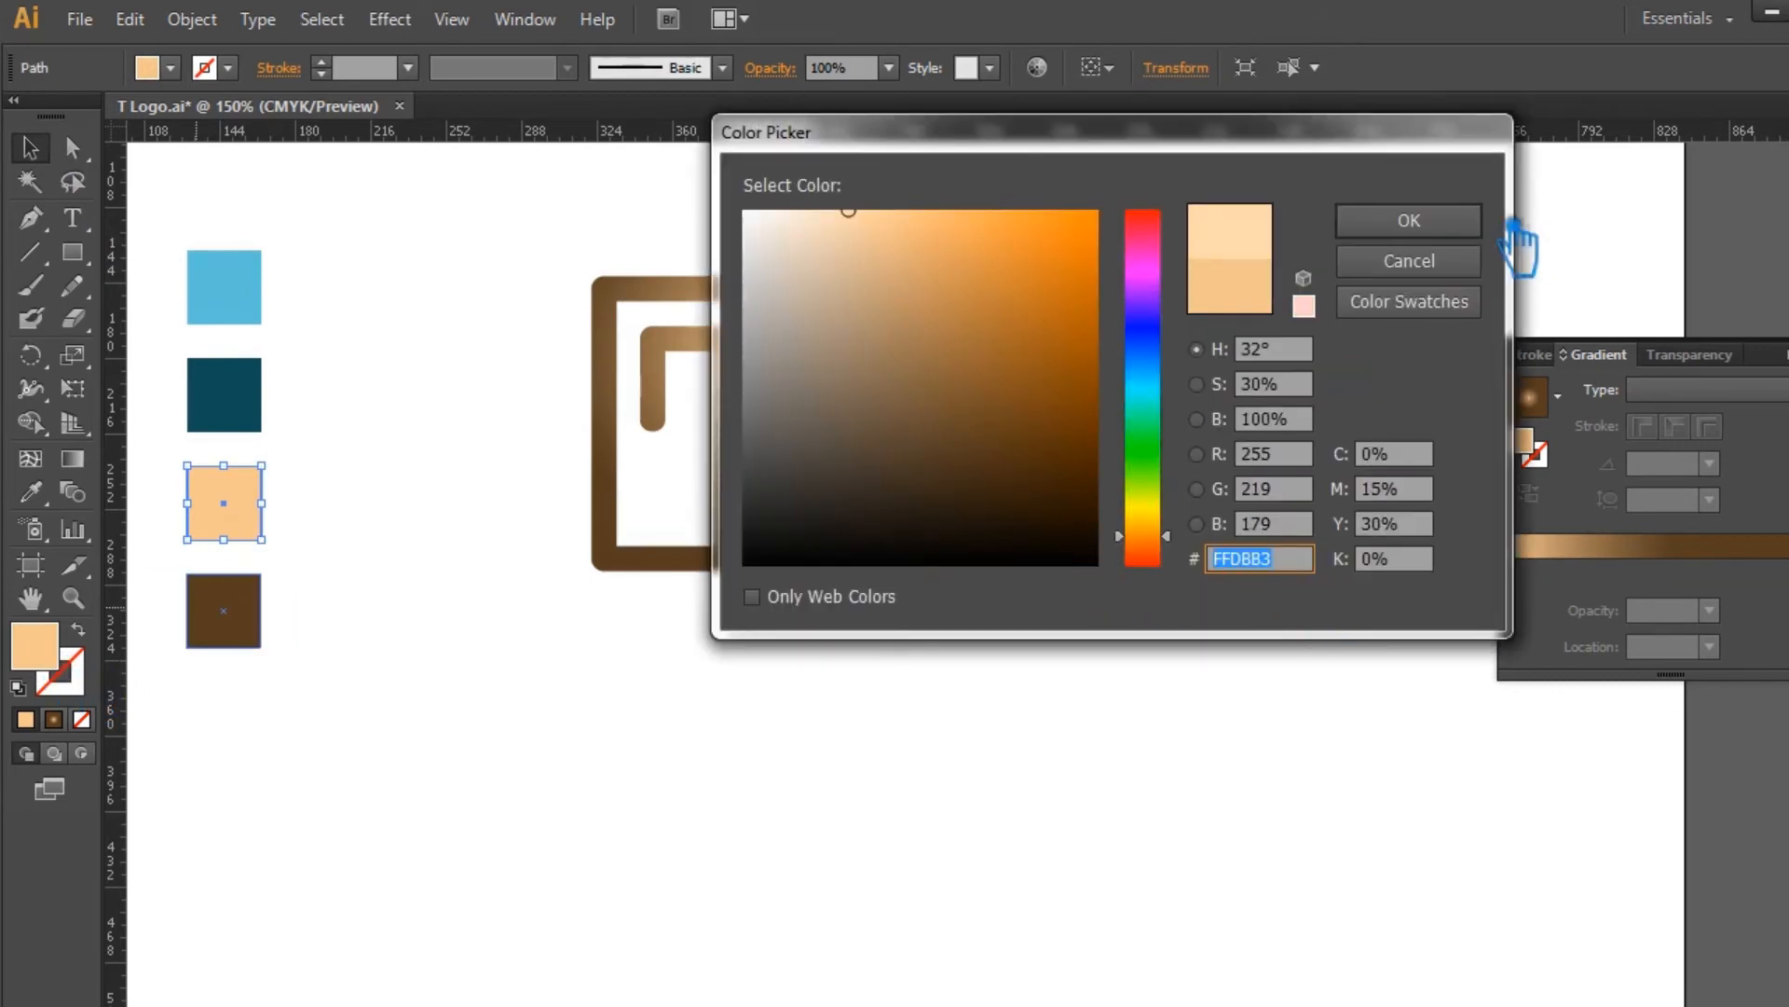
pyautogui.click(1450, 221)
# Step: Remove the inner brown stop from the brown logo's gradient and recolour its starting stop to the lighter peach FFDBB3
pyautogui.click(747, 399)
pyautogui.click(1534, 580)
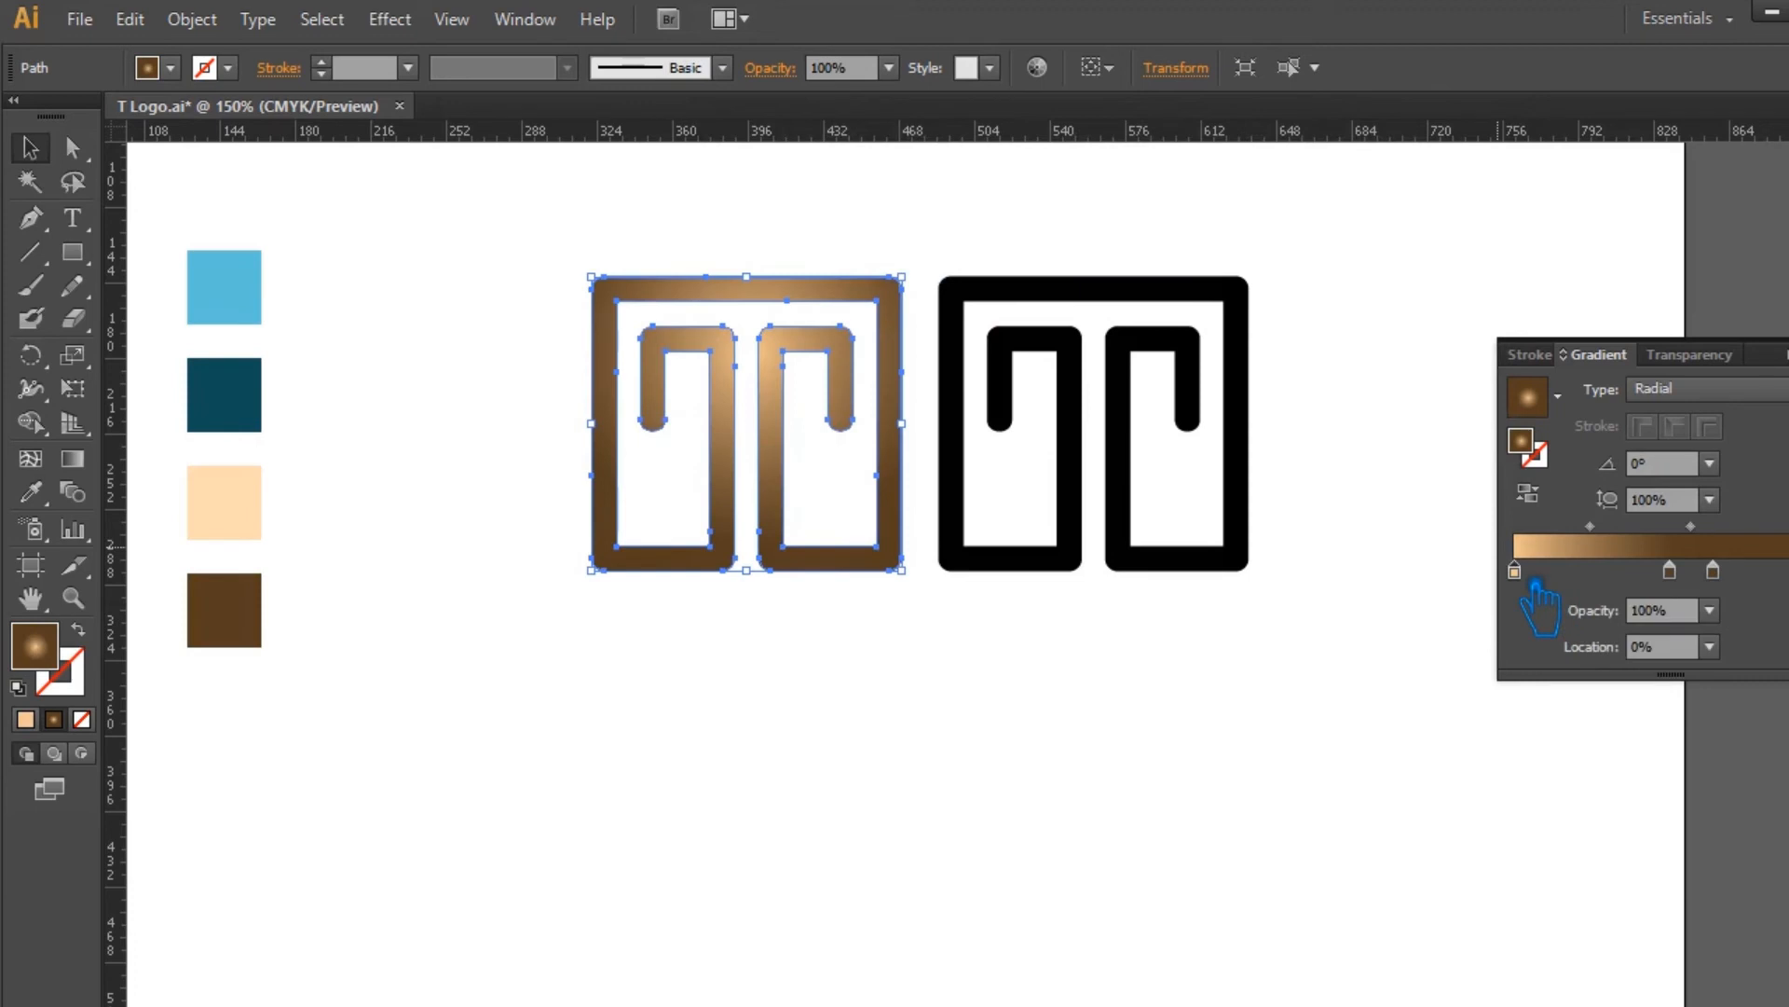
pyautogui.moveTo(1696, 589); pyautogui.dragTo(1698, 603)
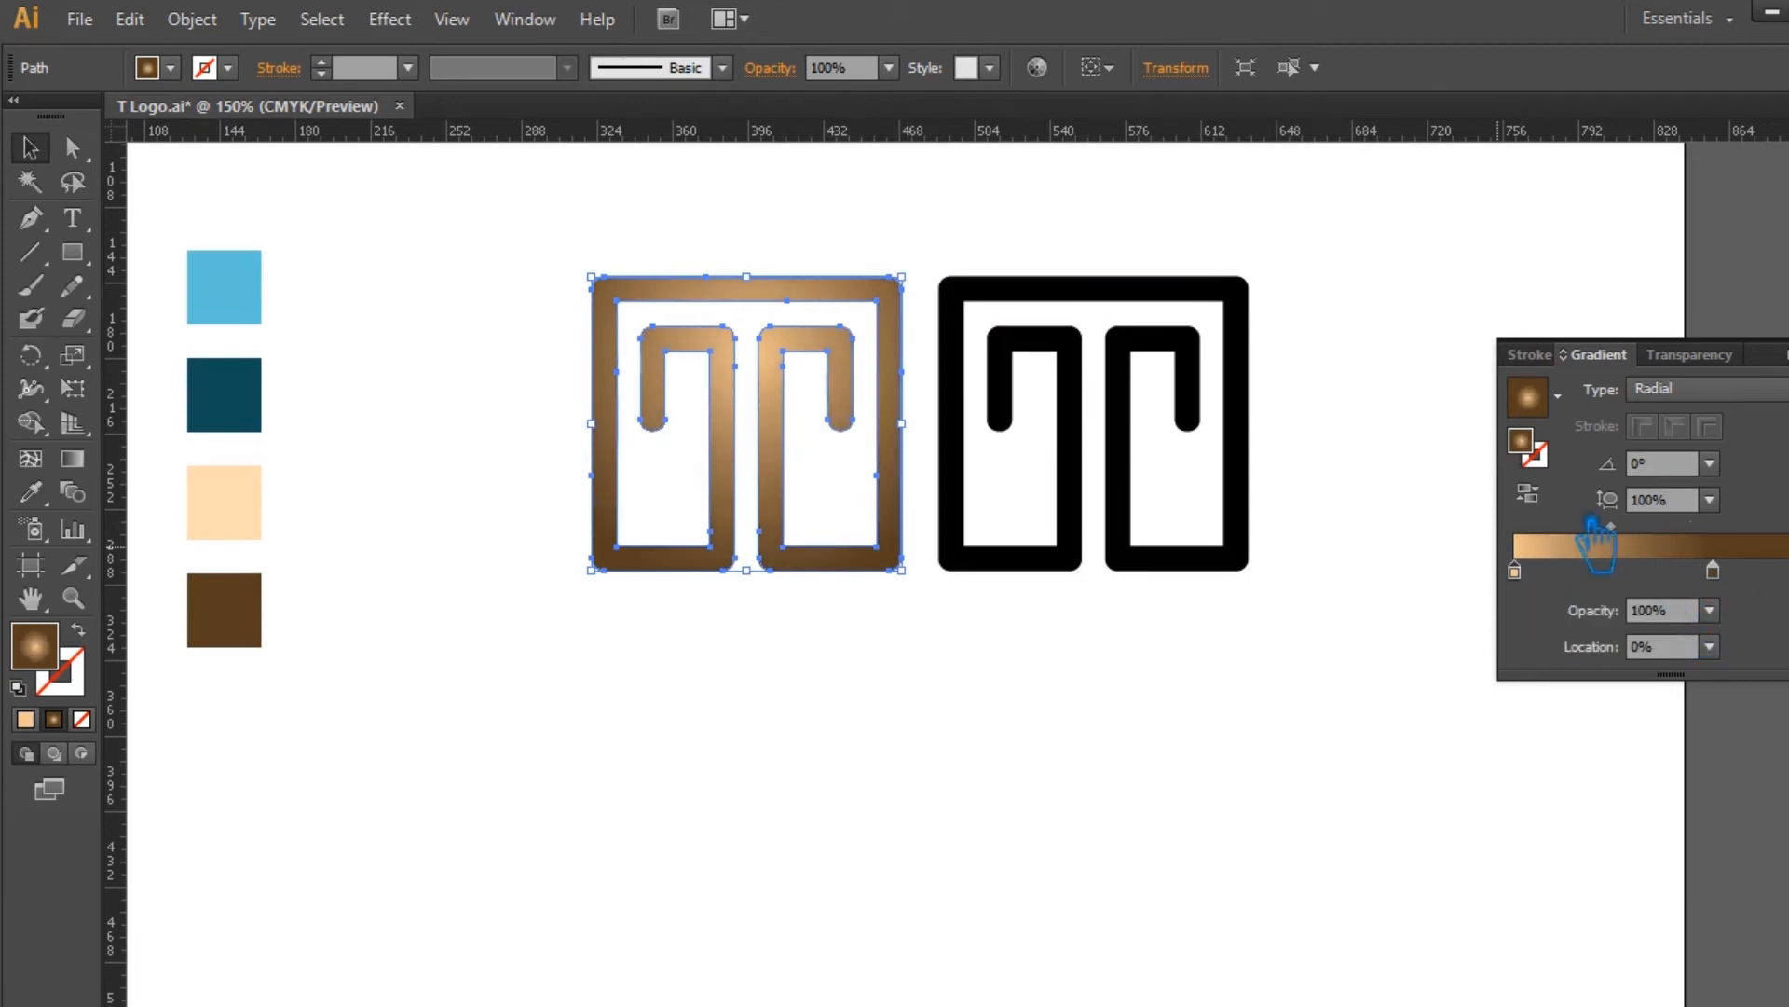
pyautogui.click(1541, 578)
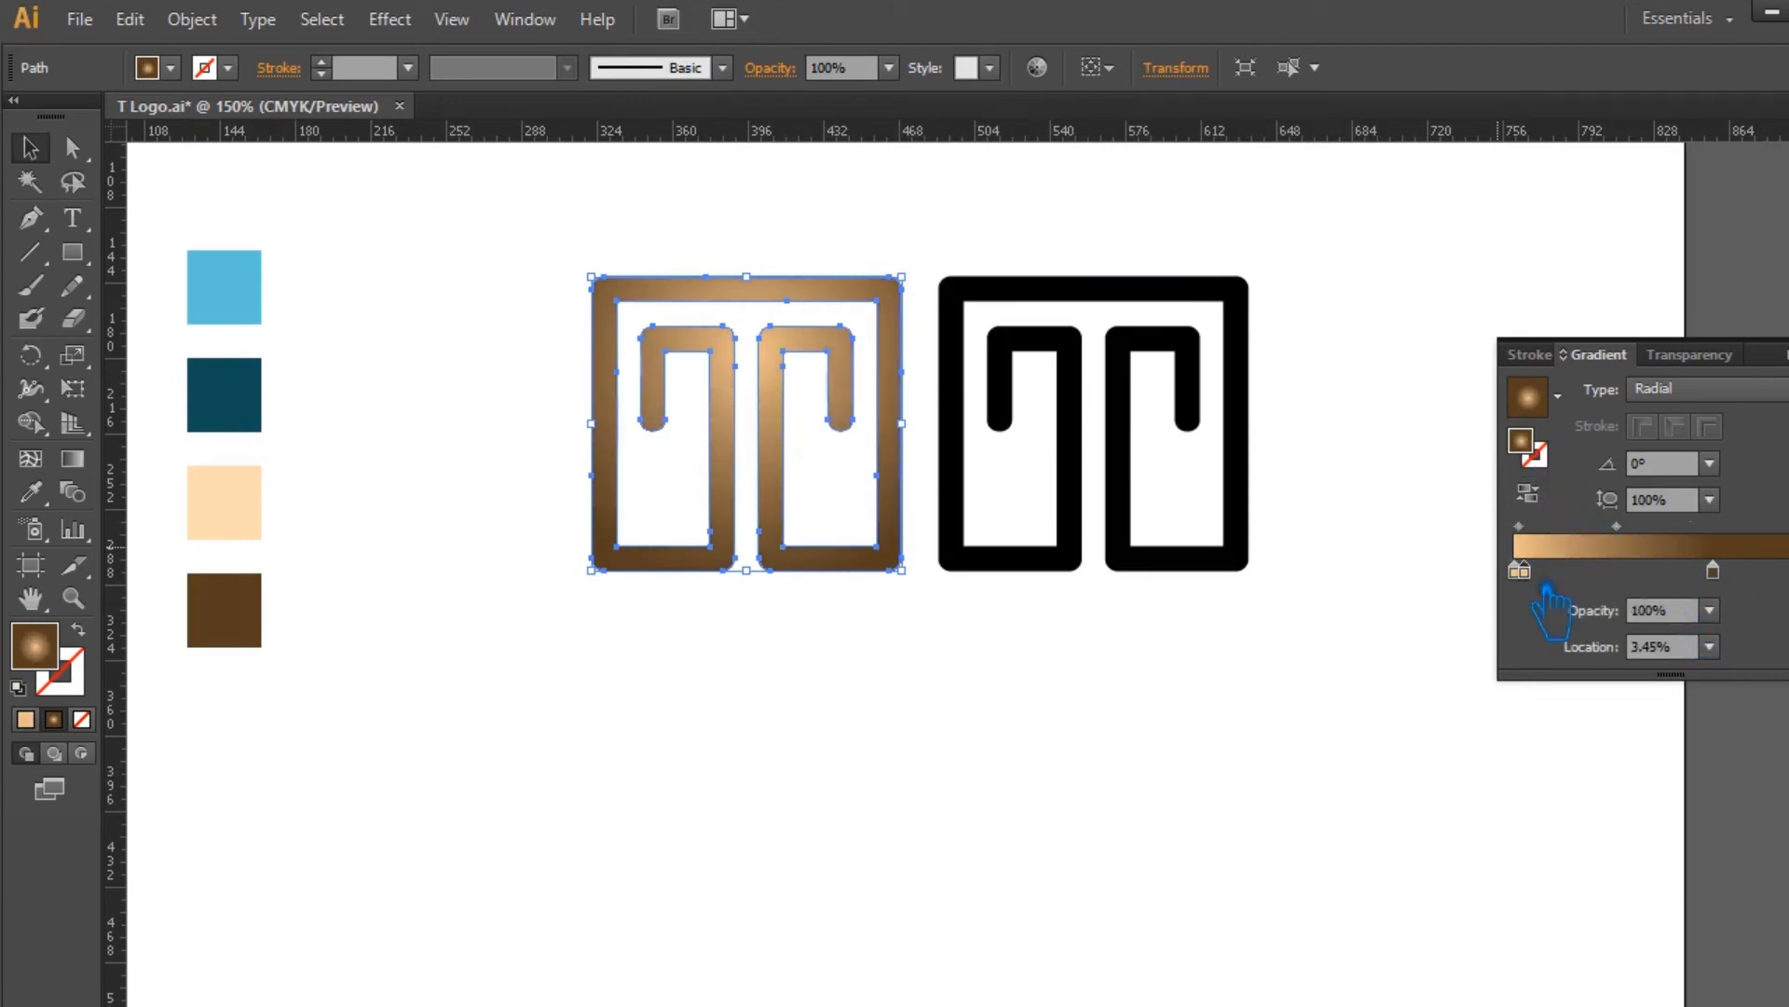
pyautogui.moveTo(1560, 581); pyautogui.dragTo(1555, 623)
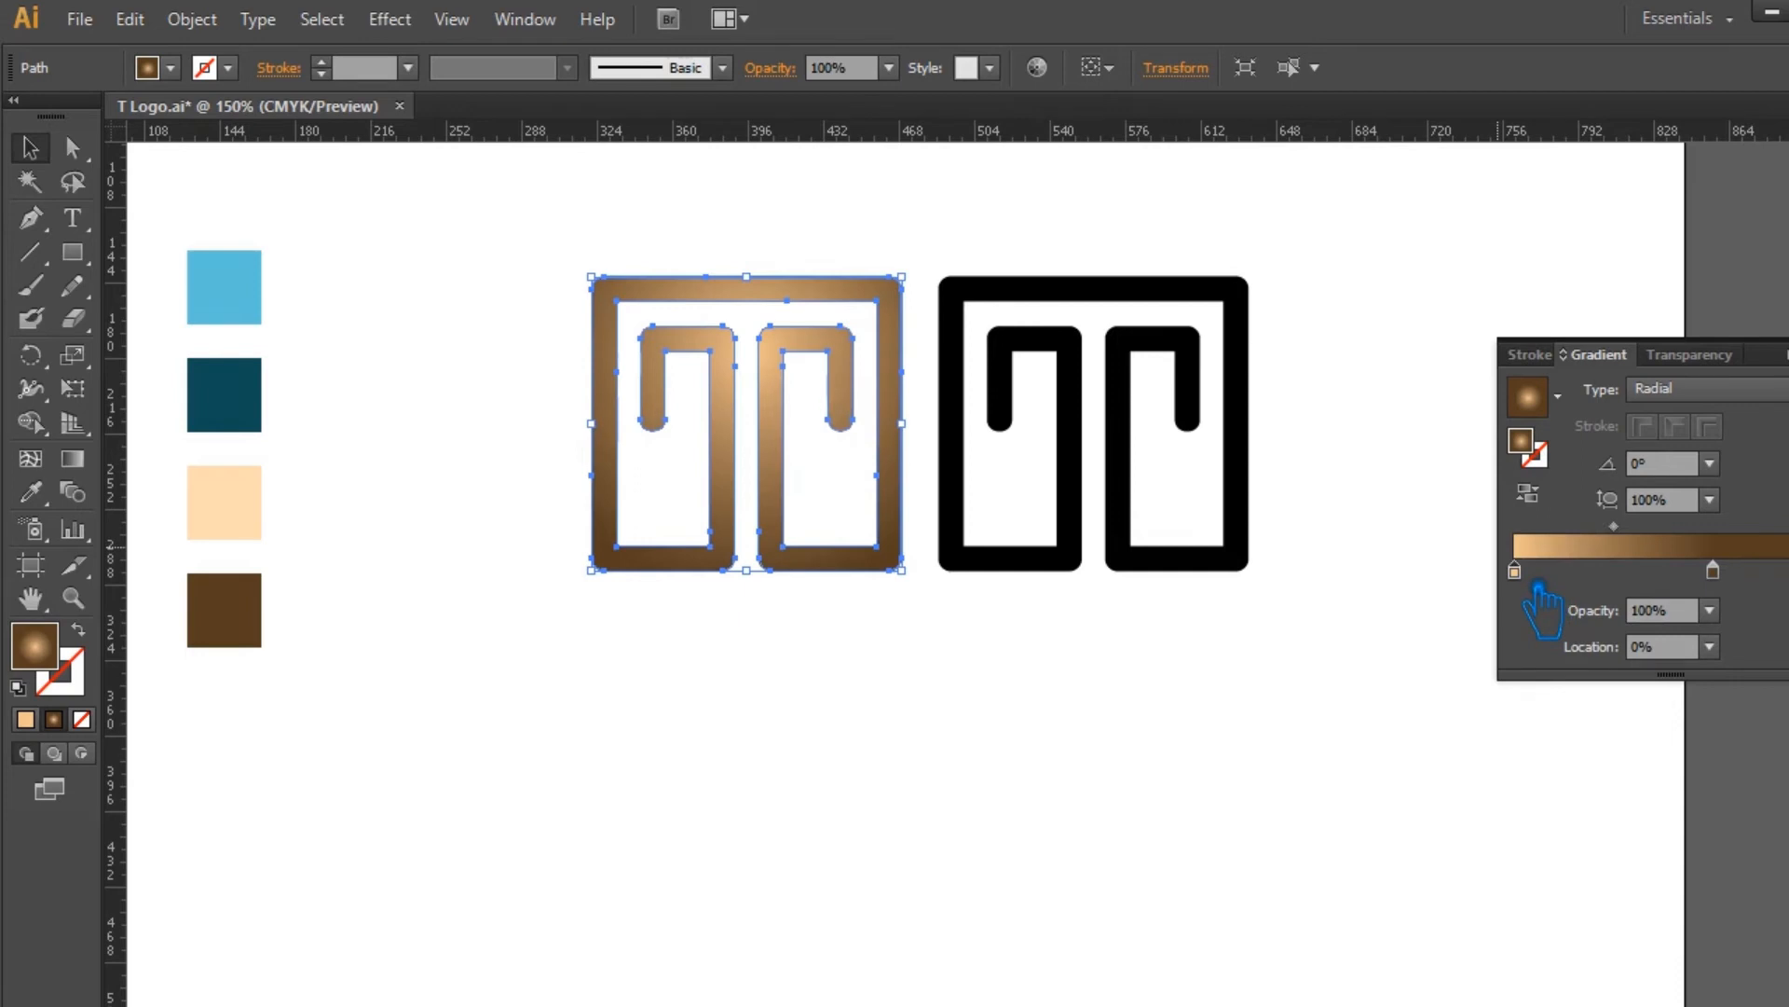
pyautogui.doubleClick(1538, 457)
pyautogui.click(1443, 227)
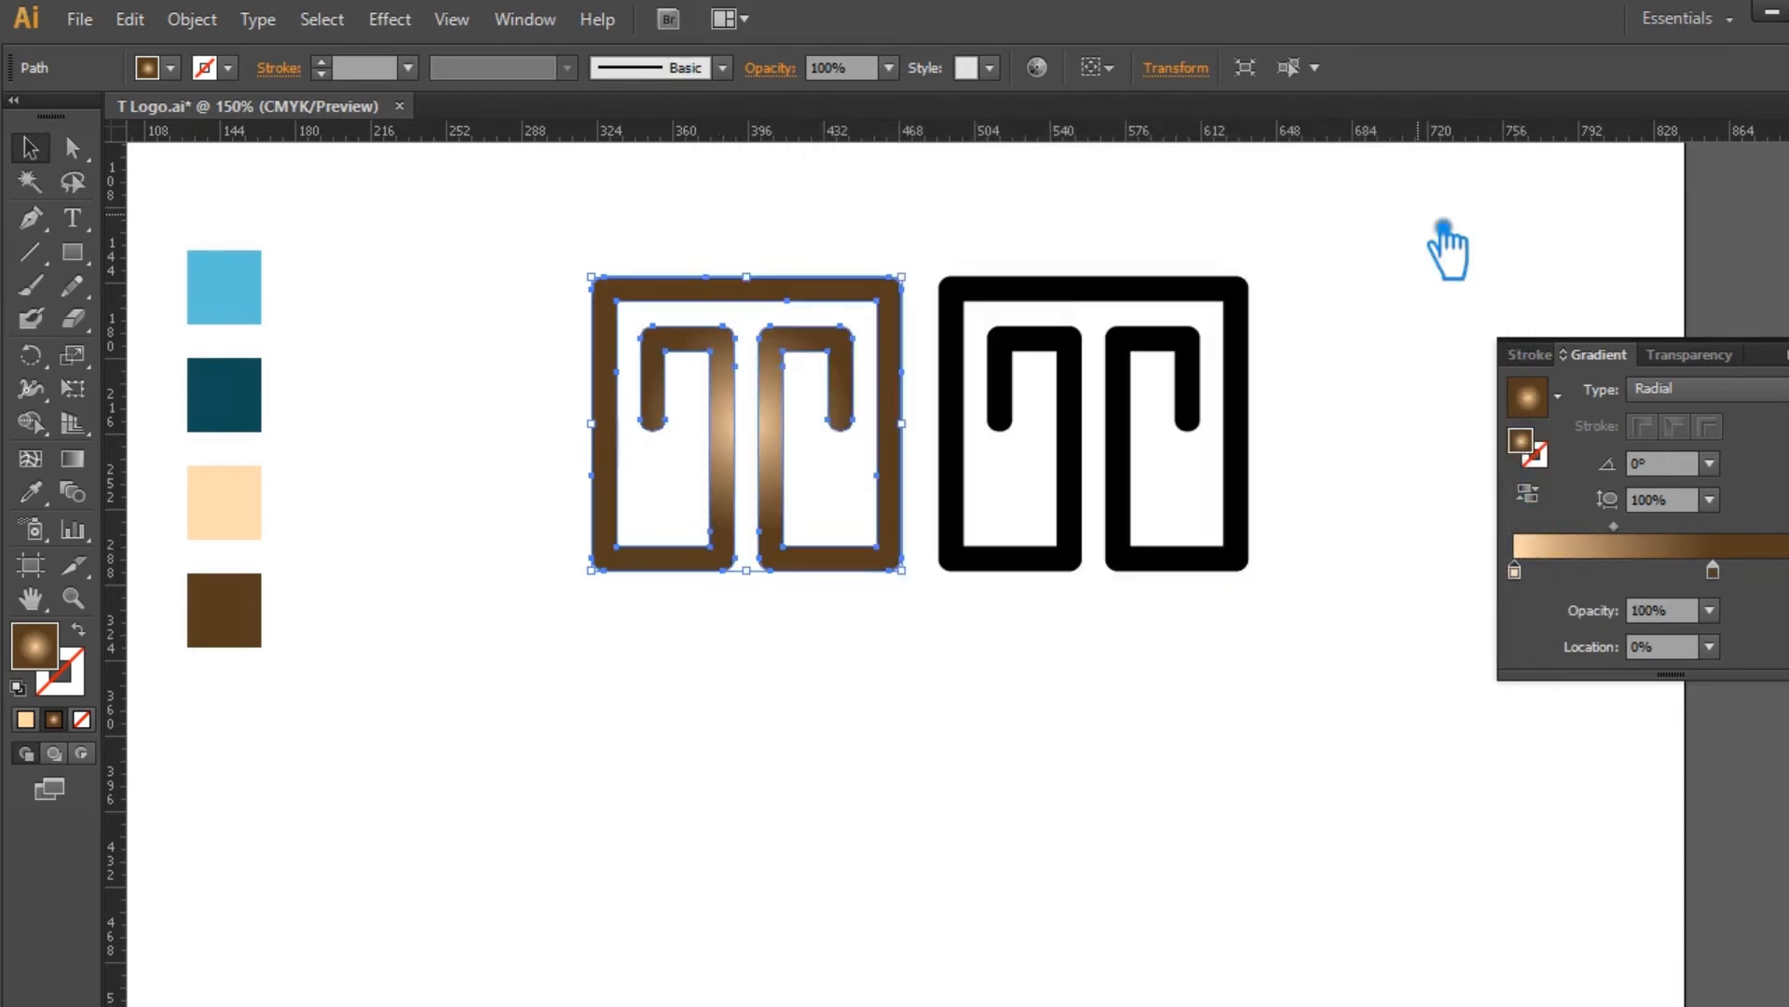
# Step: Move the brown logo's radial gradient centre up between the inner hooks, enlarge it past the logo's edge, and shift the brown stop outward
pyautogui.click(74, 459)
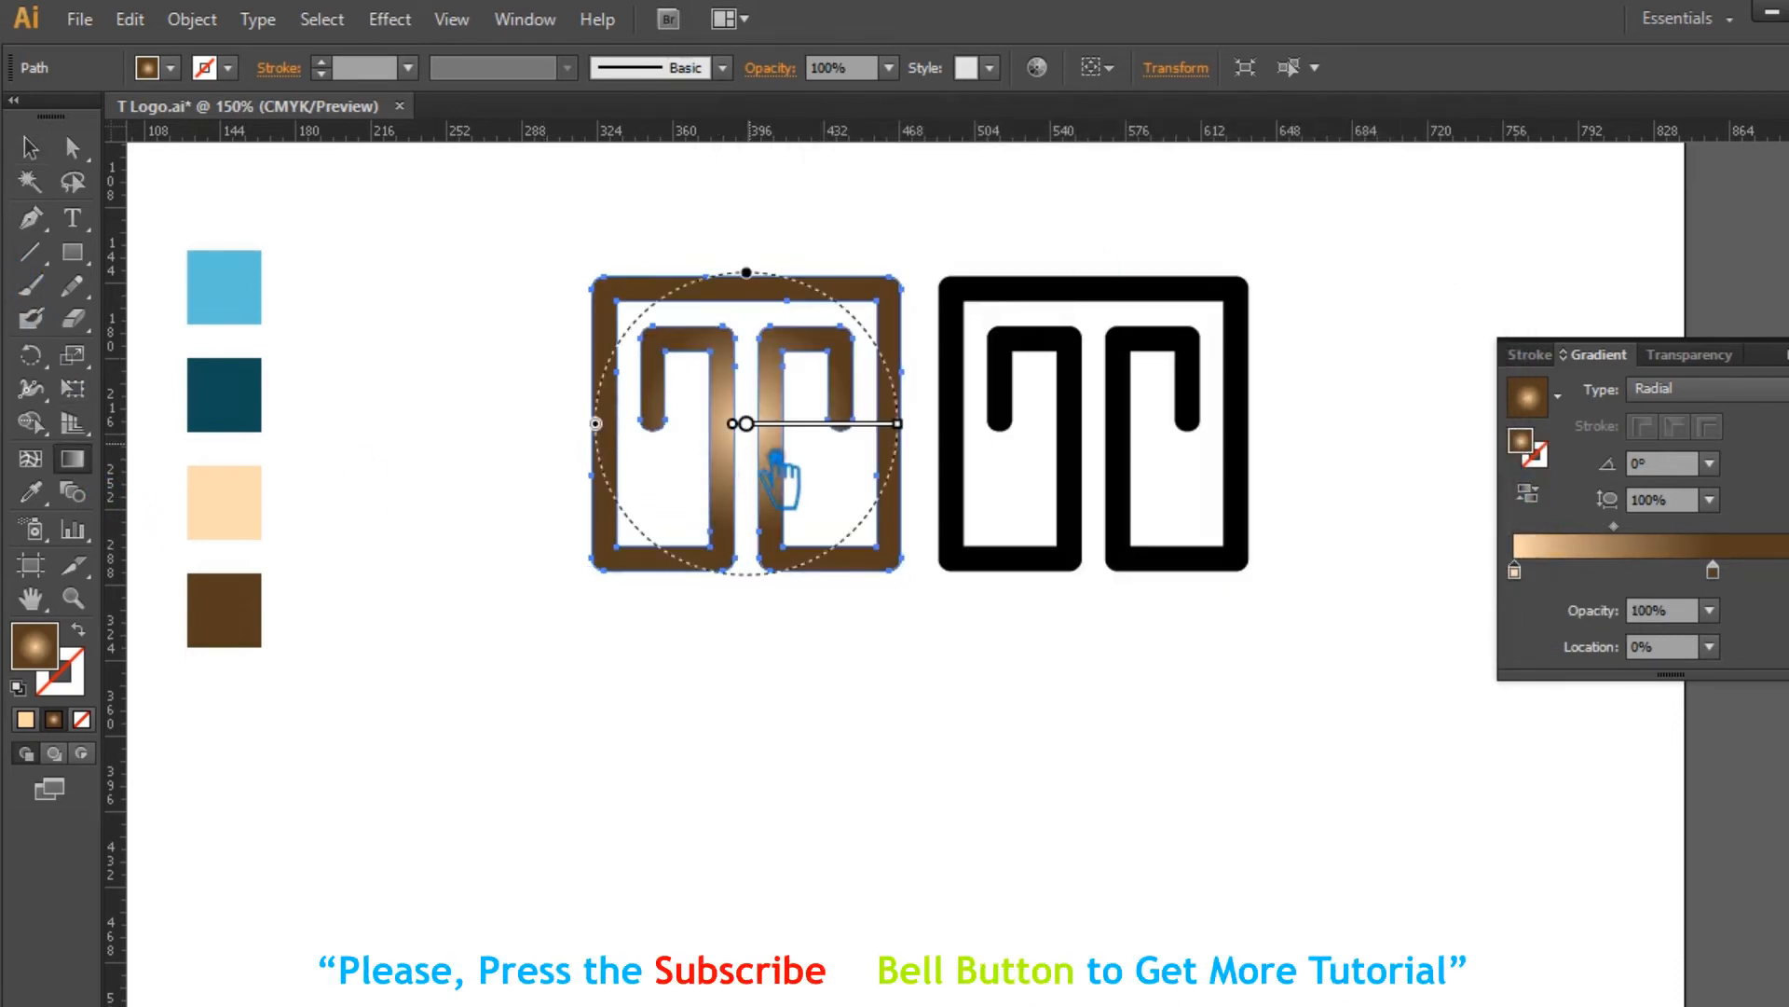
pyautogui.moveTo(774, 431)
pyautogui.mouseDown()
pyautogui.moveTo(771, 356)
pyautogui.moveTo(774, 383)
pyautogui.mouseUp()
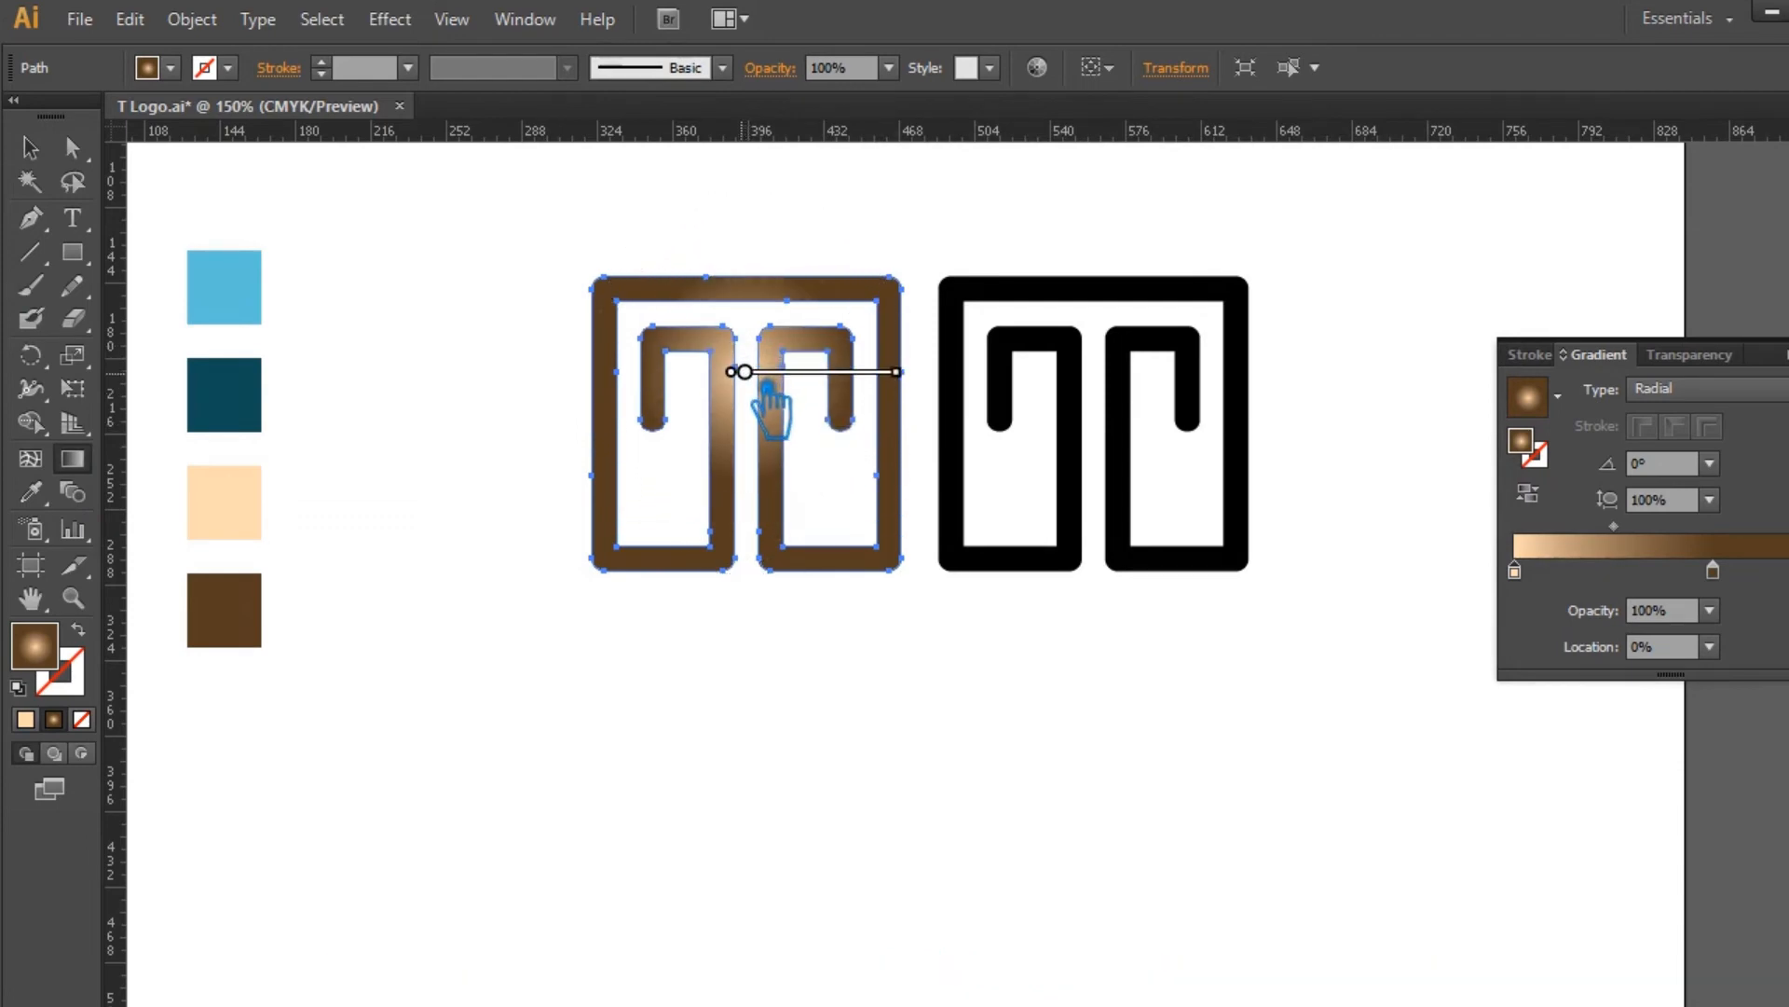
pyautogui.moveTo(924, 384); pyautogui.dragTo(973, 384)
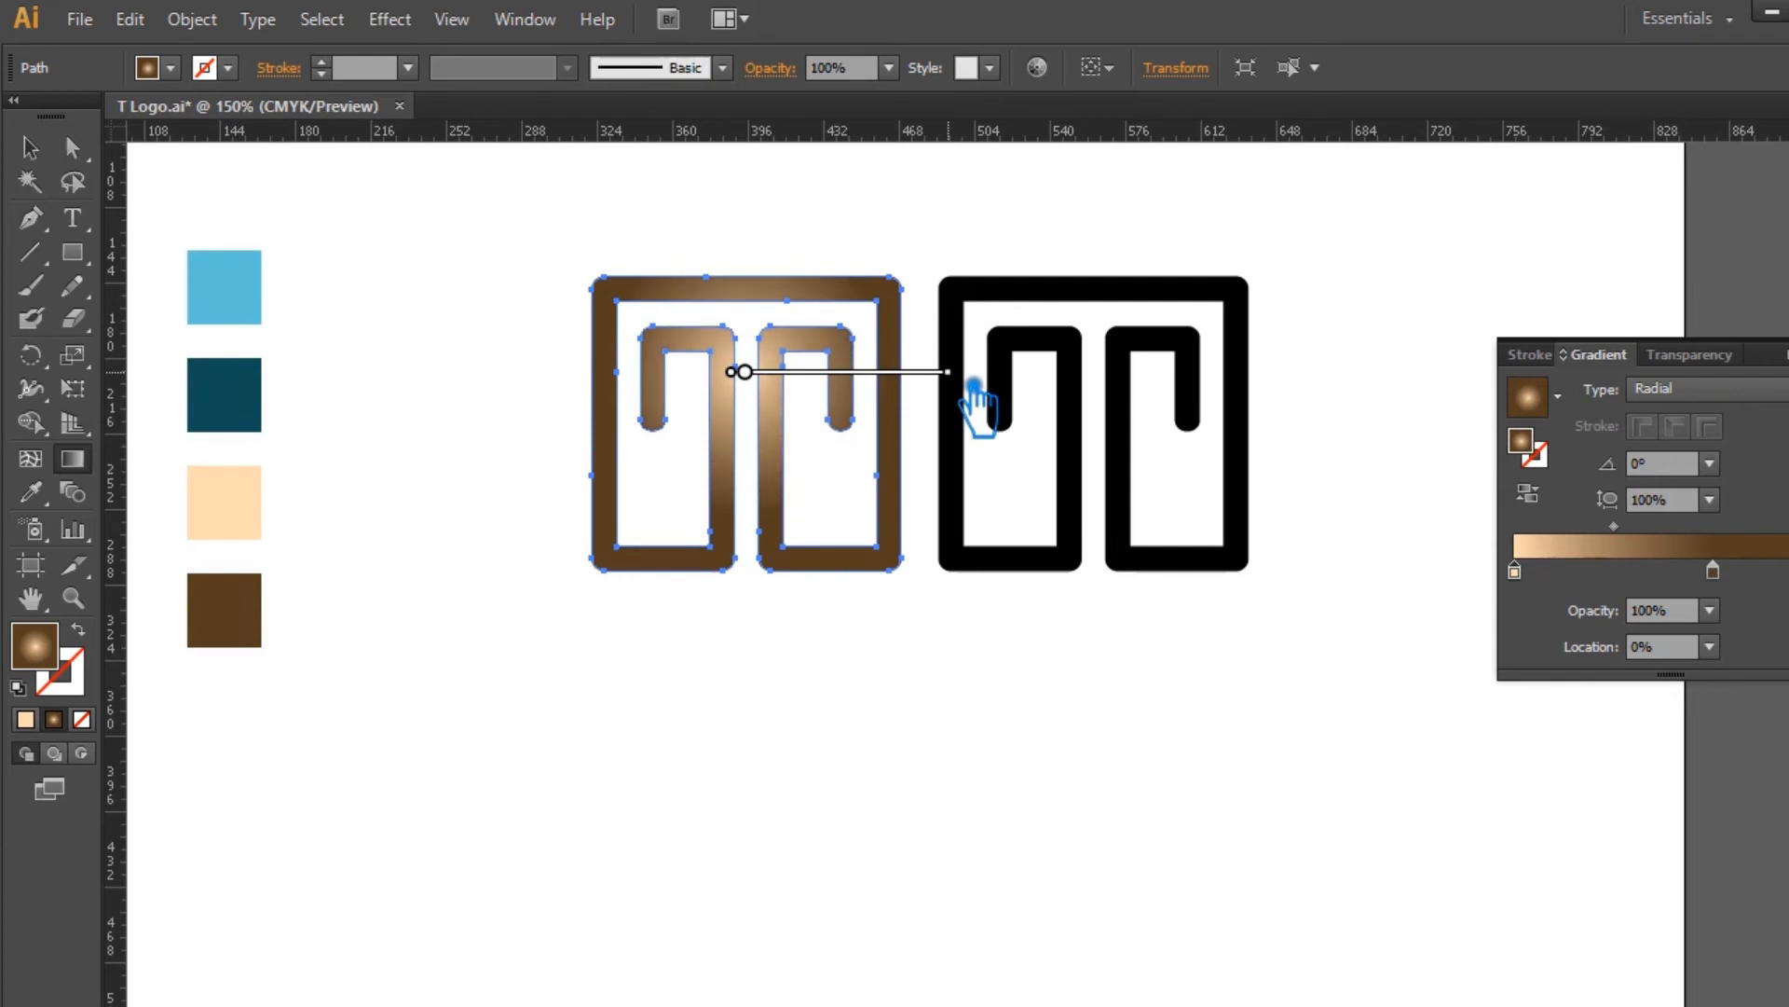
pyautogui.moveTo(782, 384)
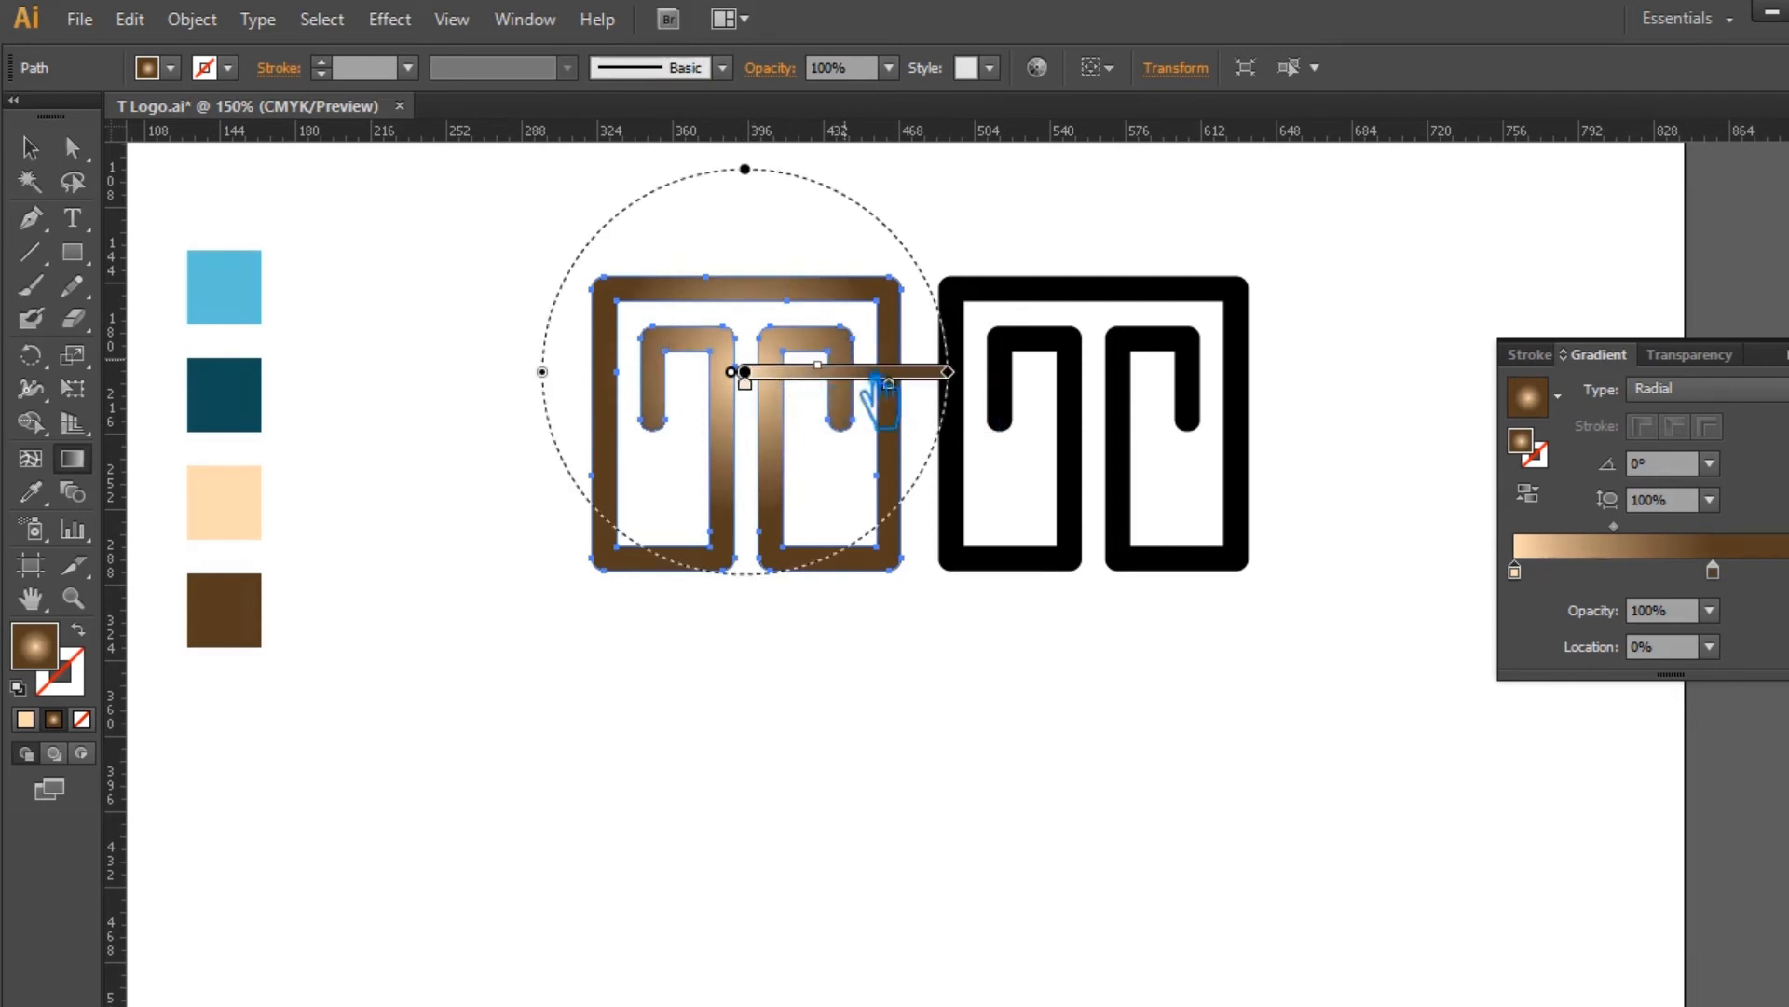
pyautogui.moveTo(928, 398); pyautogui.dragTo(941, 399)
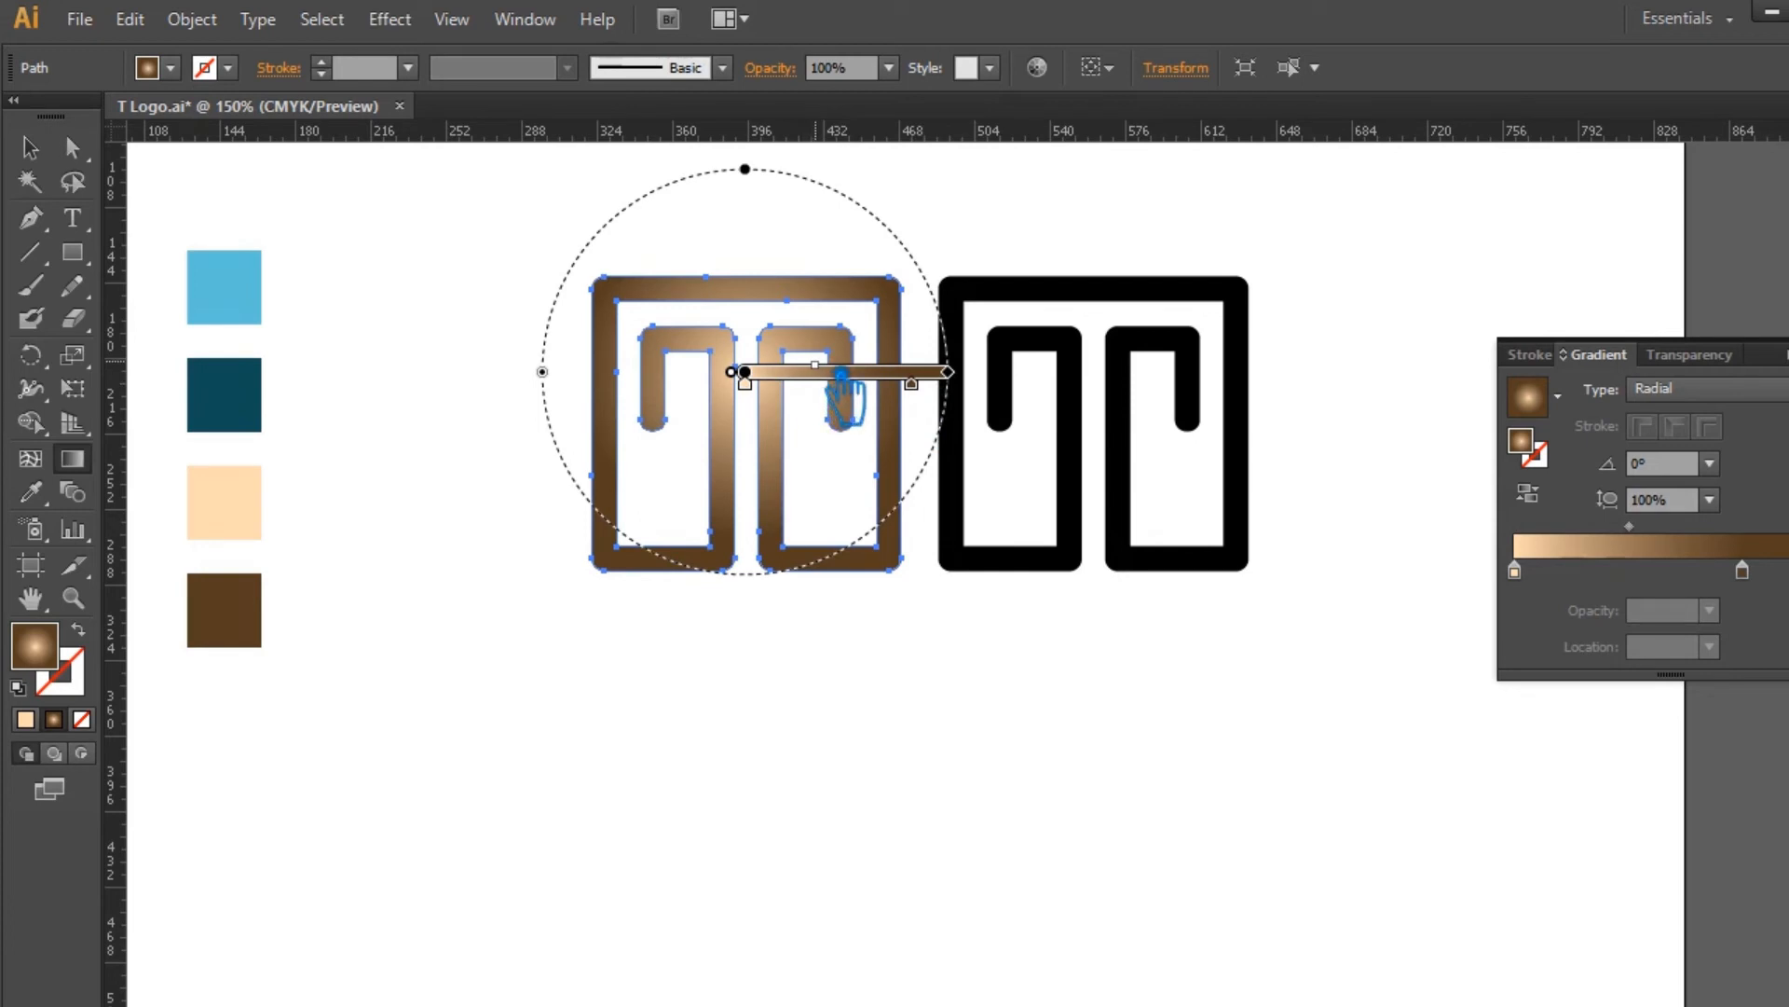
pyautogui.press('v')
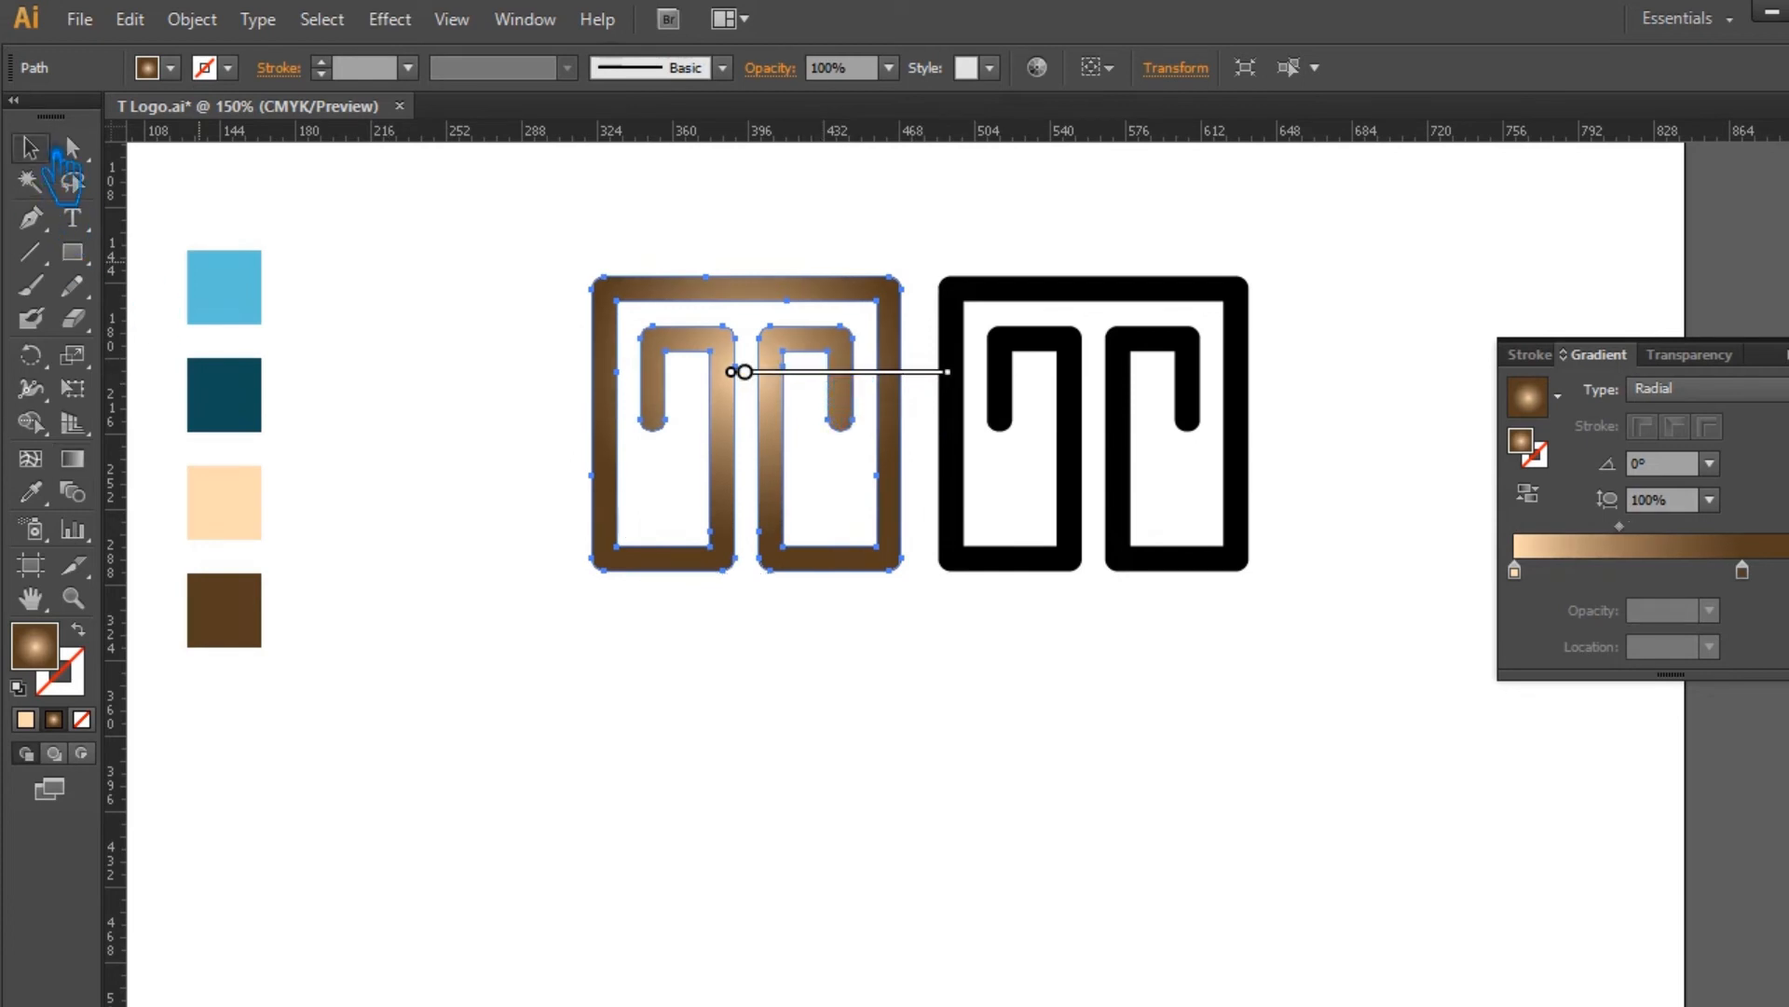
pyautogui.click(498, 382)
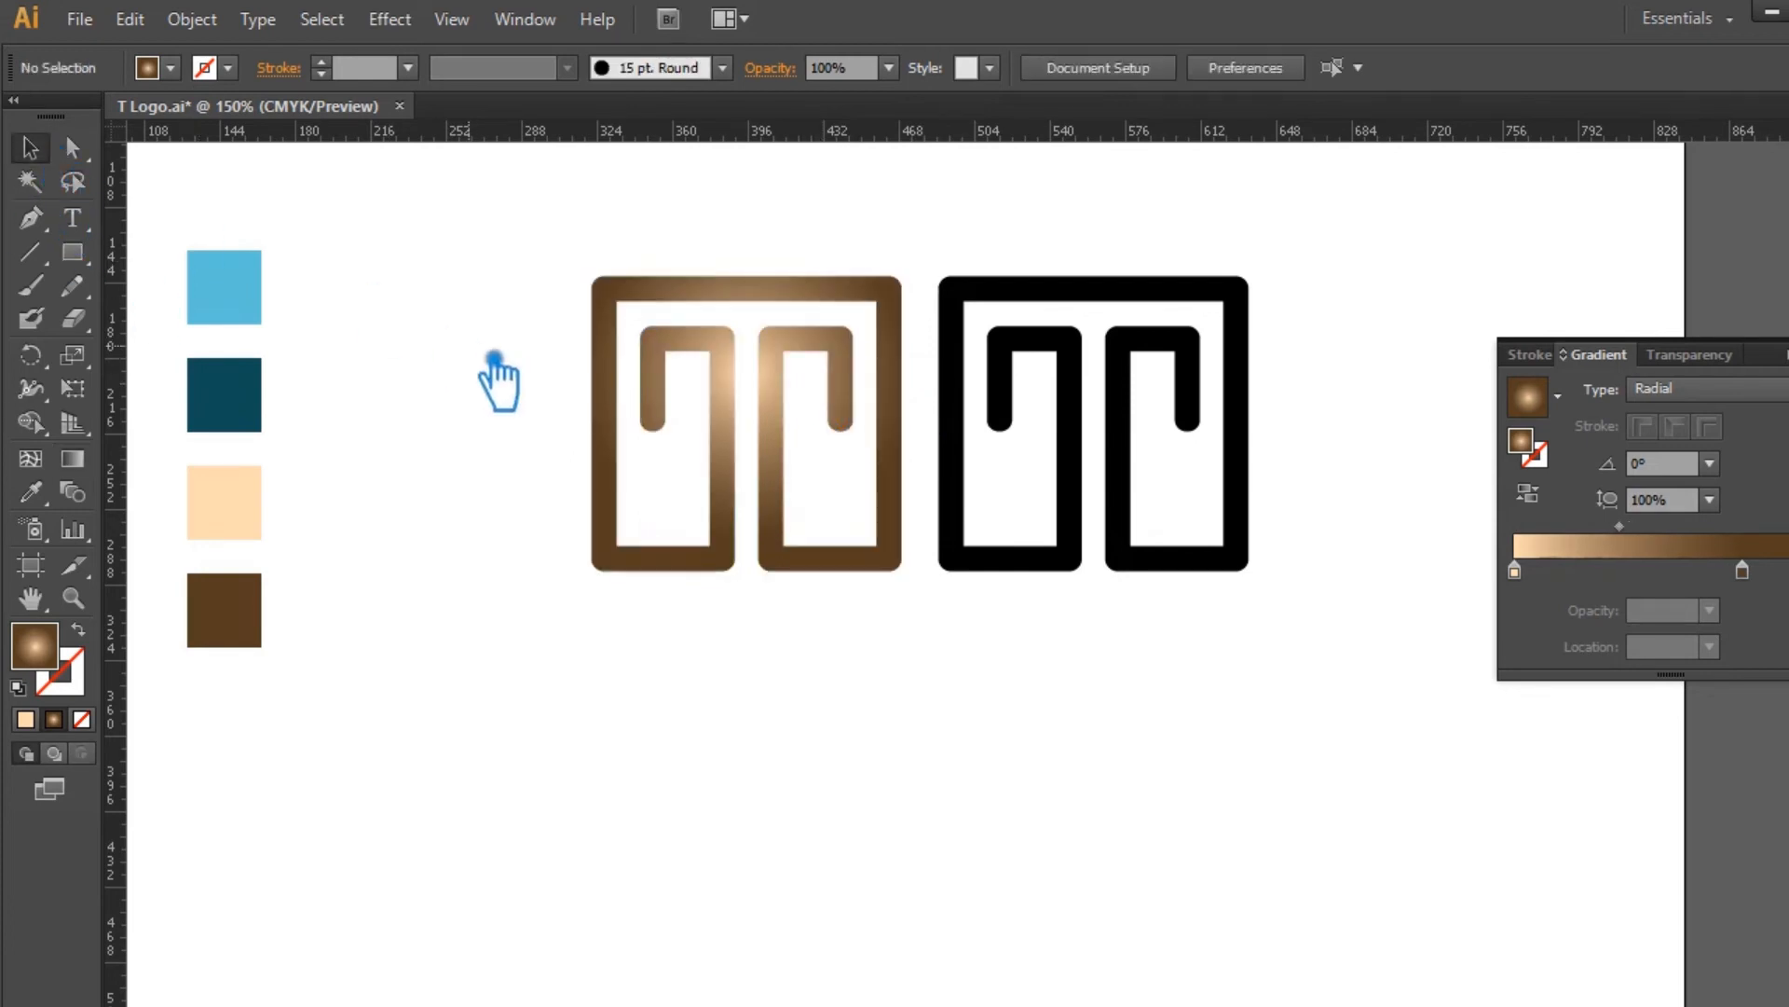
# Step: Fill the black logo with the peach-and-brown radial gradient sampled from the finished logo
pyautogui.click(1072, 417)
pyautogui.press('i')
pyautogui.click(823, 382)
pyautogui.press('v')
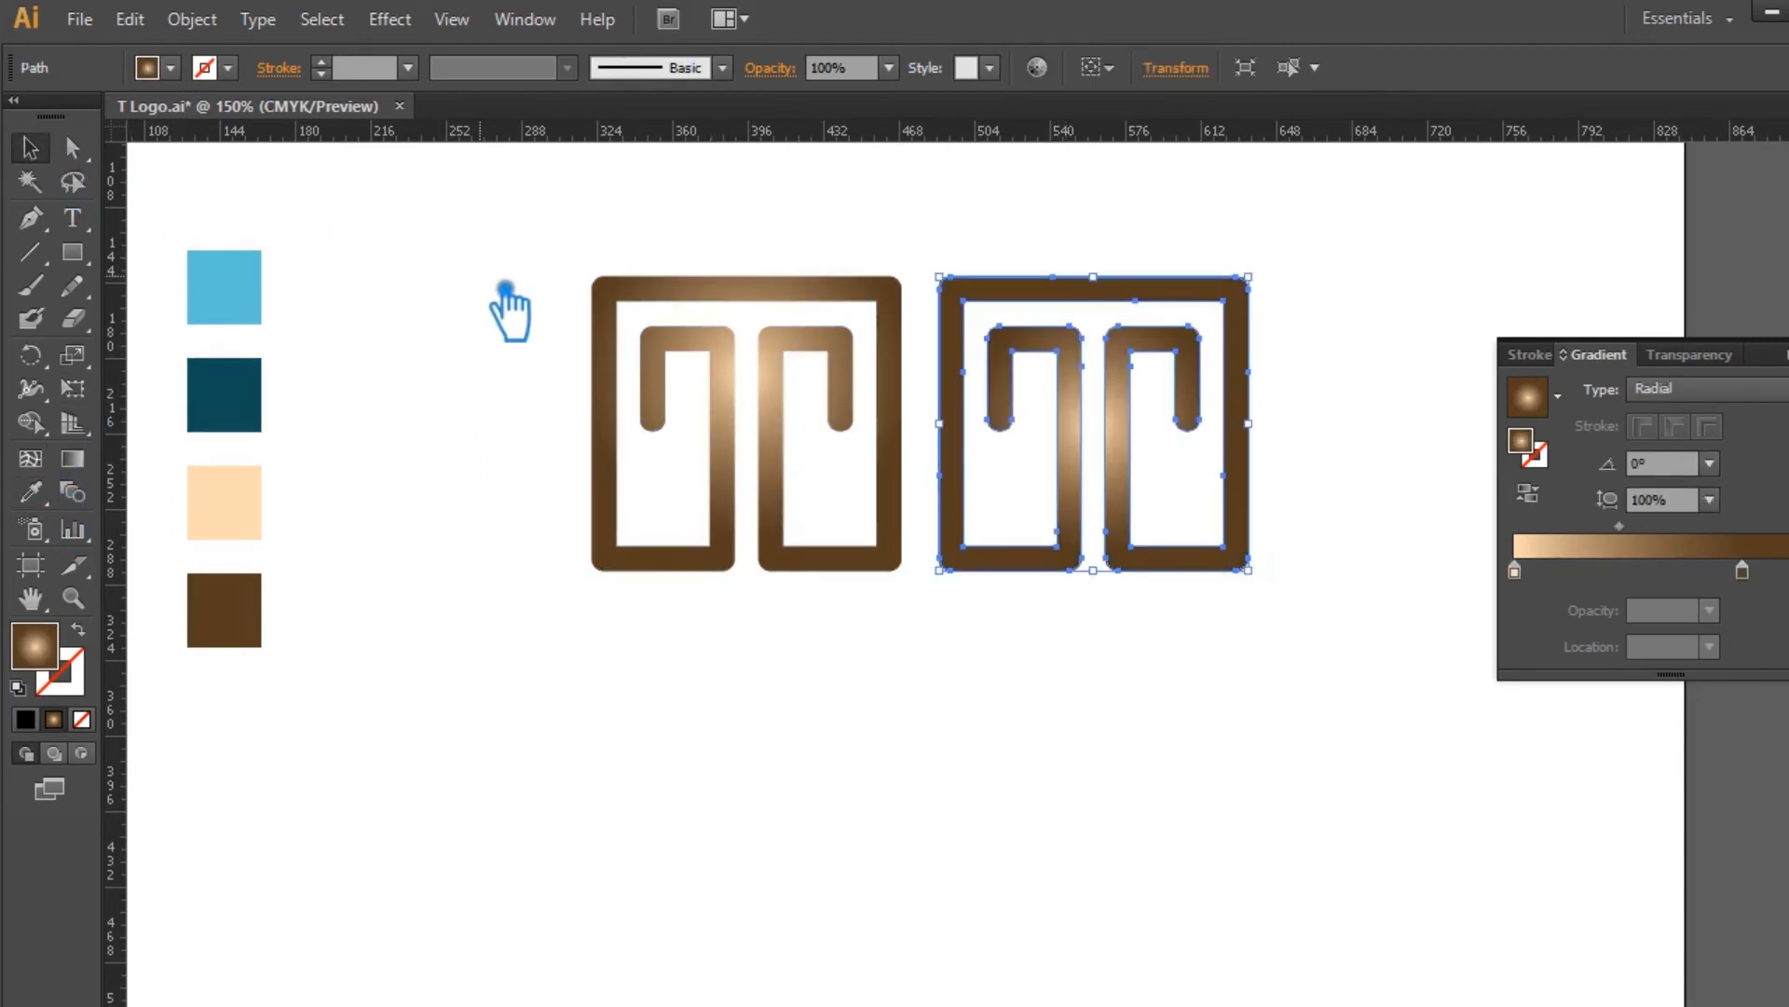
pyautogui.click(504, 291)
# Step: Lighten the blue swatch to a pale blue with 50% saturation and 100% brightness
pyautogui.click(238, 311)
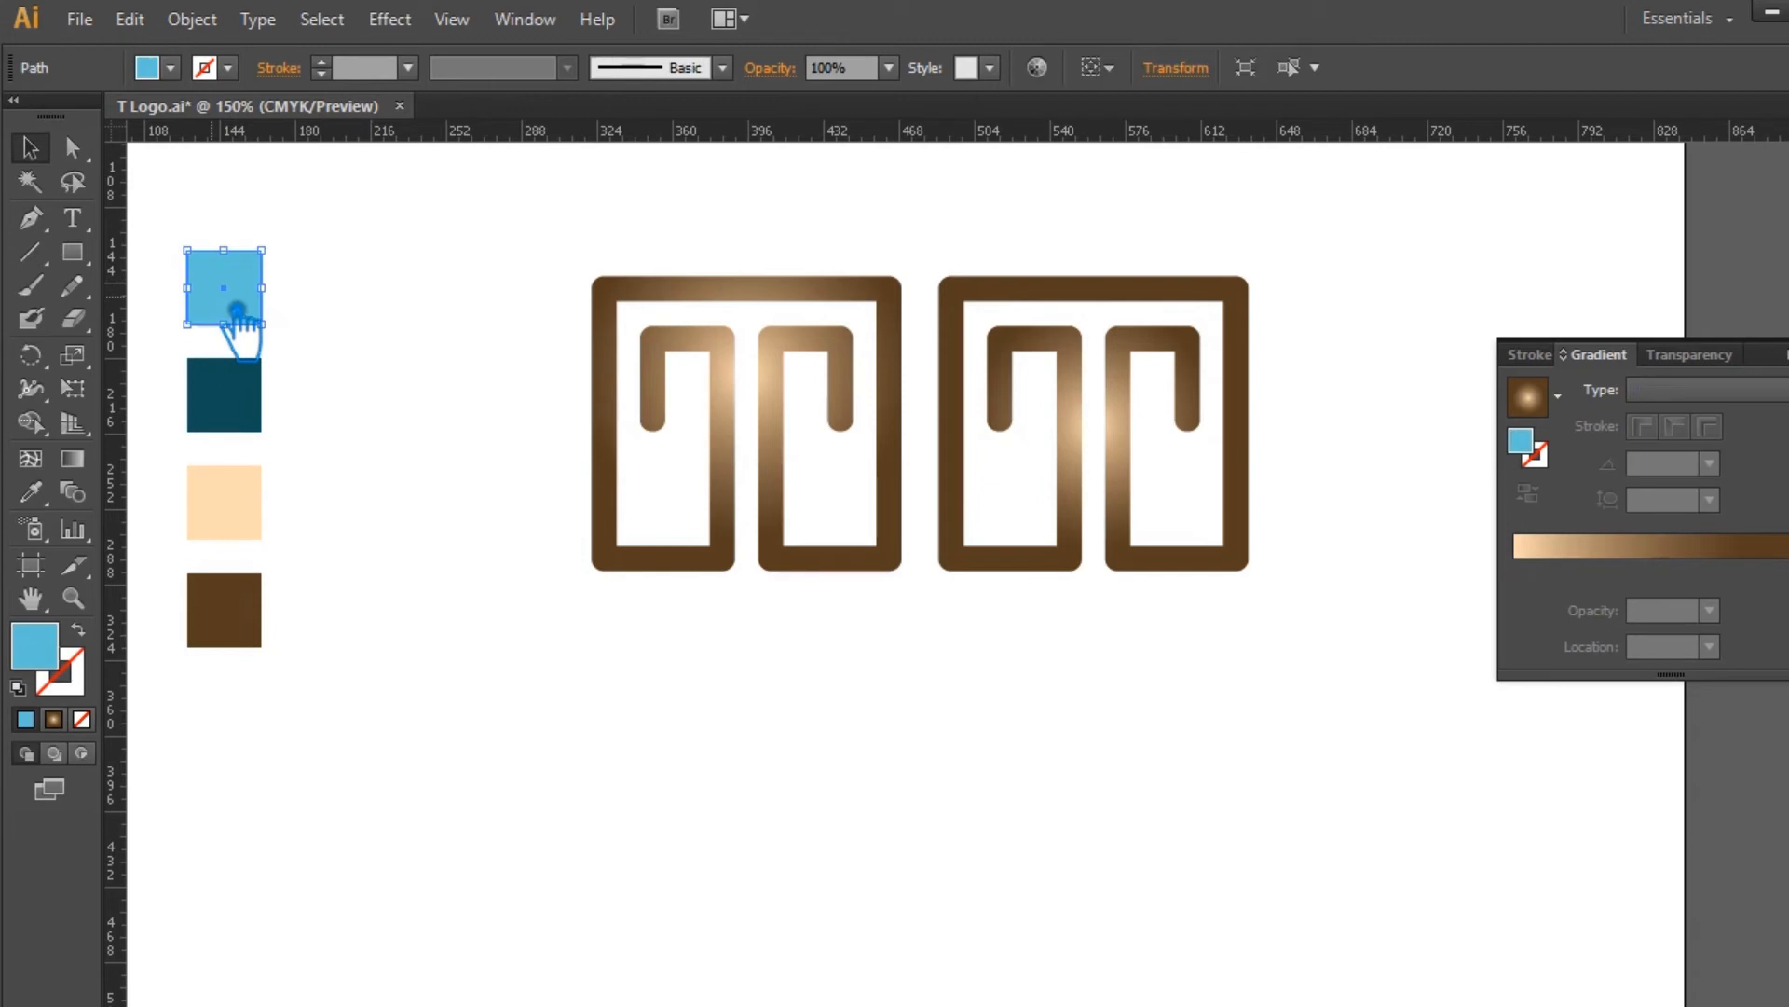
pyautogui.click(1099, 431)
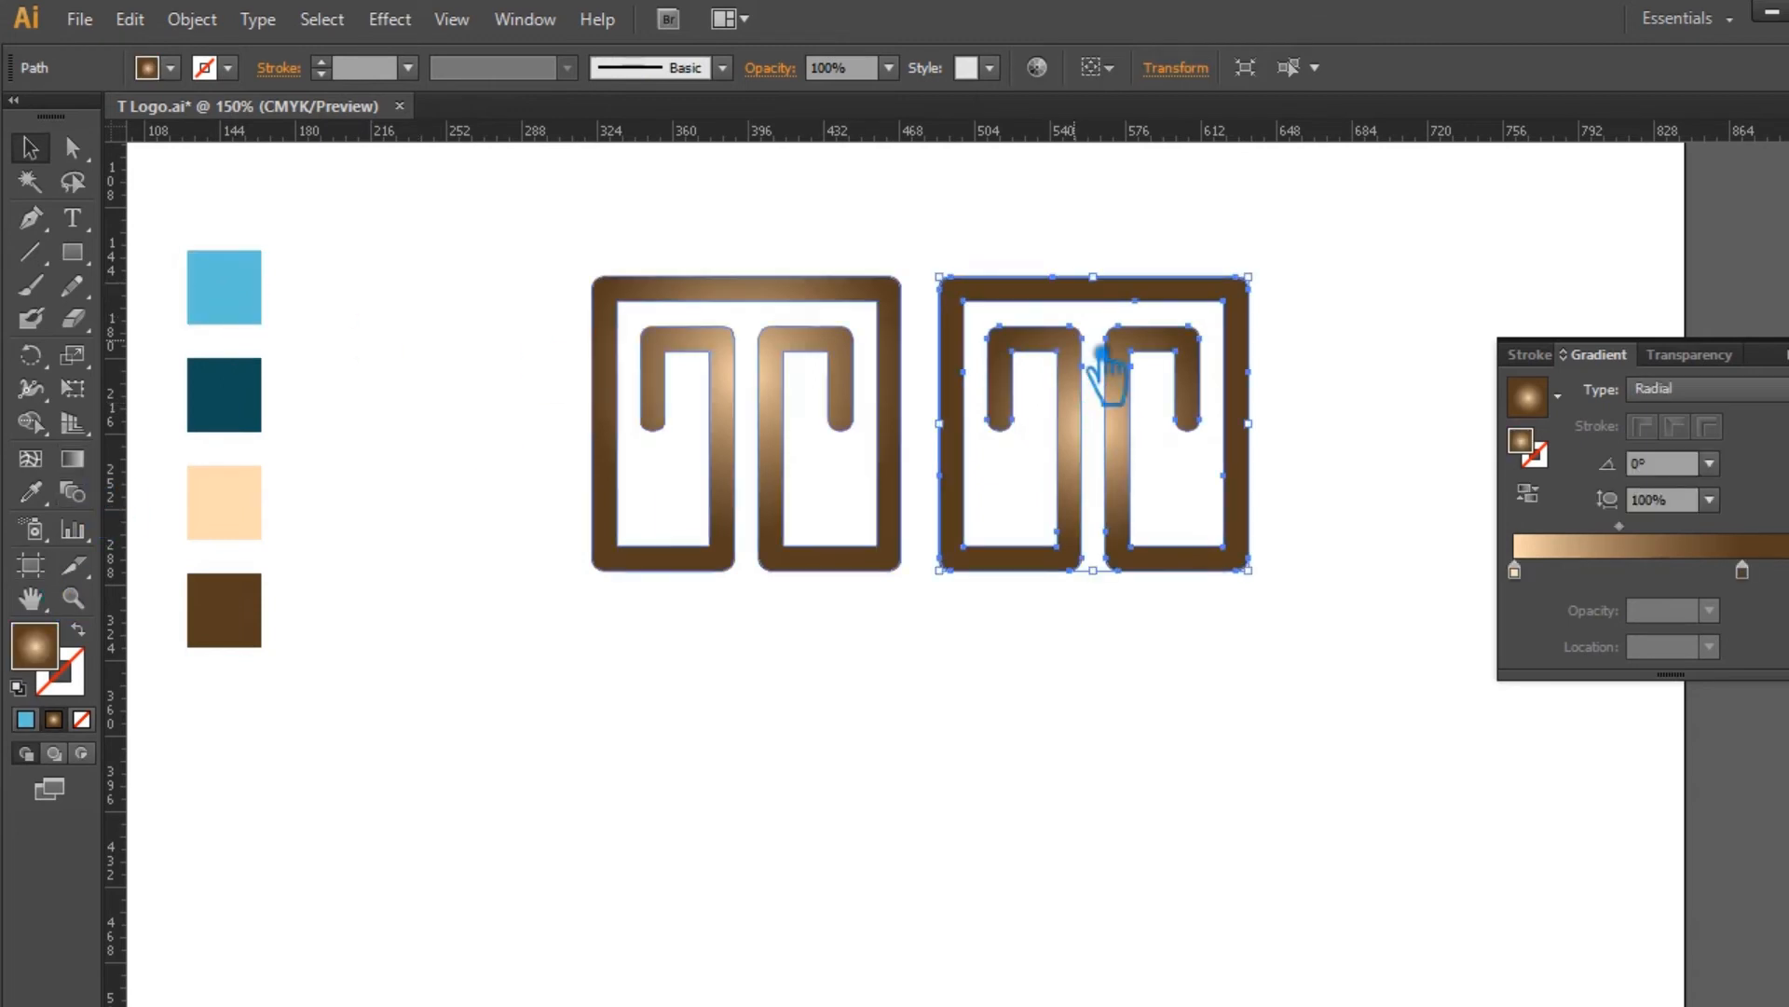
pyautogui.click(312, 326)
pyautogui.click(235, 303)
pyautogui.doubleClick(37, 641)
pyautogui.click(892, 212)
pyautogui.click(920, 209)
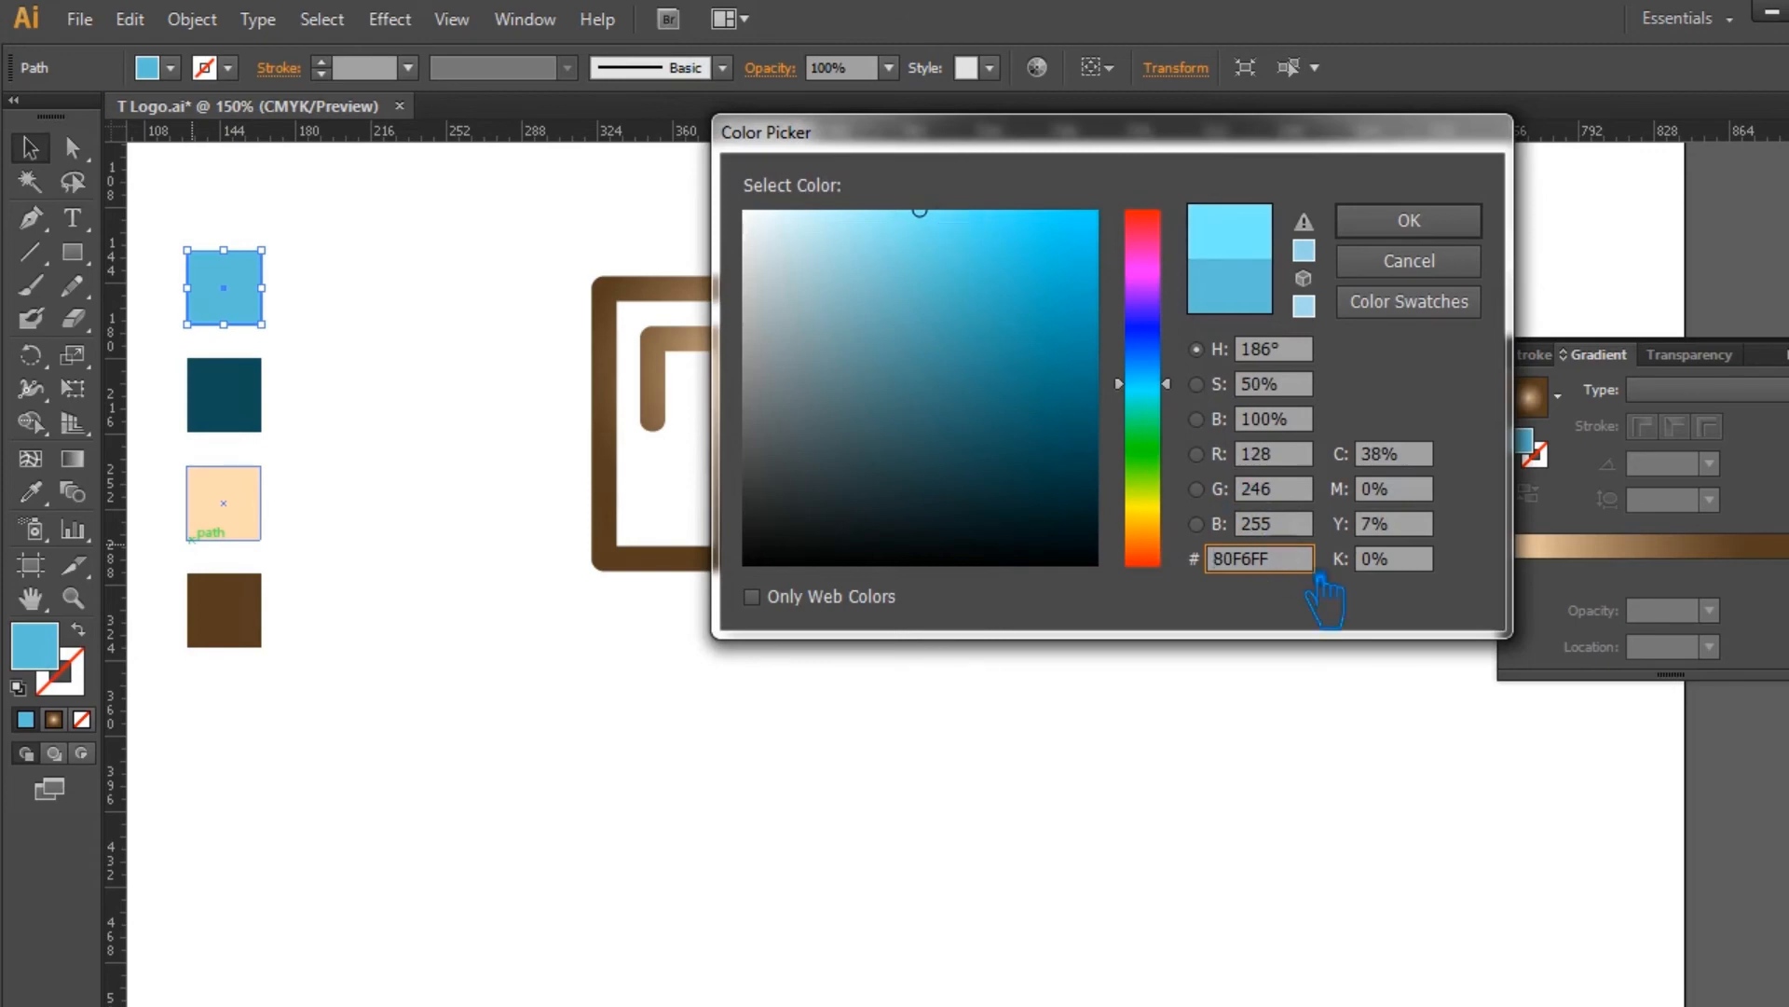
pyautogui.click(1477, 220)
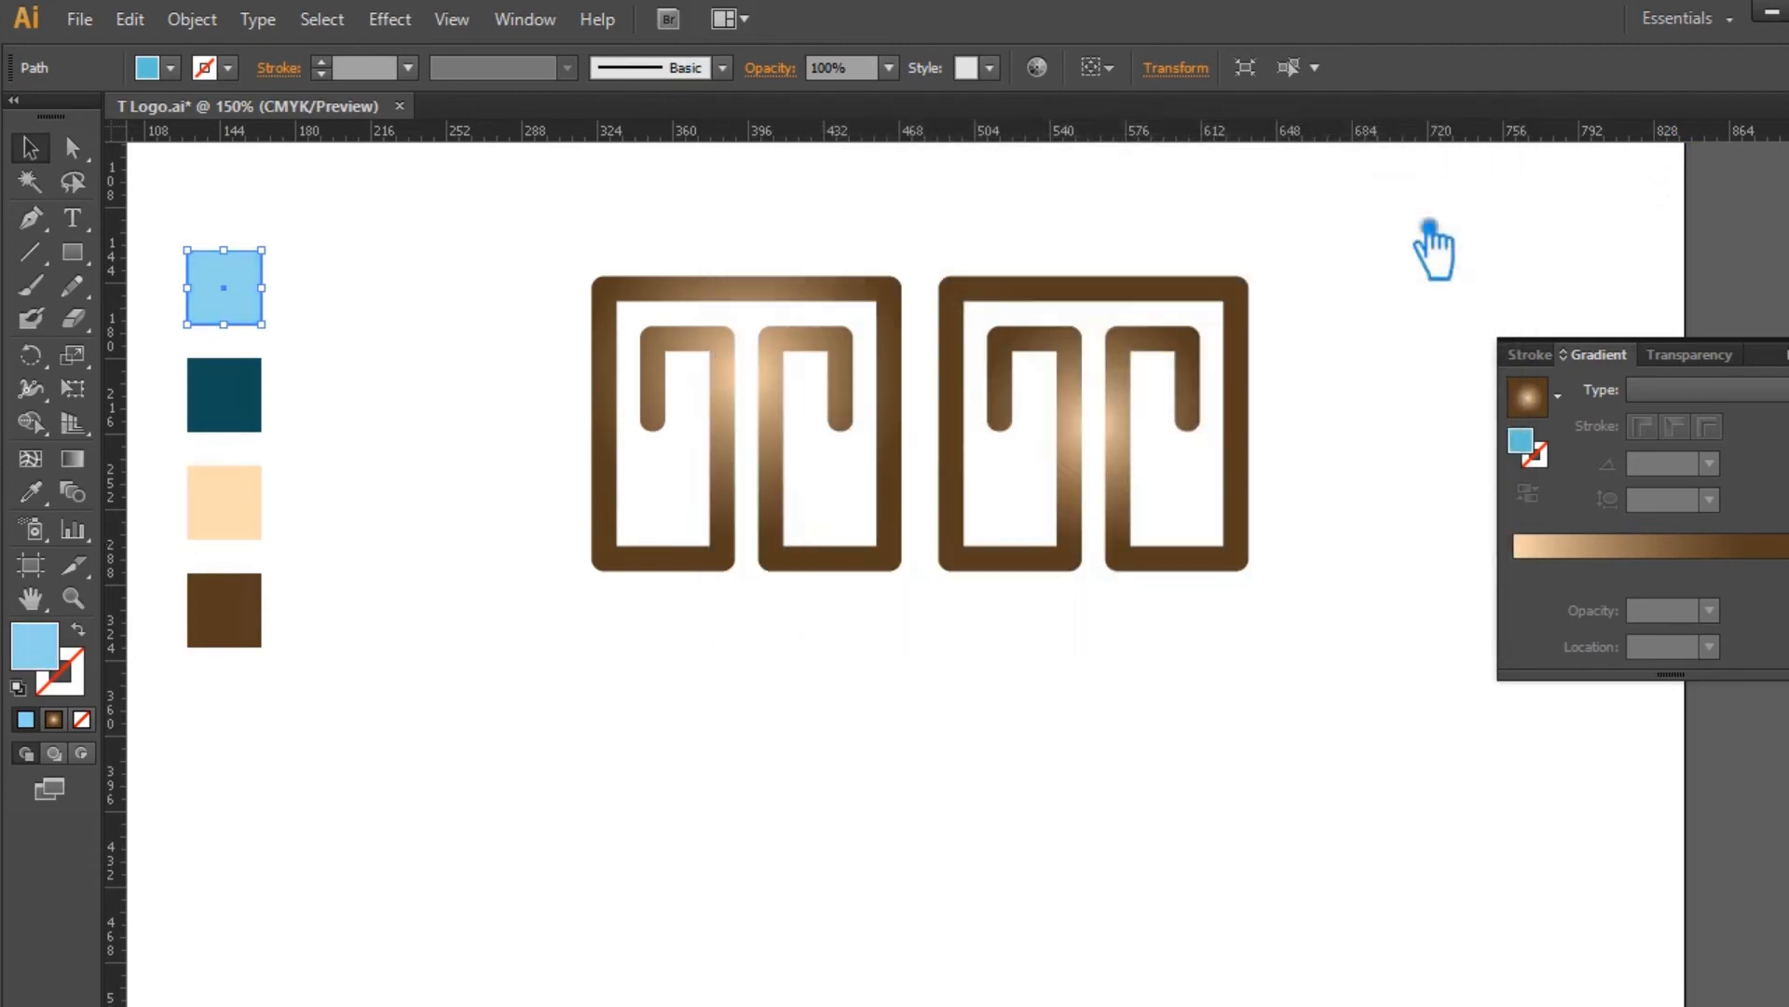
# Step: Recolour the starting stop of the second logo's gradient to the pale blue of the lightened swatch
pyautogui.click(1162, 466)
pyautogui.click(1538, 581)
pyautogui.doubleClick(1522, 442)
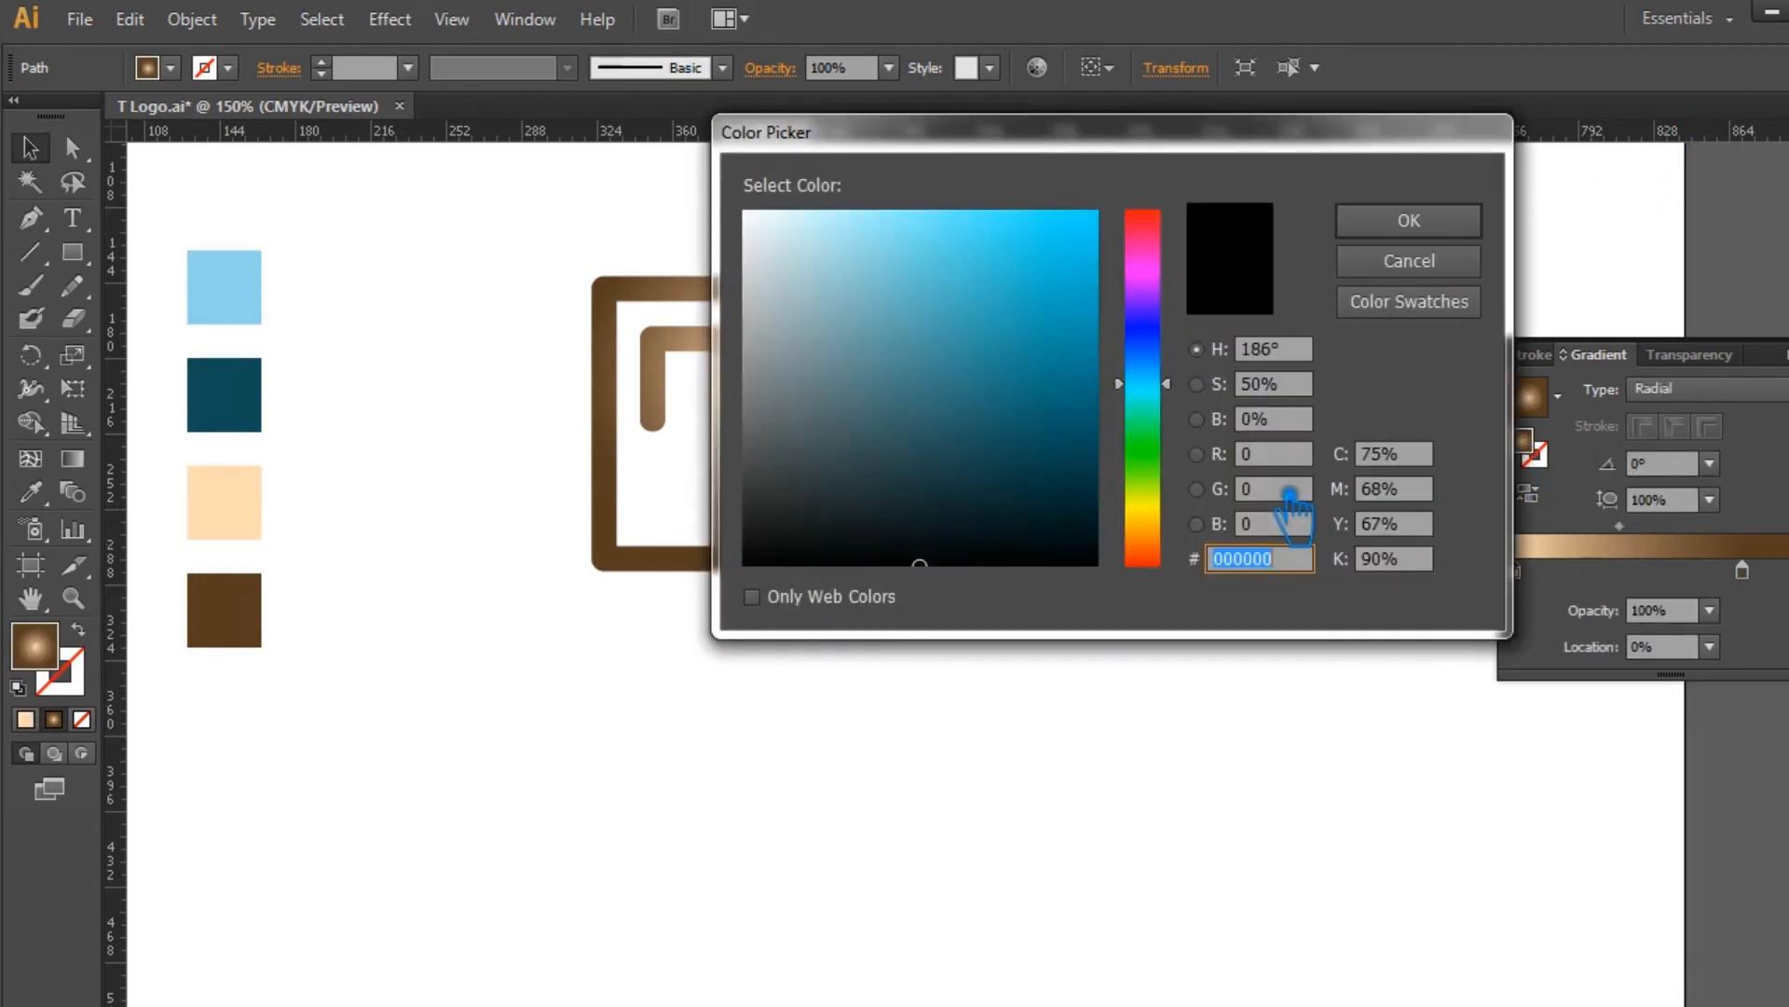
pyautogui.click(1440, 221)
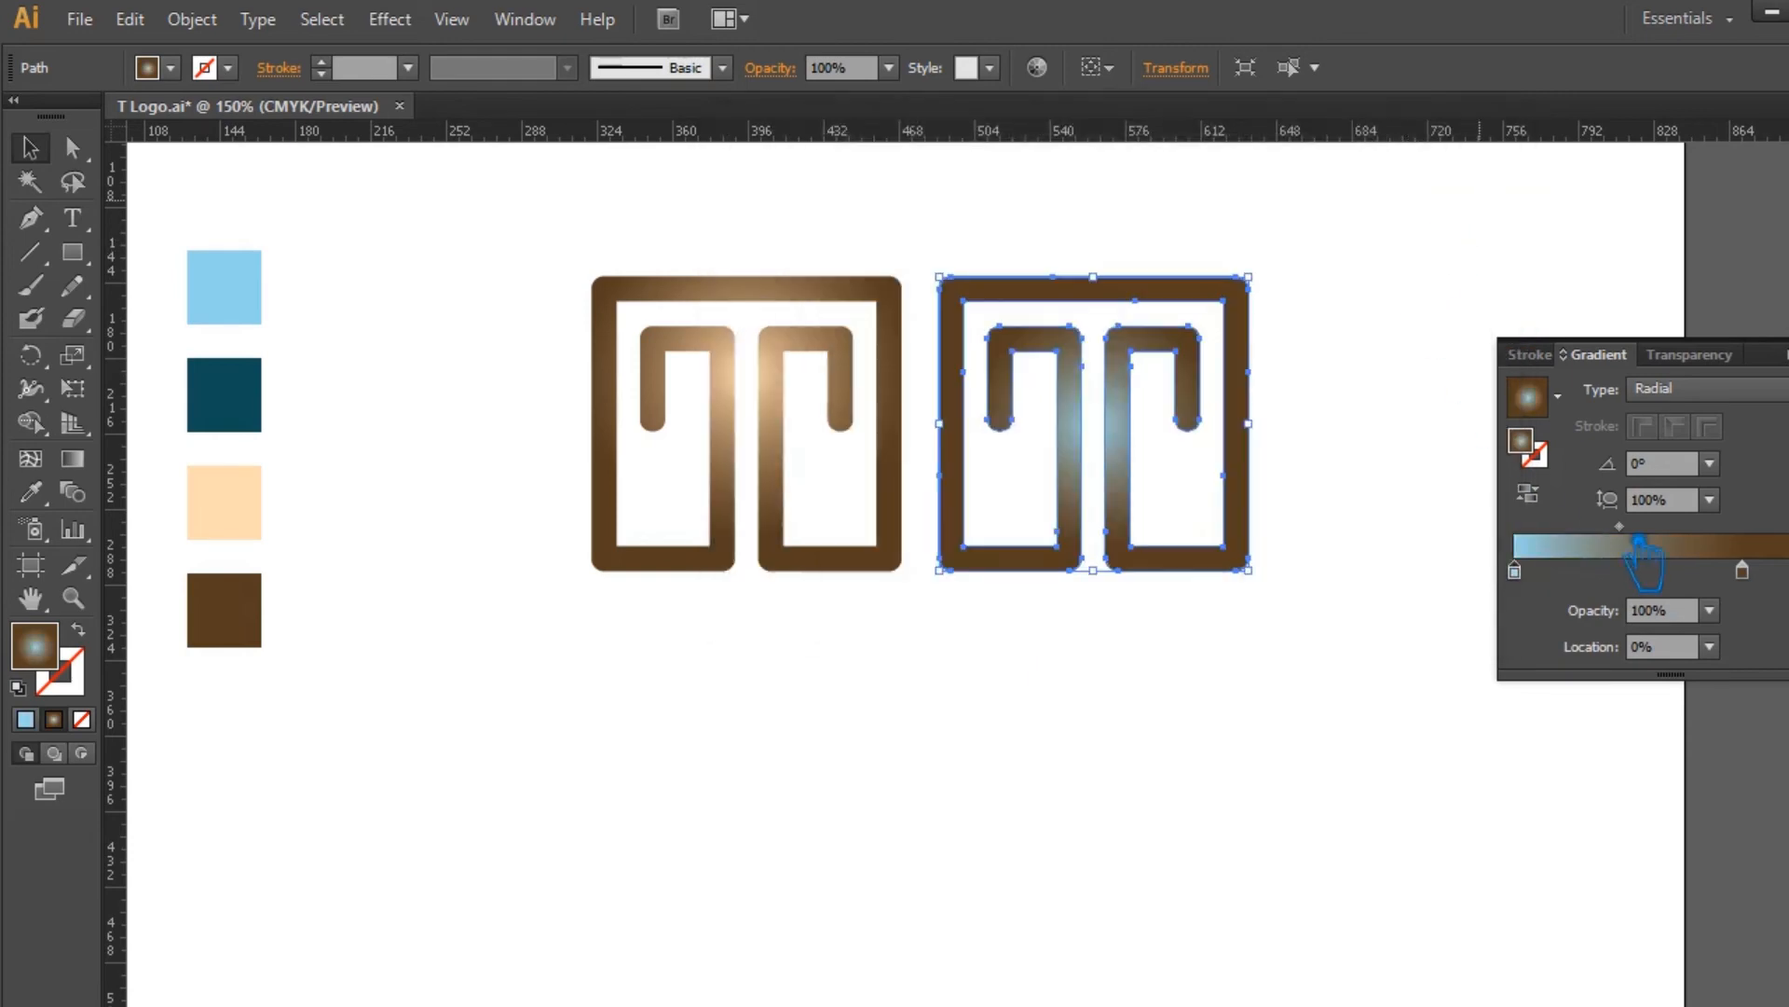
# Step: Darken the teal swatch to 044244
pyautogui.click(245, 401)
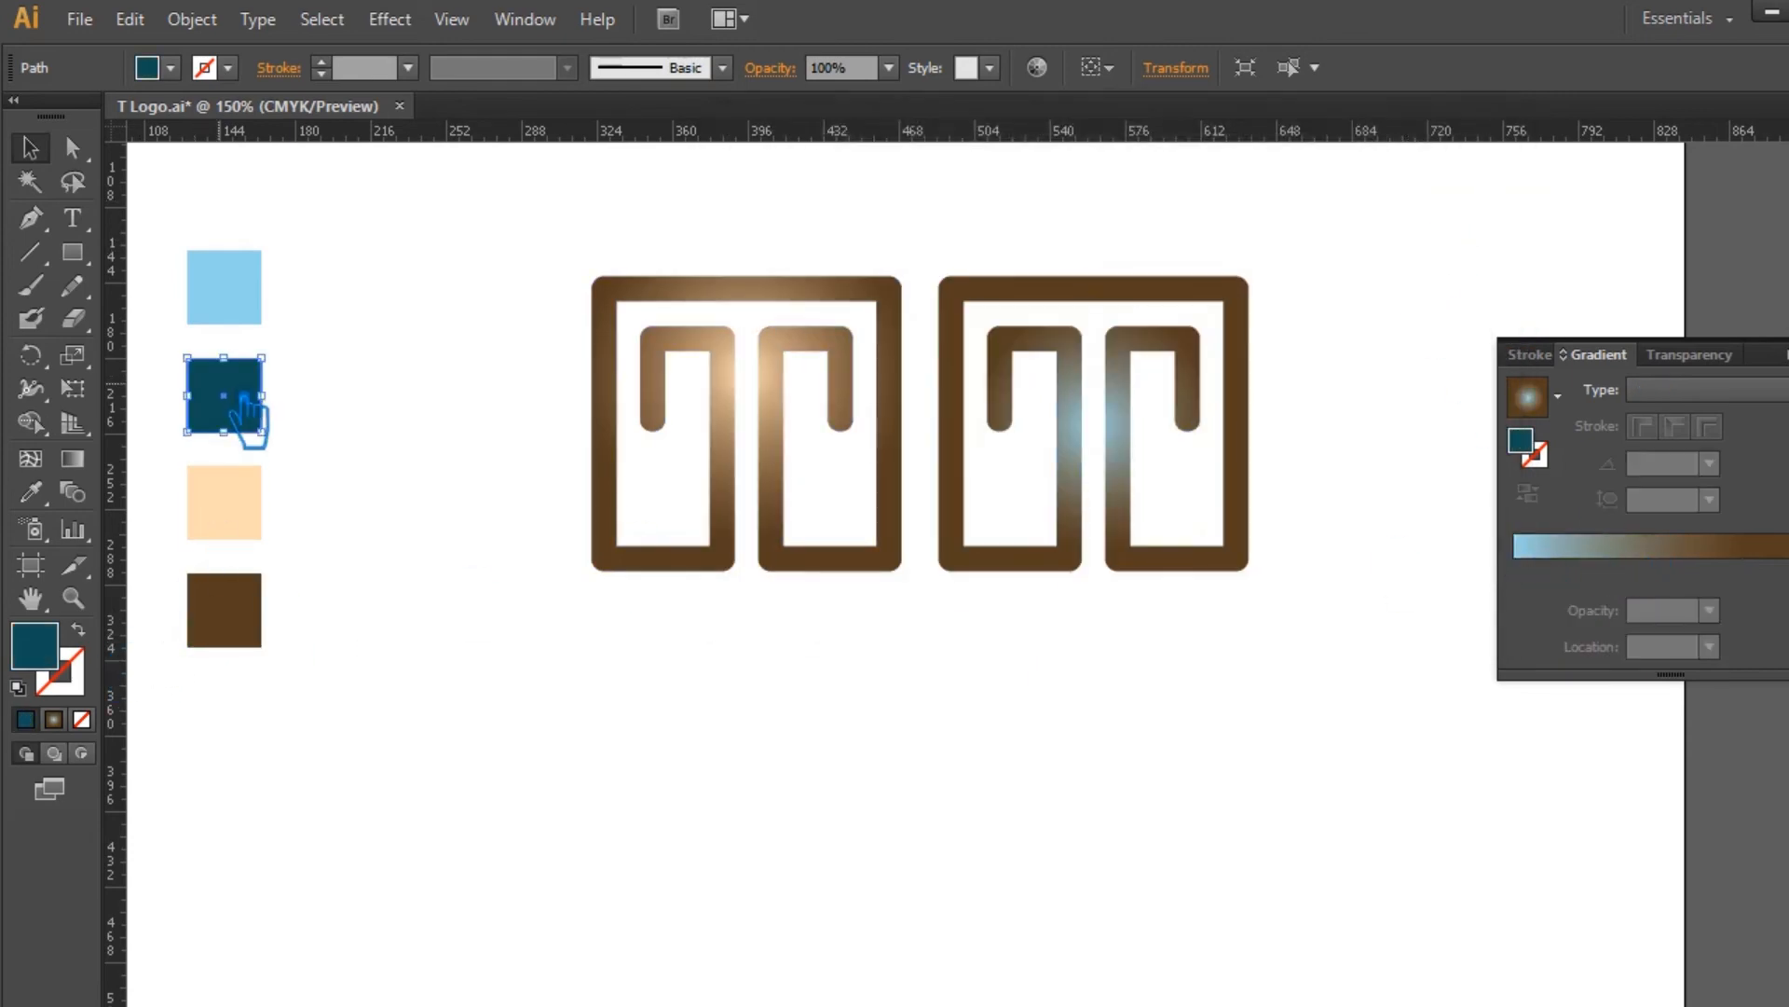
pyautogui.doubleClick(51, 658)
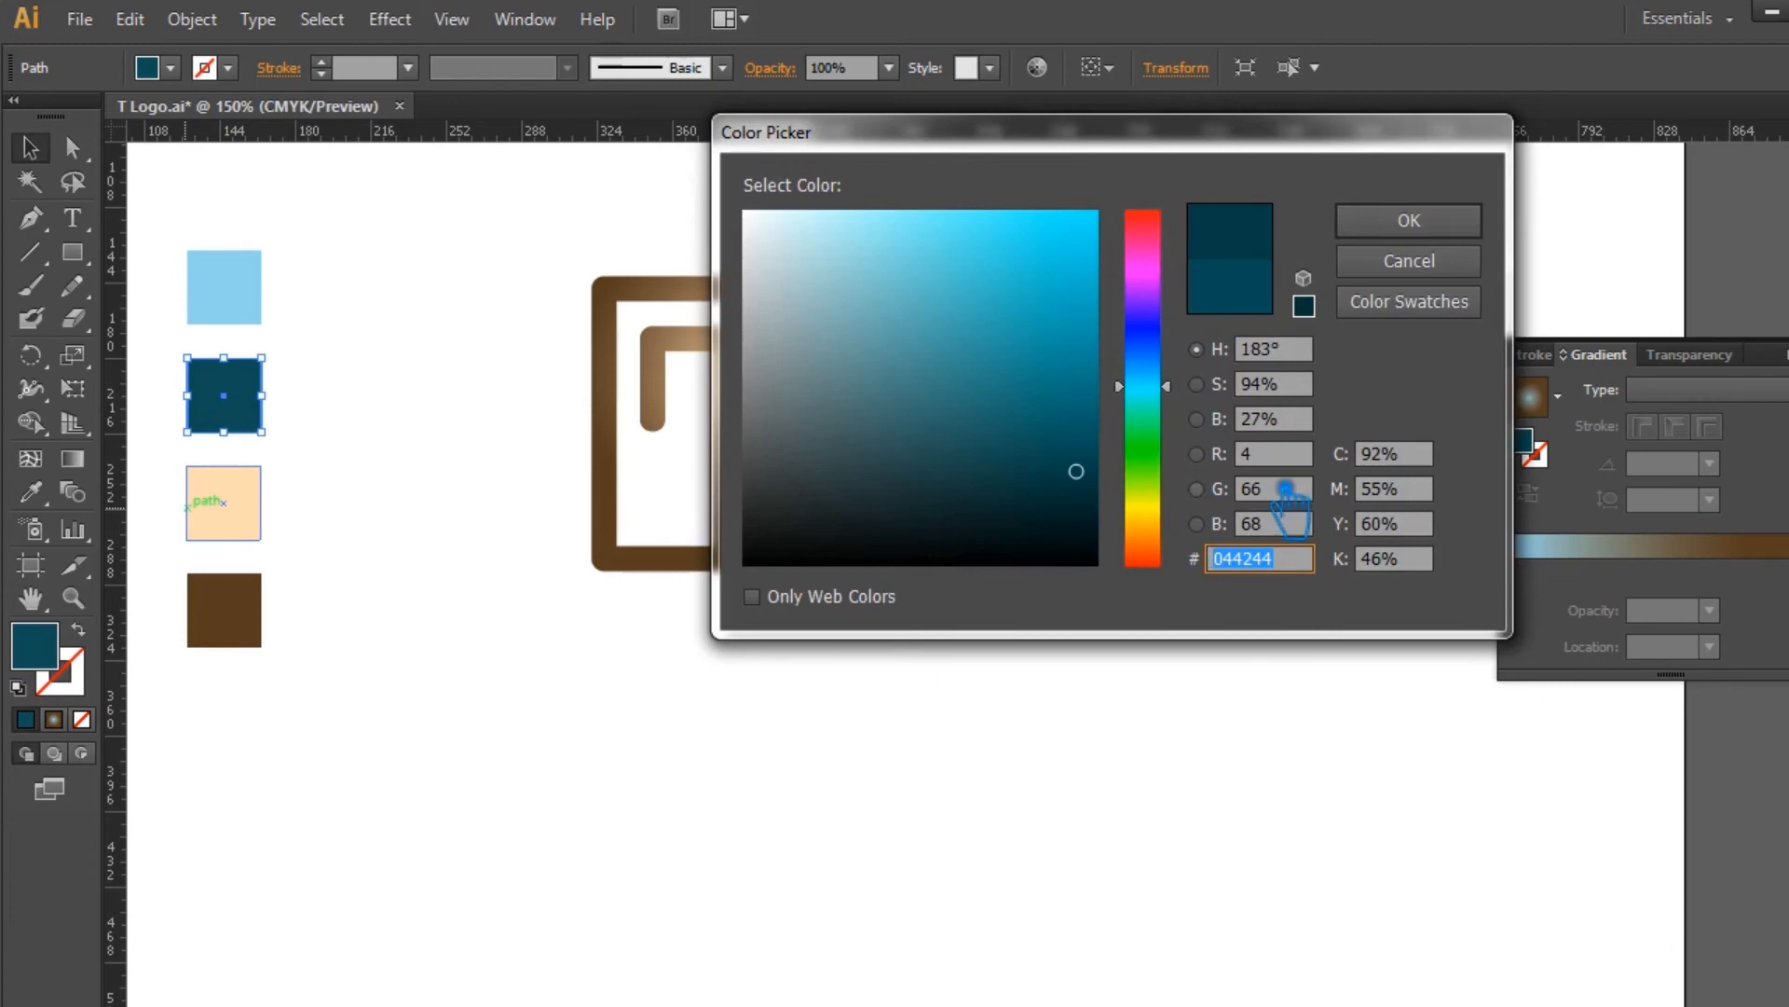
pyautogui.click(1409, 220)
# Step: Recolour the brown stop of the second logo's gradient to dark teal 044244
pyautogui.click(1133, 456)
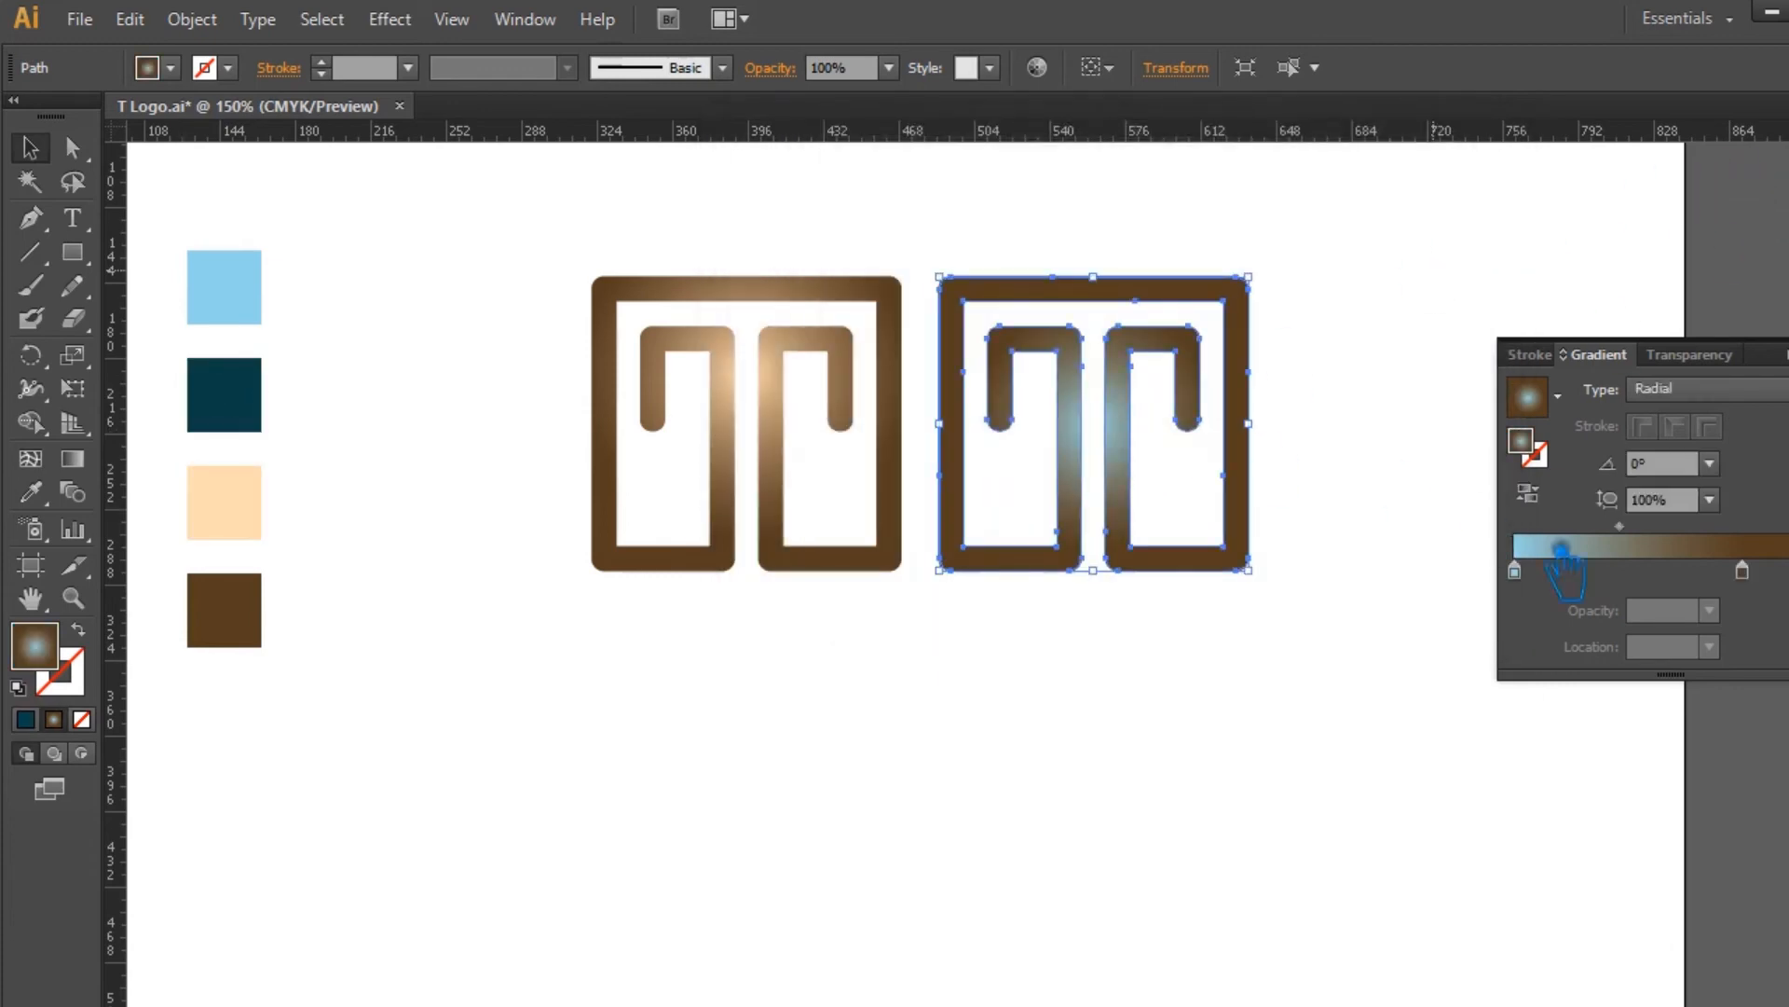
pyautogui.click(1741, 570)
pyautogui.doubleClick(1536, 447)
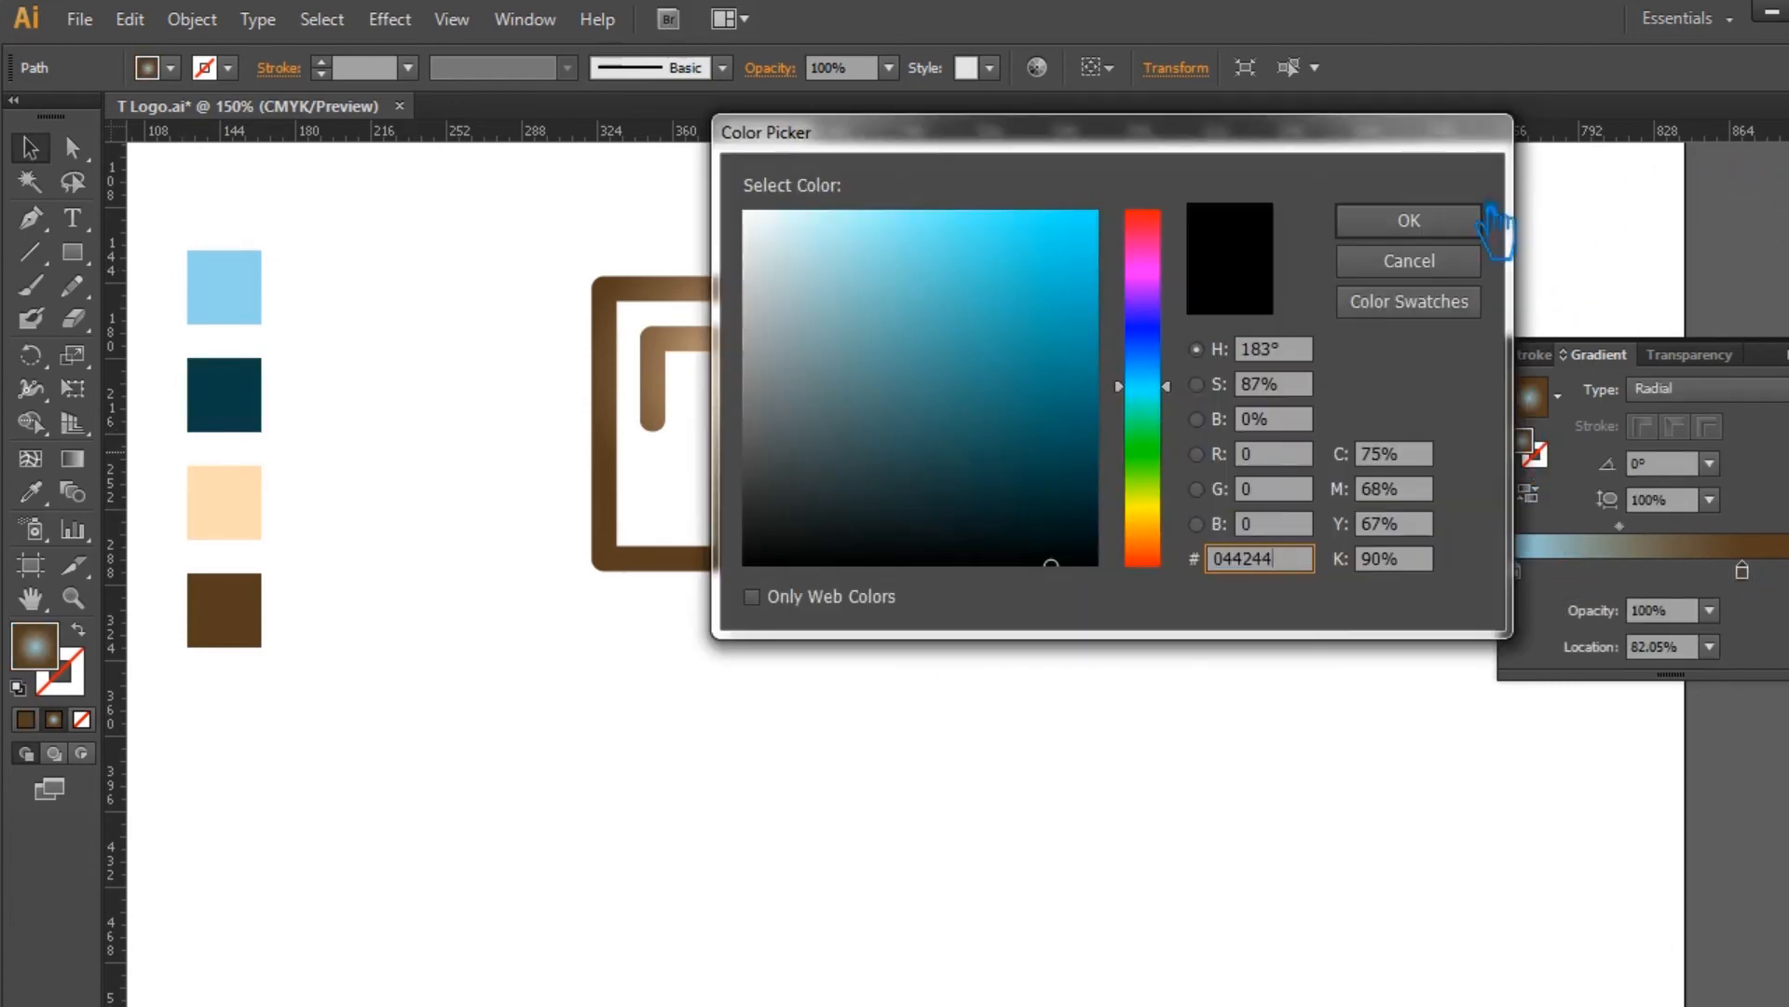
pyautogui.write('044244')
pyautogui.click(1477, 220)
# Step: Move the blue logo's radial gradient centre up between the inner hooks, enlarge it past the logo's edge, and hide the gradient settings
pyautogui.click(75, 464)
pyautogui.moveTo(1130, 422); pyautogui.dragTo(1128, 382)
pyautogui.moveTo(1247, 380); pyautogui.dragTo(1343, 380)
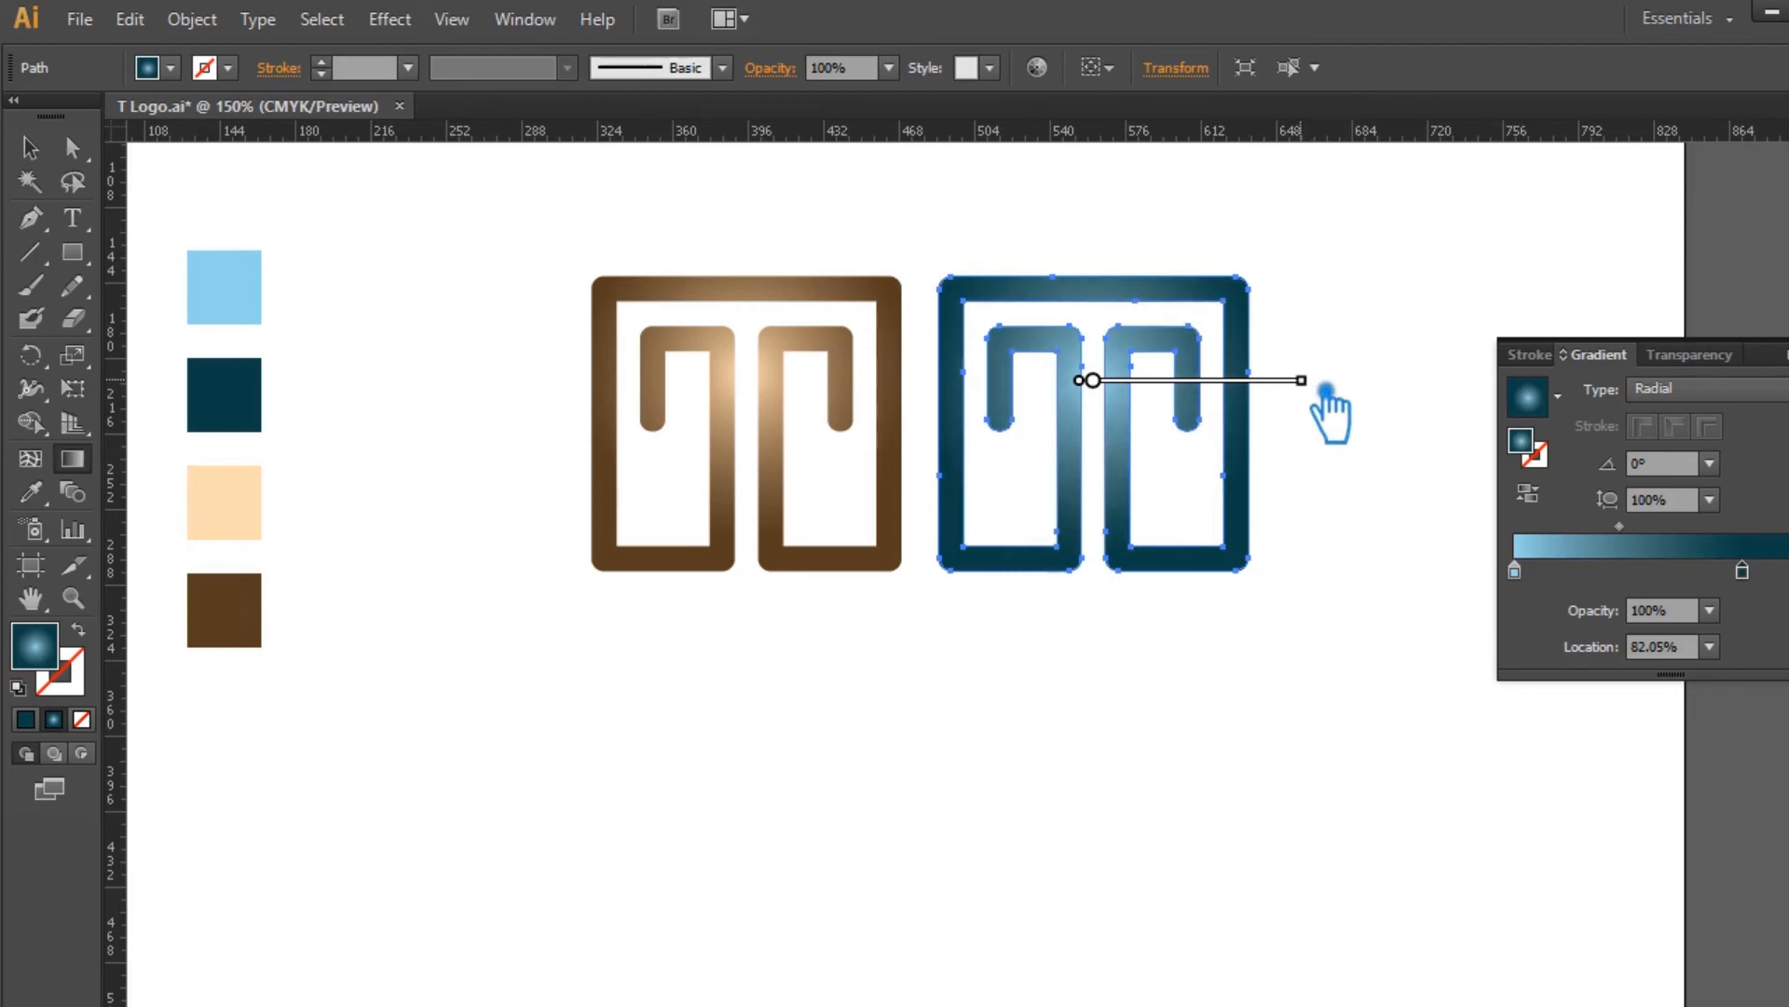
pyautogui.press('v')
pyautogui.click(1162, 758)
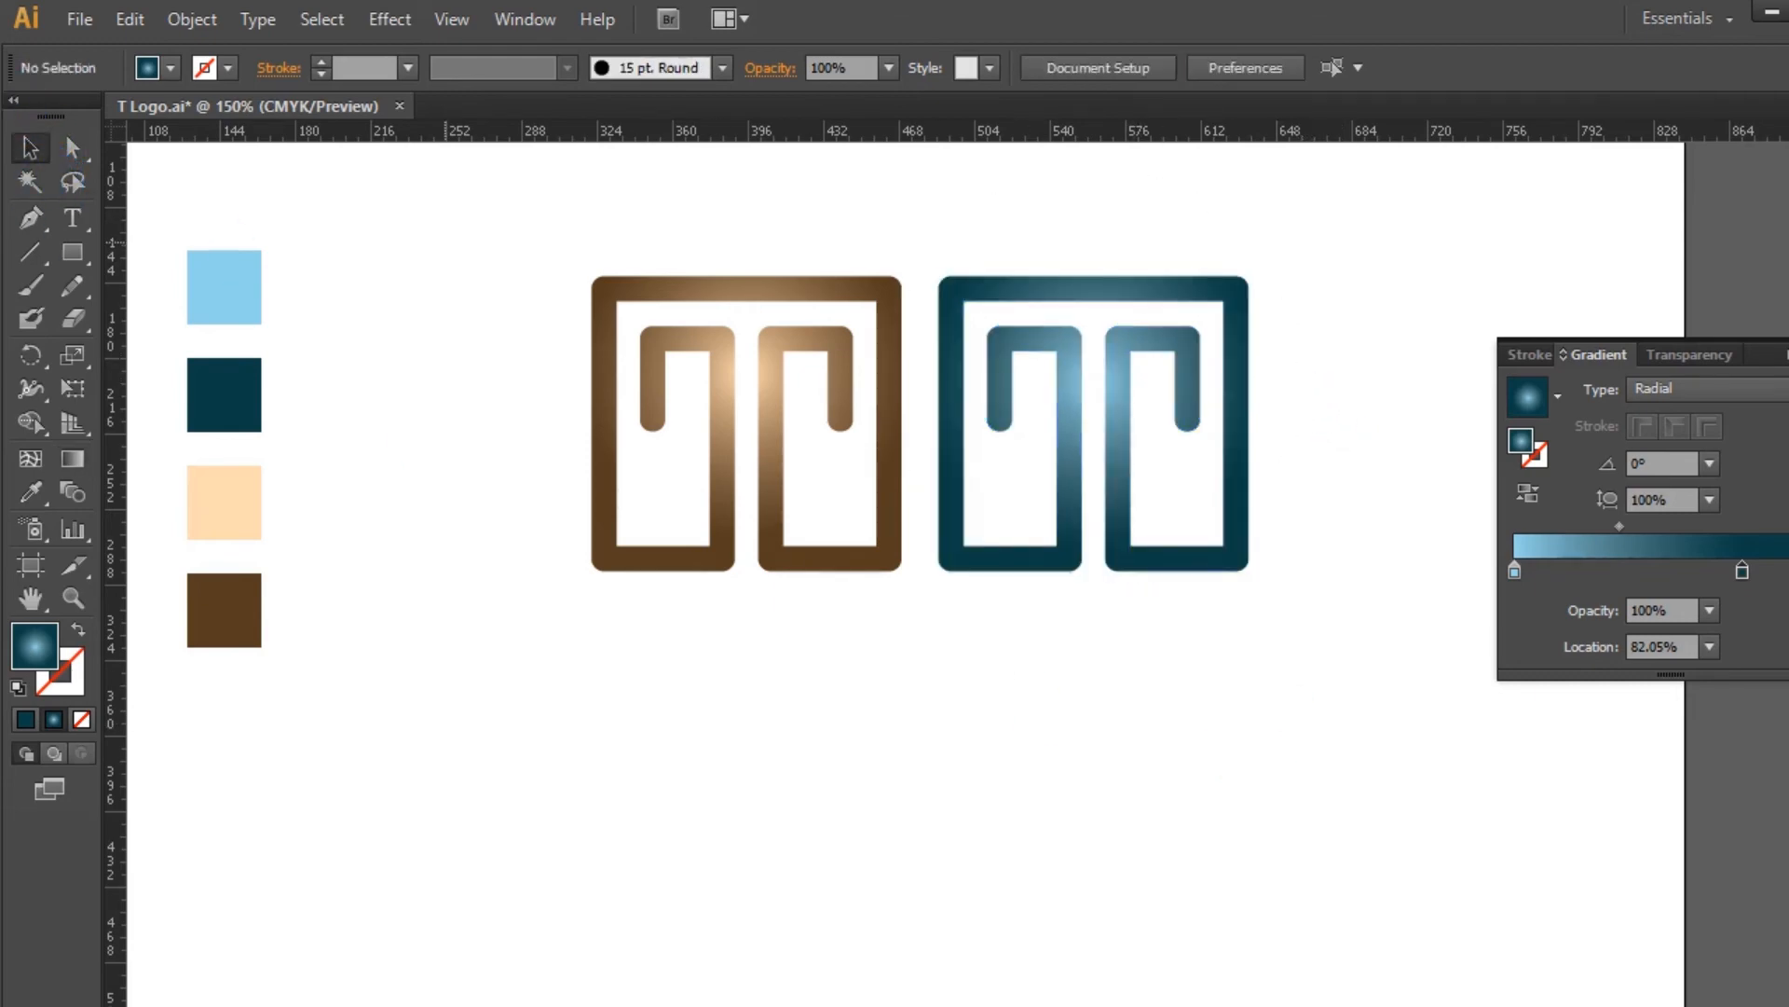
pyautogui.hotkey('ctrl', 'F9')
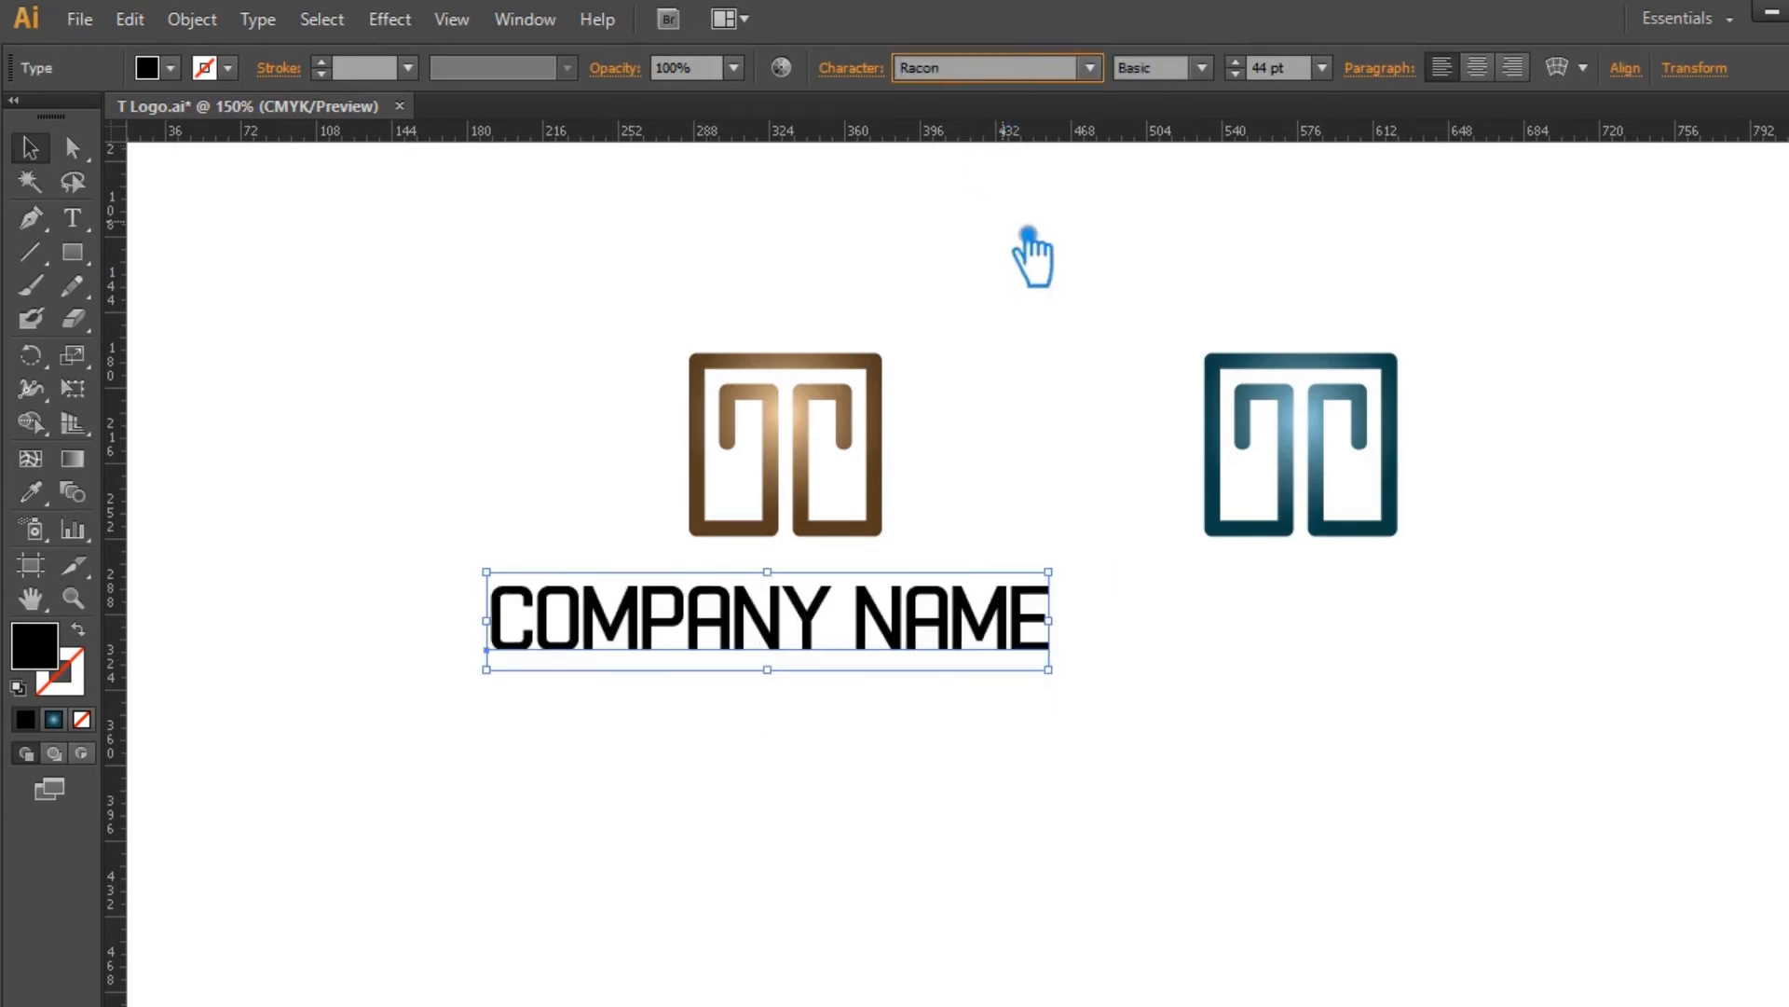
# Step: Set the COMPANY NAME text to Racon Basic at 43 pt and position it centred beneath the brown logo
pyautogui.click(1202, 67)
pyautogui.click(1202, 104)
pyautogui.click(1019, 411)
pyautogui.click(1011, 648)
pyautogui.click(1259, 73)
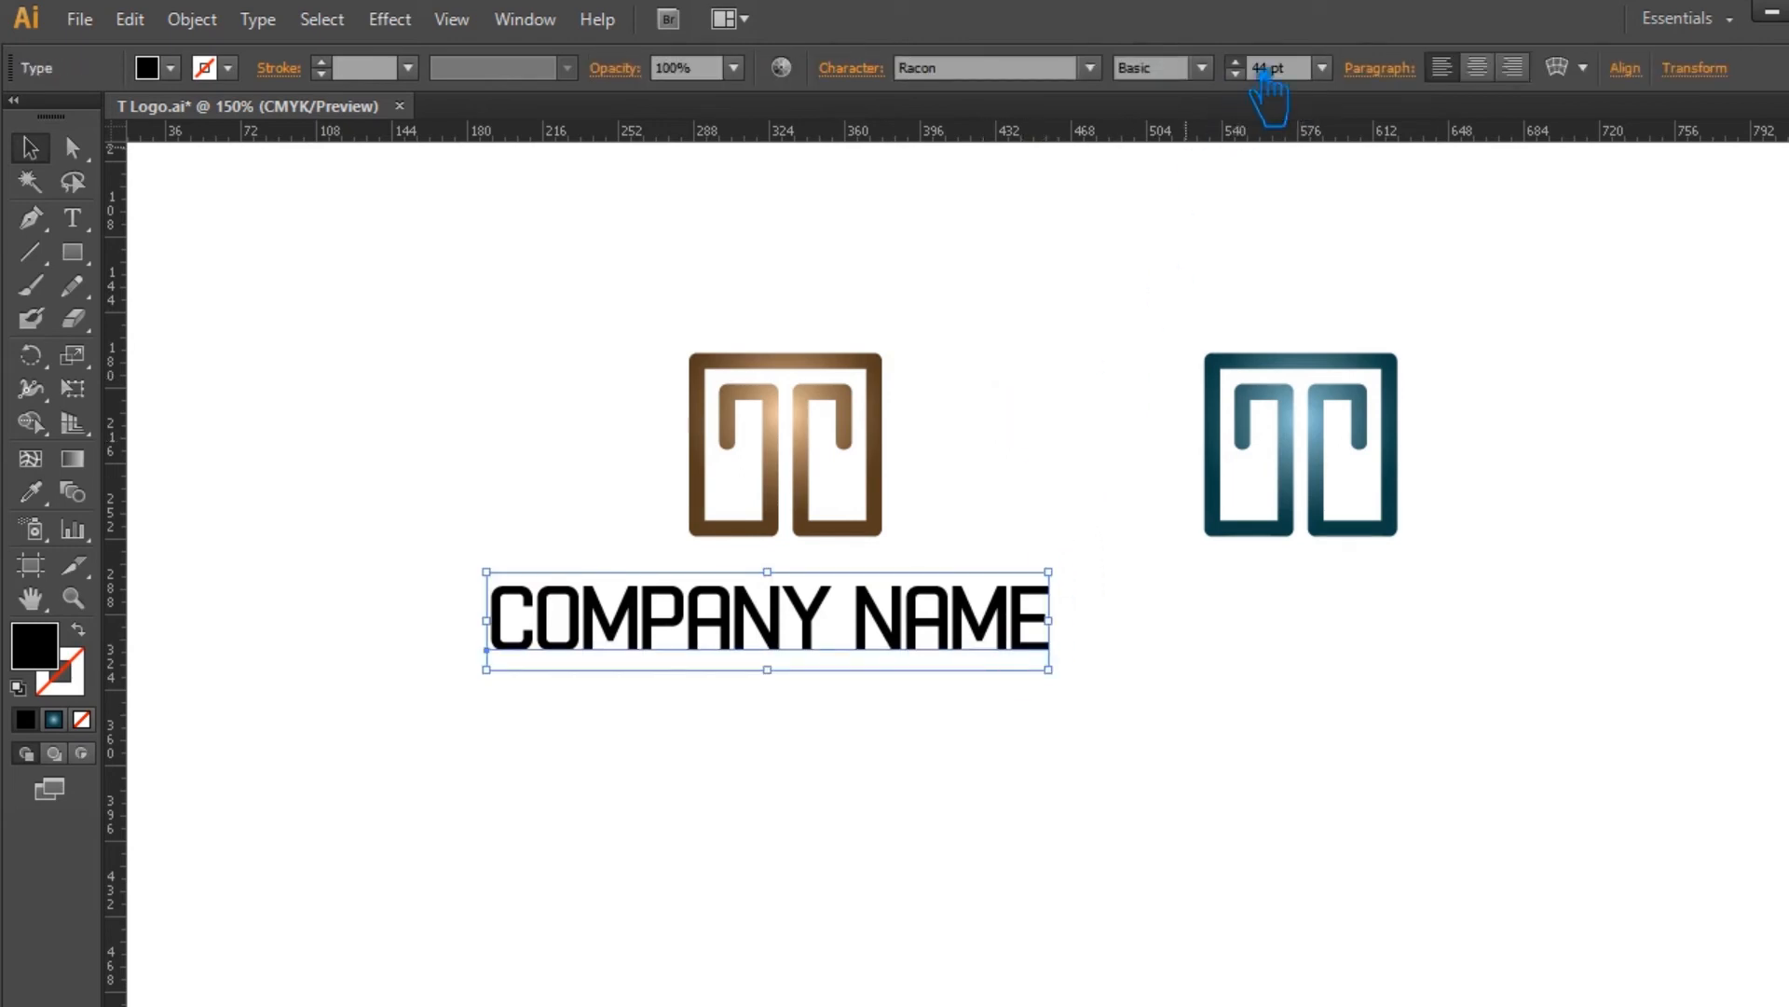
pyautogui.scroll(6, 1258, 73)
pyautogui.scroll(-6, 1259, 73)
pyautogui.moveTo(991, 651); pyautogui.dragTo(1029, 641)
pyautogui.click(1152, 745)
# Step: Add the text TAGLINE GOES HERE in Roboto Regular at 14 pt below the company name
pyautogui.click(617, 699)
pyautogui.click(969, 75)
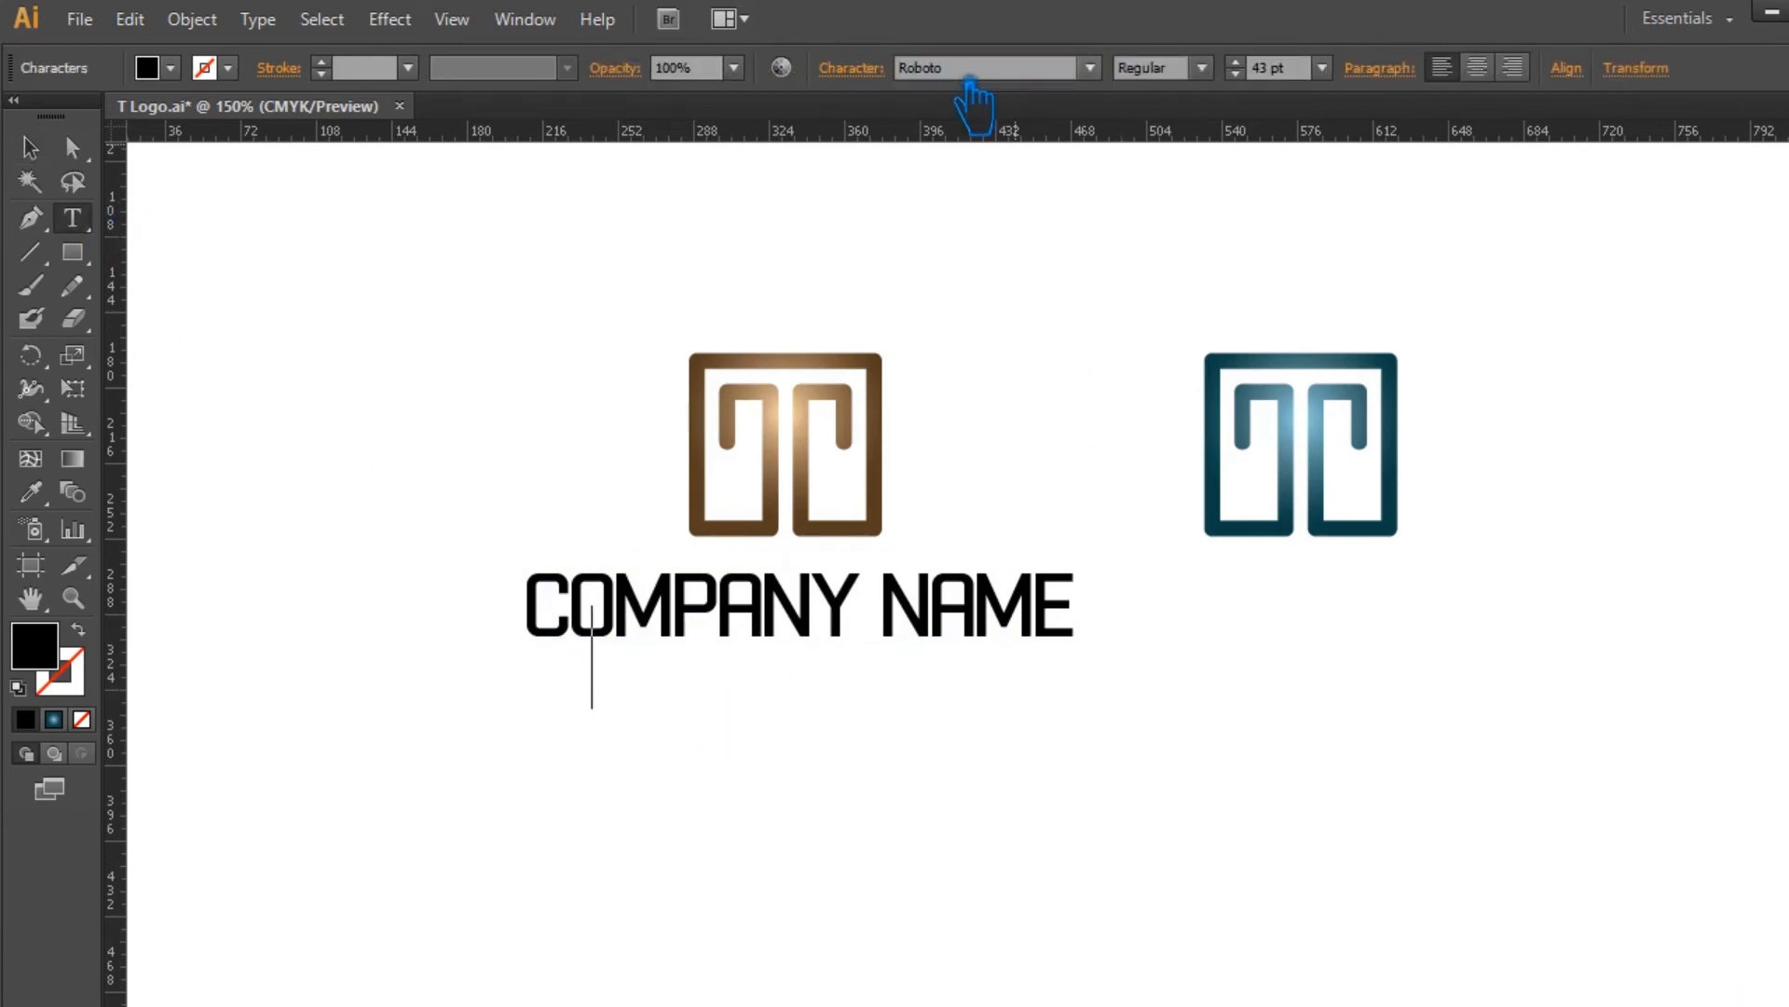
pyautogui.click(1322, 67)
pyautogui.click(1393, 350)
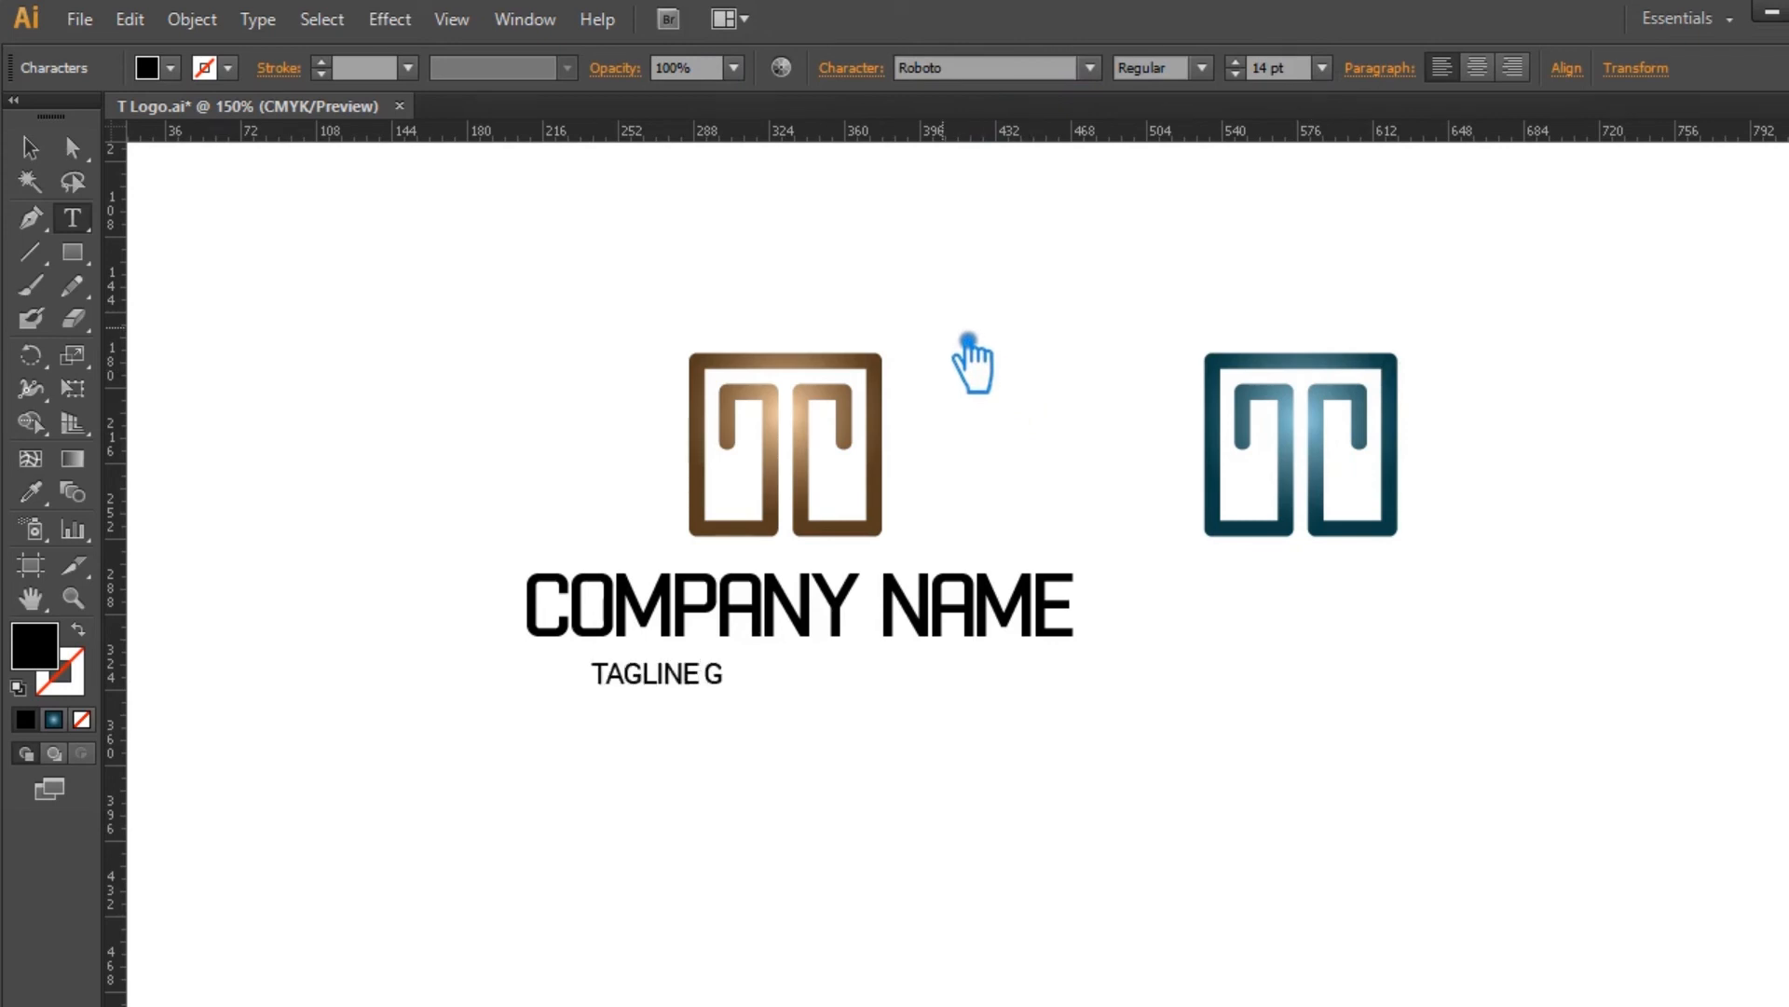
pyautogui.press('Escape')
# Step: Widen the tagline's letter tracking, slightly shrink and centre it beneath COMPANY NAME, and save the file
pyautogui.click(851, 67)
pyautogui.click(864, 232)
pyautogui.click(898, 704)
pyautogui.click(818, 235)
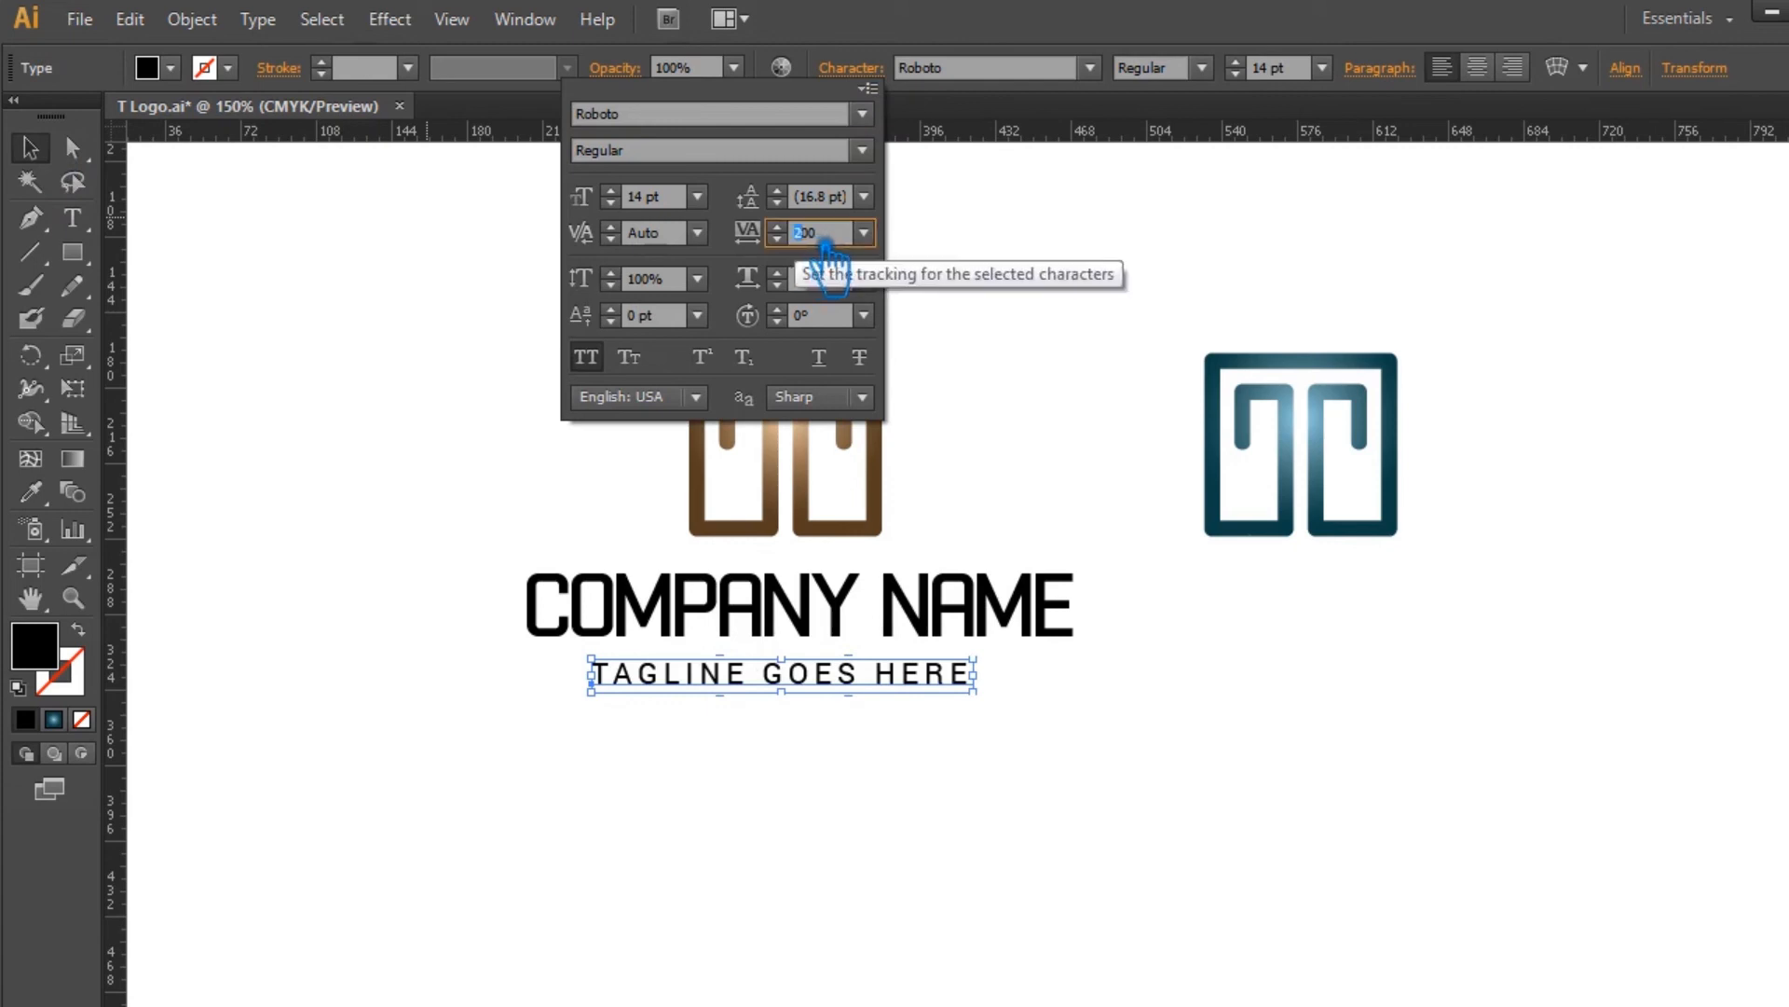
pyautogui.press('Return')
pyautogui.click(1200, 755)
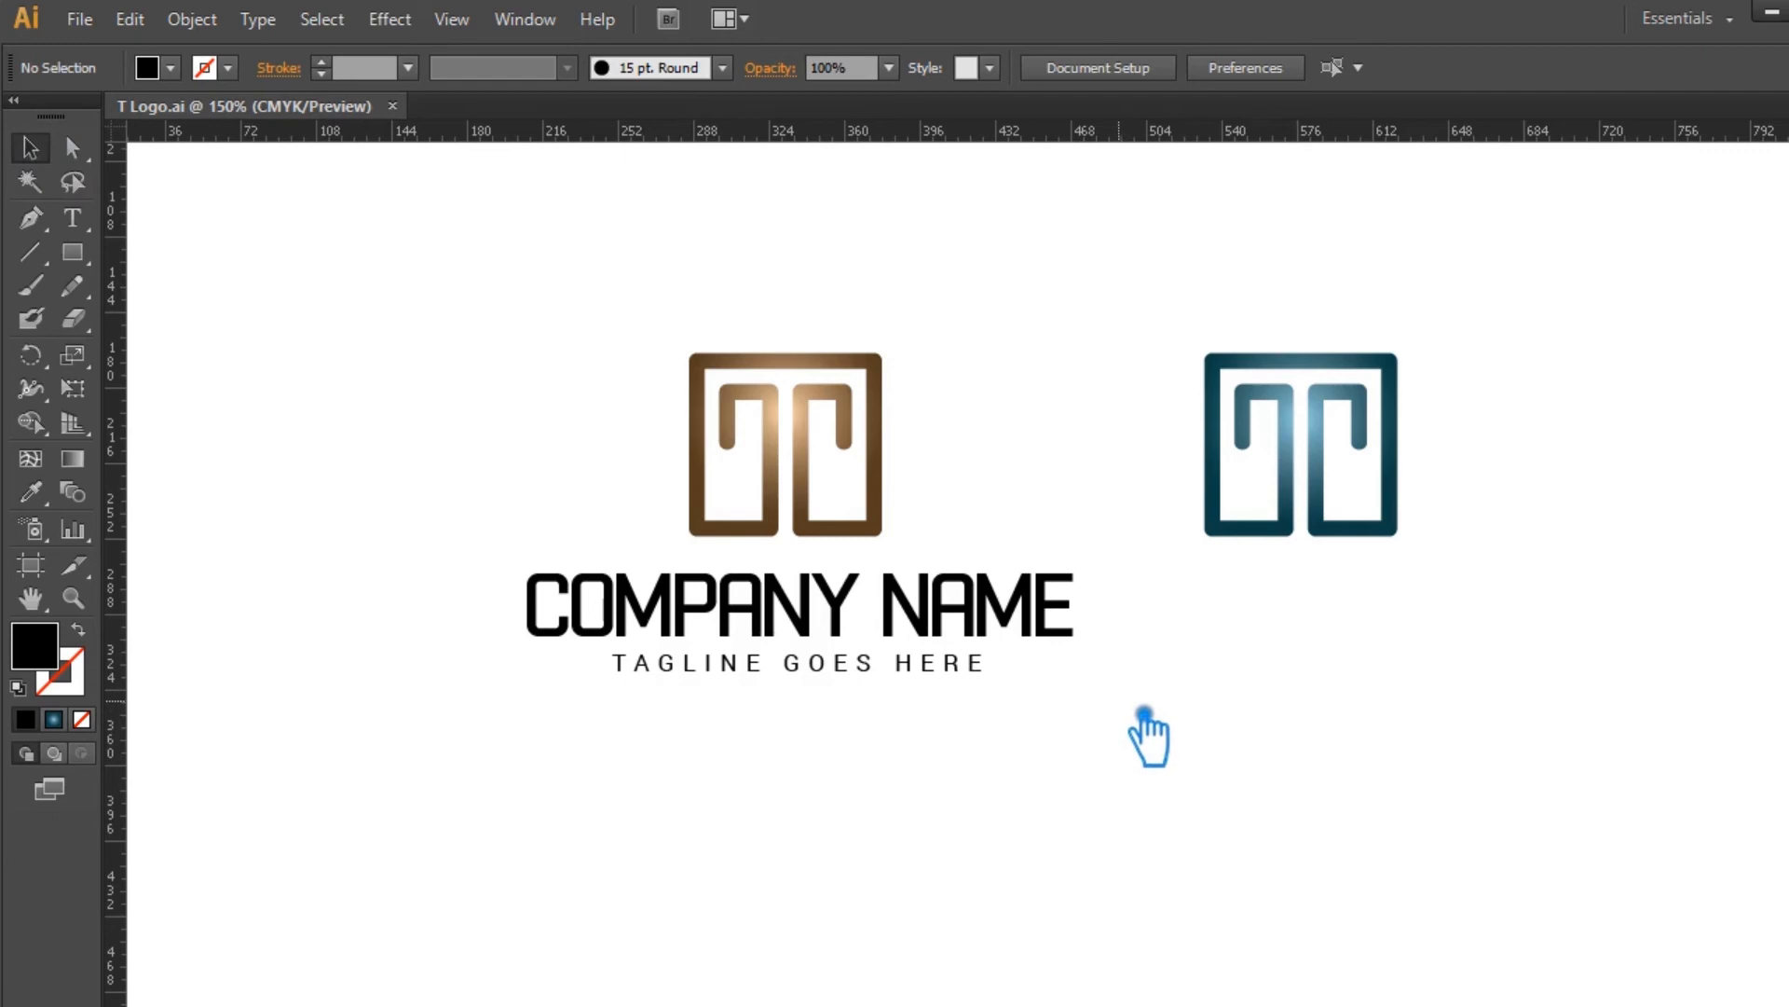
# Step: Recolour the COMPANY NAME text with the dark teal sampled from its swatch
pyautogui.hotkey('ctrl', '-')
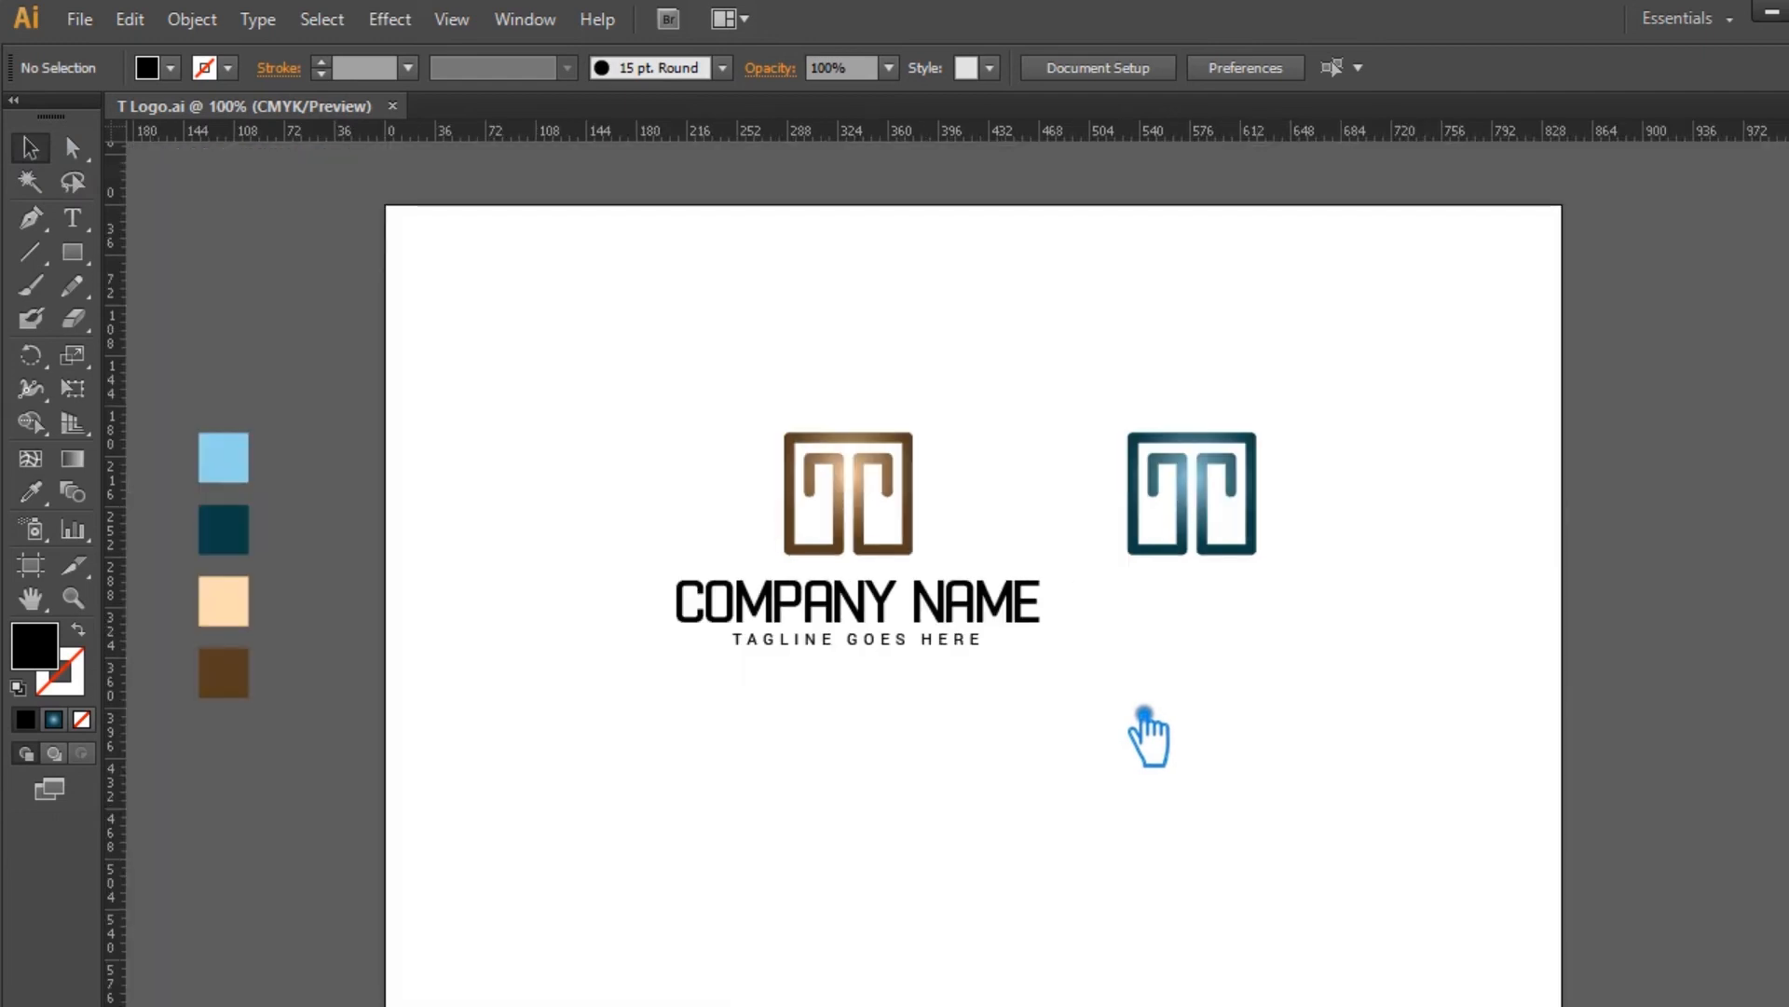
pyautogui.click(830, 615)
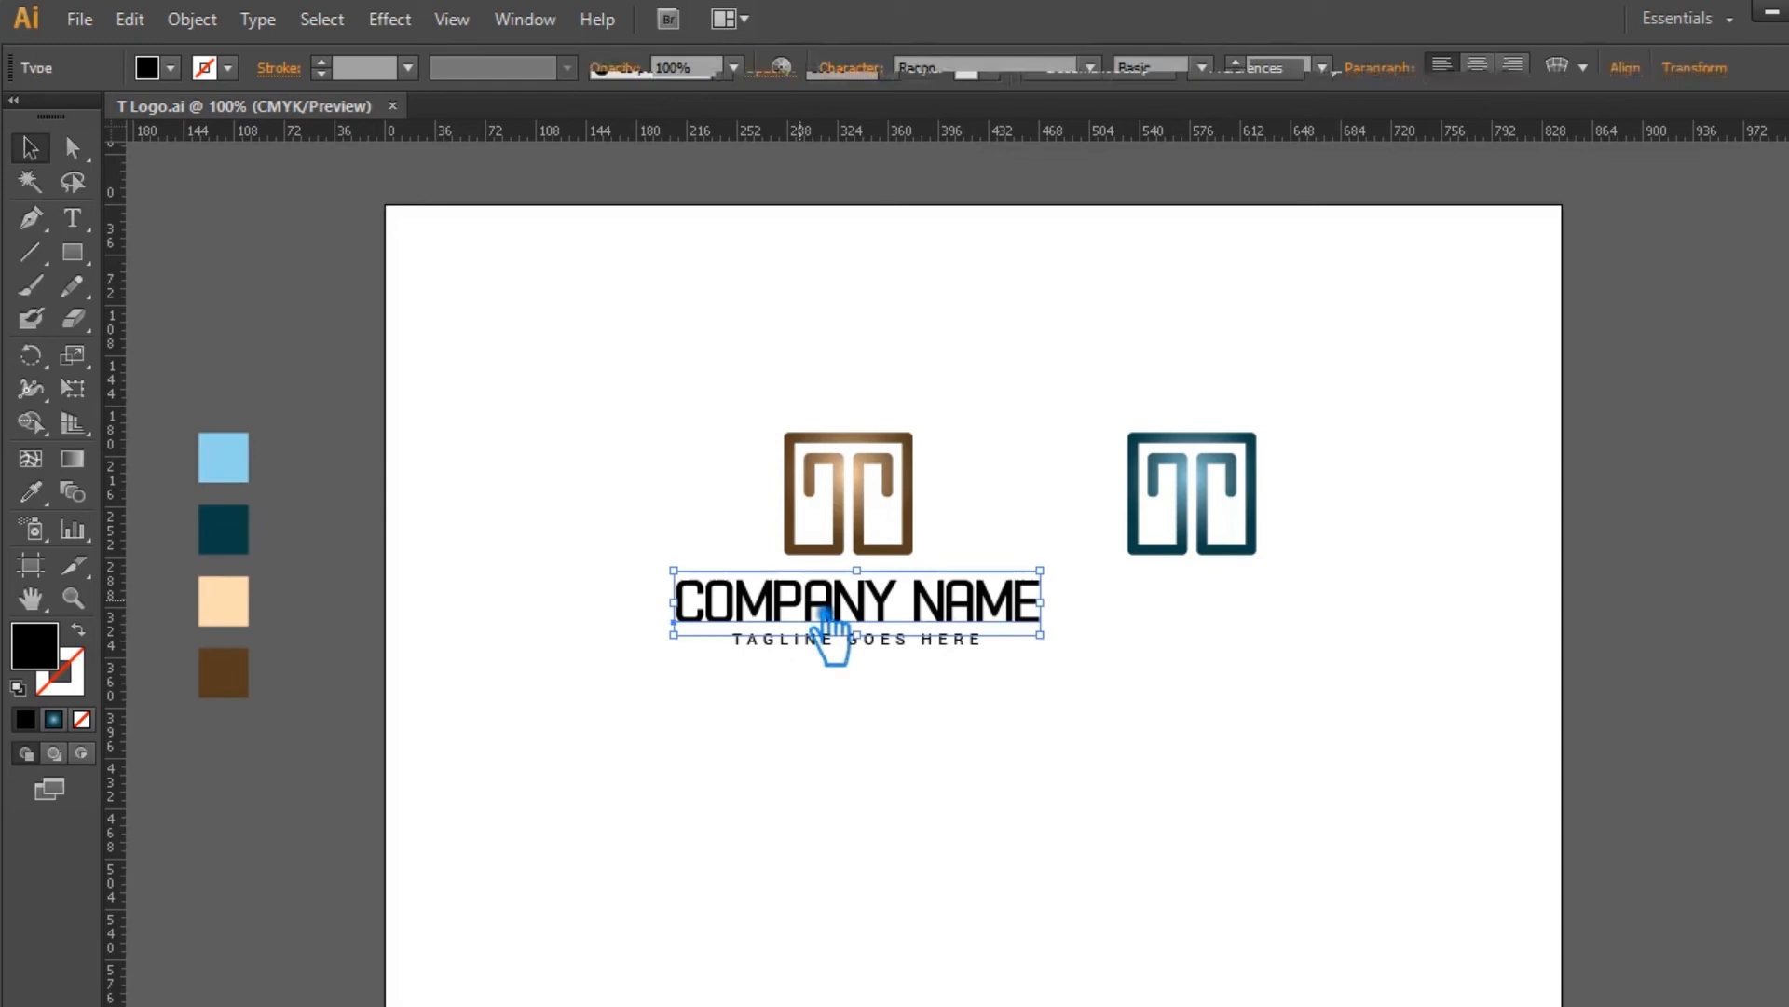
pyautogui.click(31, 492)
pyautogui.click(224, 529)
pyautogui.press('v')
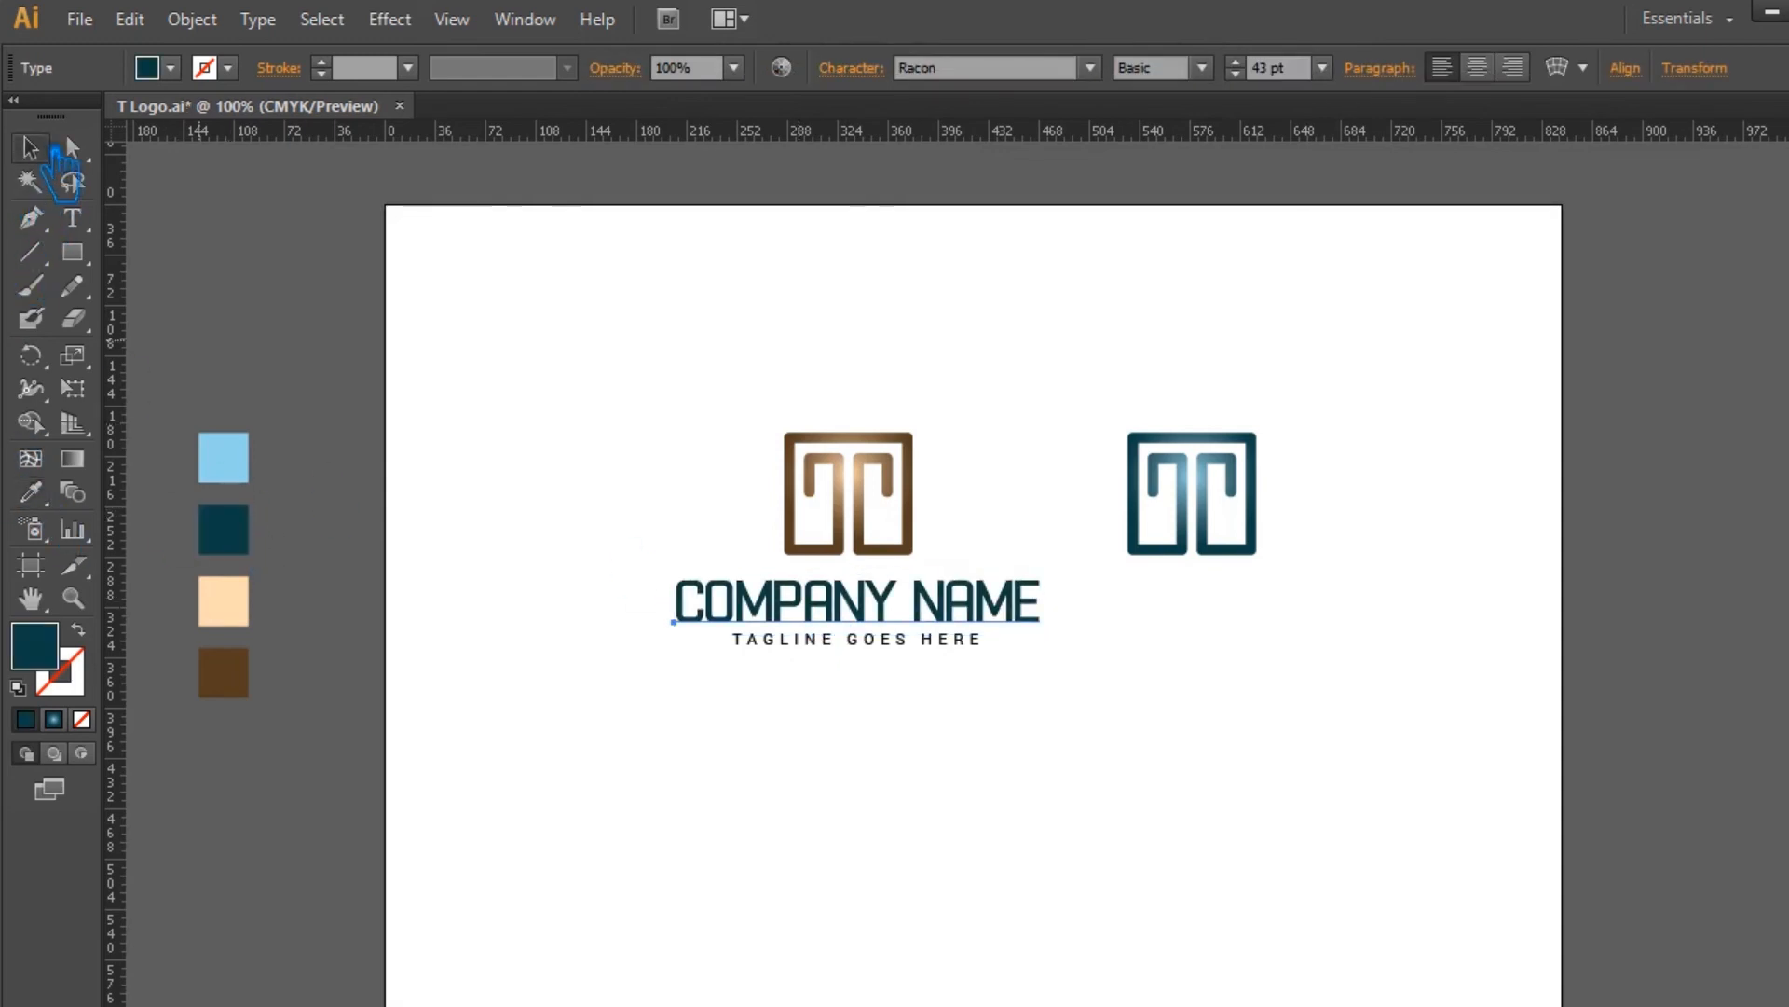
# Step: Recolour the tagline beneath COMPANY NAME with a dark grey fill
pyautogui.click(901, 687)
pyautogui.click(893, 653)
pyautogui.doubleClick(37, 646)
pyautogui.moveTo(779, 516)
pyautogui.mouseDown()
pyautogui.moveTo(809, 543)
pyautogui.moveTo(757, 519)
pyautogui.mouseUp()
pyautogui.click(1406, 221)
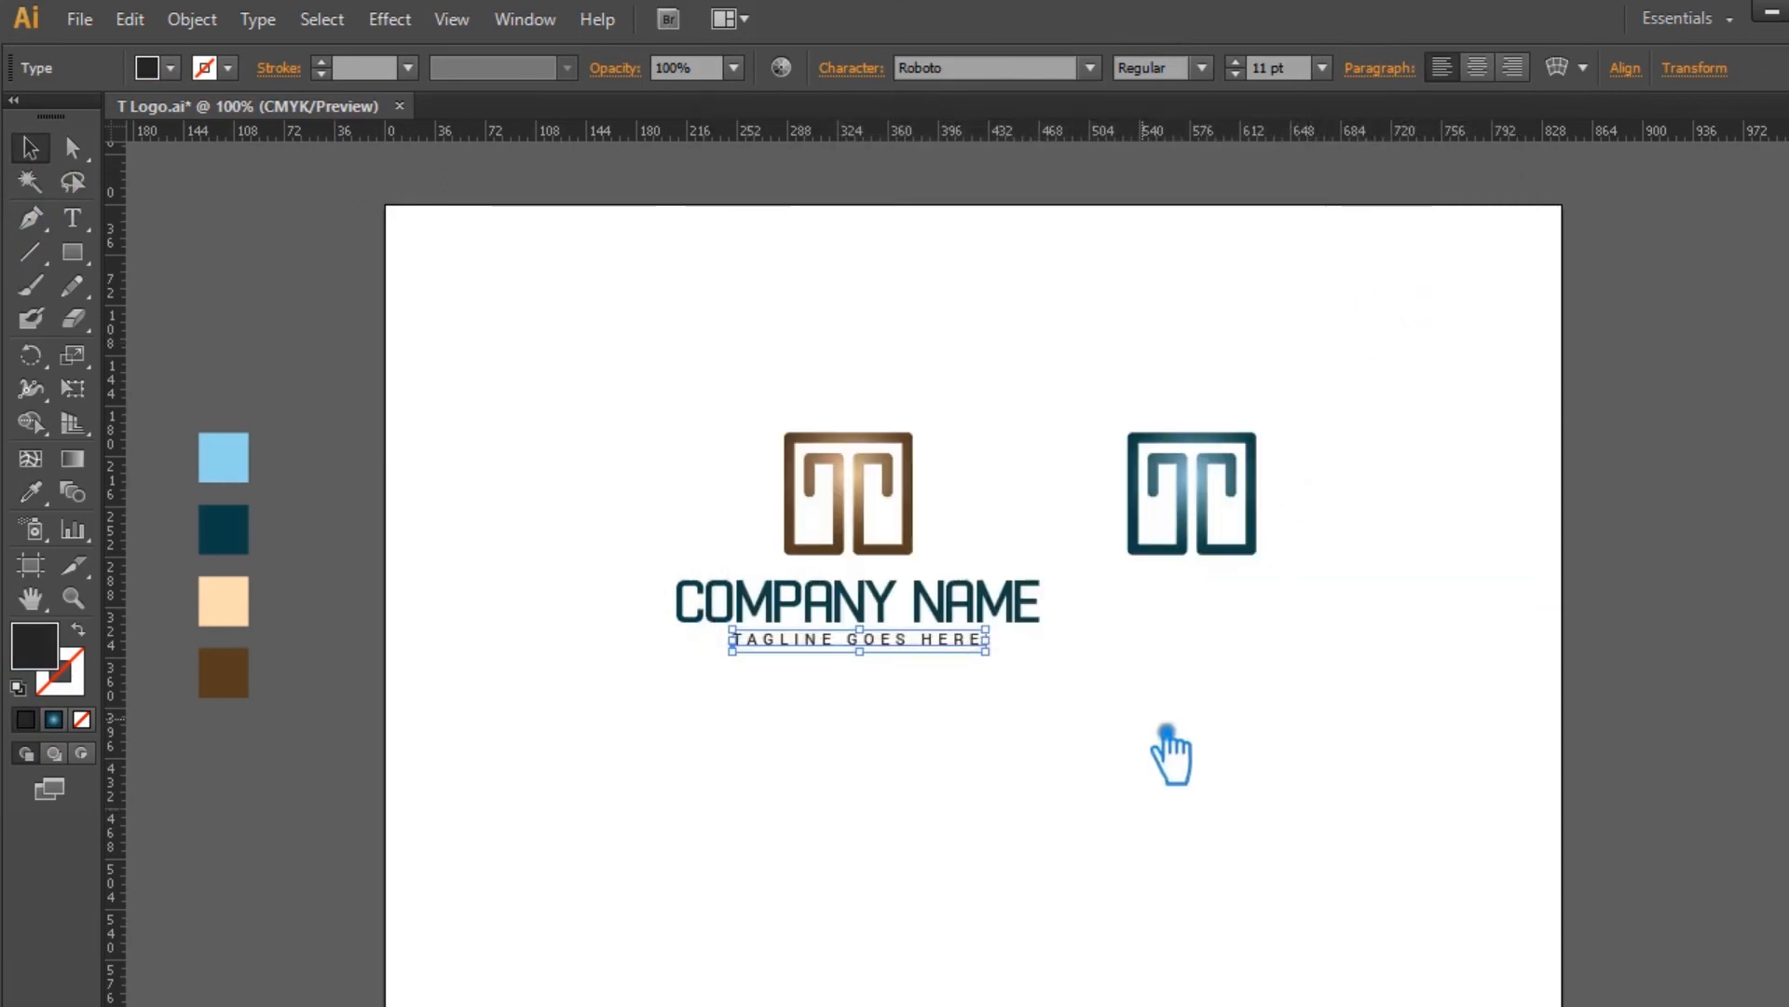
pyautogui.click(1168, 731)
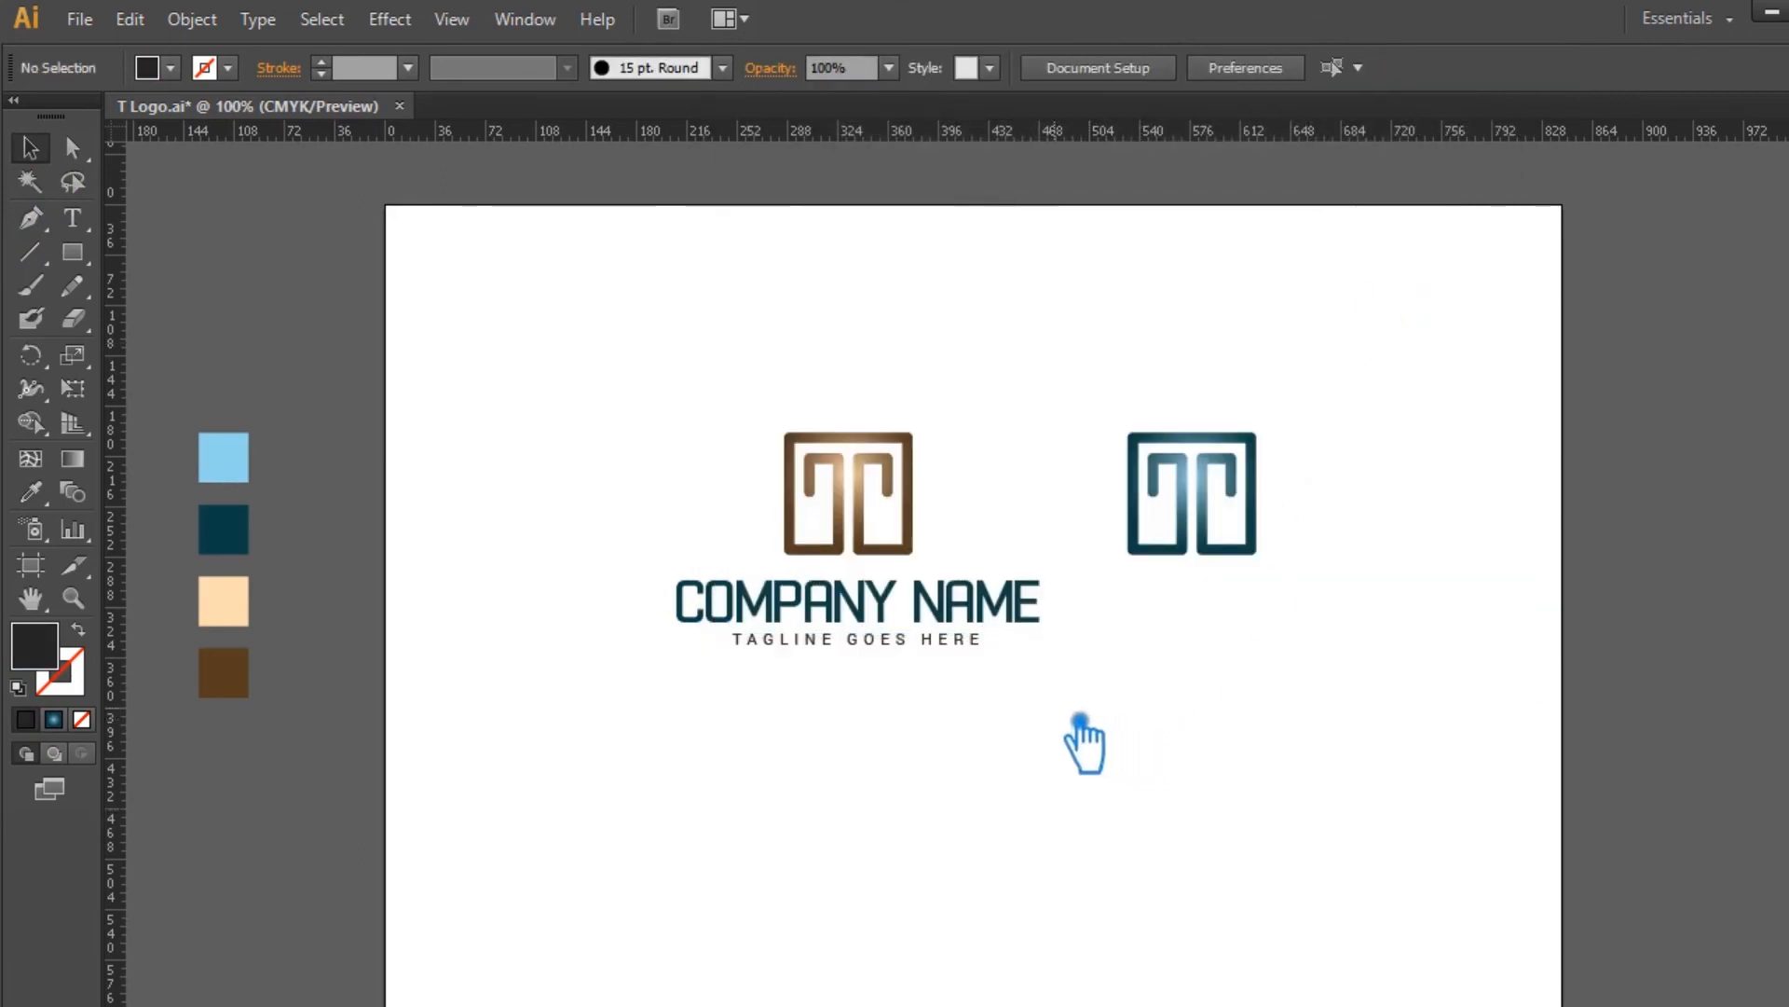
# Step: Move the blue T logo off the artboard, into the empty area beyond its right edge
pyautogui.moveTo(1045, 690); pyautogui.dragTo(719, 420)
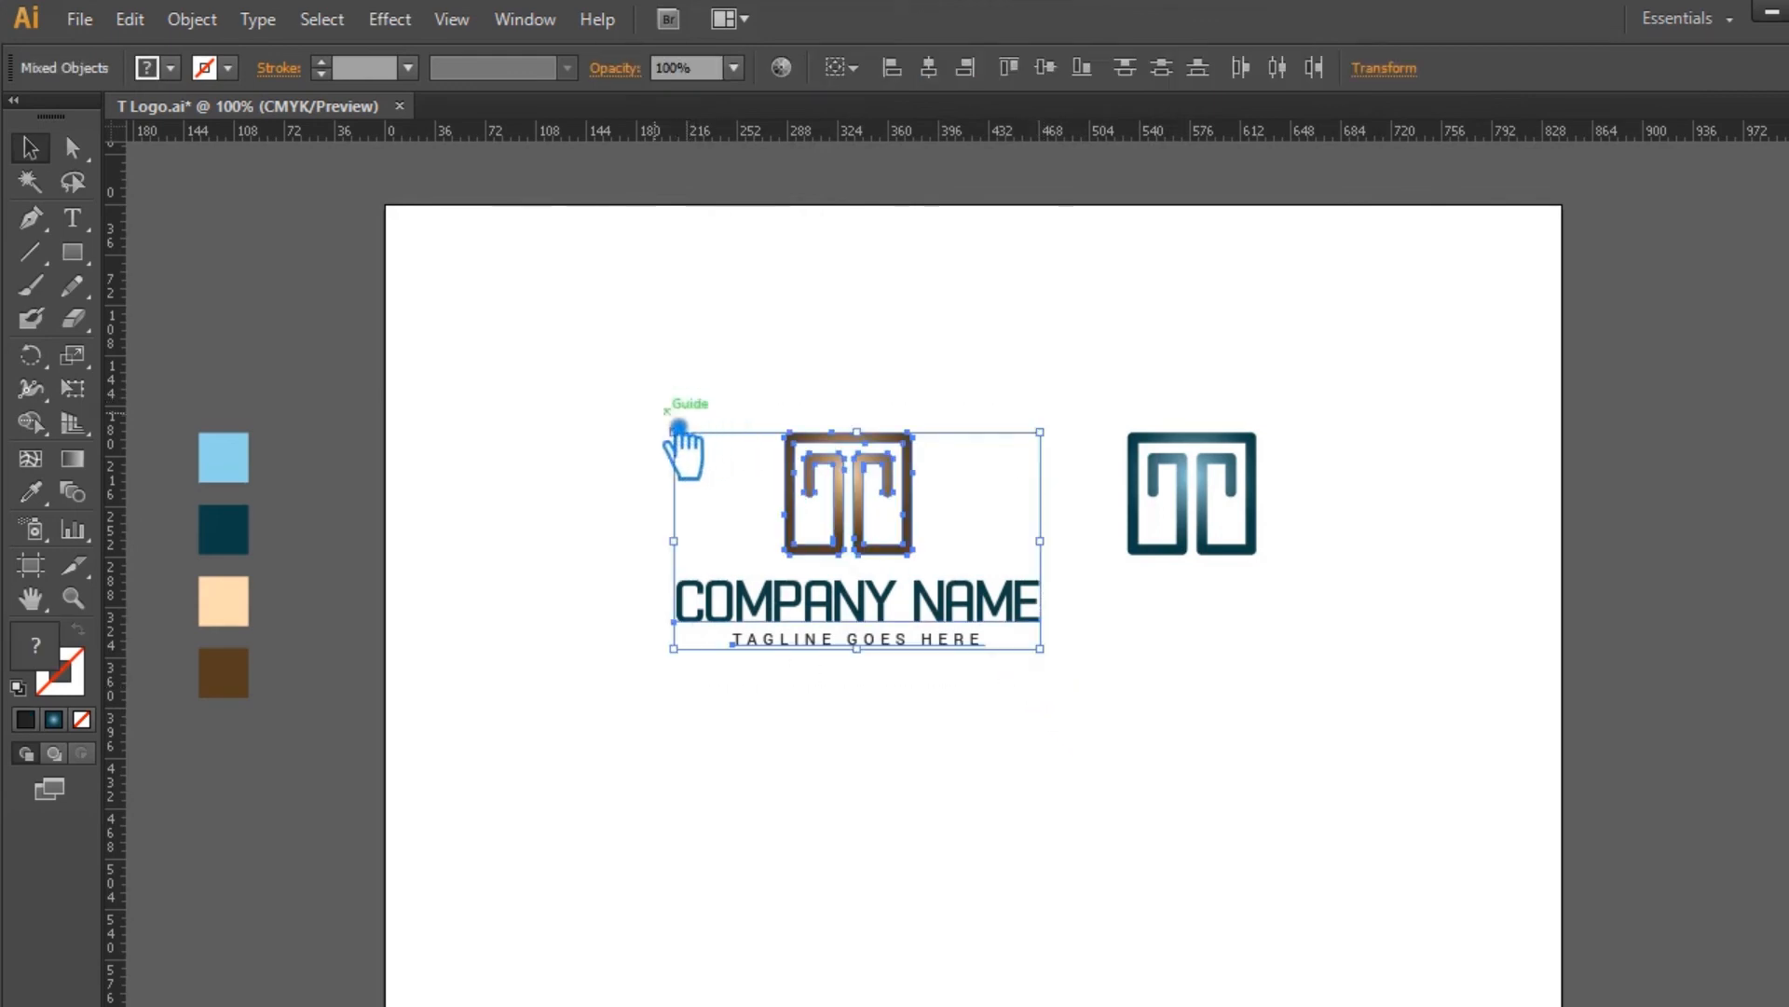
pyautogui.moveTo(1254, 517); pyautogui.dragTo(1743, 517)
pyautogui.click(1165, 759)
pyautogui.moveTo(1165, 759); pyautogui.dragTo(779, 278)
pyautogui.click(997, 401)
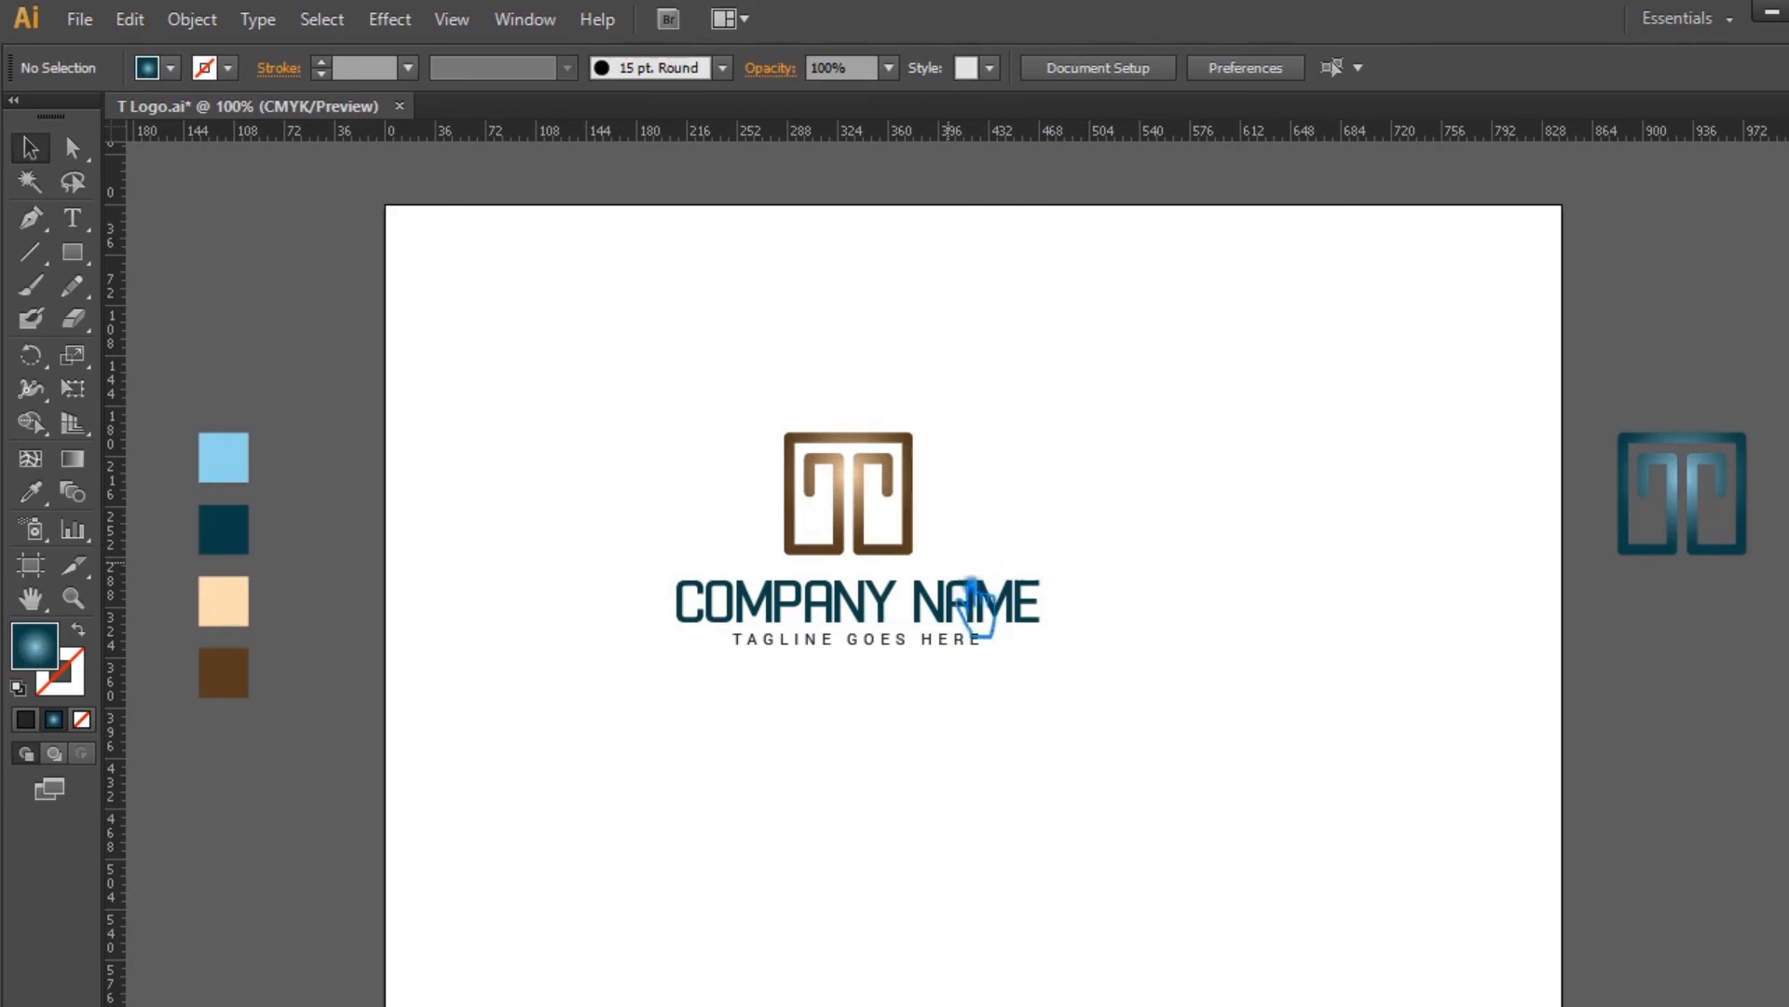
# Step: Recolour the COMPANY NAME text with the dark brown sampled from its swatch
pyautogui.click(970, 611)
pyautogui.click(31, 491)
pyautogui.click(248, 674)
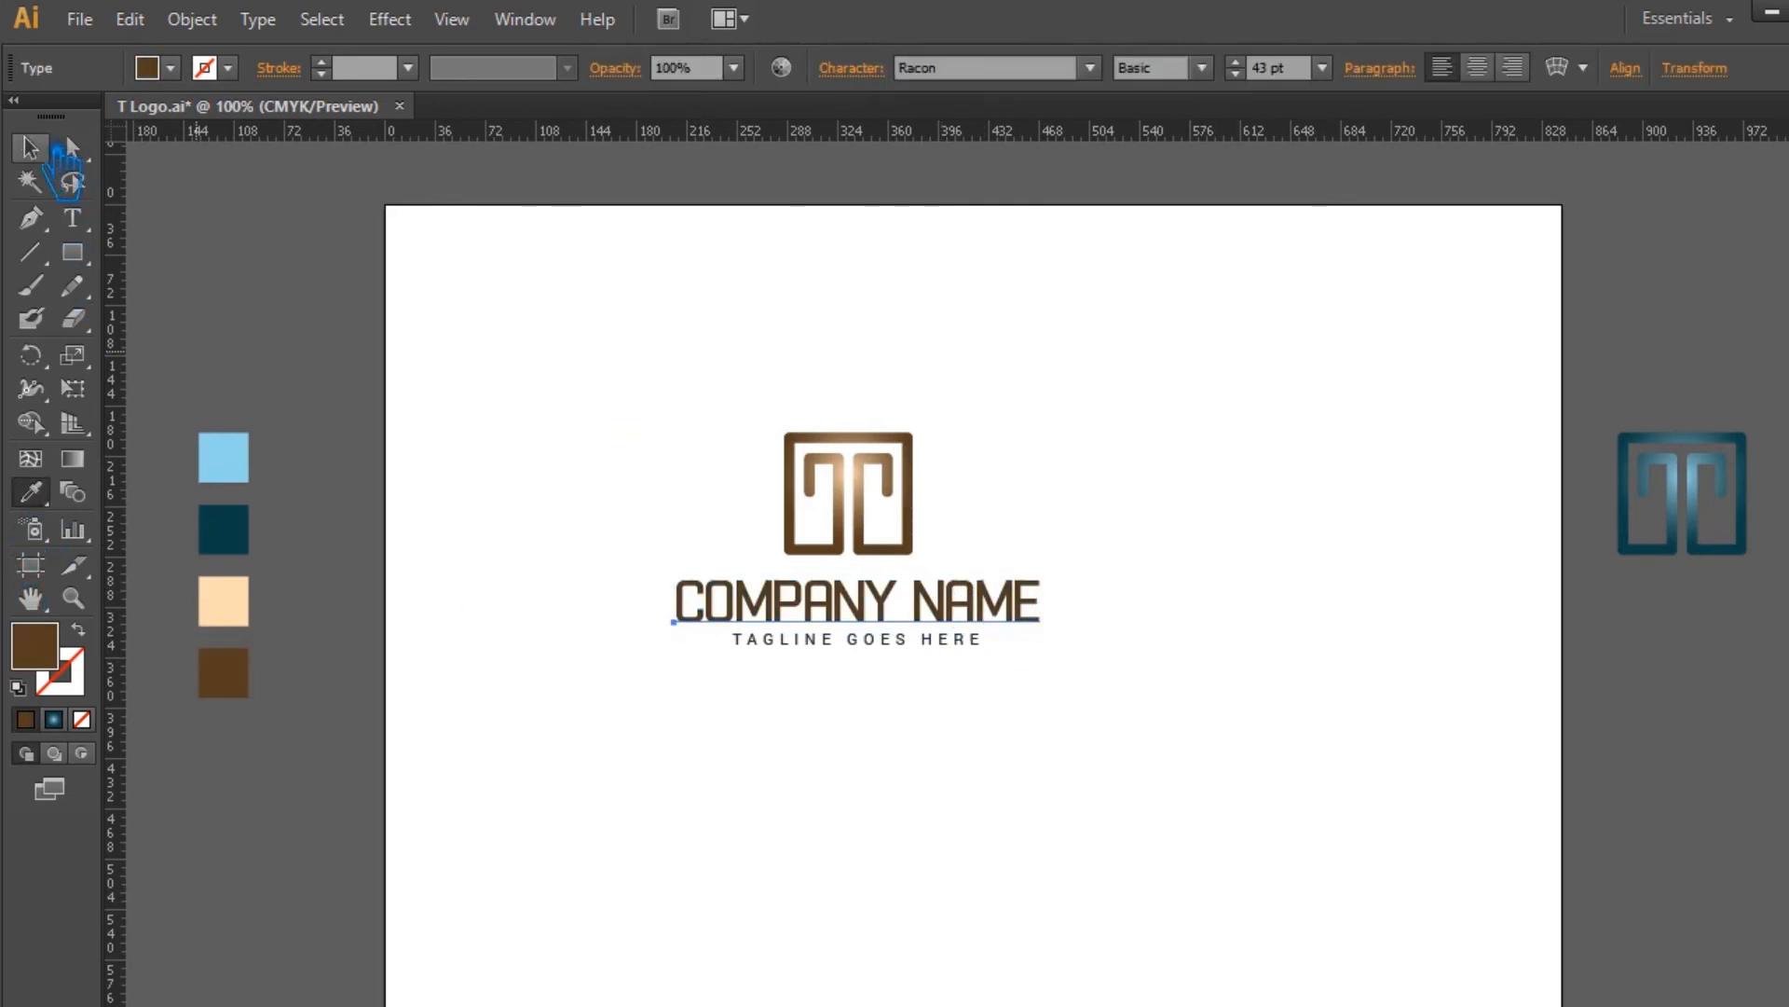
pyautogui.click(1171, 427)
# Step: Align the brown logo, COMPANY NAME and the tagline on a common horizontal centre
pyautogui.moveTo(1049, 666); pyautogui.dragTo(683, 382)
pyautogui.hotkey('ctrl', 'g')
pyautogui.hotkey('ctrl', 'z')
pyautogui.click(930, 68)
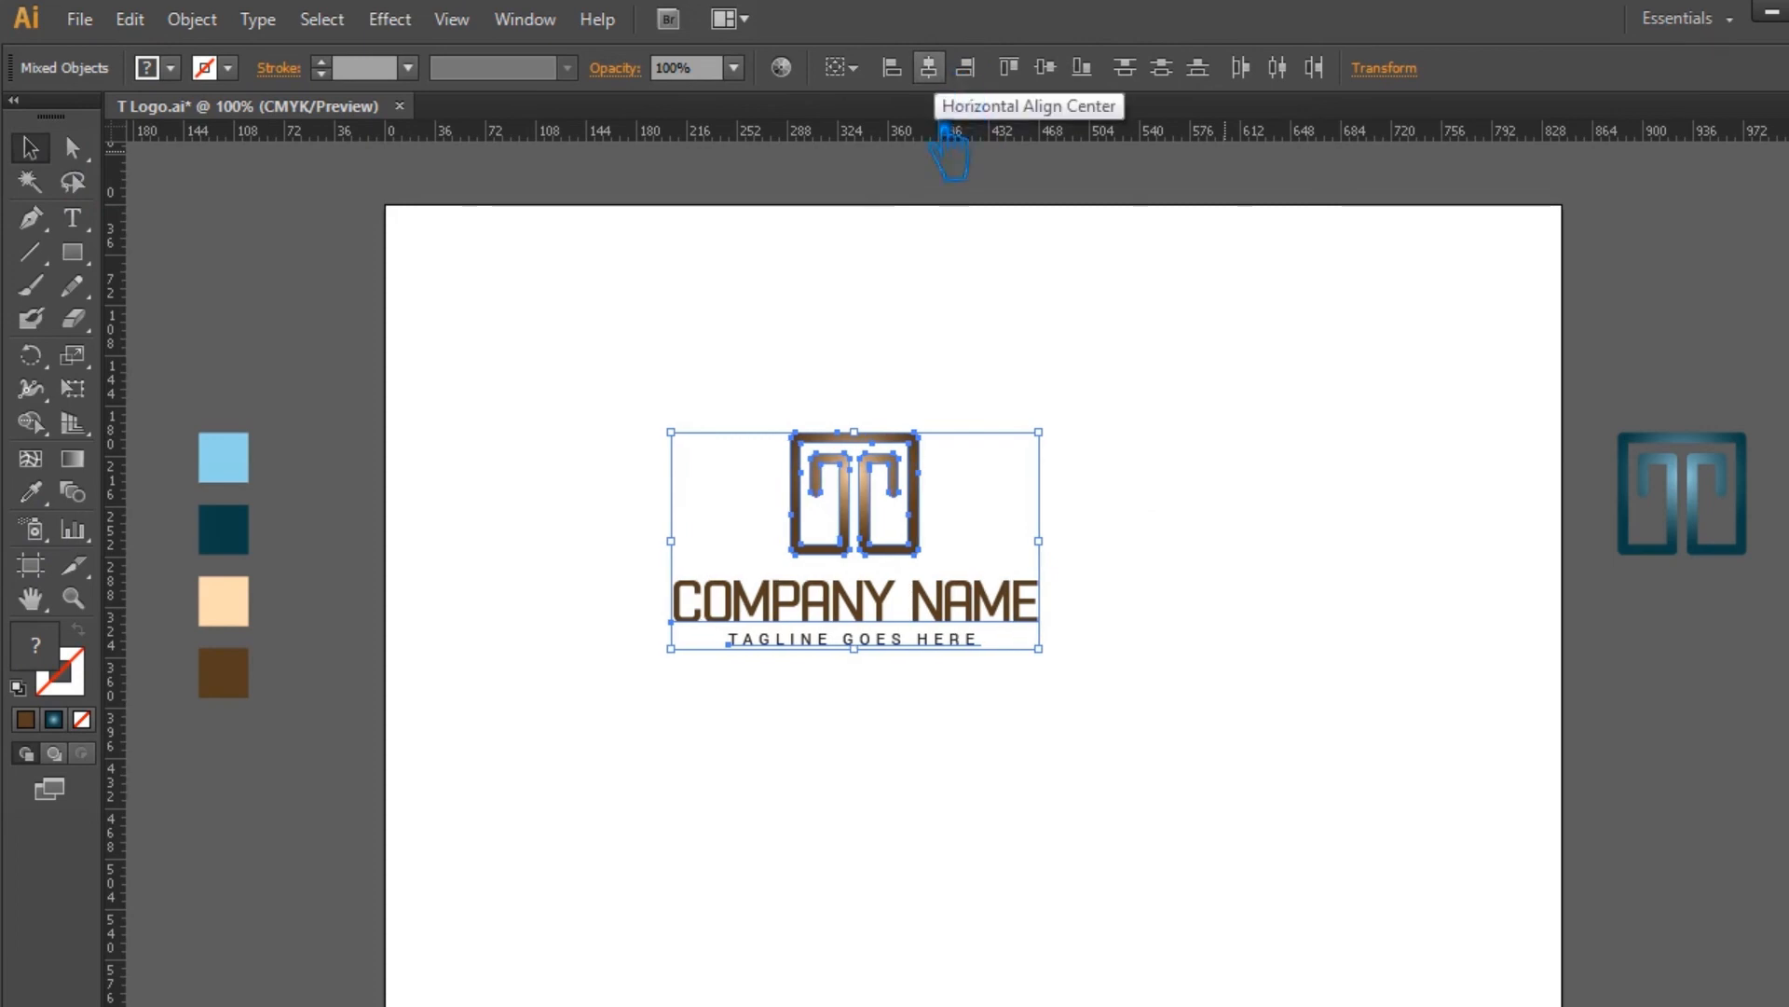
# Step: Set the letter tracking of the tagline's final E to 0
pyautogui.click(88, 225)
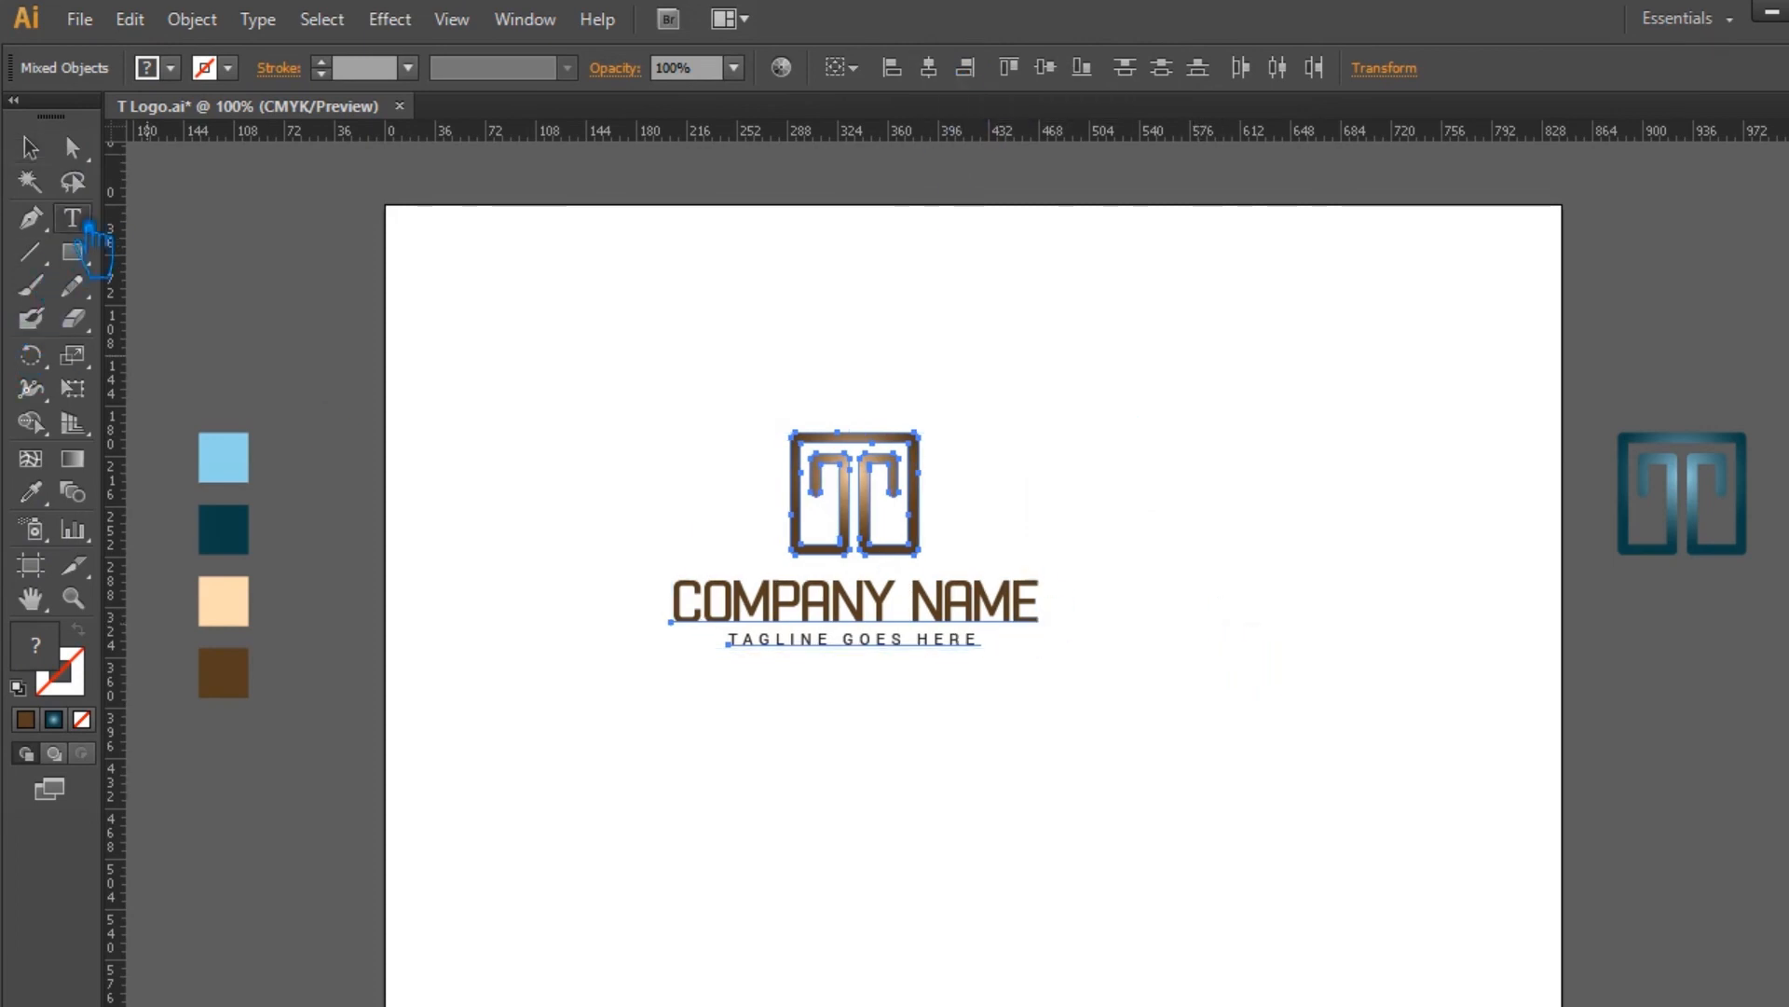
pyautogui.click(994, 654)
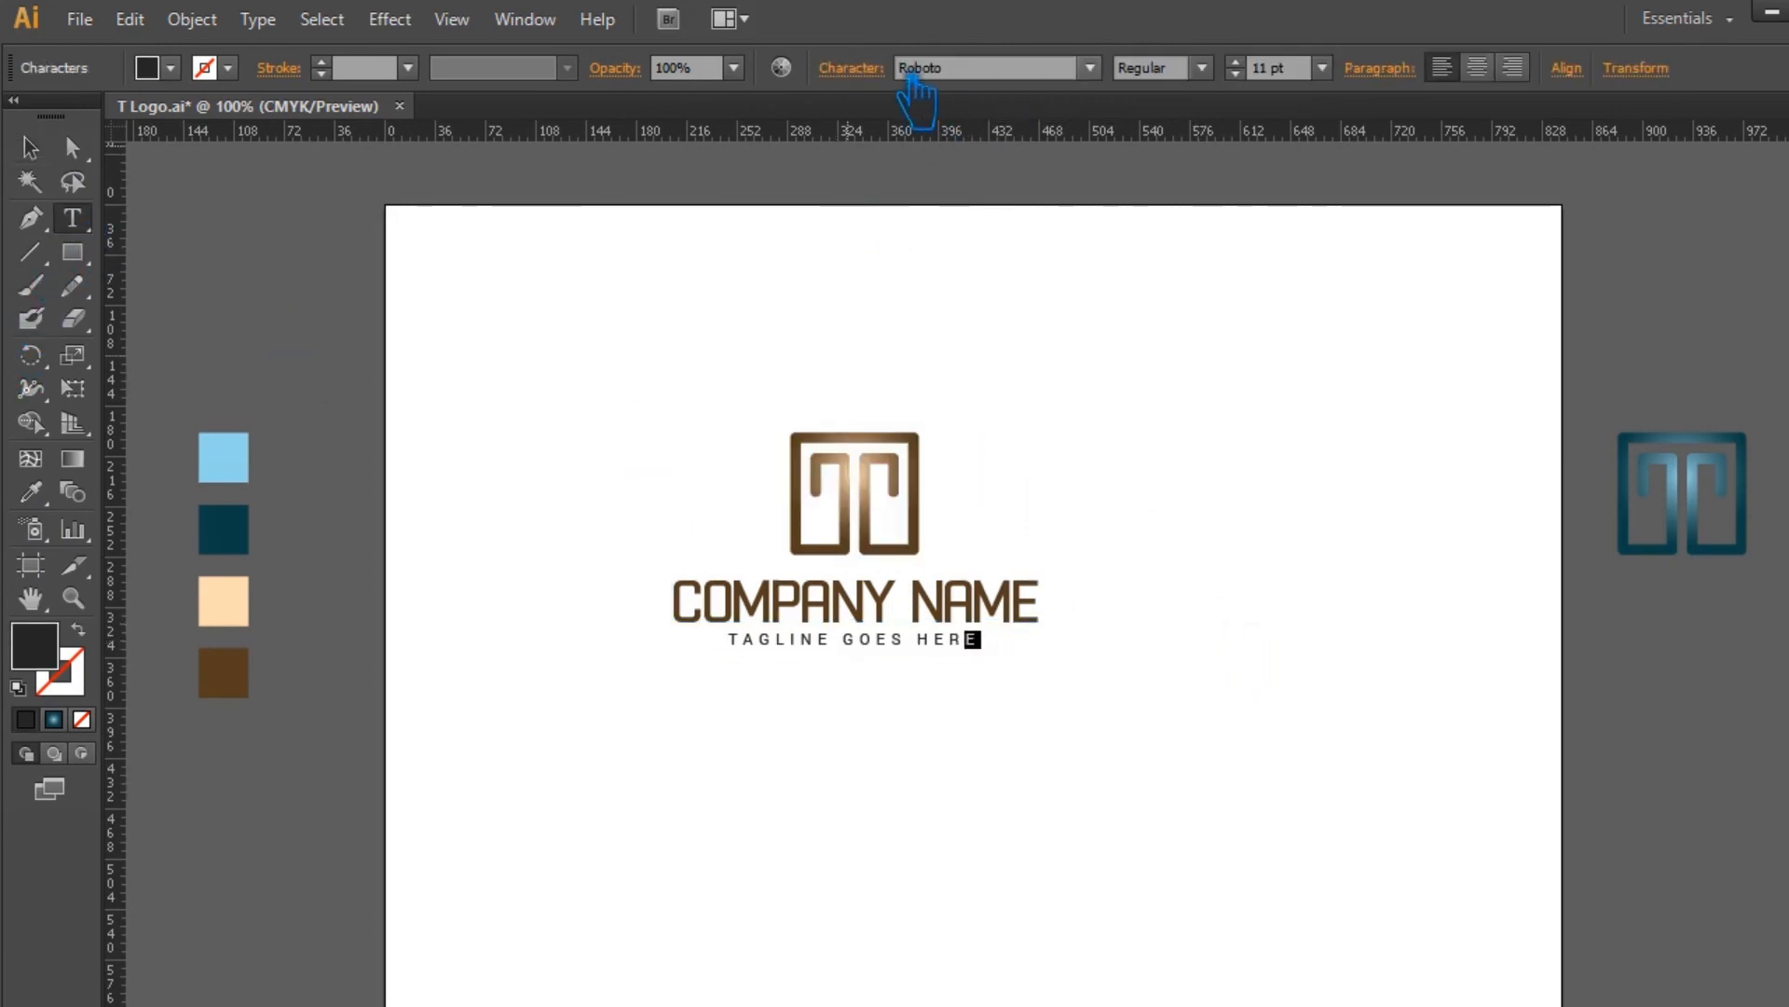
pyautogui.click(862, 70)
pyautogui.click(864, 233)
pyautogui.click(919, 472)
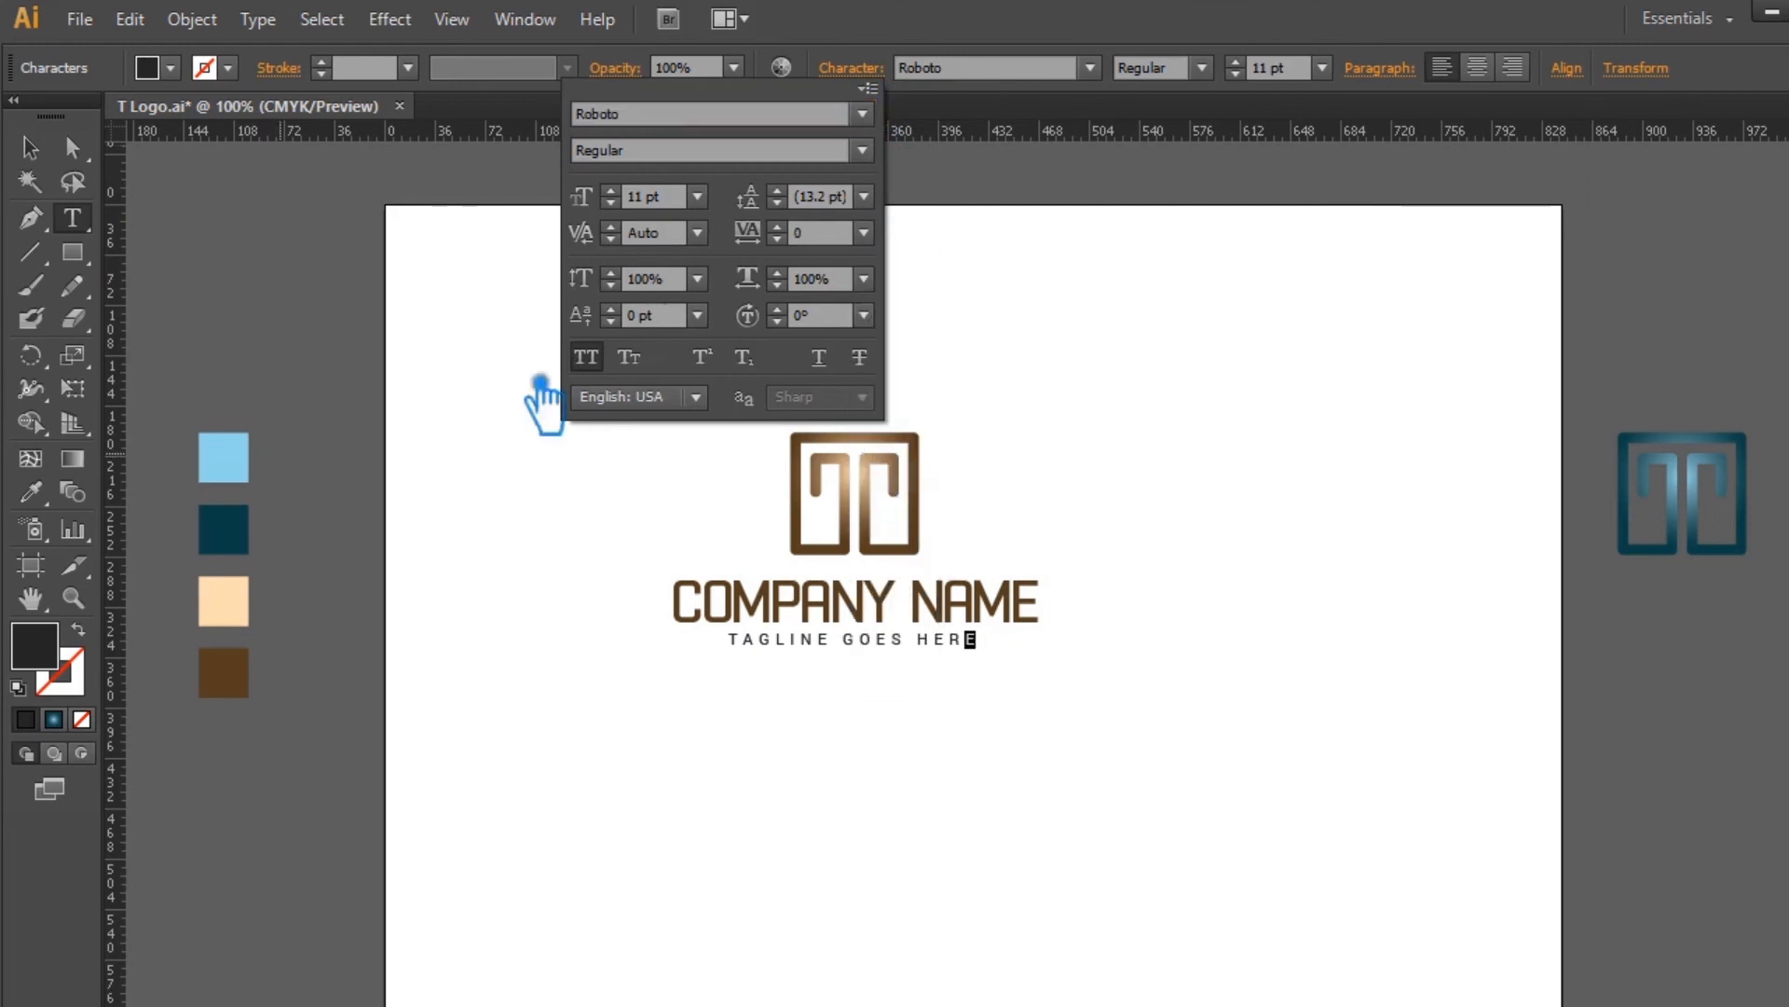
# Step: Centre the brown logo, company name and tagline horizontally again and group them
pyautogui.click(37, 150)
pyautogui.moveTo(1156, 729); pyautogui.dragTo(641, 310)
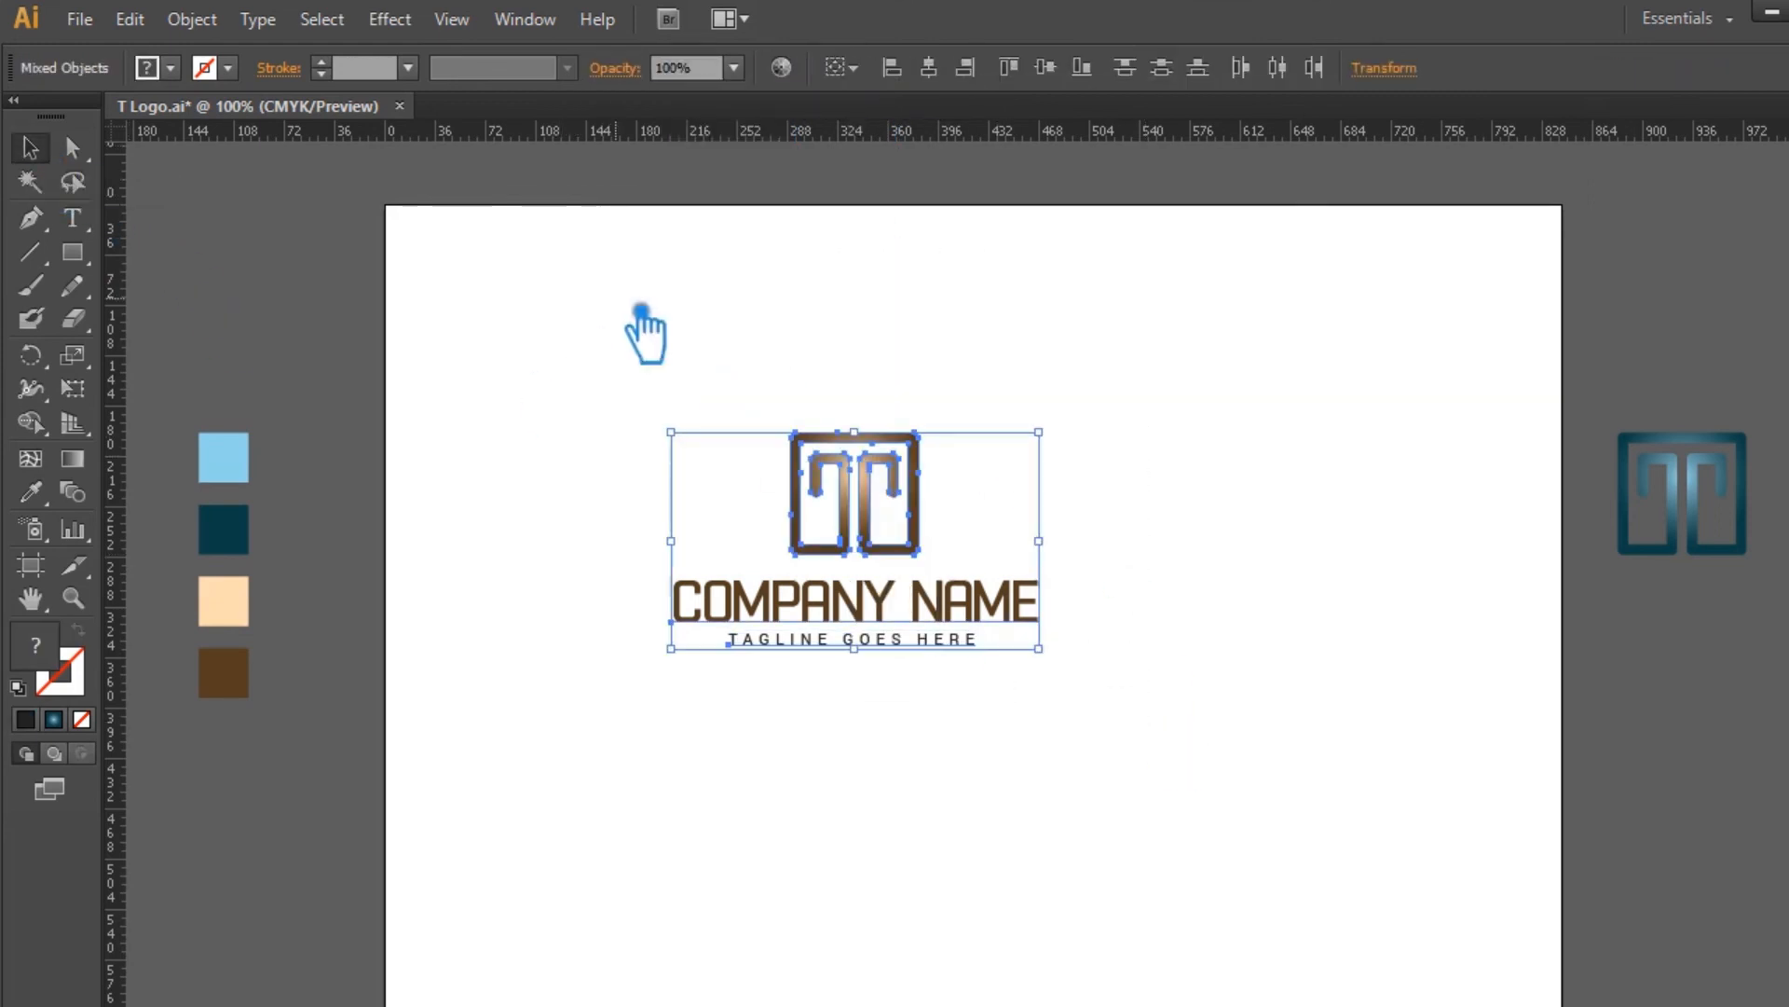
pyautogui.click(930, 69)
pyautogui.hotkey('ctrl', 'g')
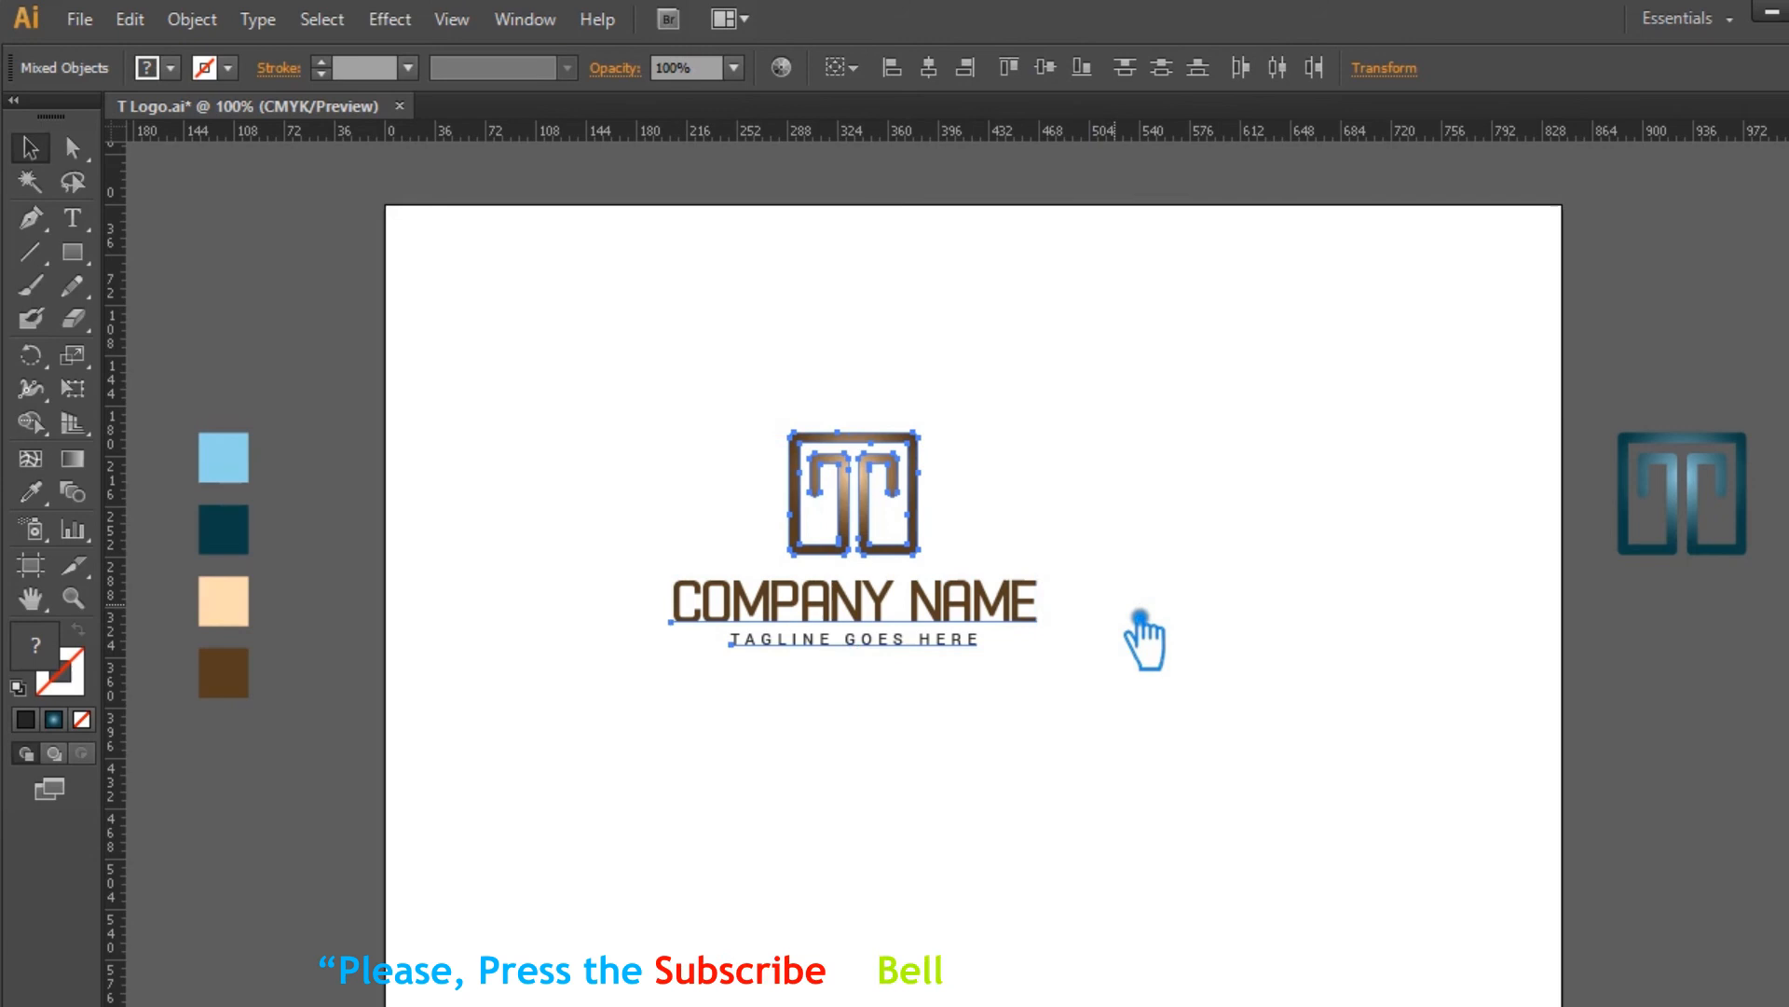
# Step: Place a copy of the brown logo with its text beside the original and ungroup the copy
pyautogui.moveTo(980, 621); pyautogui.dragTo(1320, 710)
pyautogui.click(1211, 640)
pyautogui.click(1323, 799)
pyautogui.rightClick(1235, 668)
pyautogui.click(1289, 815)
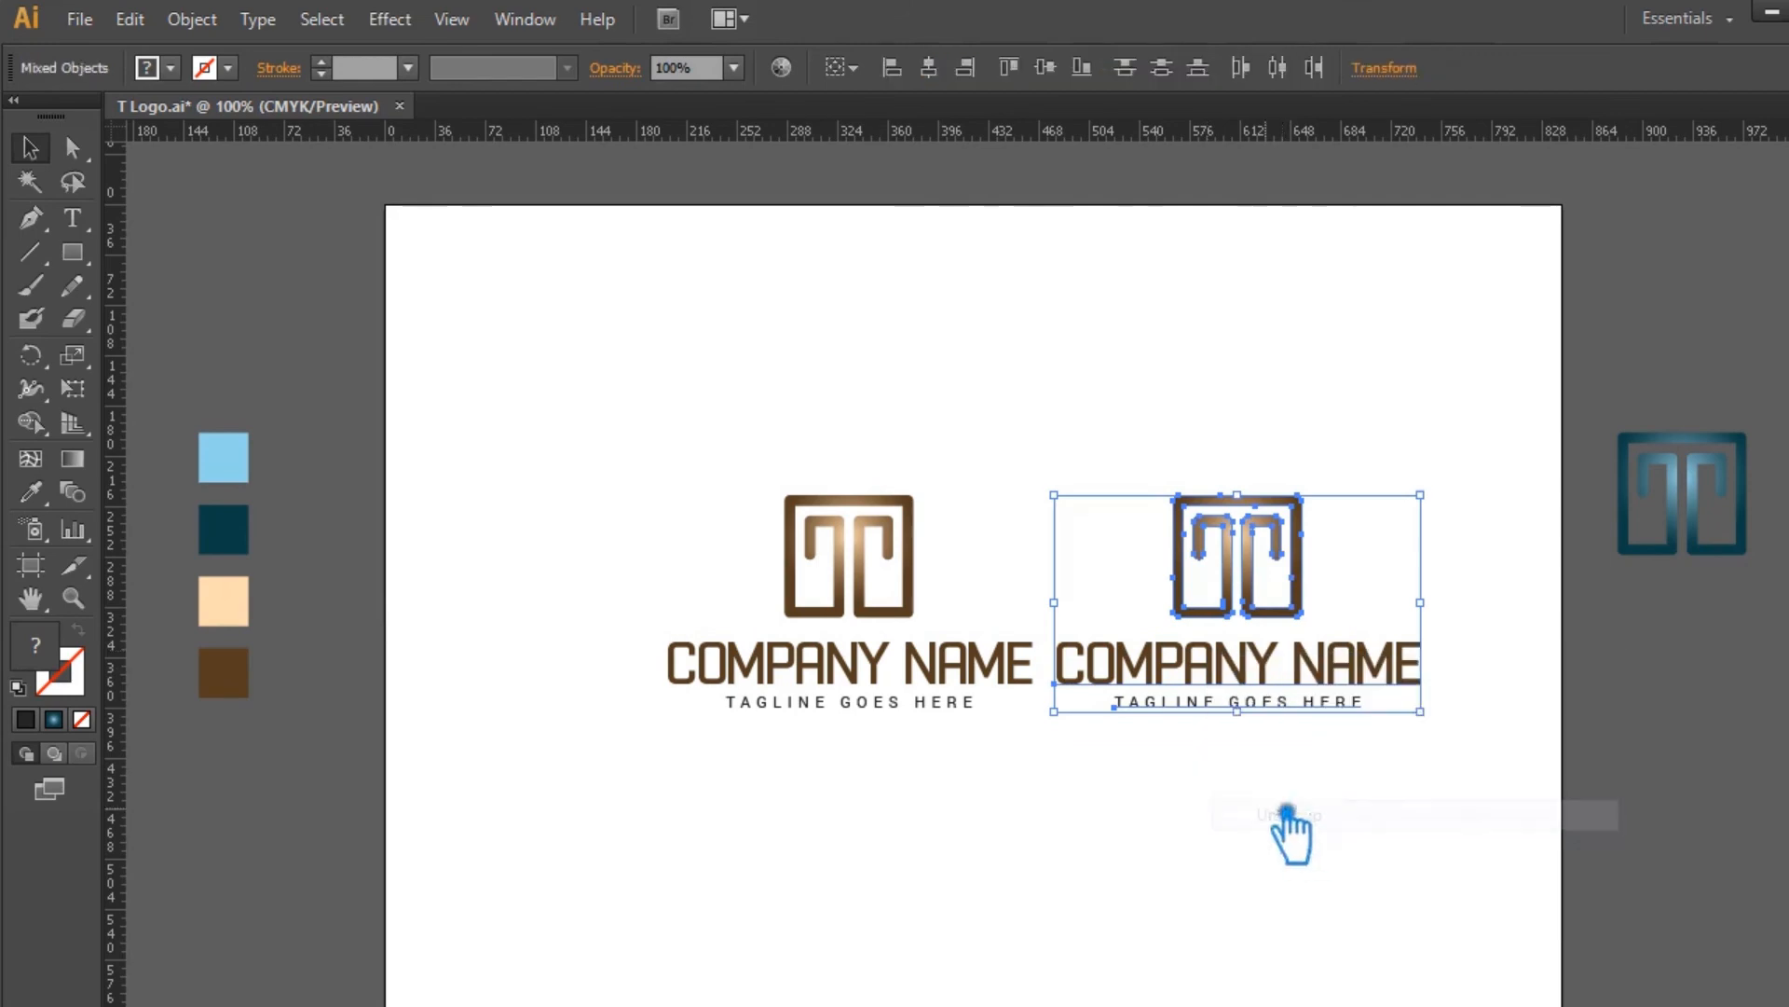
# Step: Recolour the copied T symbol with the blue radial gradient sampled from the logo off the artboard
pyautogui.click(1203, 559)
pyautogui.press('i')
pyautogui.click(1724, 508)
pyautogui.click(73, 147)
pyautogui.click(1386, 600)
# Step: Recolour the copy's COMPANY NAME text with the dark teal sampled from its swatch
pyautogui.click(1190, 671)
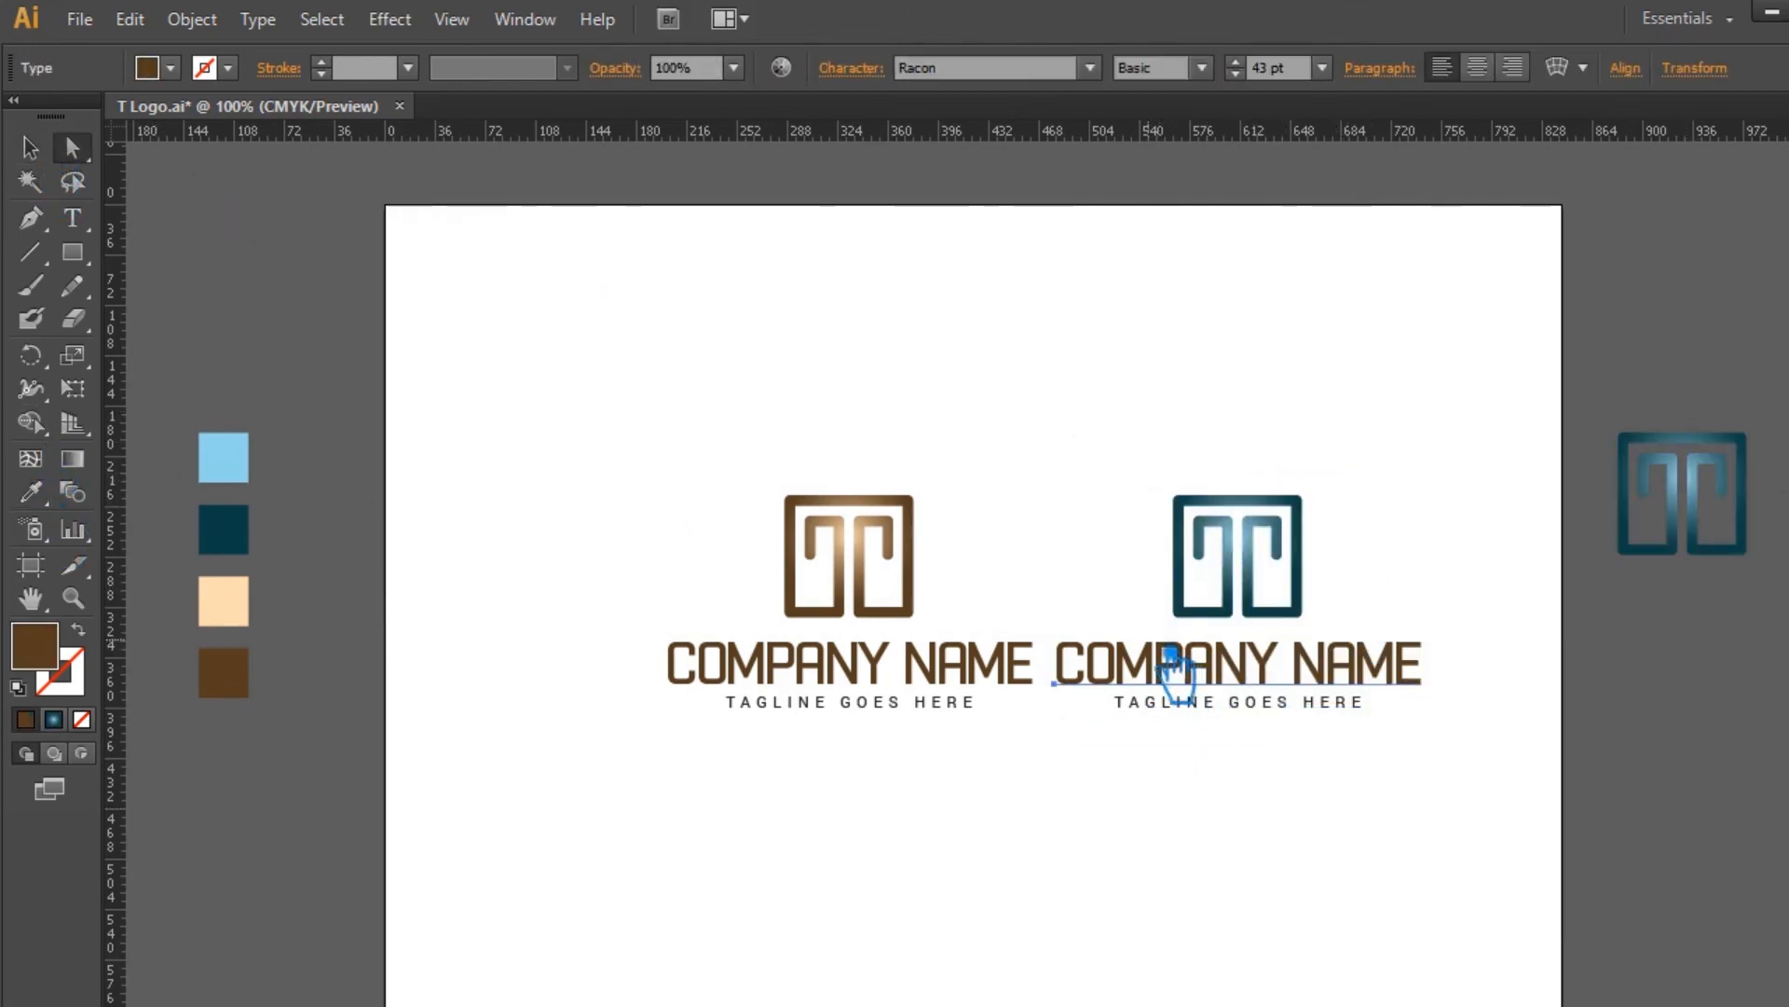
pyautogui.press('i')
pyautogui.click(244, 531)
pyautogui.press('v')
pyautogui.click(1653, 365)
# Step: Group the blue logo with its text and adjust the brown version's spacing beside it
pyautogui.moveTo(967, 747); pyautogui.dragTo(615, 389)
pyautogui.moveTo(1523, 753); pyautogui.dragTo(1108, 414)
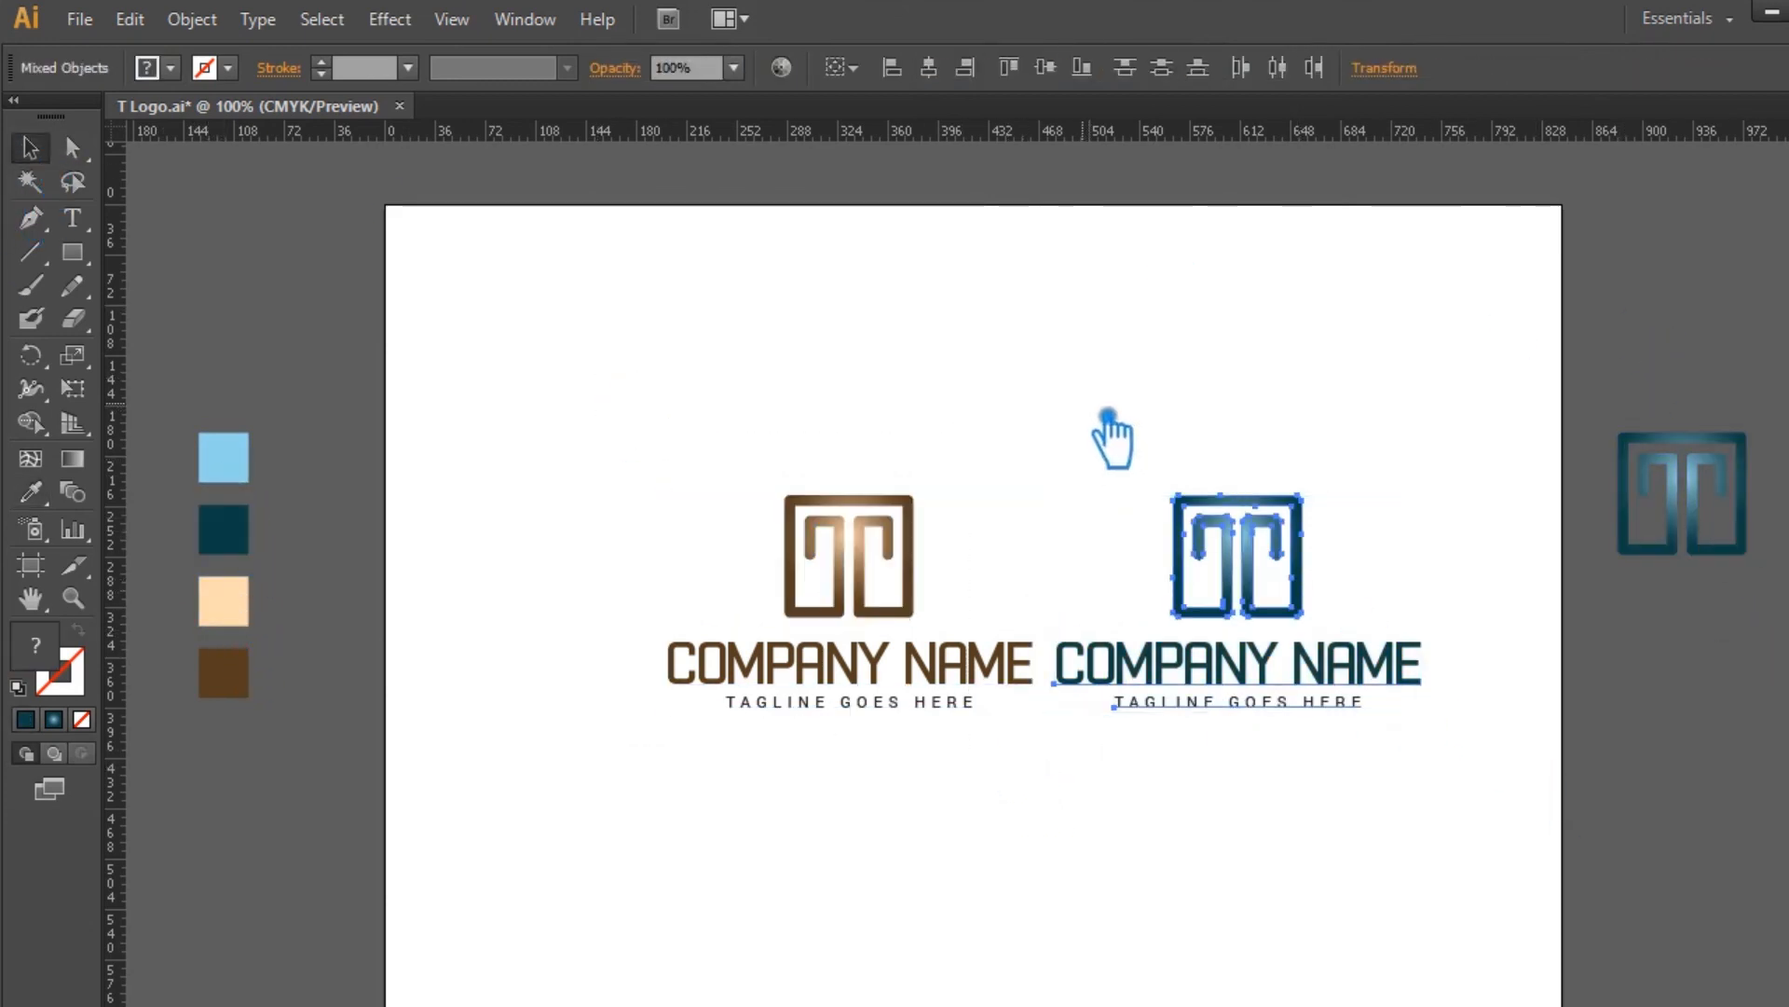
pyautogui.click(1418, 839)
pyautogui.moveTo(873, 643); pyautogui.dragTo(807, 674)
pyautogui.click(1249, 788)
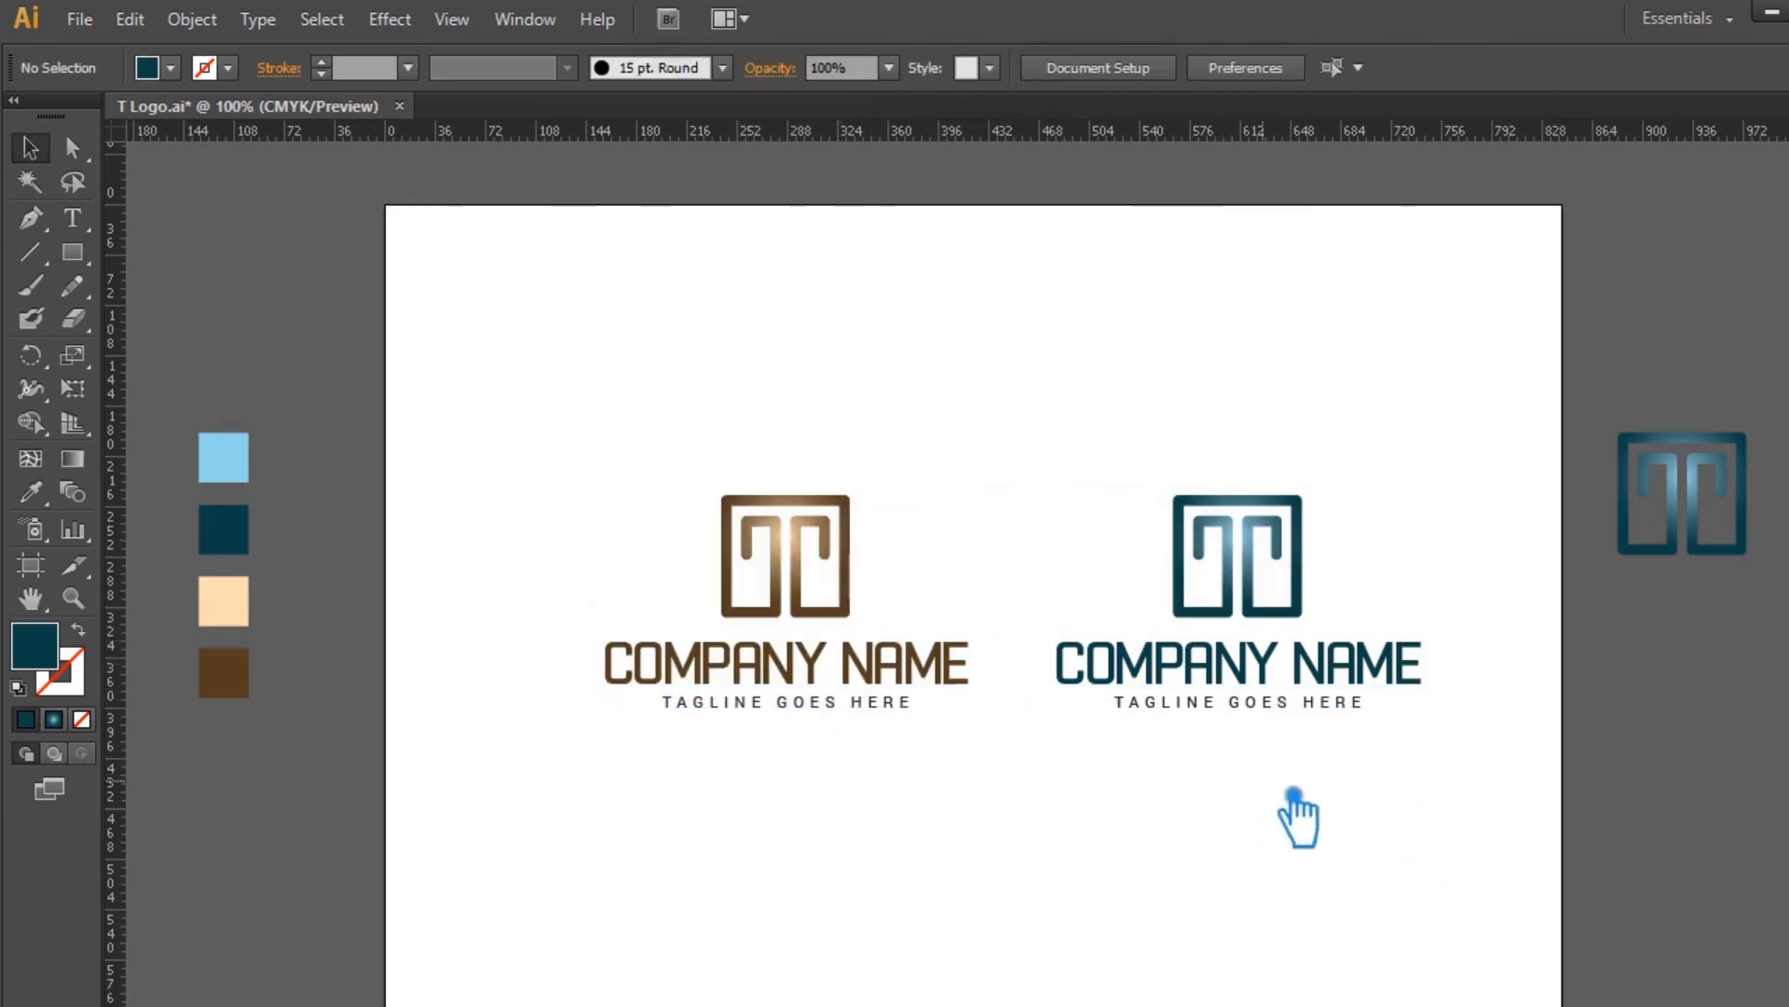
pyautogui.moveTo(1285, 796); pyautogui.dragTo(1125, 752)
pyautogui.moveTo(776, 641); pyautogui.dragTo(836, 644)
# Step: Scale the brown and blue logo versions down together proportionally and group them
pyautogui.moveTo(1088, 755); pyautogui.dragTo(616, 431)
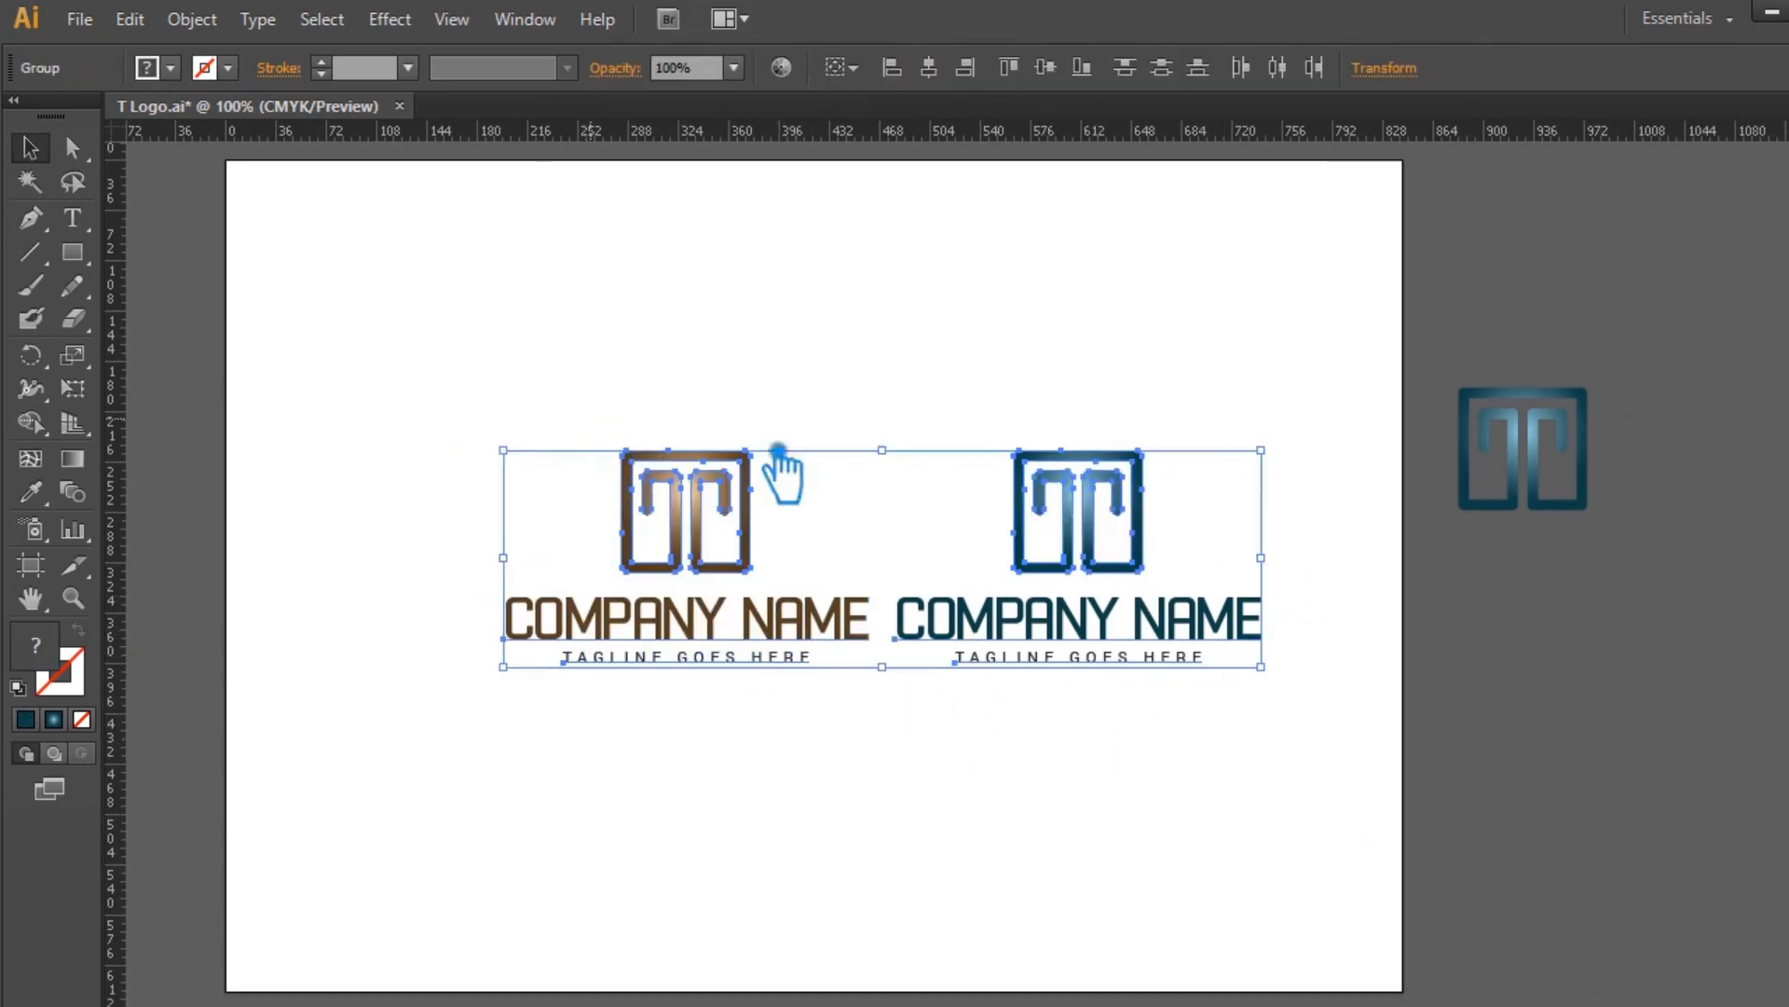
pyautogui.hotkey('ctrl', '+')
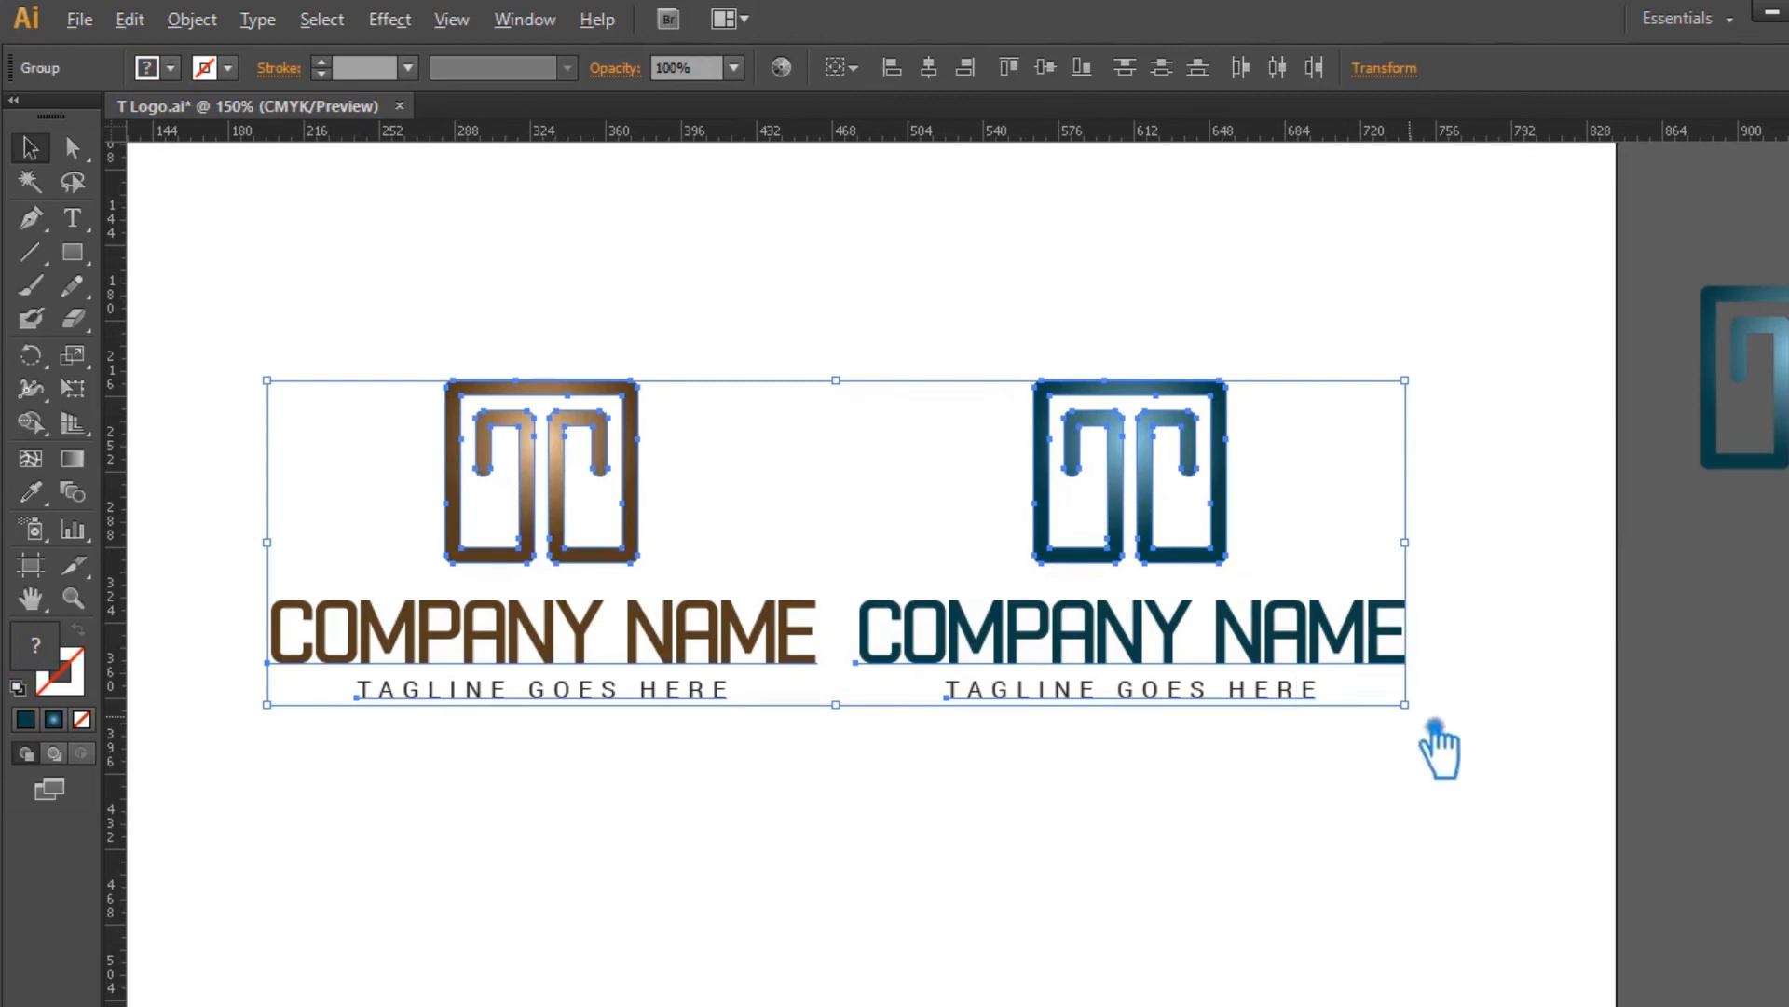
pyautogui.keyDown('shift'); pyautogui.click(1226, 646); pyautogui.keyUp('shift')
pyautogui.click(1501, 825)
pyautogui.moveTo(1500, 825); pyautogui.dragTo(342, 361)
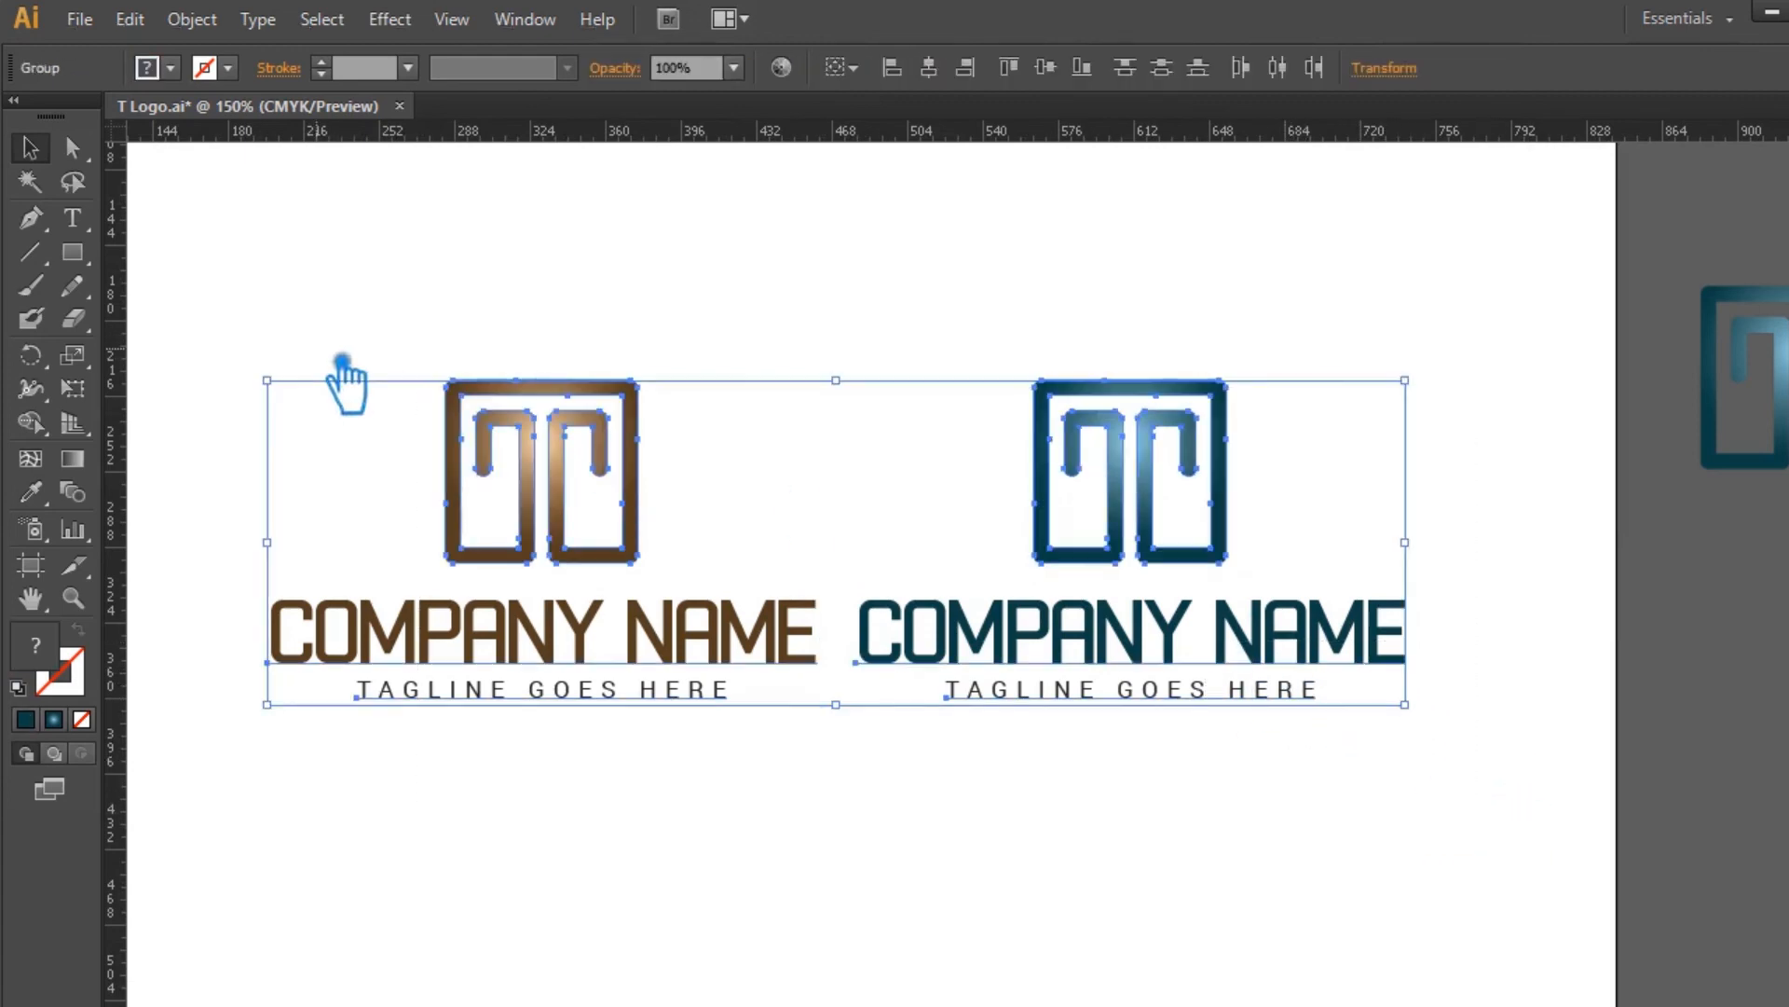
pyautogui.moveTo(1406, 706); pyautogui.dragTo(1239, 657)
pyautogui.click(1376, 726)
pyautogui.moveTo(1342, 709); pyautogui.dragTo(503, 422)
pyautogui.hotkey('ctrl', 'g')
pyautogui.click(813, 792)
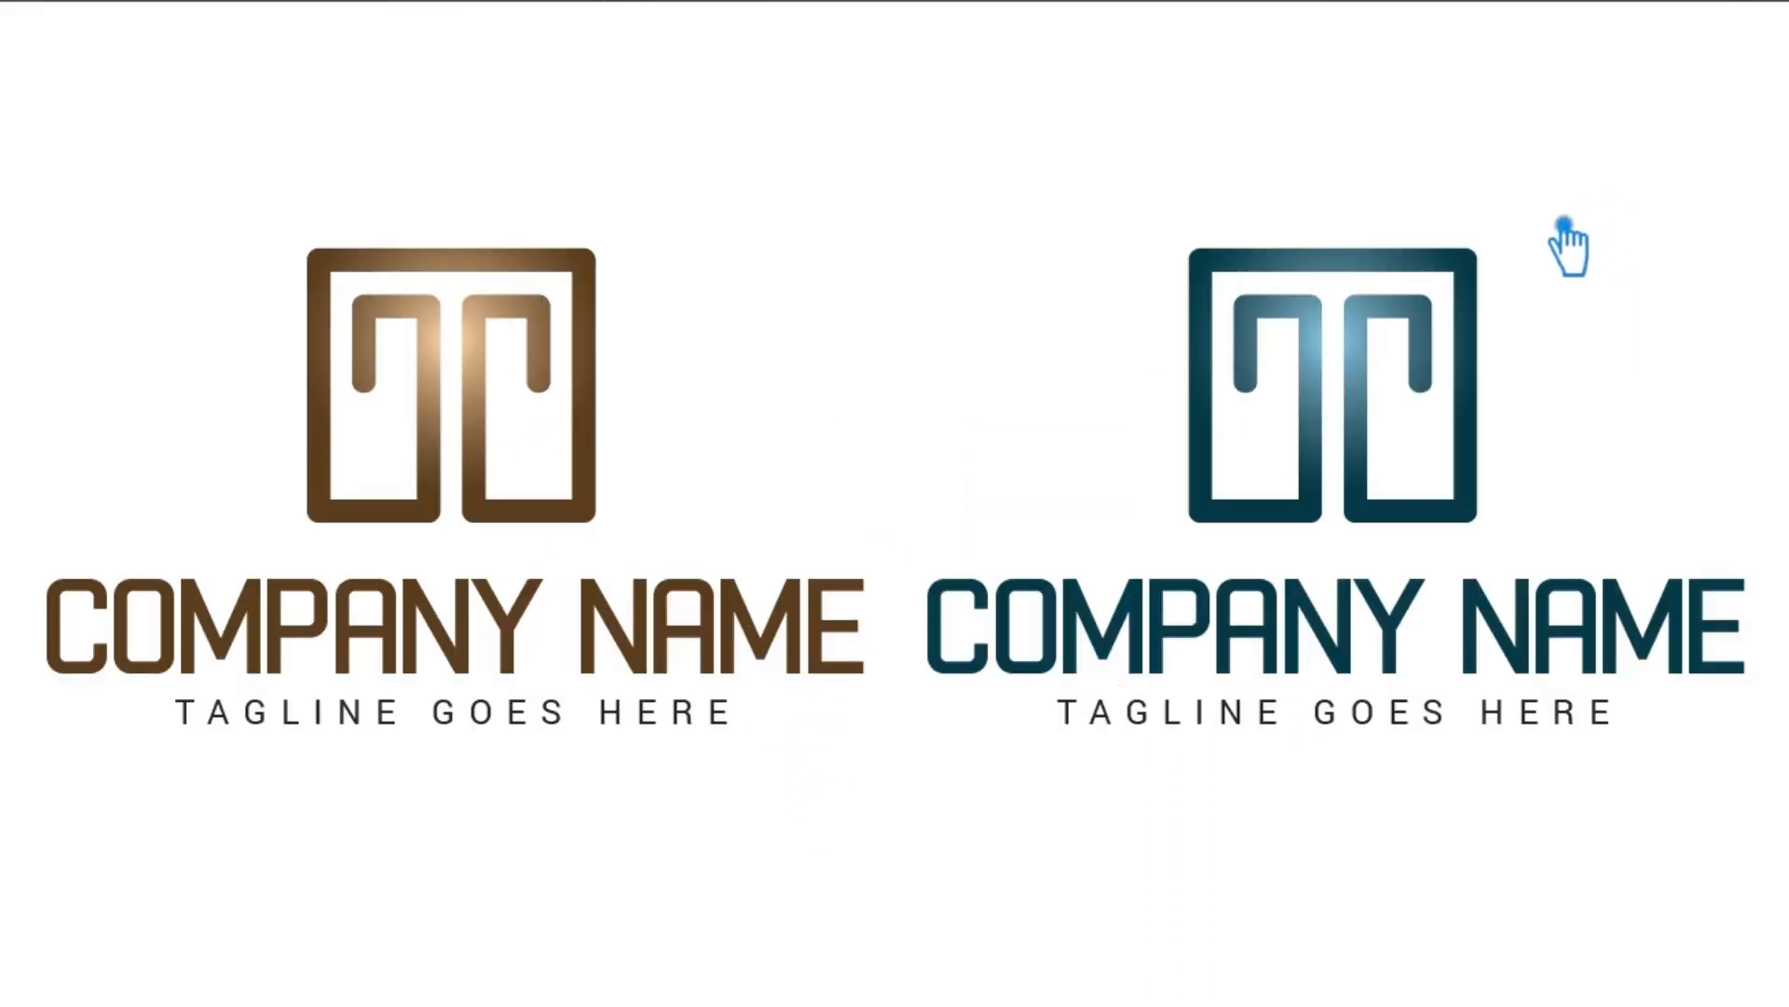